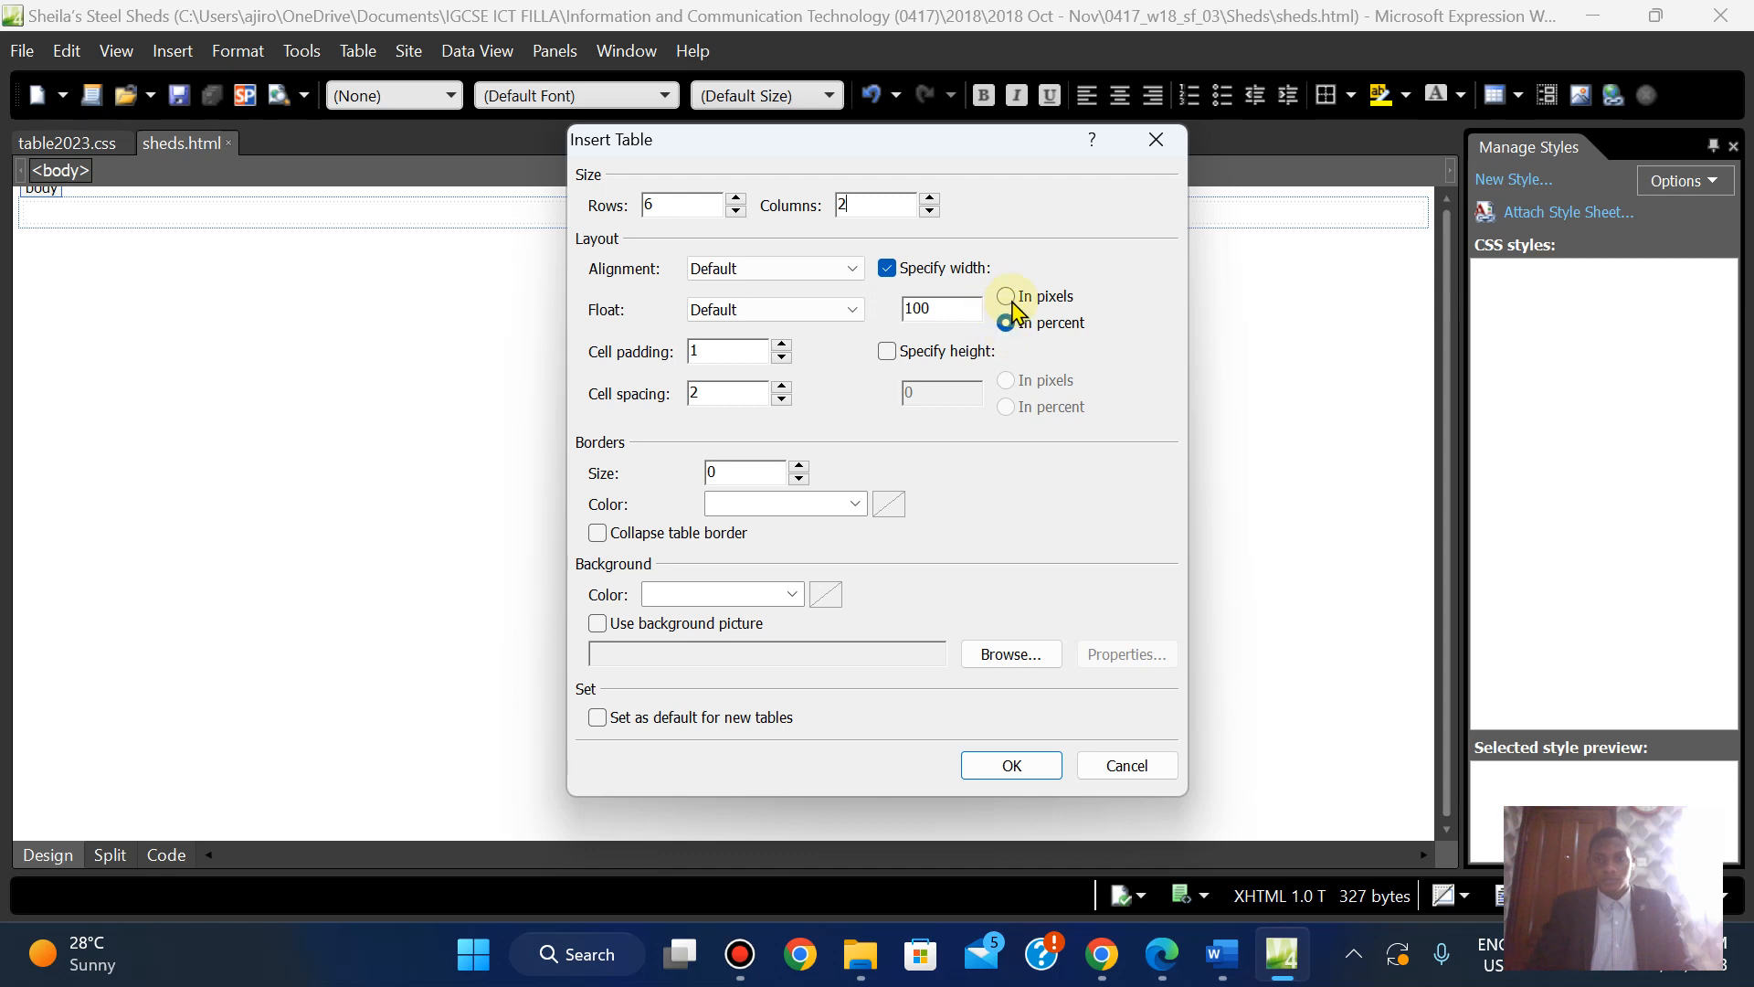
Insert a table with 6 rows and 2 columns and a width of 810 pixels
{"action": "left_click", "coordinate": [1009, 298]}
{"action": "double_click", "coordinate": [948, 310]}
{"action": "key", "text": "BackSpace"}
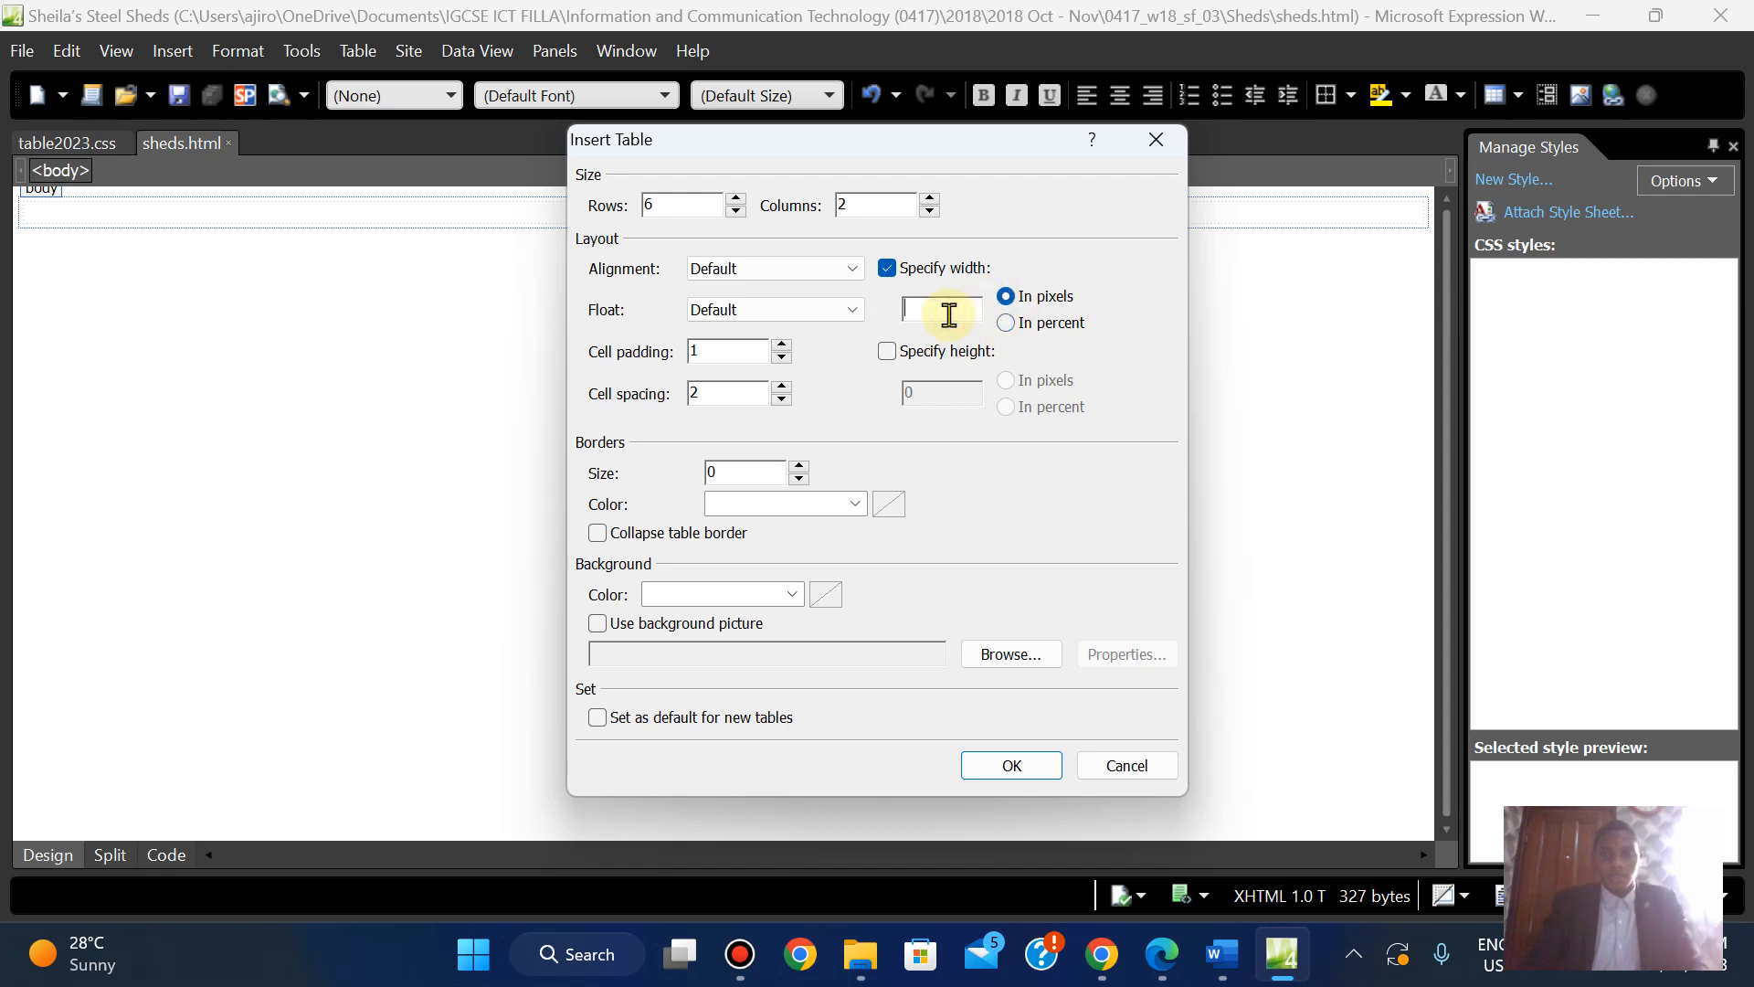
{"action": "type", "text": "810"}
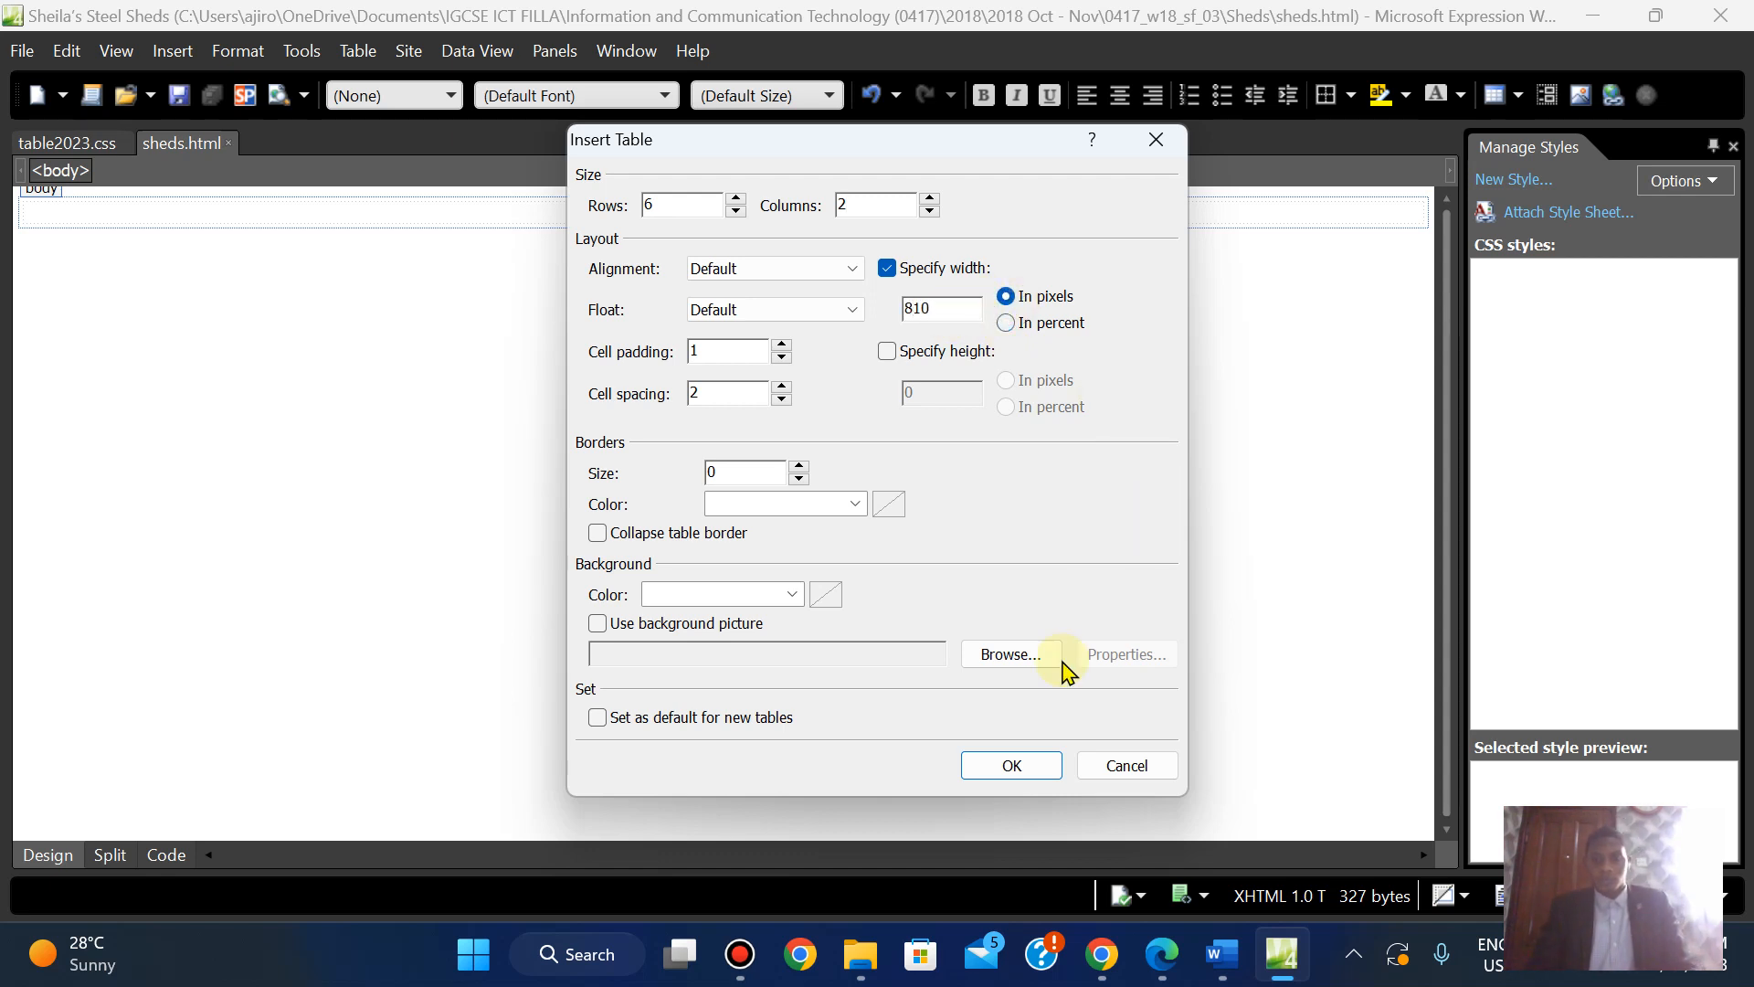
{"action": "left_click", "coordinate": [1008, 766]}
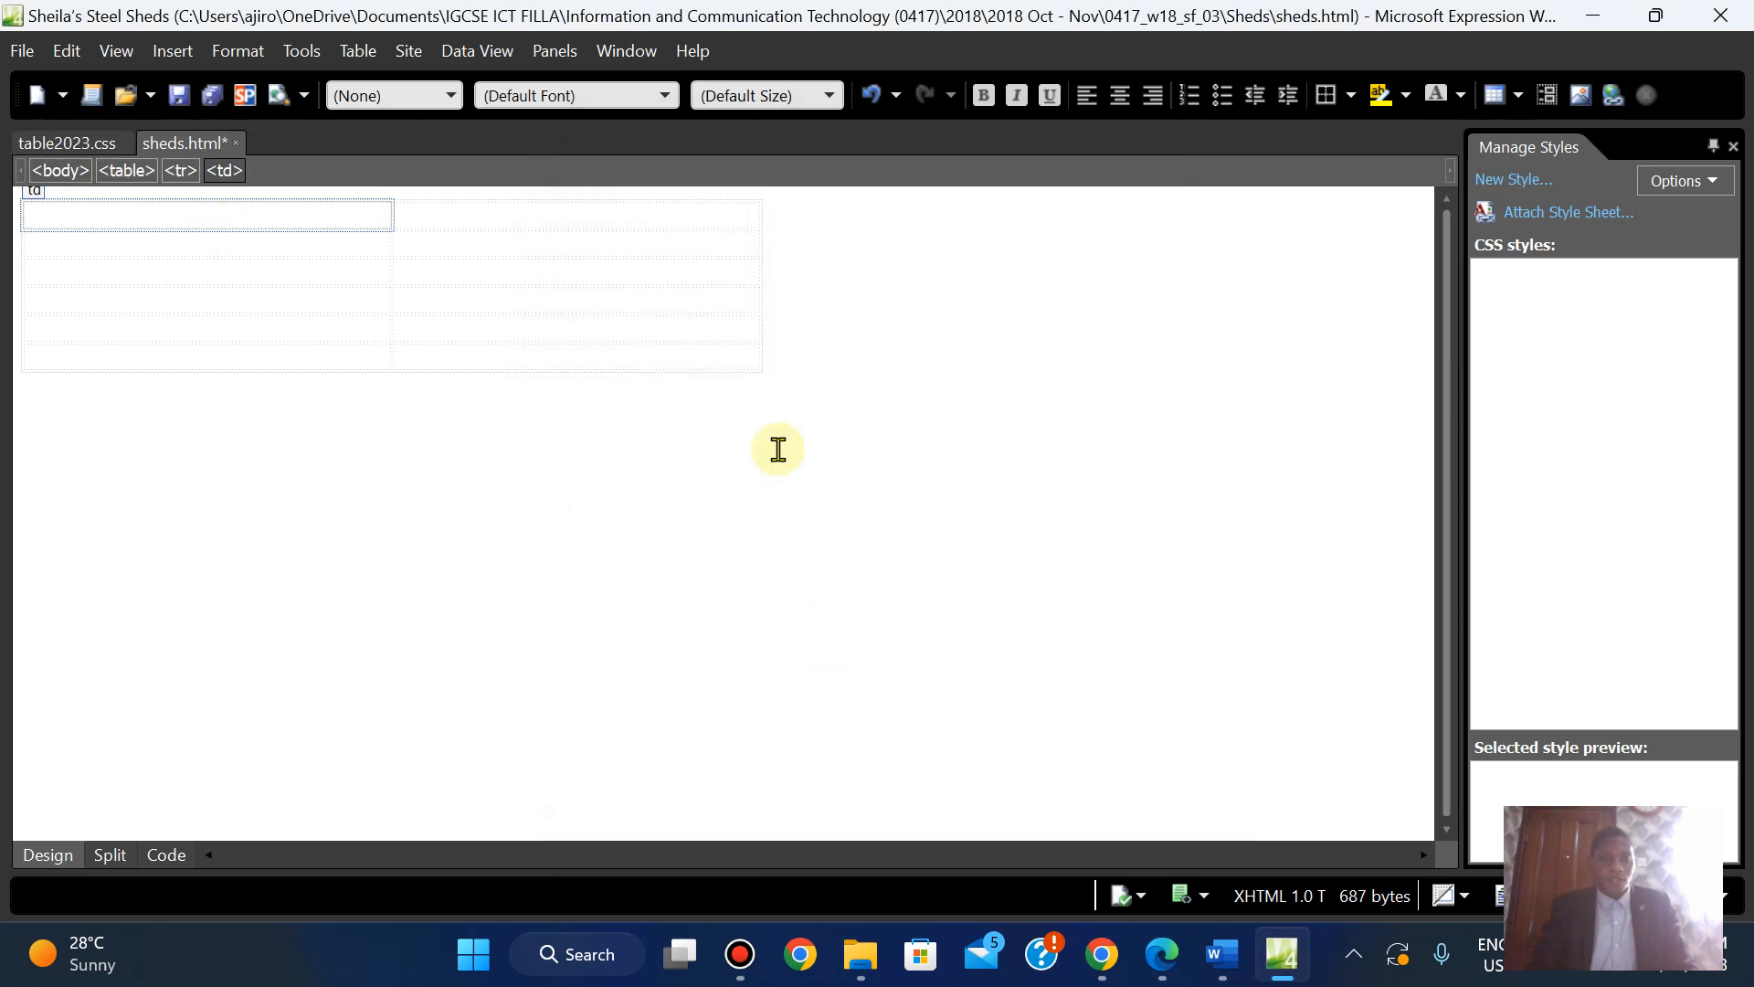
Consult the table layout in the exam paper and merge the two cells of the table's first row
{"action": "left_click", "coordinate": [1163, 959]}
{"action": "key", "text": "Down"}
{"action": "key", "text": "Down"}
{"action": "key", "text": "Up"}
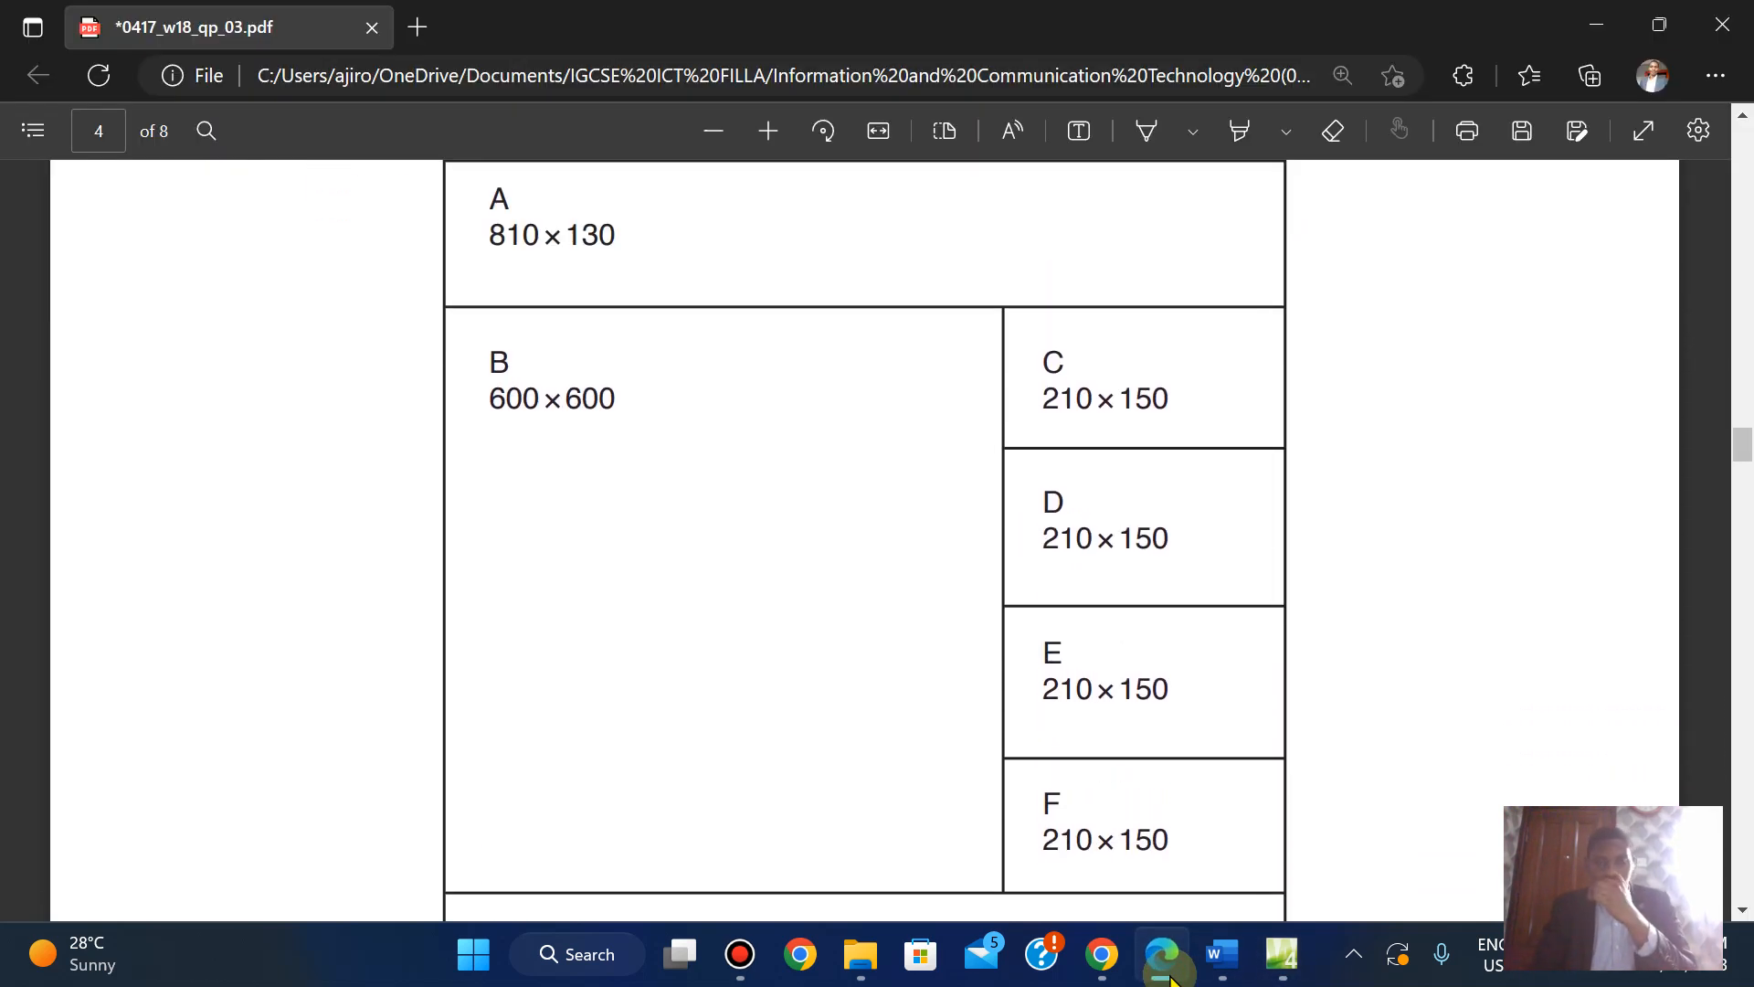
{"action": "left_click", "coordinate": [1164, 959]}
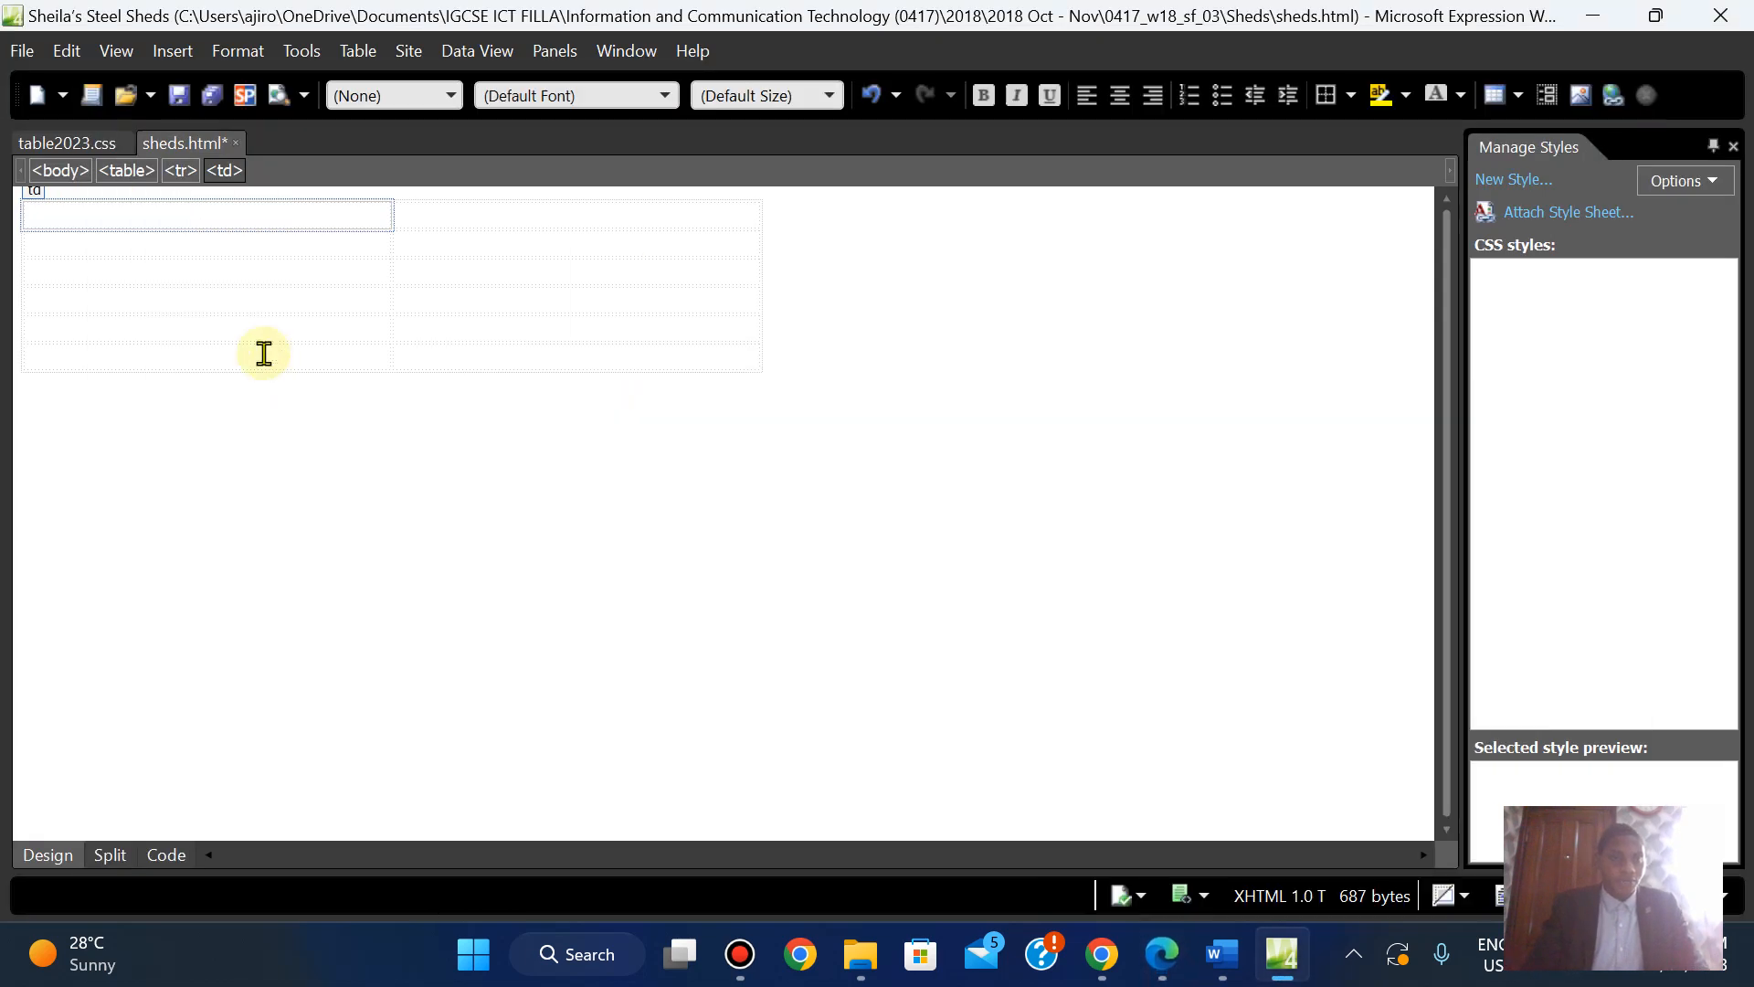
{"action": "left_click", "coordinate": [225, 215]}
{"action": "left_click_drag", "start_coordinate": [405, 229], "coordinate": [501, 219]}
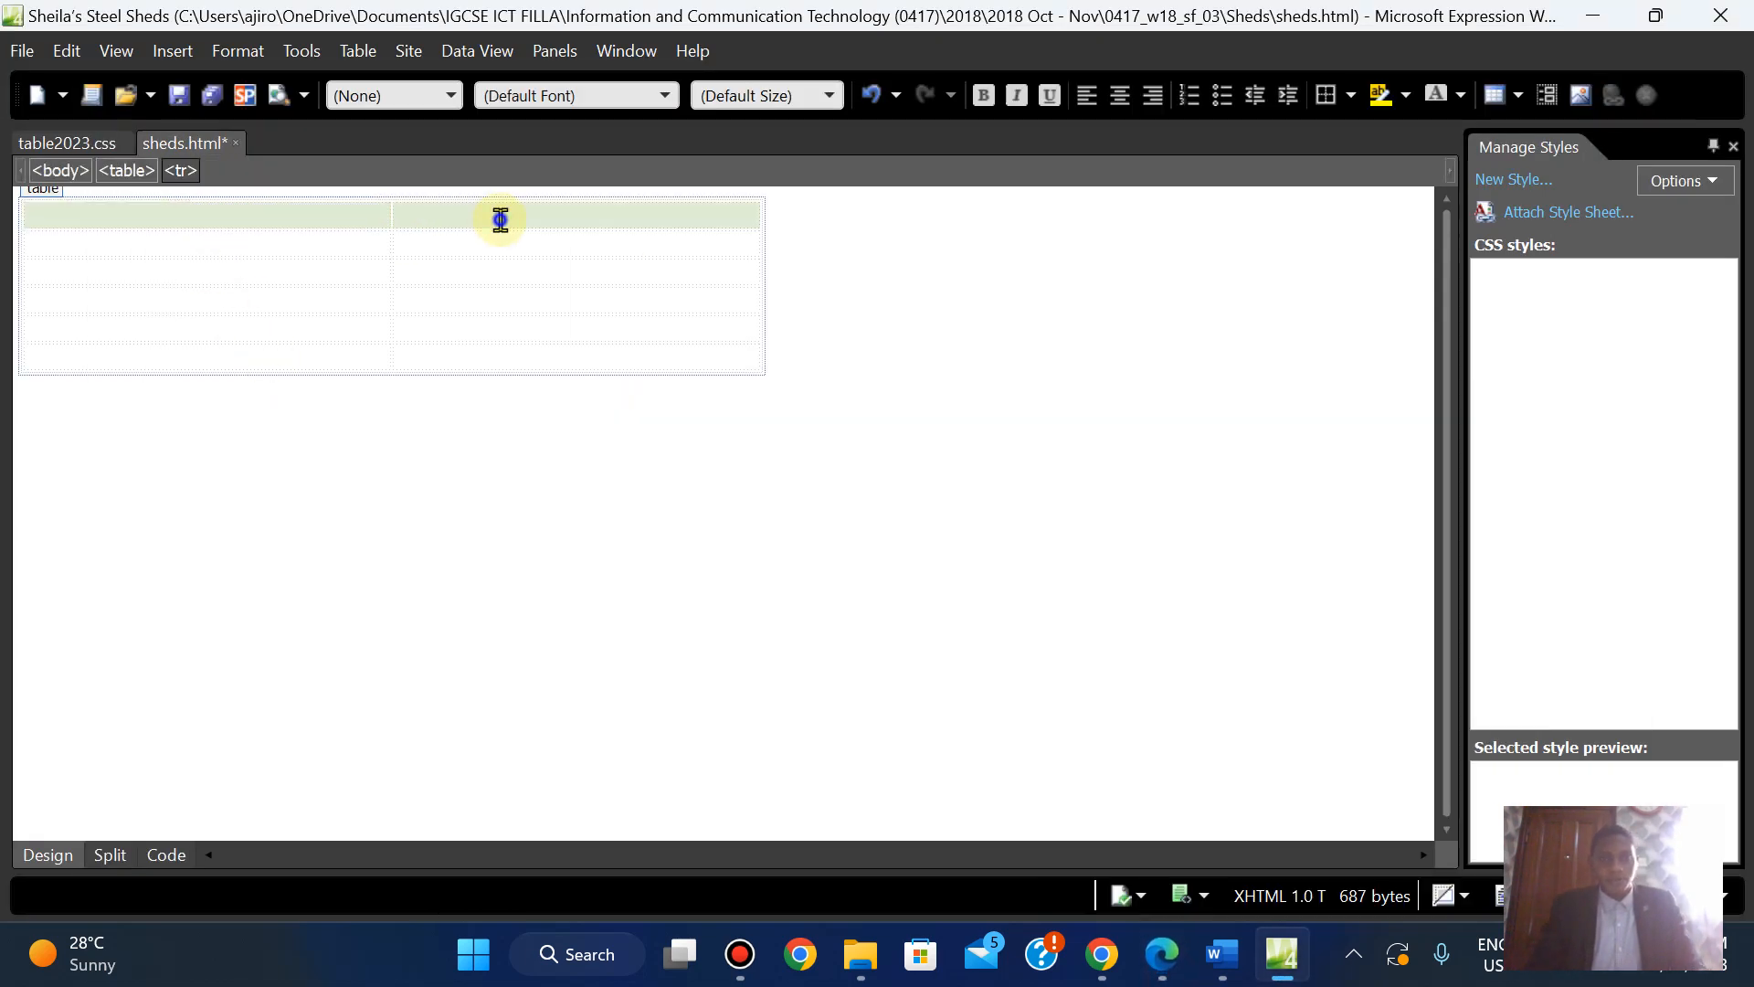
{"action": "right_click", "coordinate": [502, 220]}
{"action": "mouse_move", "coordinate": [625, 454]}
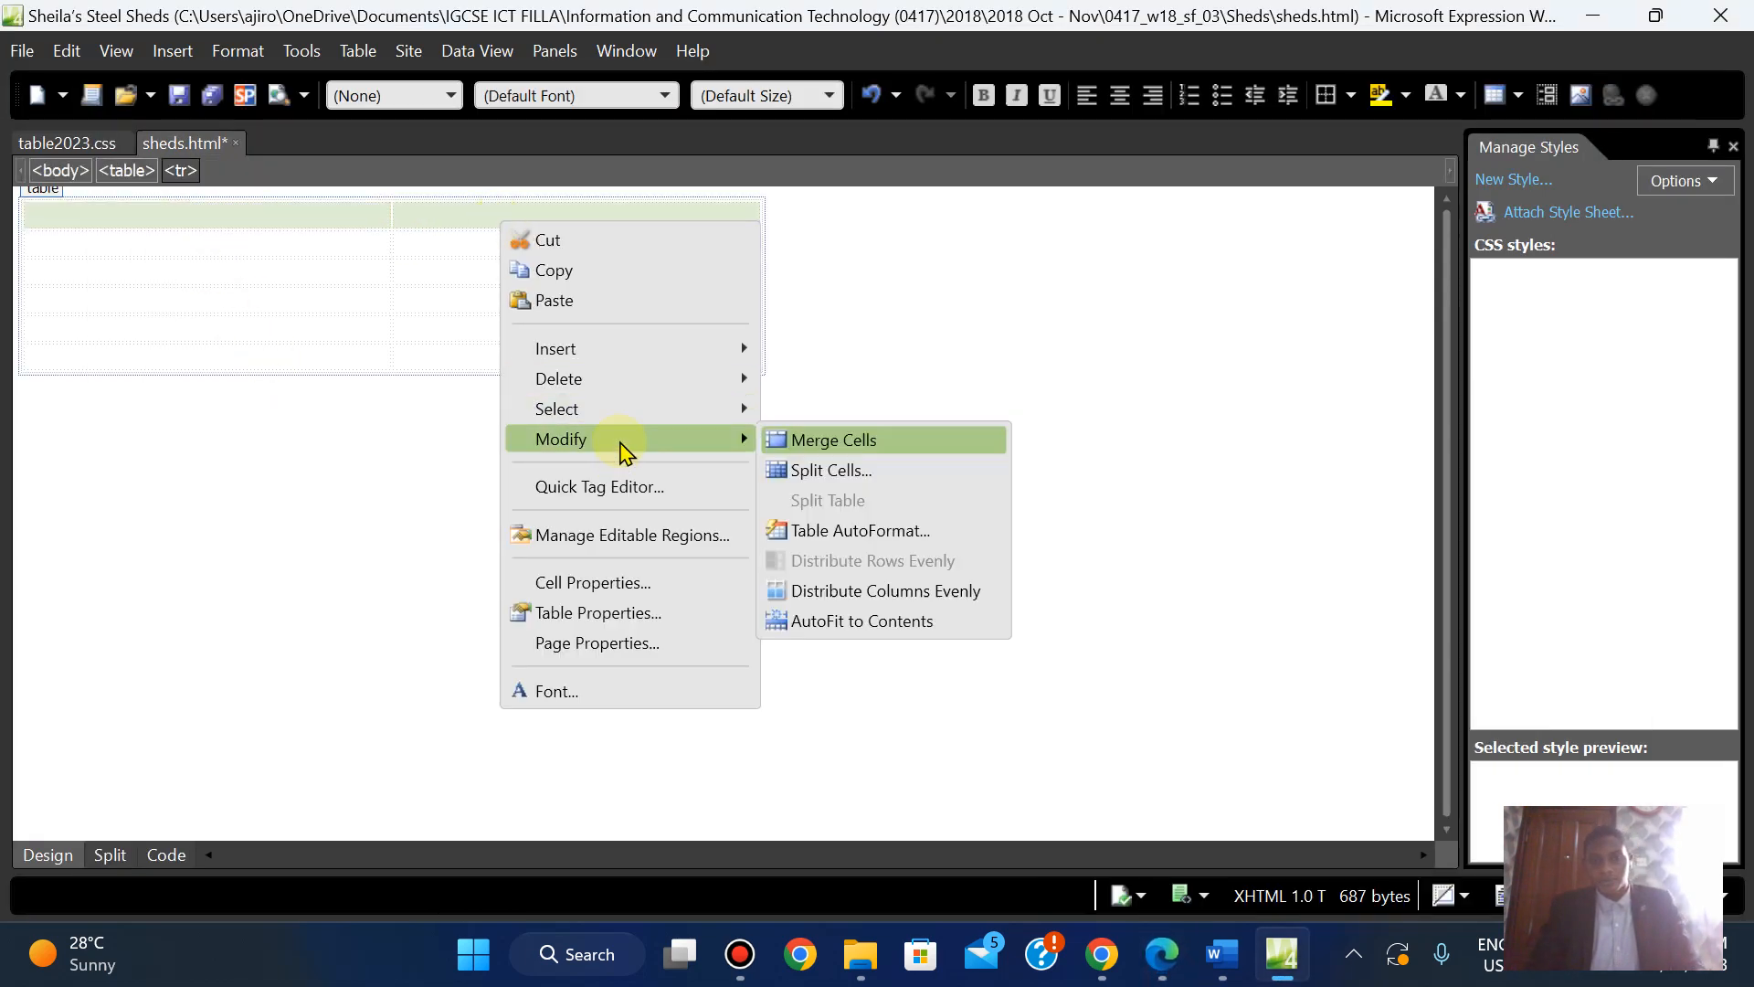
{"action": "left_click", "coordinate": [829, 444]}
Merge the two cells of the table's last row
{"action": "left_click_drag", "start_coordinate": [102, 364], "coordinate": [554, 378]}
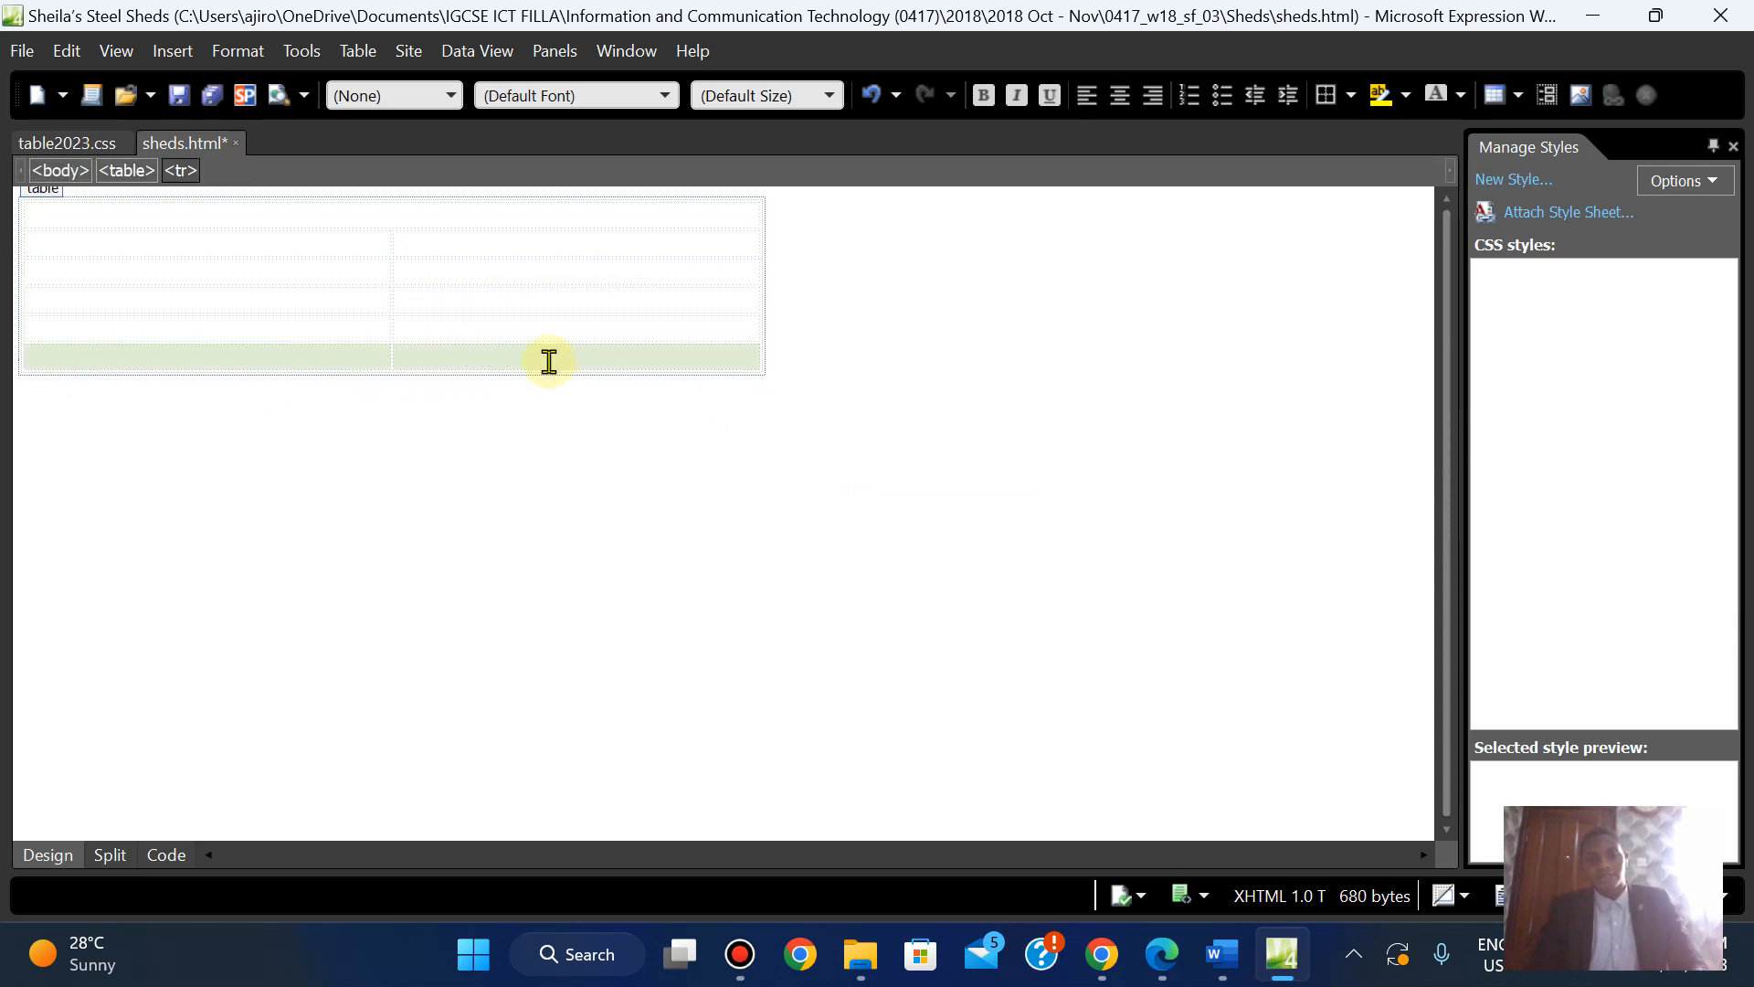
{"action": "right_click", "coordinate": [549, 359]}
{"action": "mouse_move", "coordinate": [717, 588]}
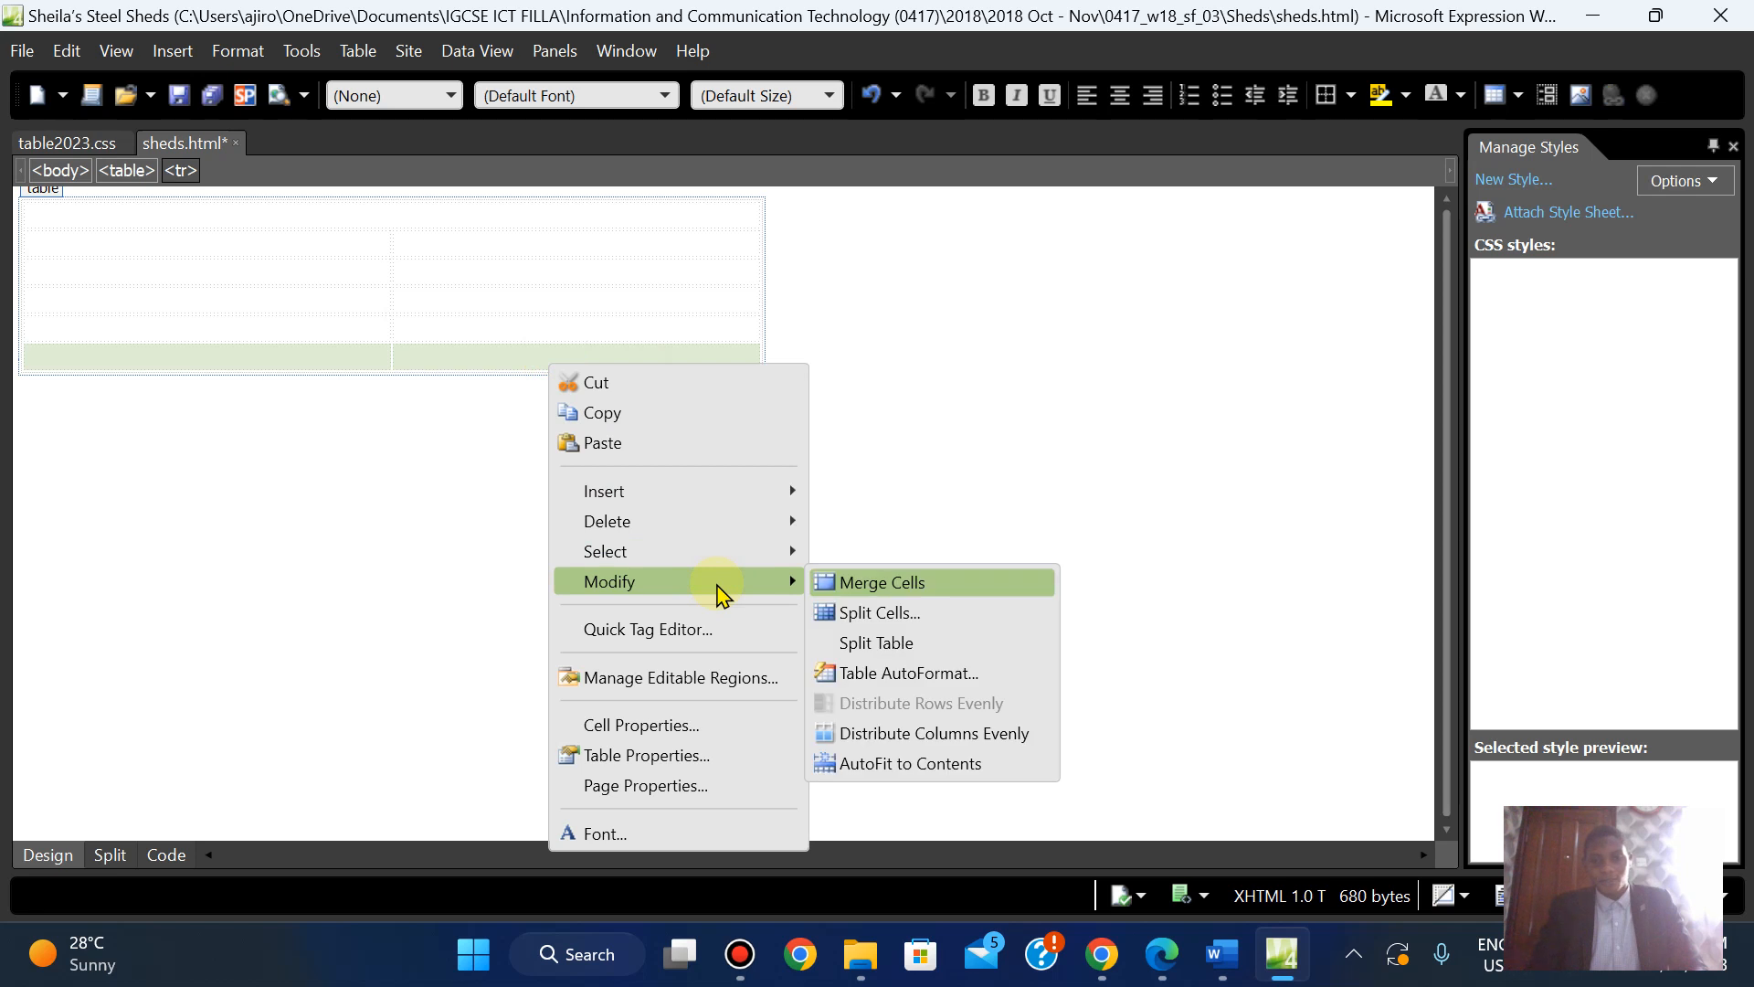
{"action": "left_click", "coordinate": [900, 584]}
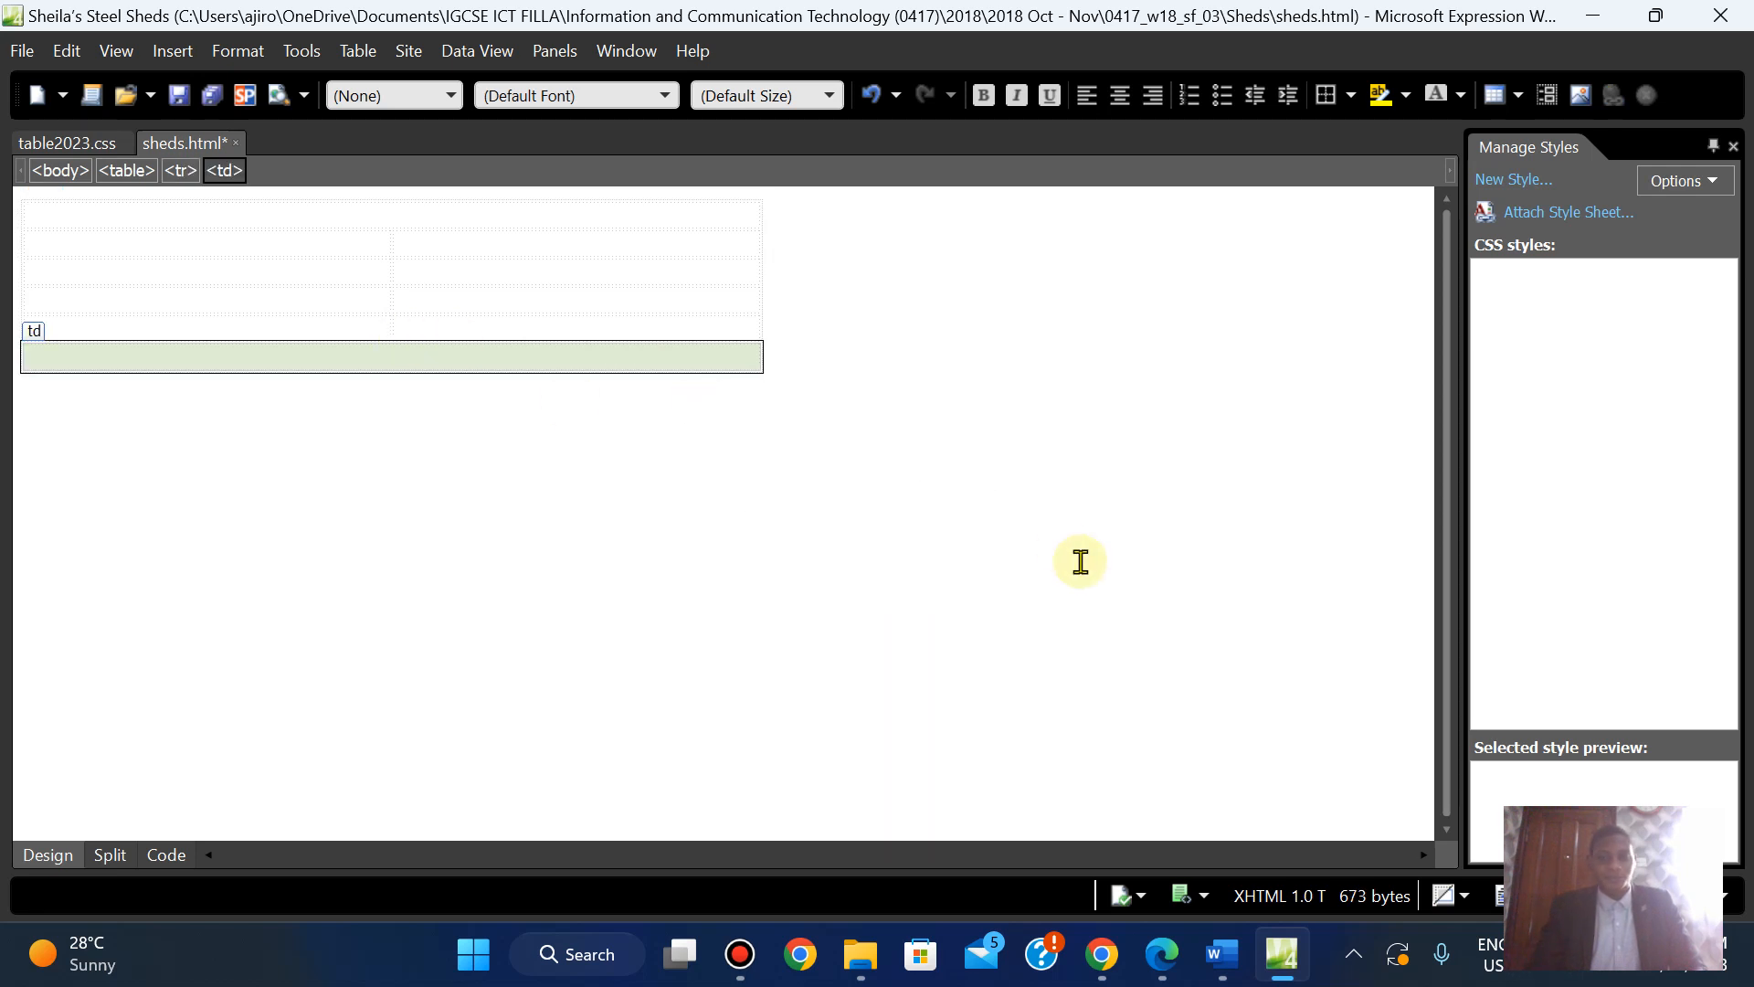
Following the exam paper's layout, merge the four first-column cells between the first and last rows into one and check the table's markup
{"action": "left_click", "coordinate": [1165, 957]}
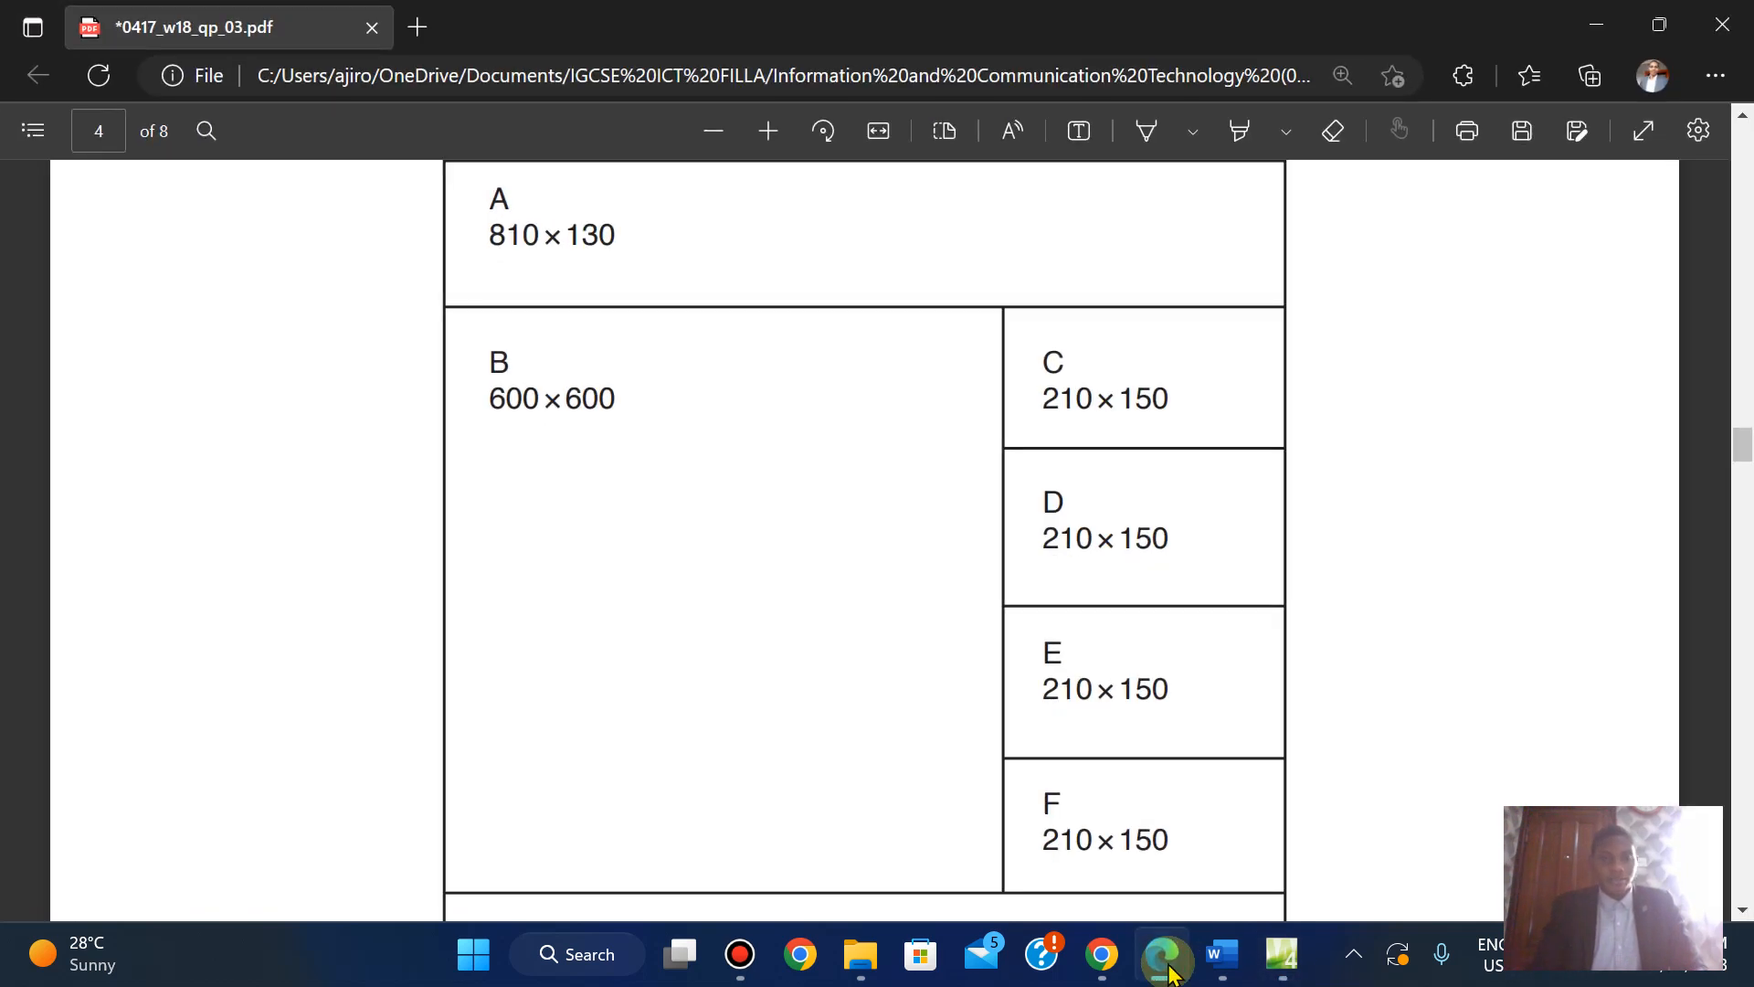
{"action": "key", "text": "Up"}
{"action": "key", "text": "Up"}
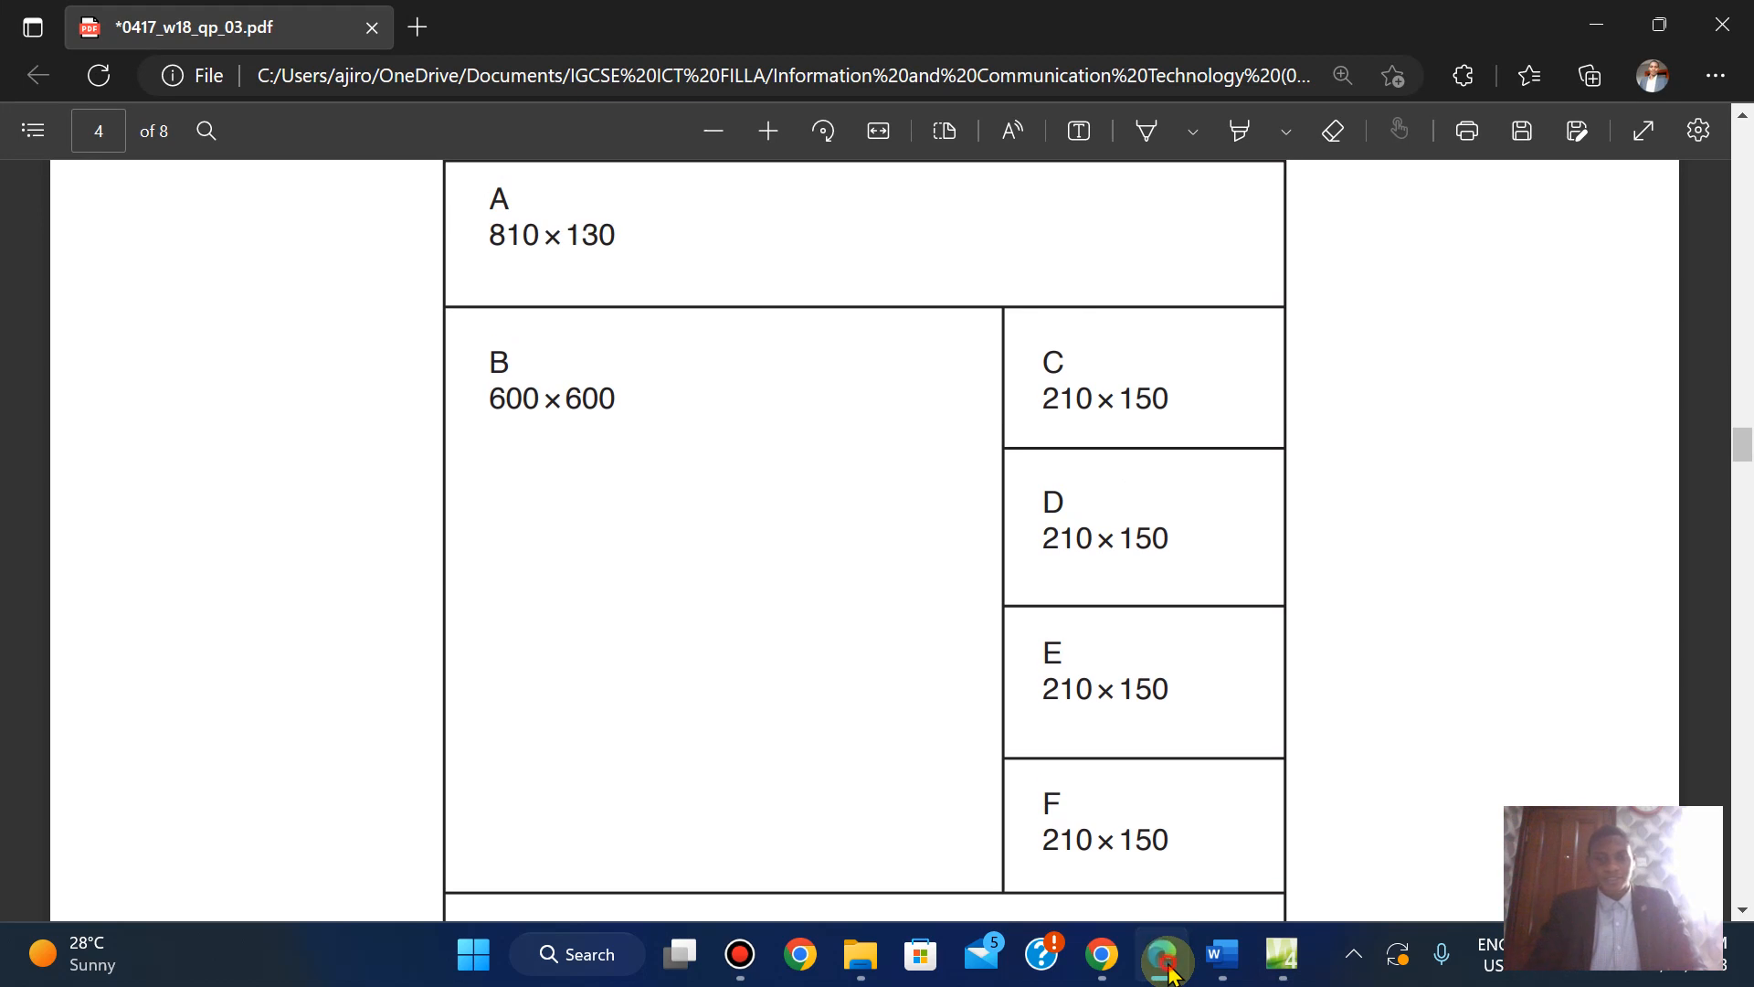
{"action": "left_click", "coordinate": [1166, 958]}
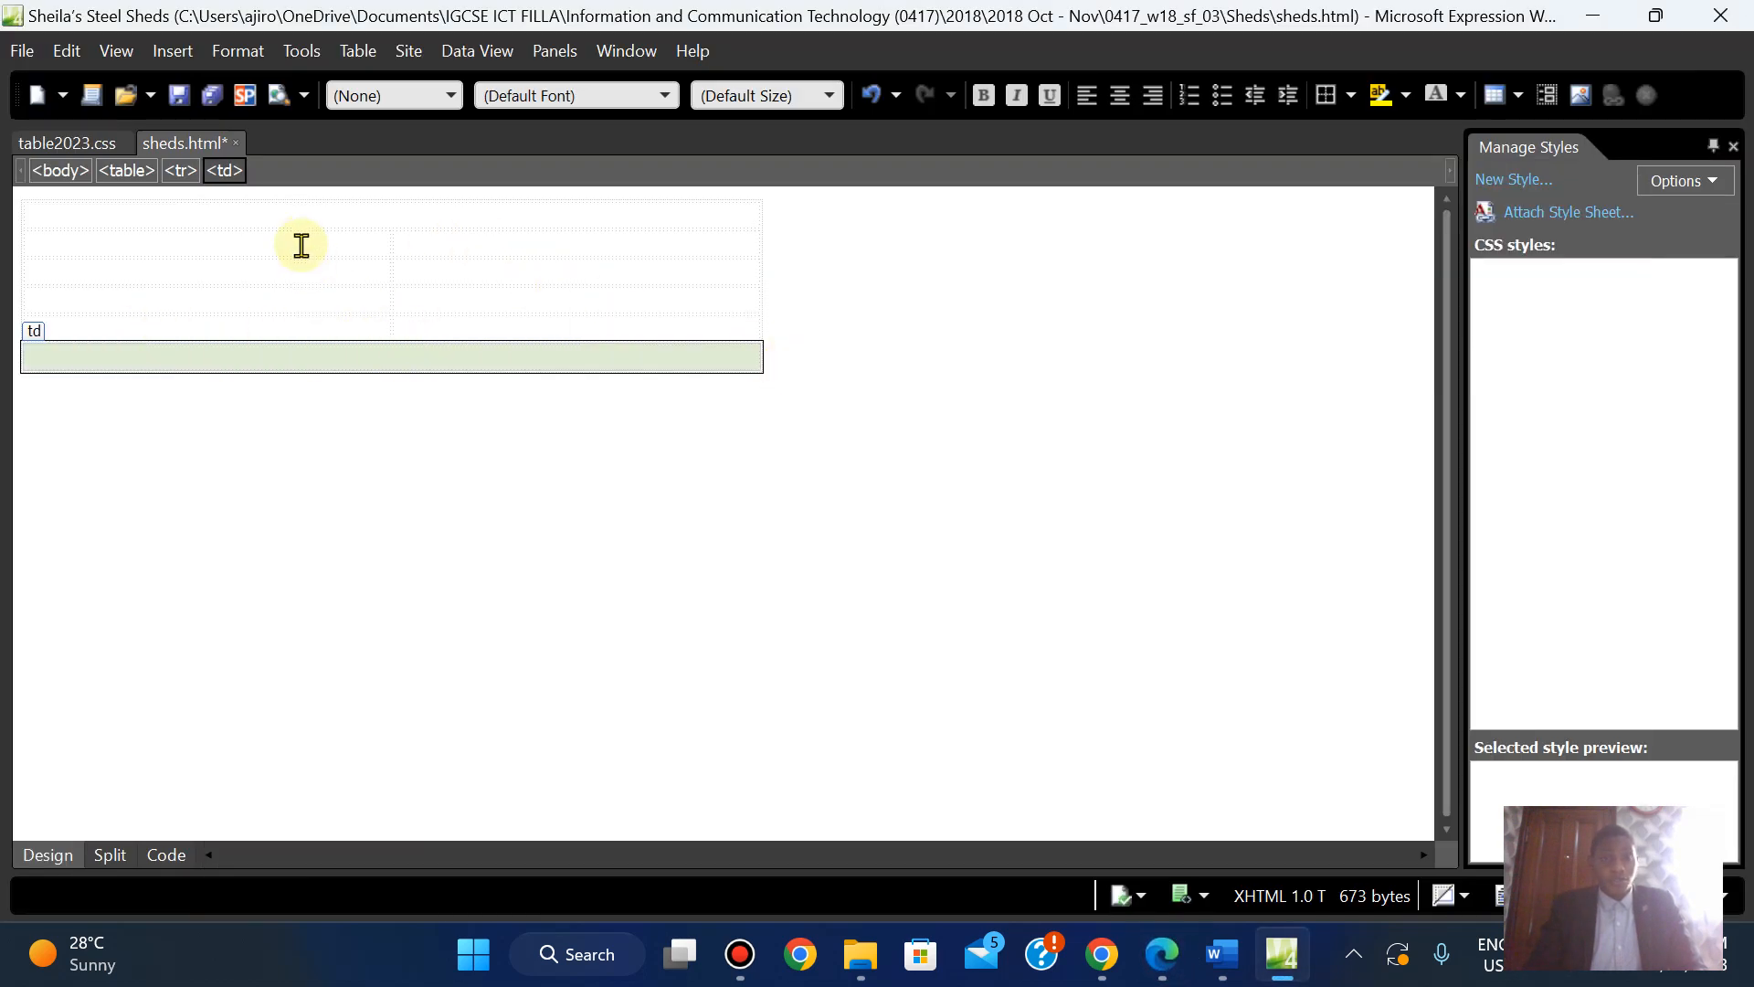
{"action": "left_click", "coordinate": [165, 854]}
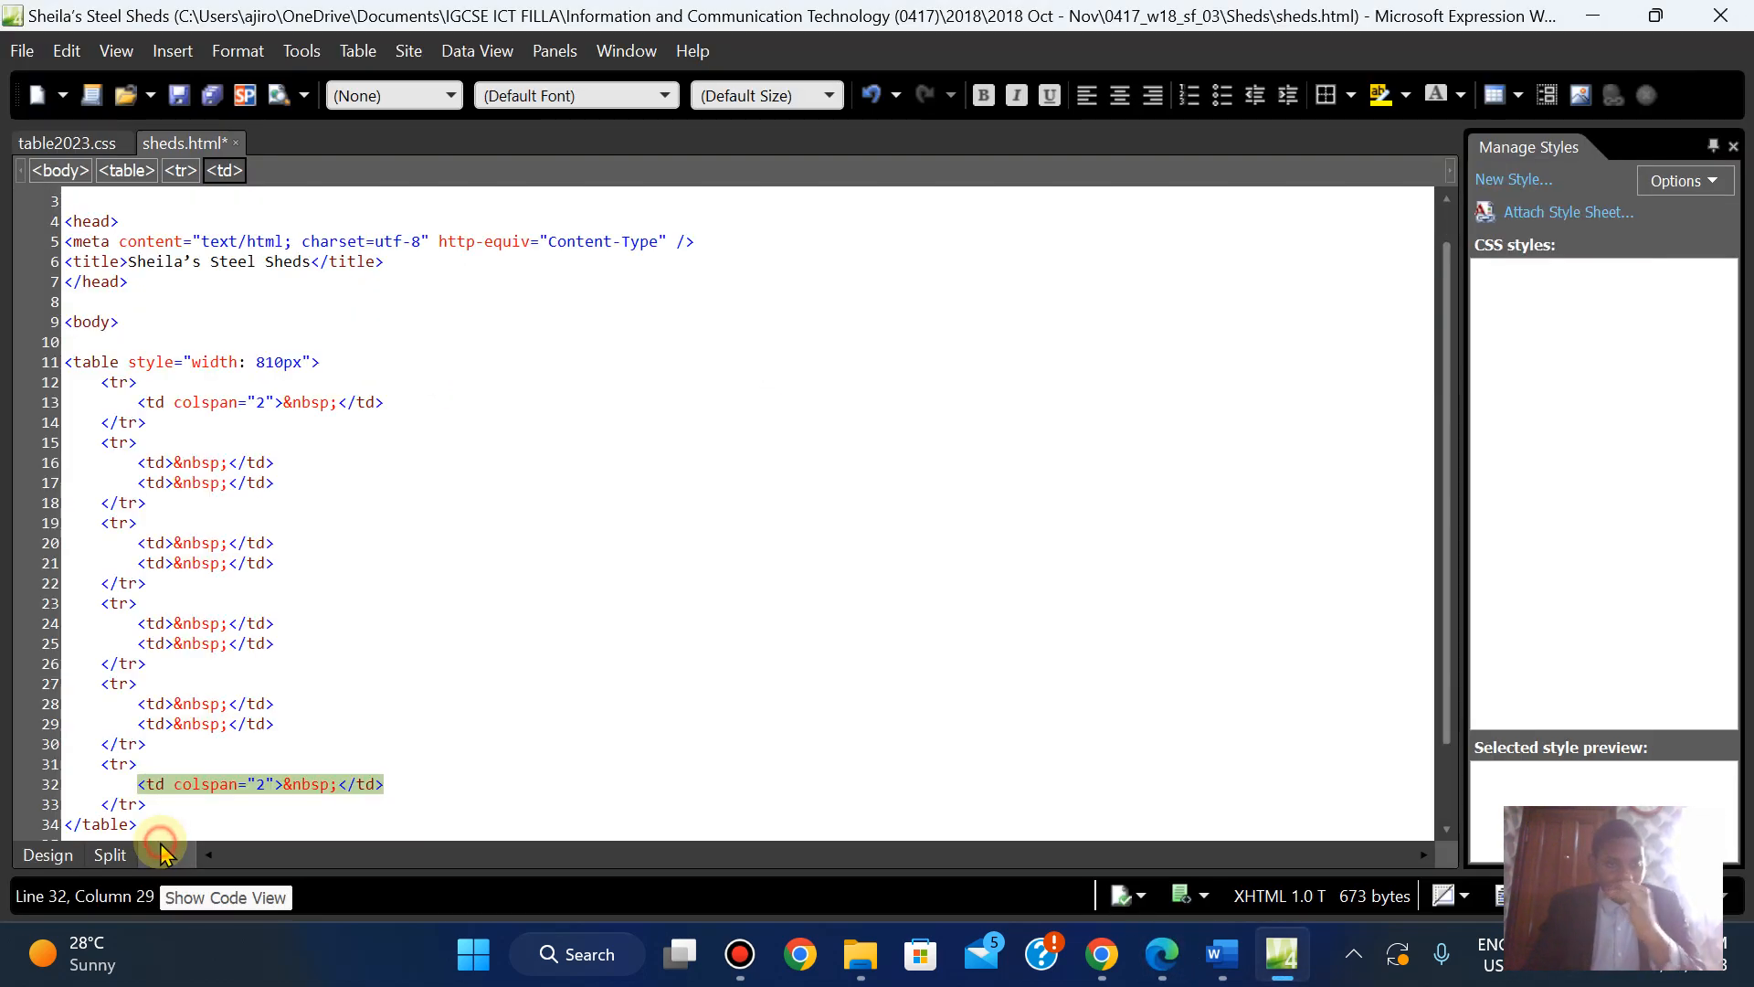
{"action": "left_click", "coordinate": [44, 855]}
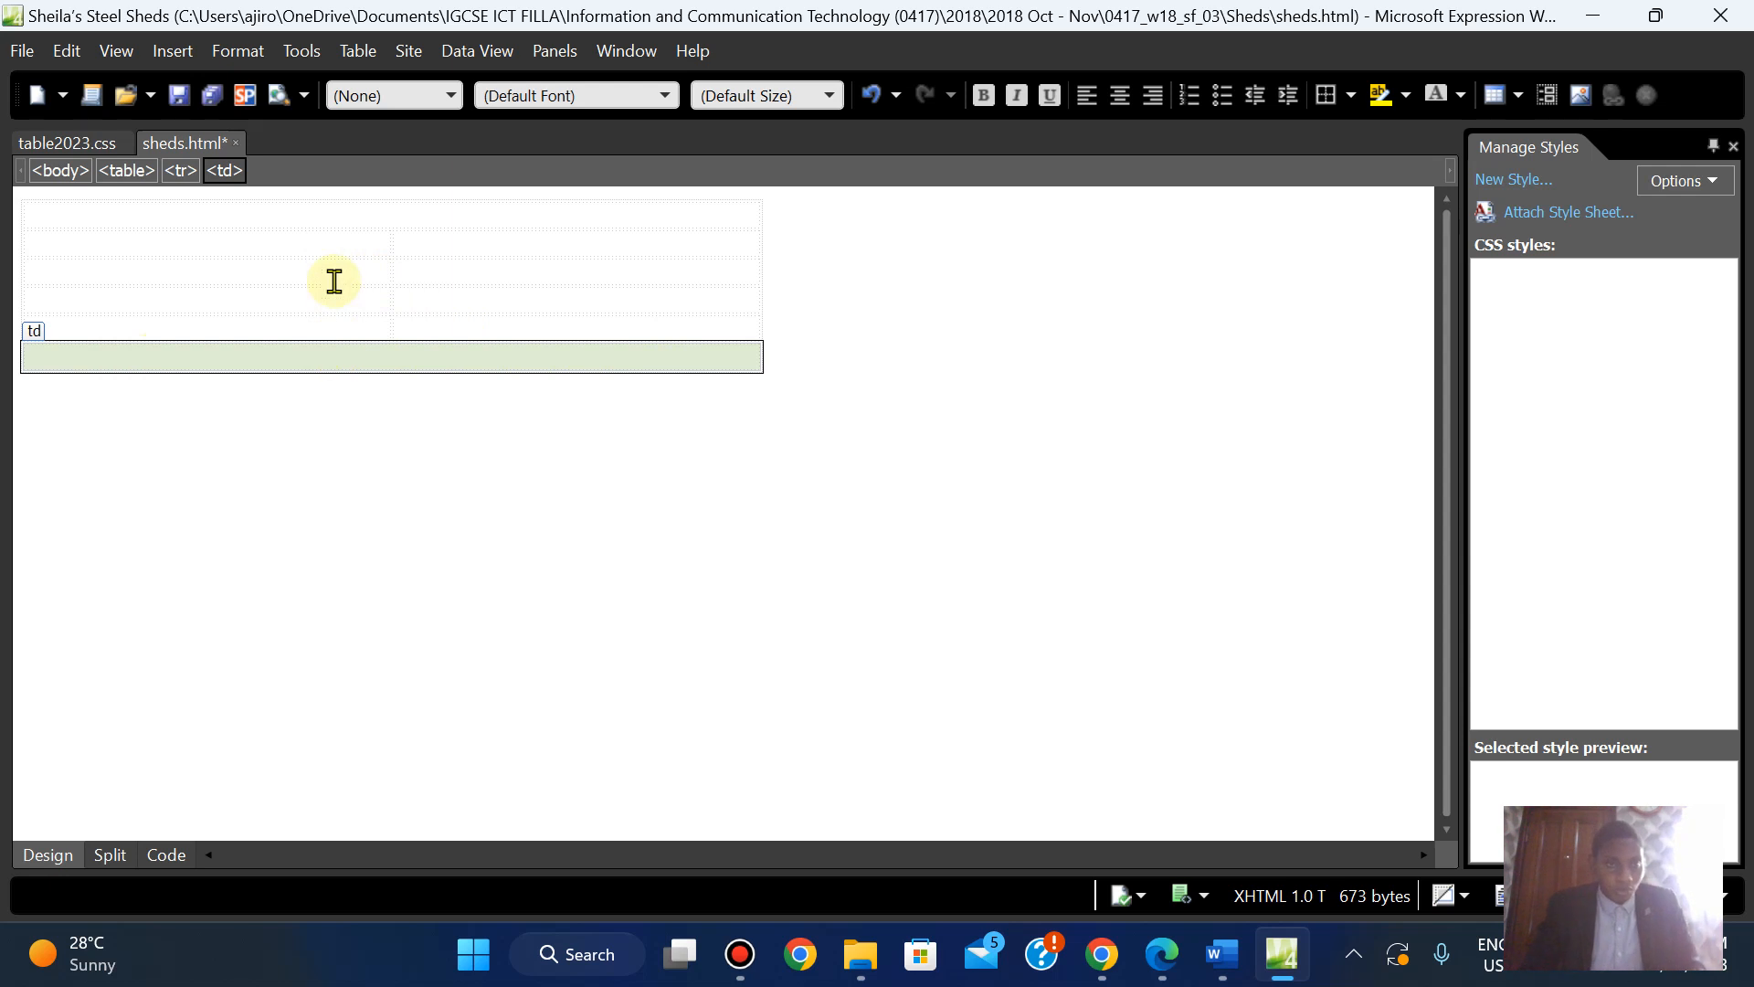
{"action": "left_click_drag", "start_coordinate": [303, 247], "coordinate": [298, 326]}
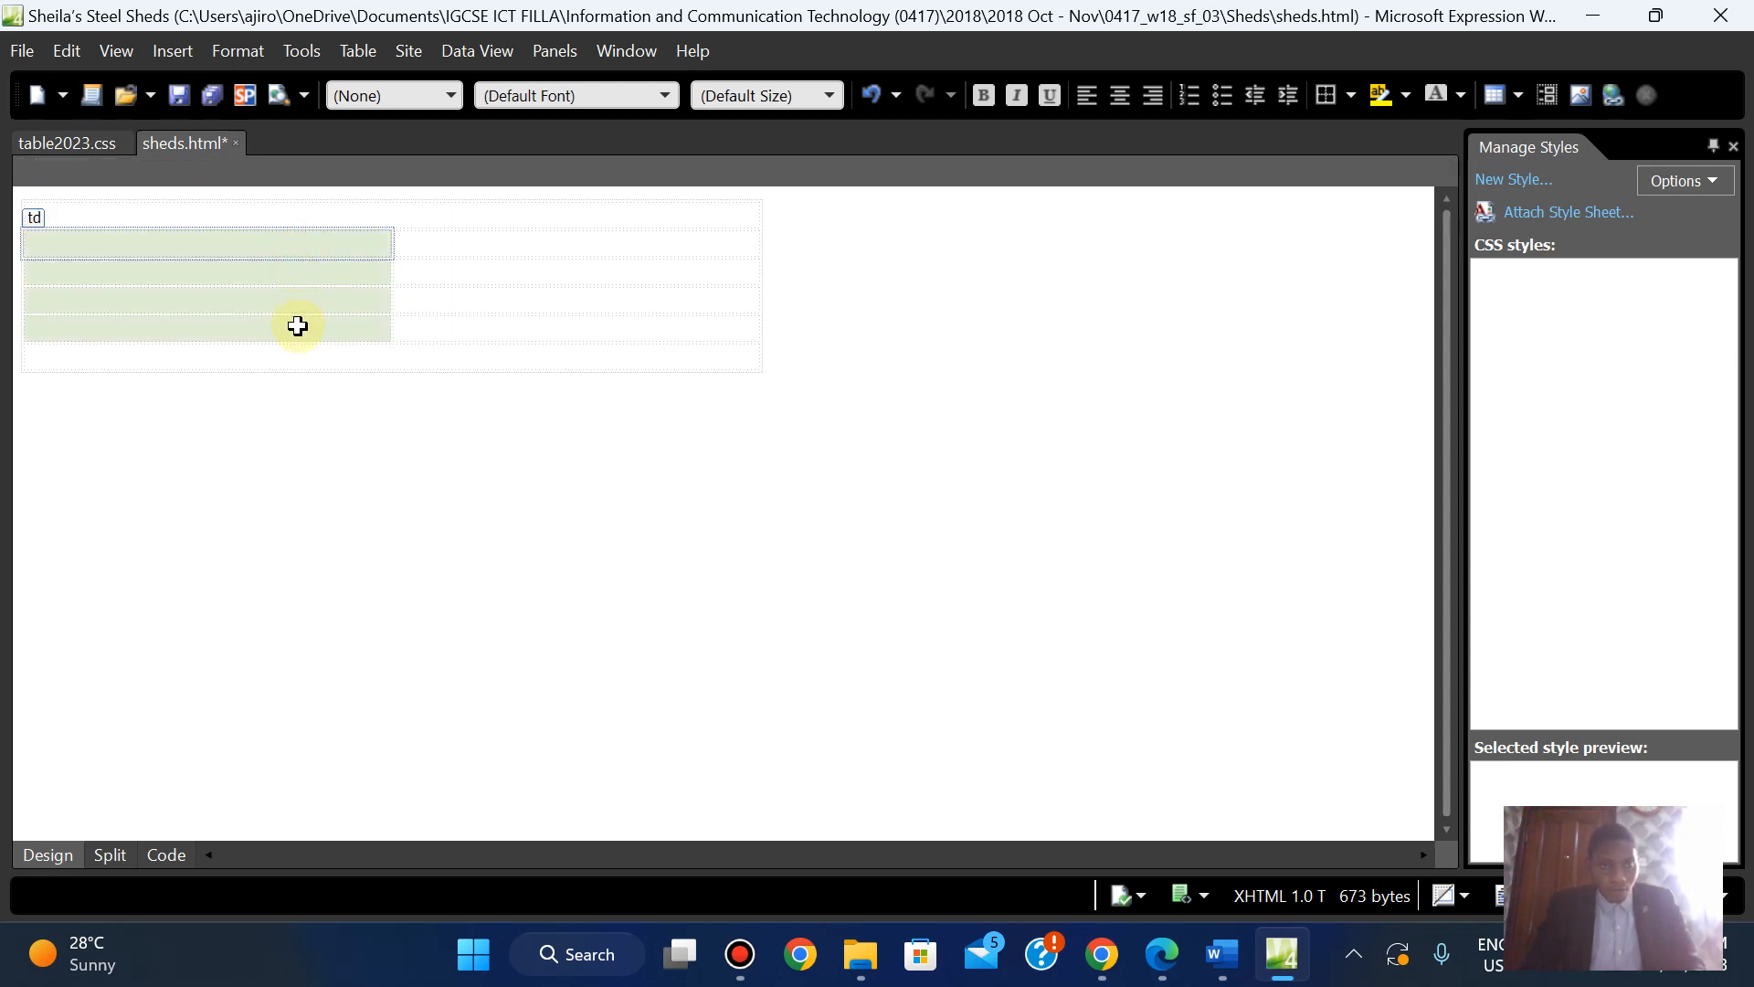
{"action": "left_click", "coordinate": [246, 365]}
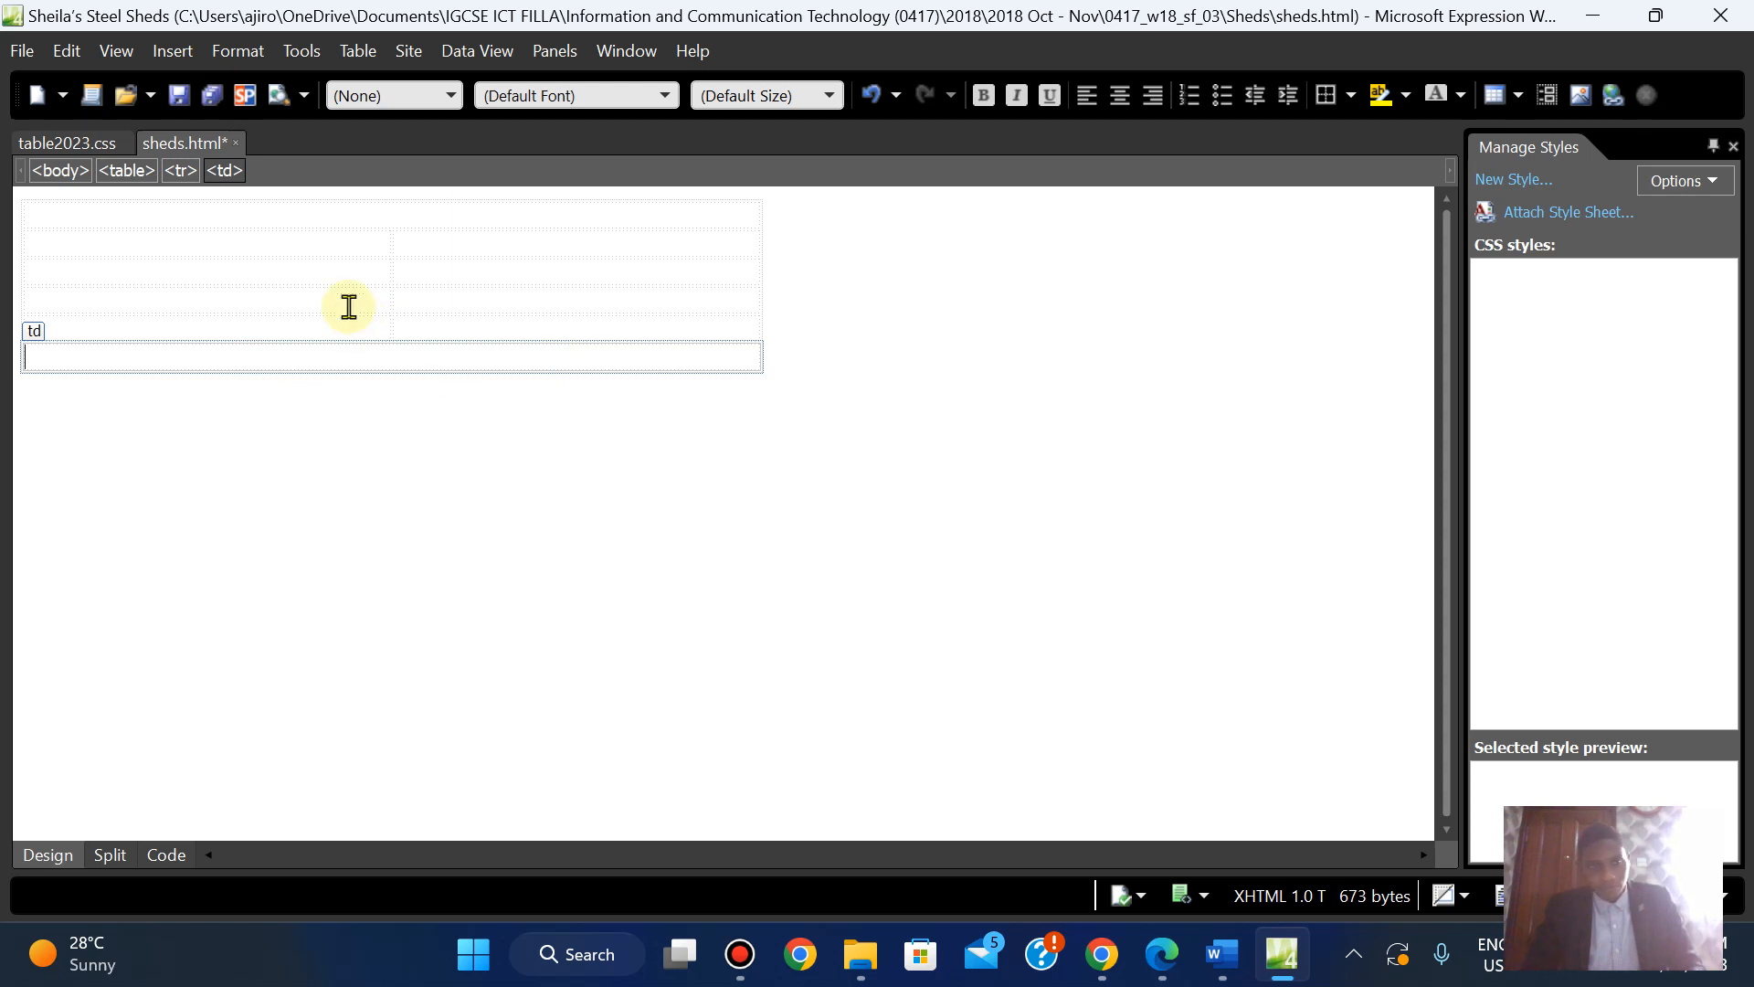
{"action": "left_click_drag", "start_coordinate": [305, 235], "coordinate": [308, 320]}
{"action": "right_click", "coordinate": [308, 320]}
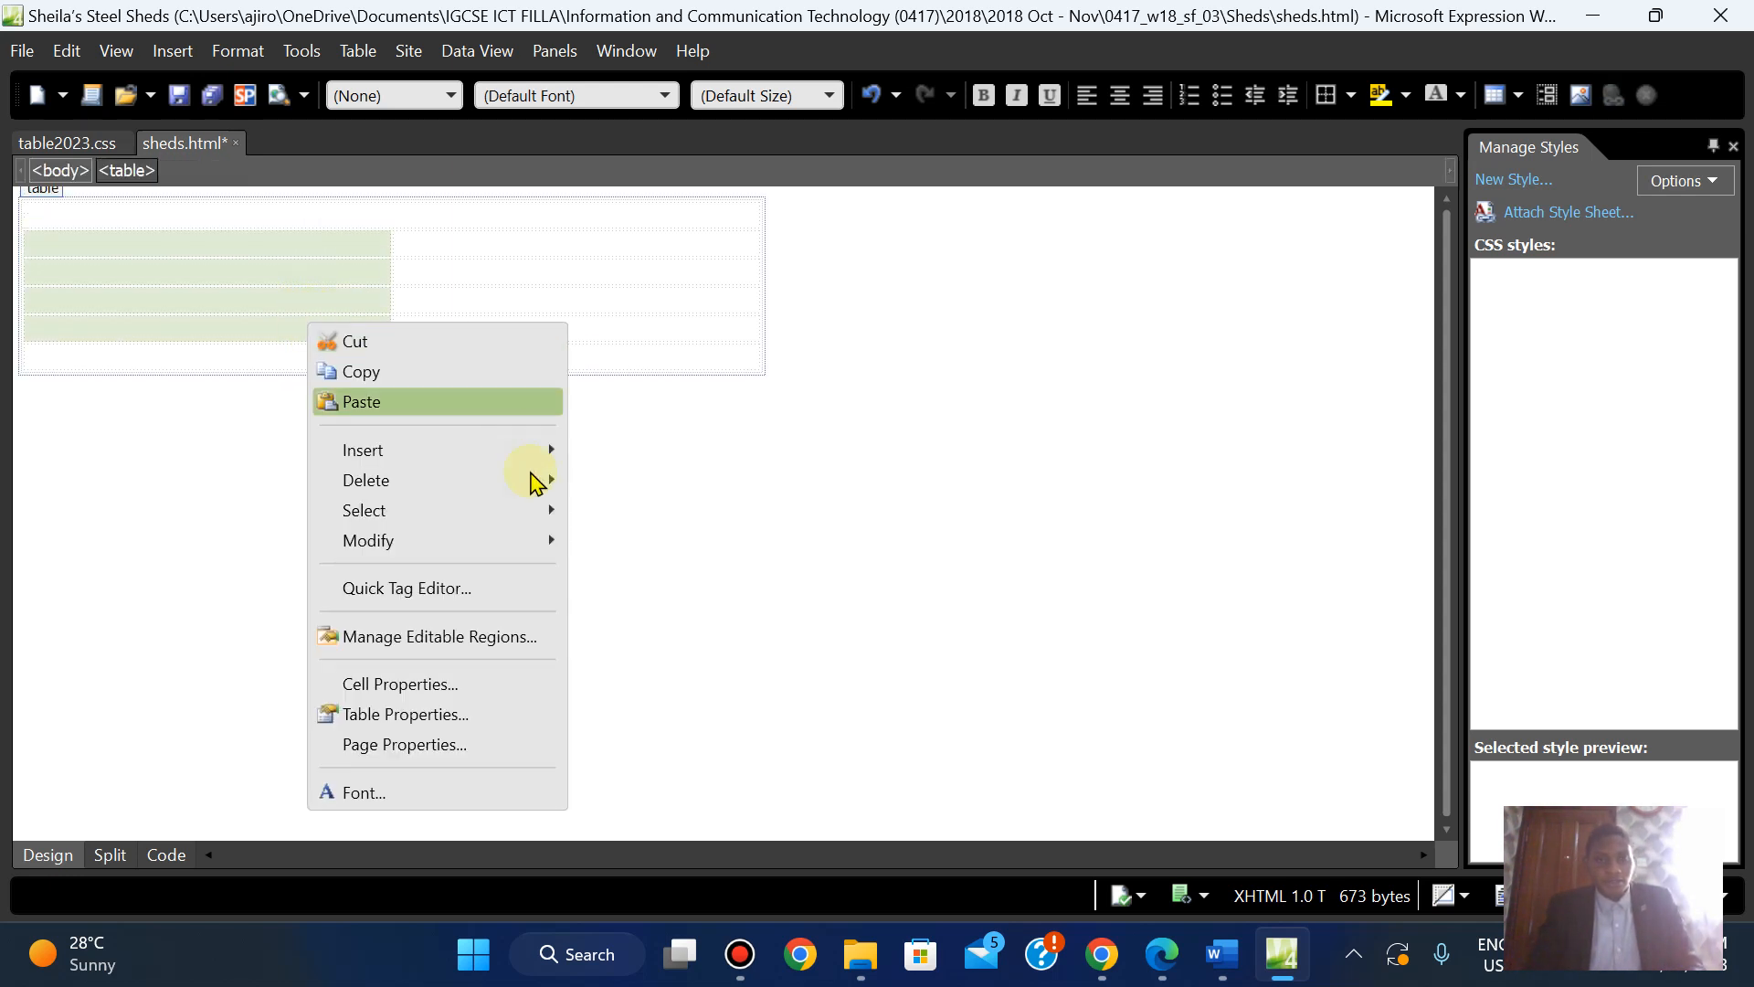
{"action": "mouse_move", "coordinate": [559, 541]}
{"action": "left_click", "coordinate": [669, 540]}
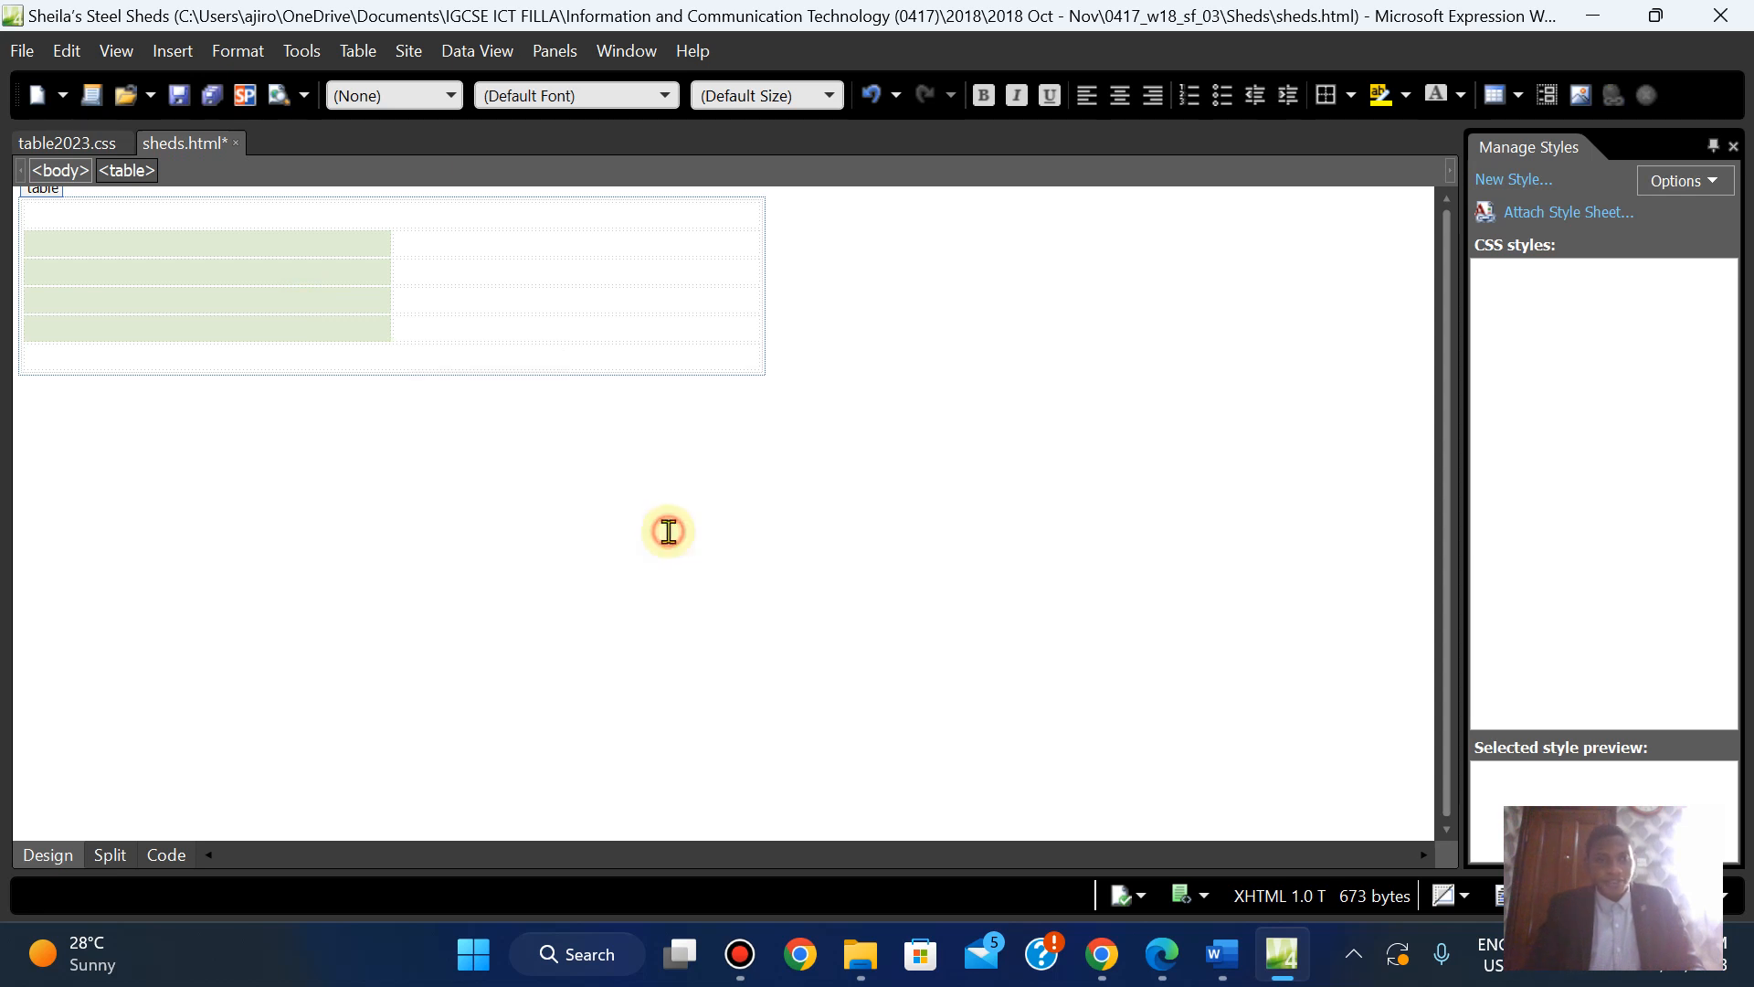
{"action": "left_click", "coordinate": [166, 855]}
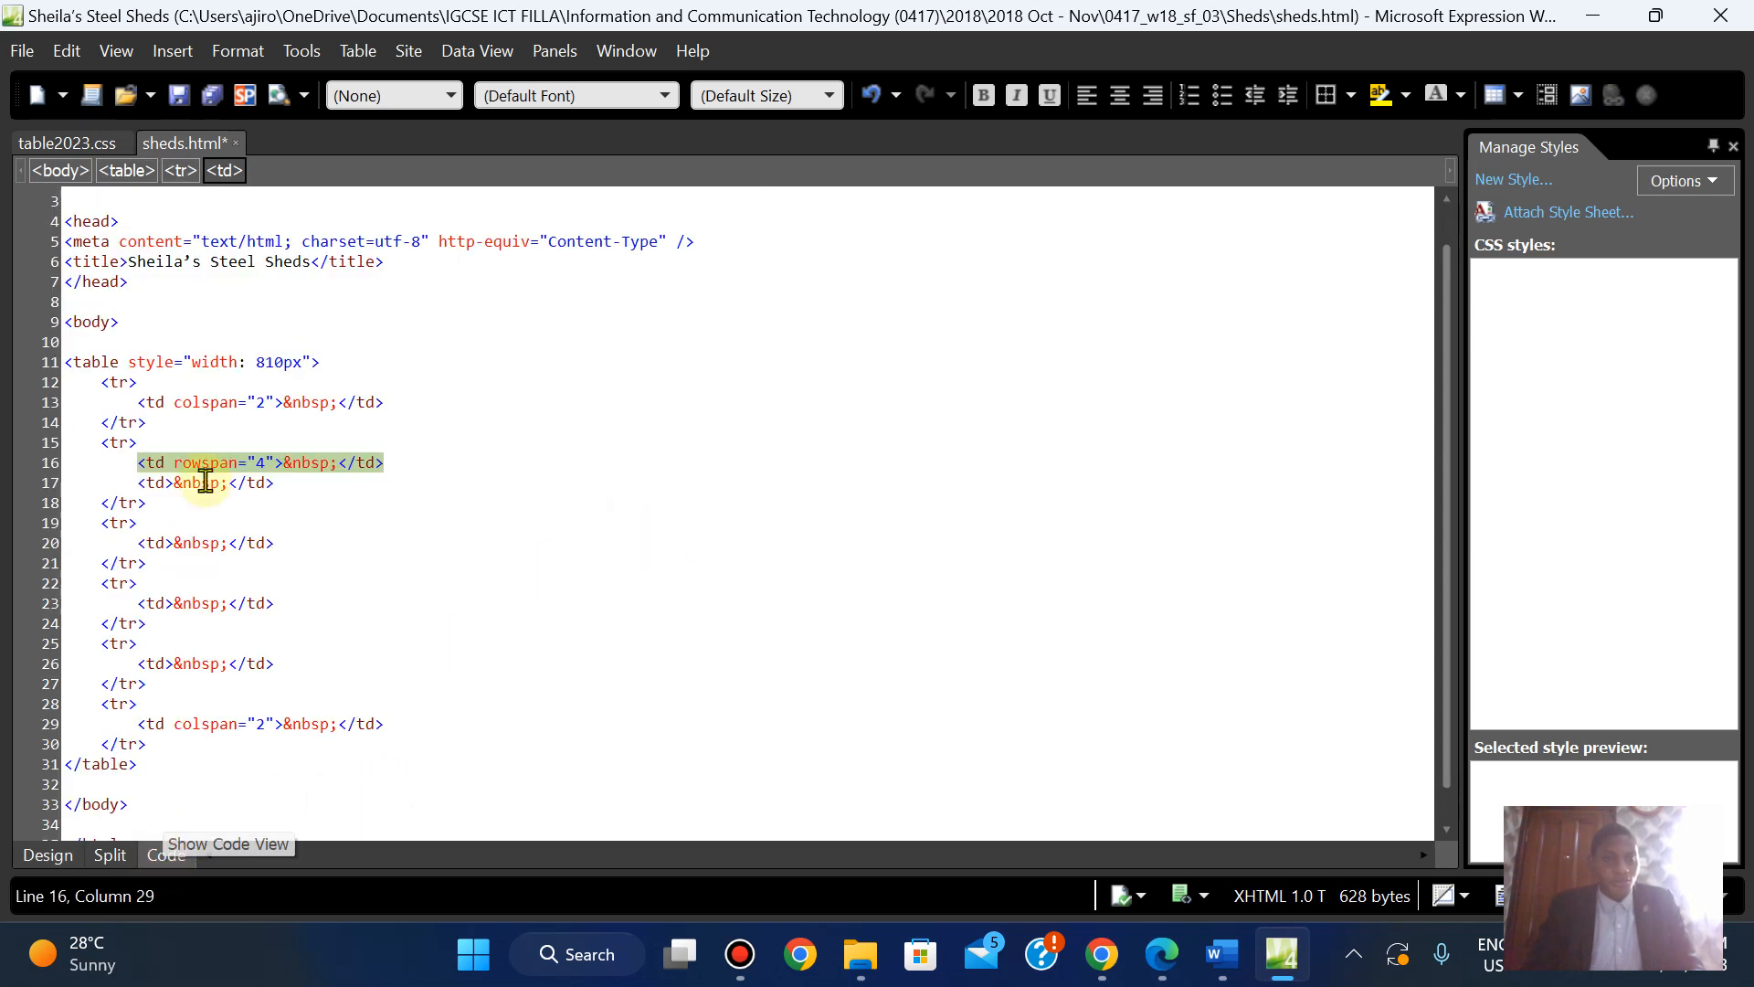
{"action": "left_click", "coordinate": [36, 854]}
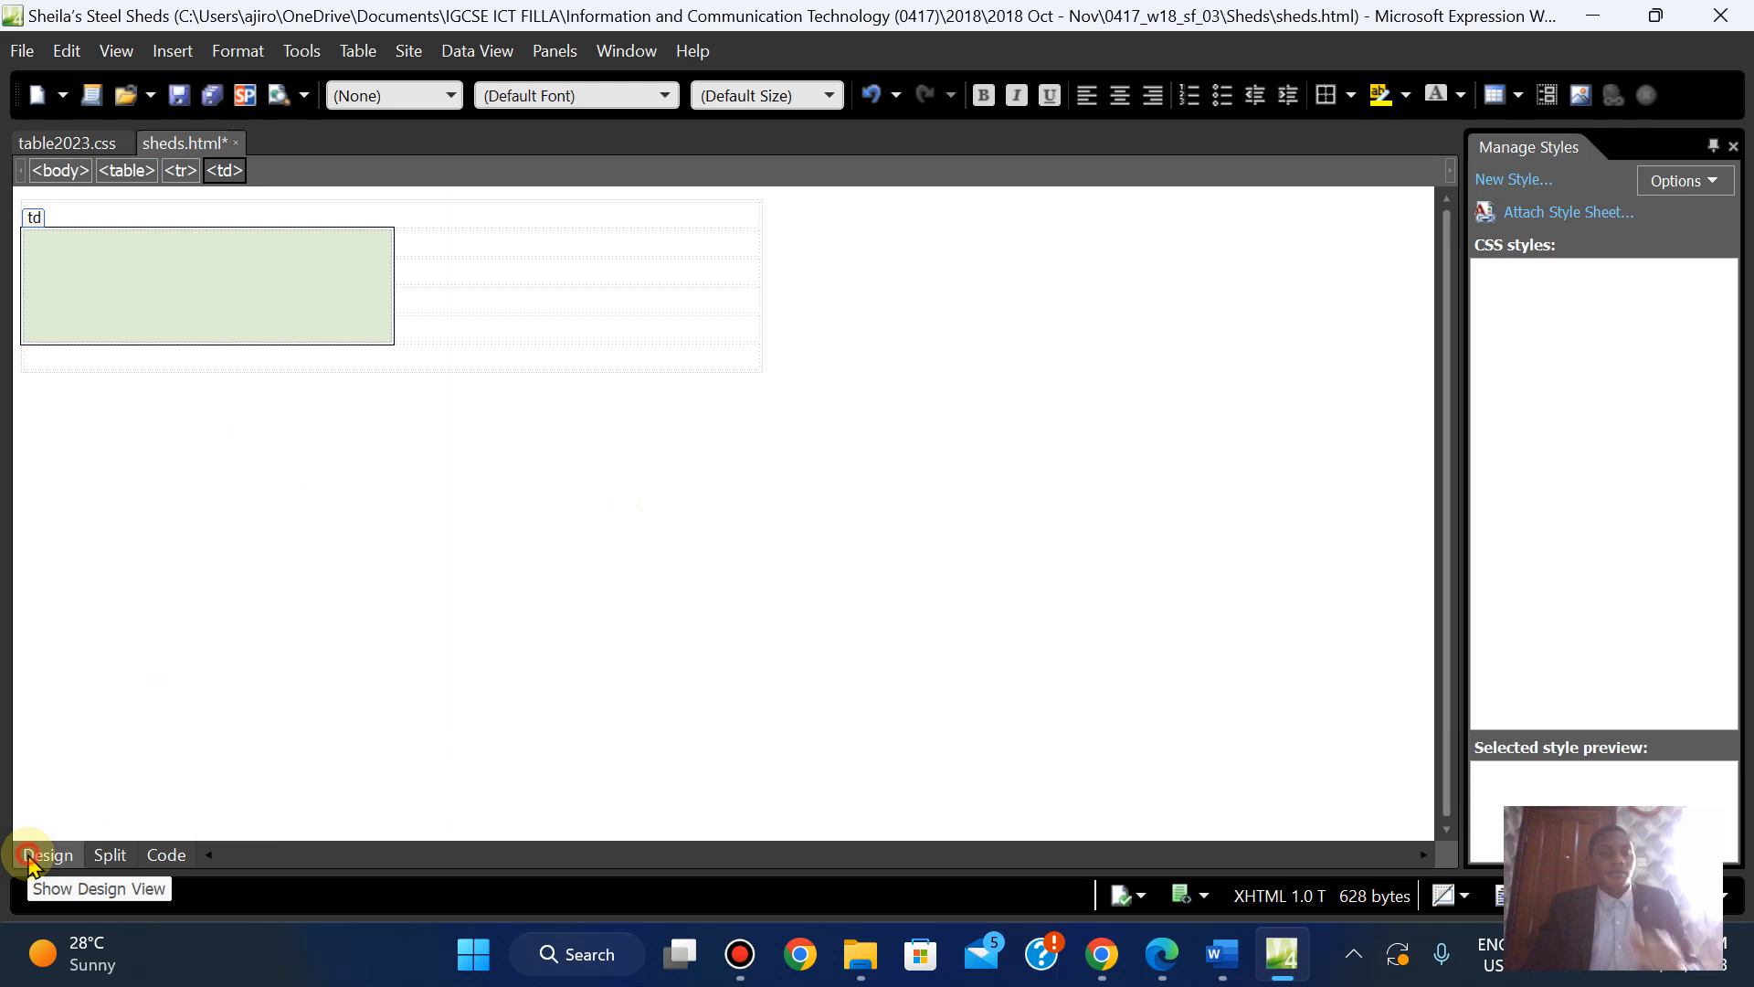
Read the rest of the table layout in the exam paper and the instructions of tasks 5 and 6
{"action": "left_click", "coordinate": [1160, 956]}
{"action": "key", "text": "Down"}
{"action": "key", "text": "Down"}
{"action": "key", "text": "Down"}
{"action": "key", "text": "Down"}
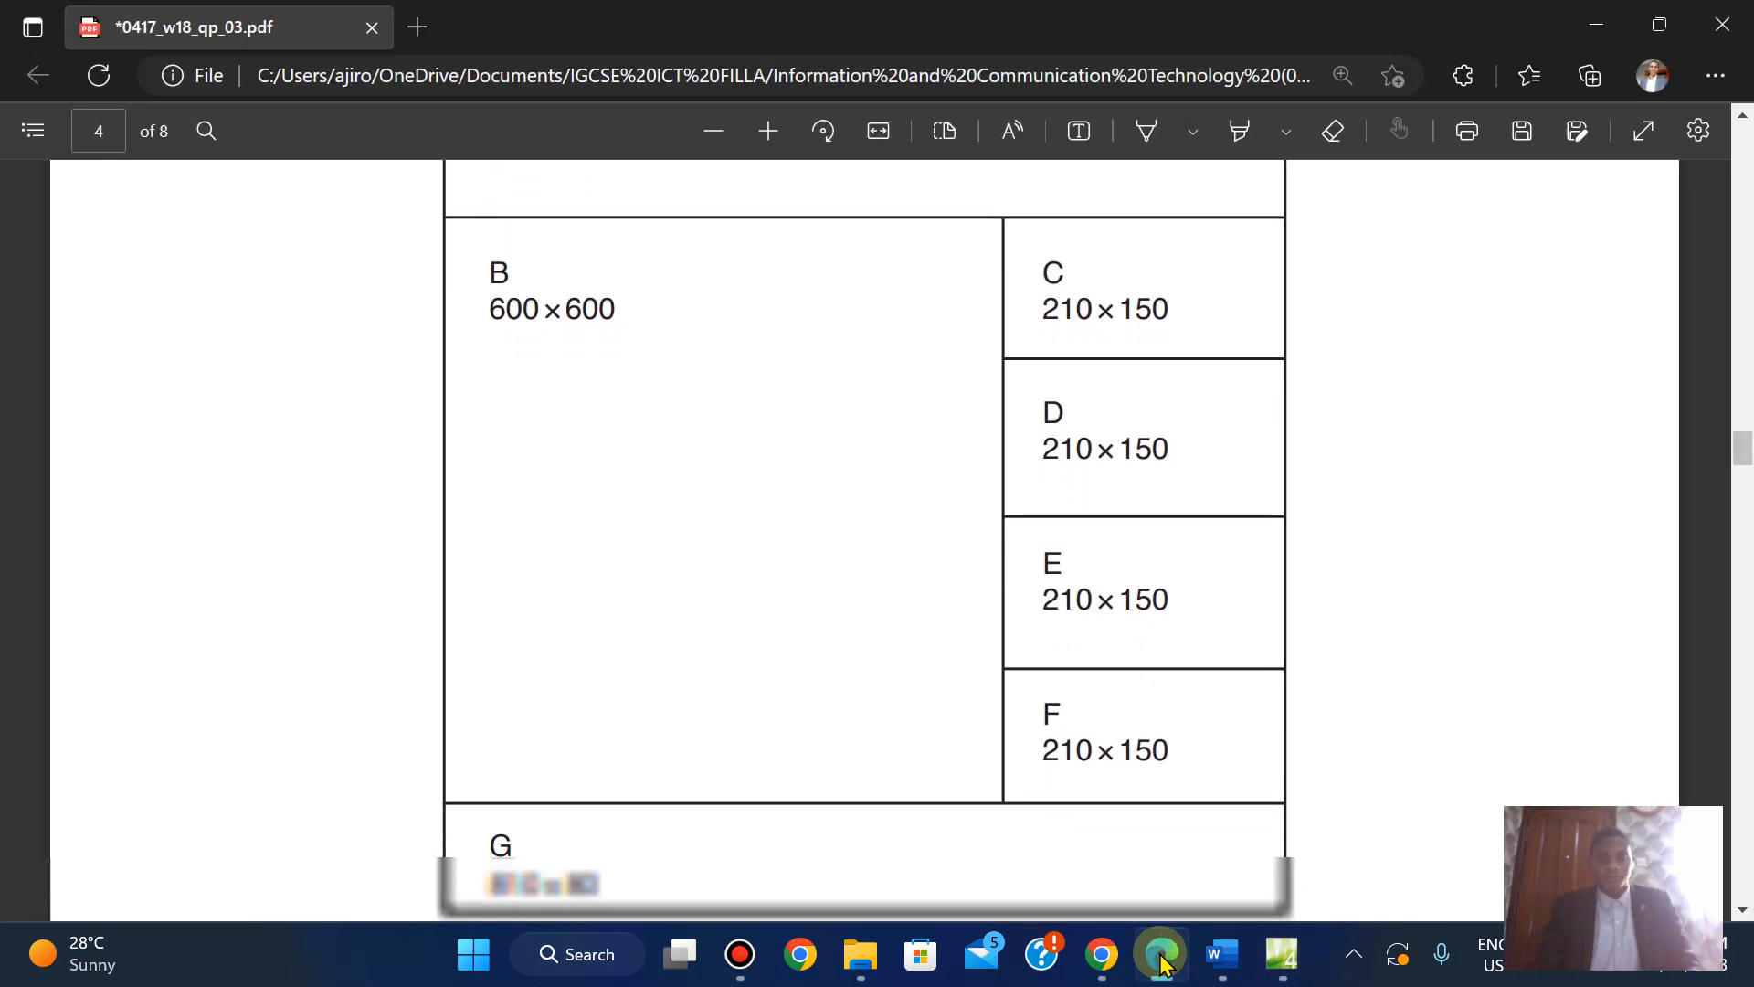
{"action": "key", "text": "Down"}
{"action": "key", "text": "Down"}
{"action": "key", "text": "Down"}
{"action": "key", "text": "Down"}
{"action": "key", "text": "Down"}
{"action": "key", "text": "Down"}
{"action": "key", "text": "Down"}
{"action": "key", "text": "Down"}
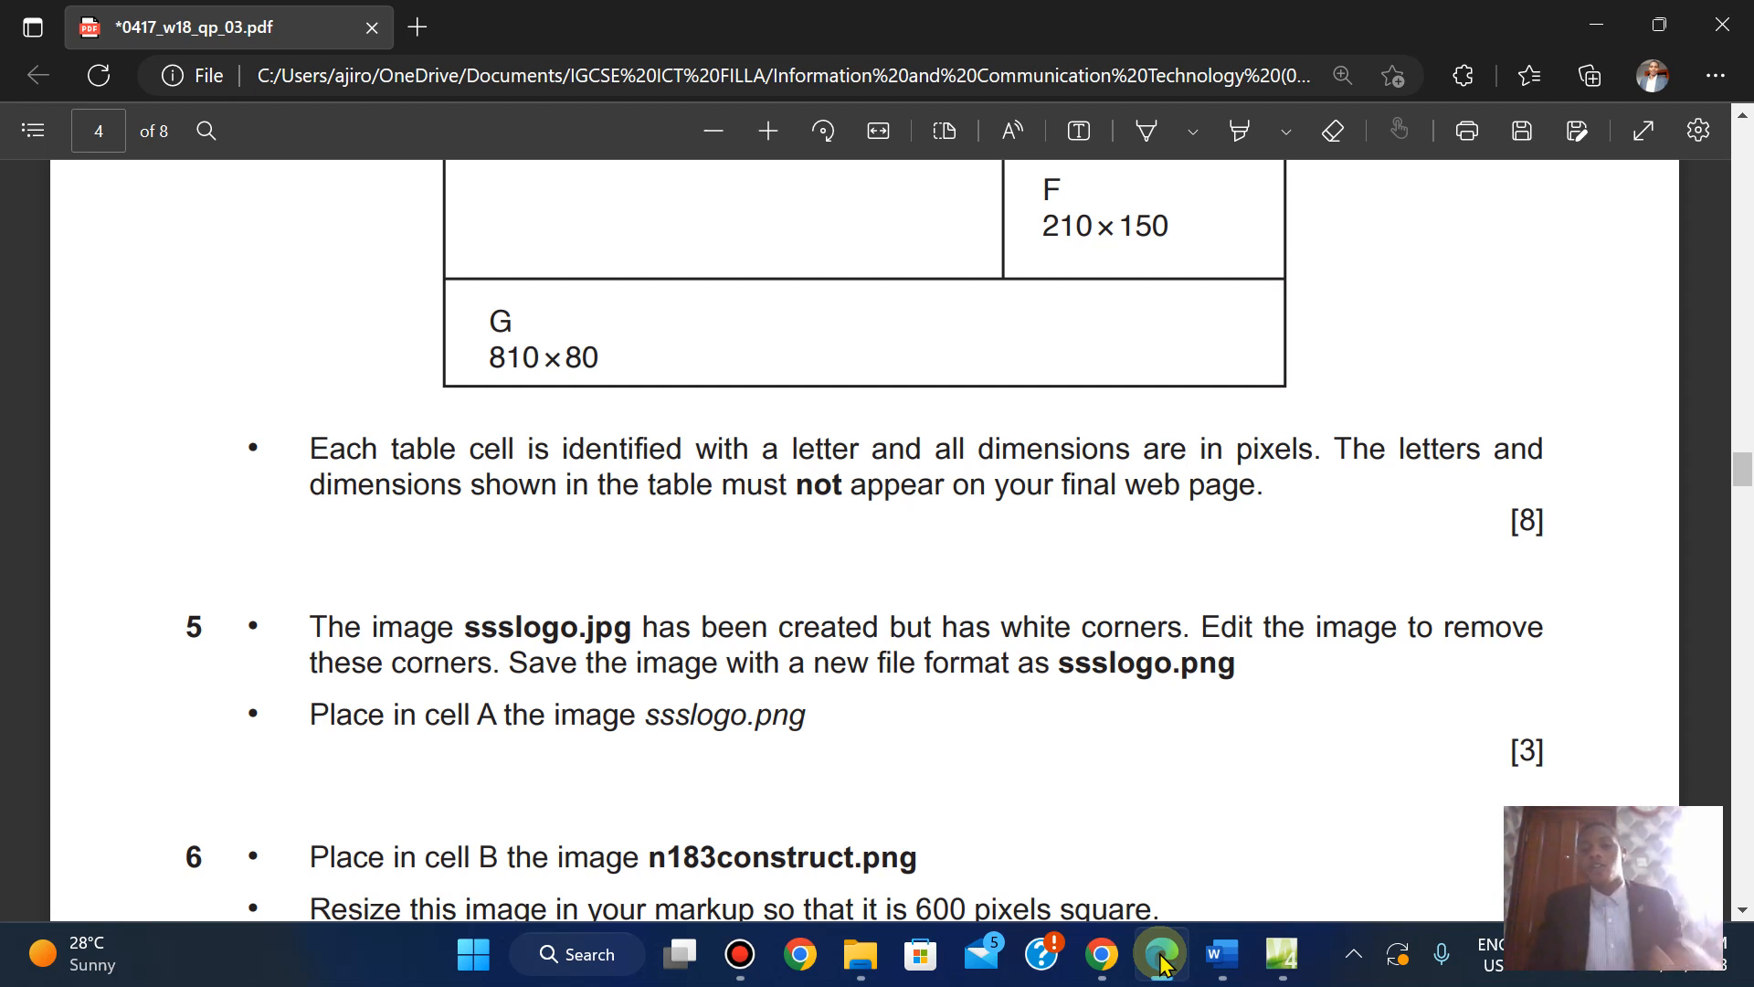
{"action": "key", "text": "Down"}
{"action": "key", "text": "Down"}
{"action": "key", "text": "Down"}
{"action": "key", "text": "Down"}
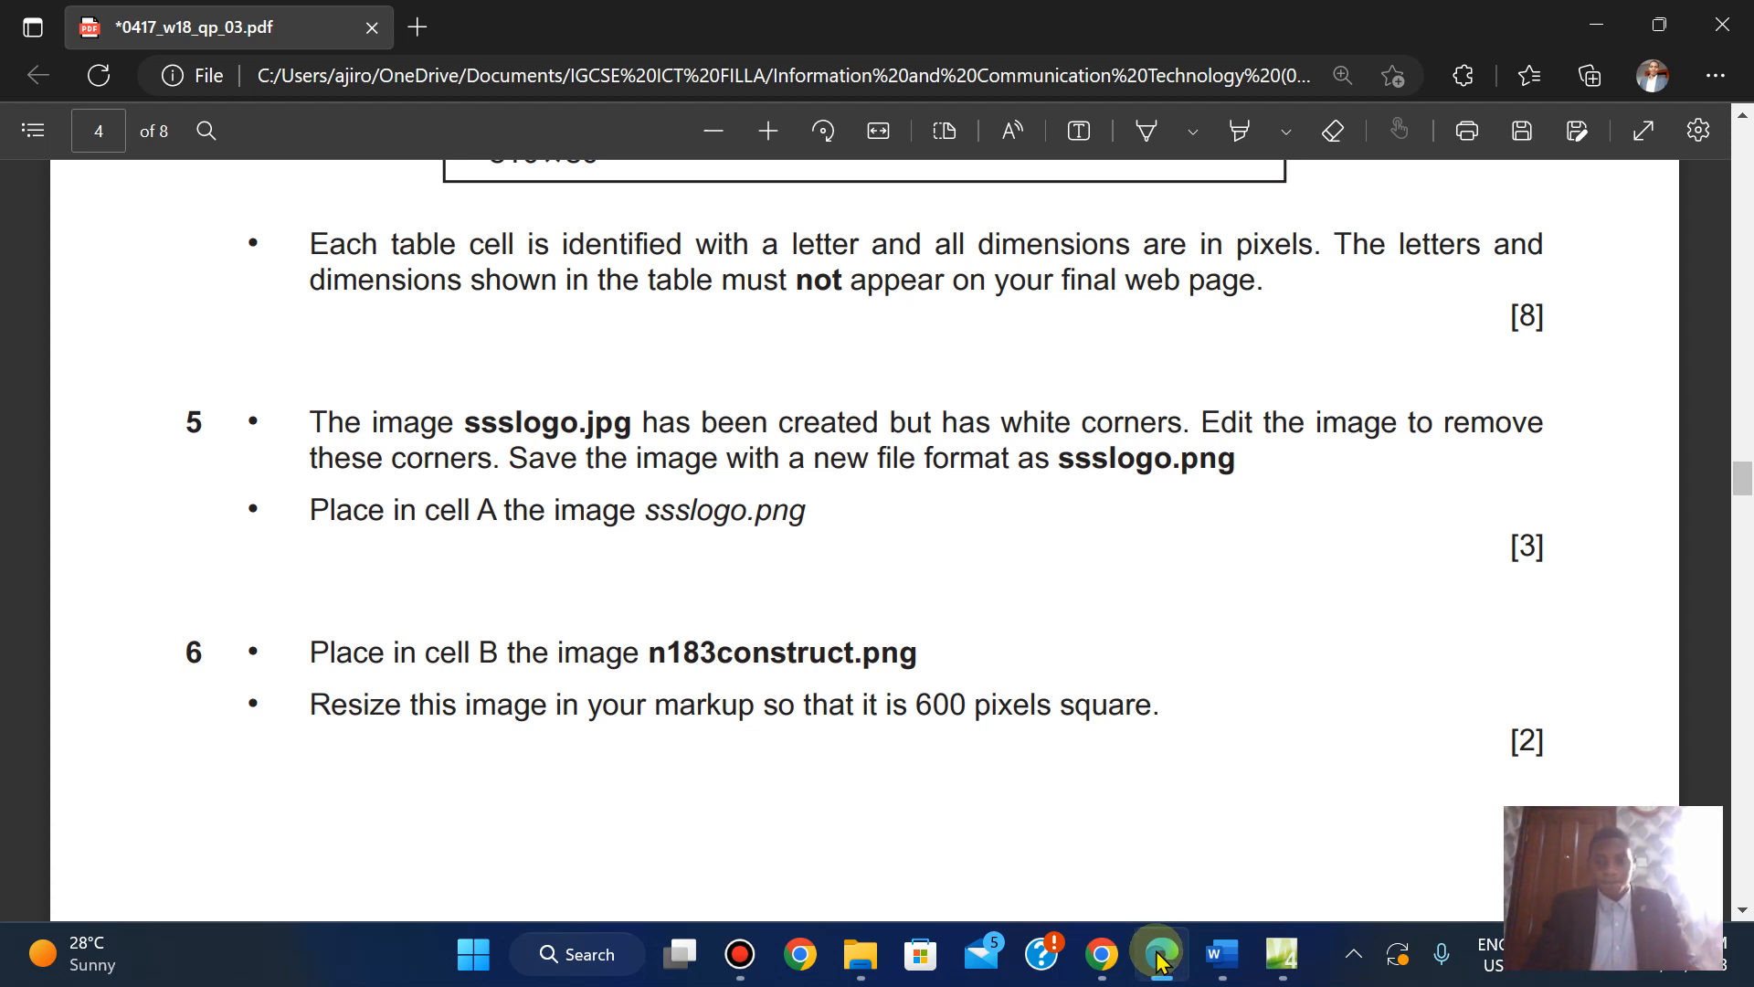
Search the computer for the paint.net image editor and launch it
{"action": "left_click", "coordinate": [469, 956]}
{"action": "type", "text": "pain"}
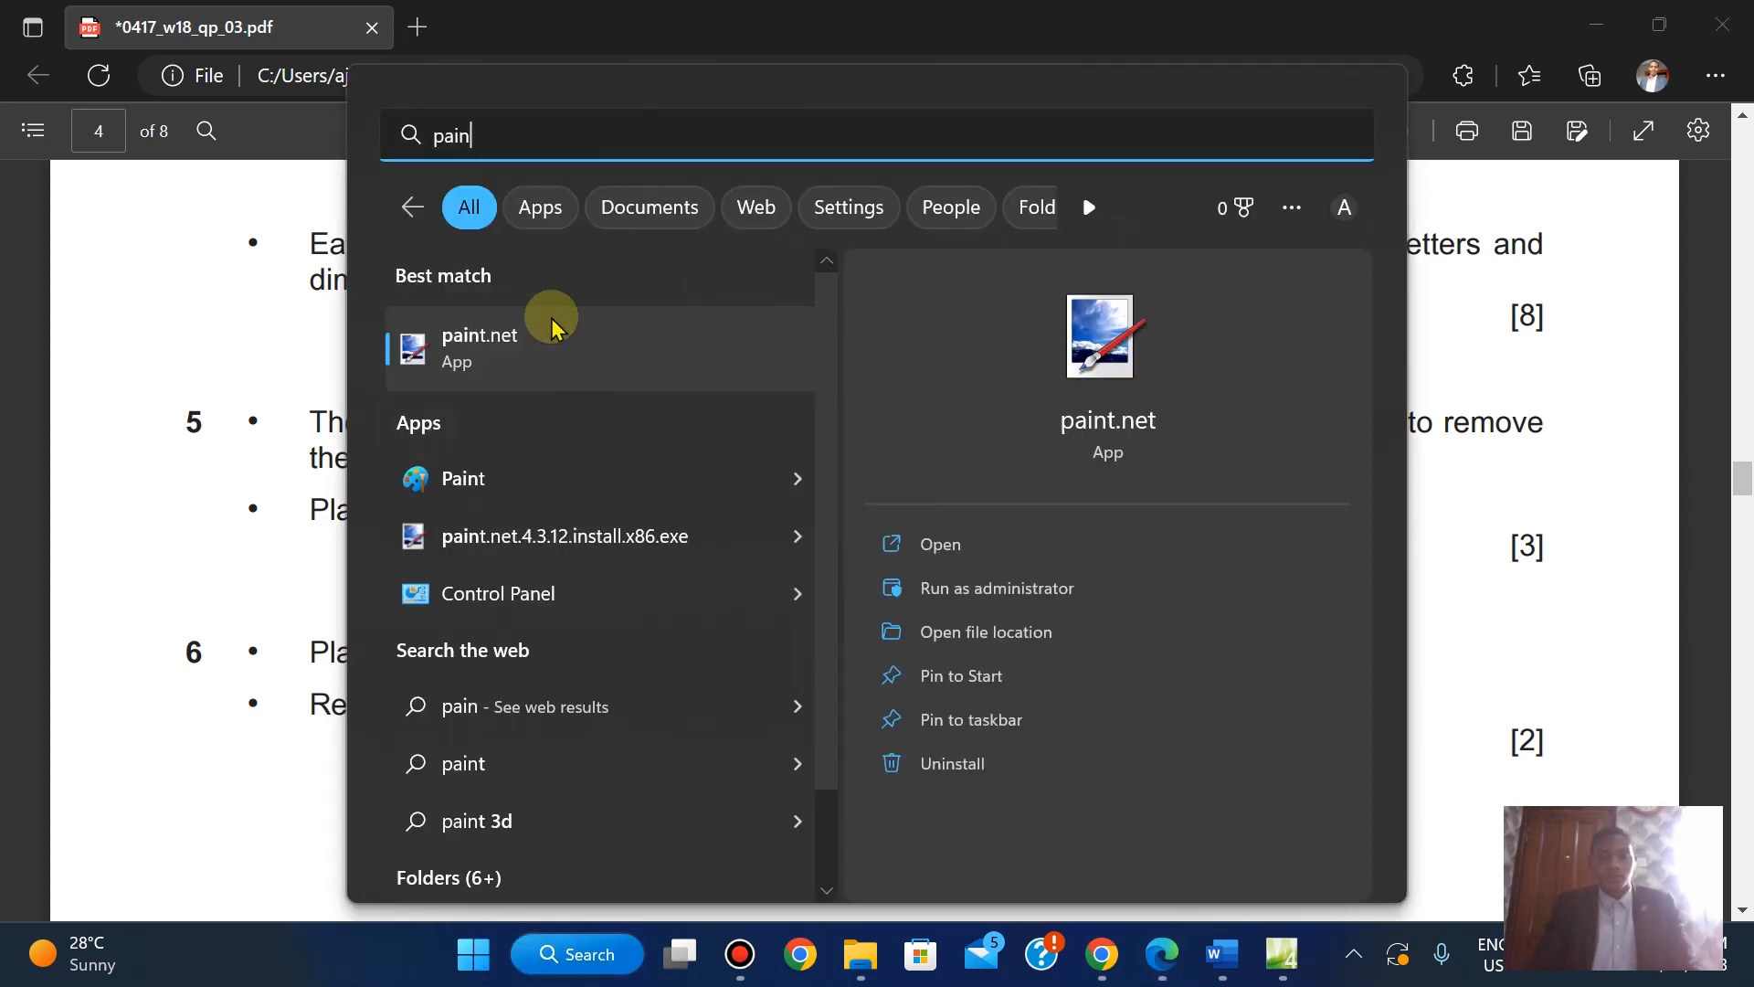
{"action": "left_click", "coordinate": [508, 345]}
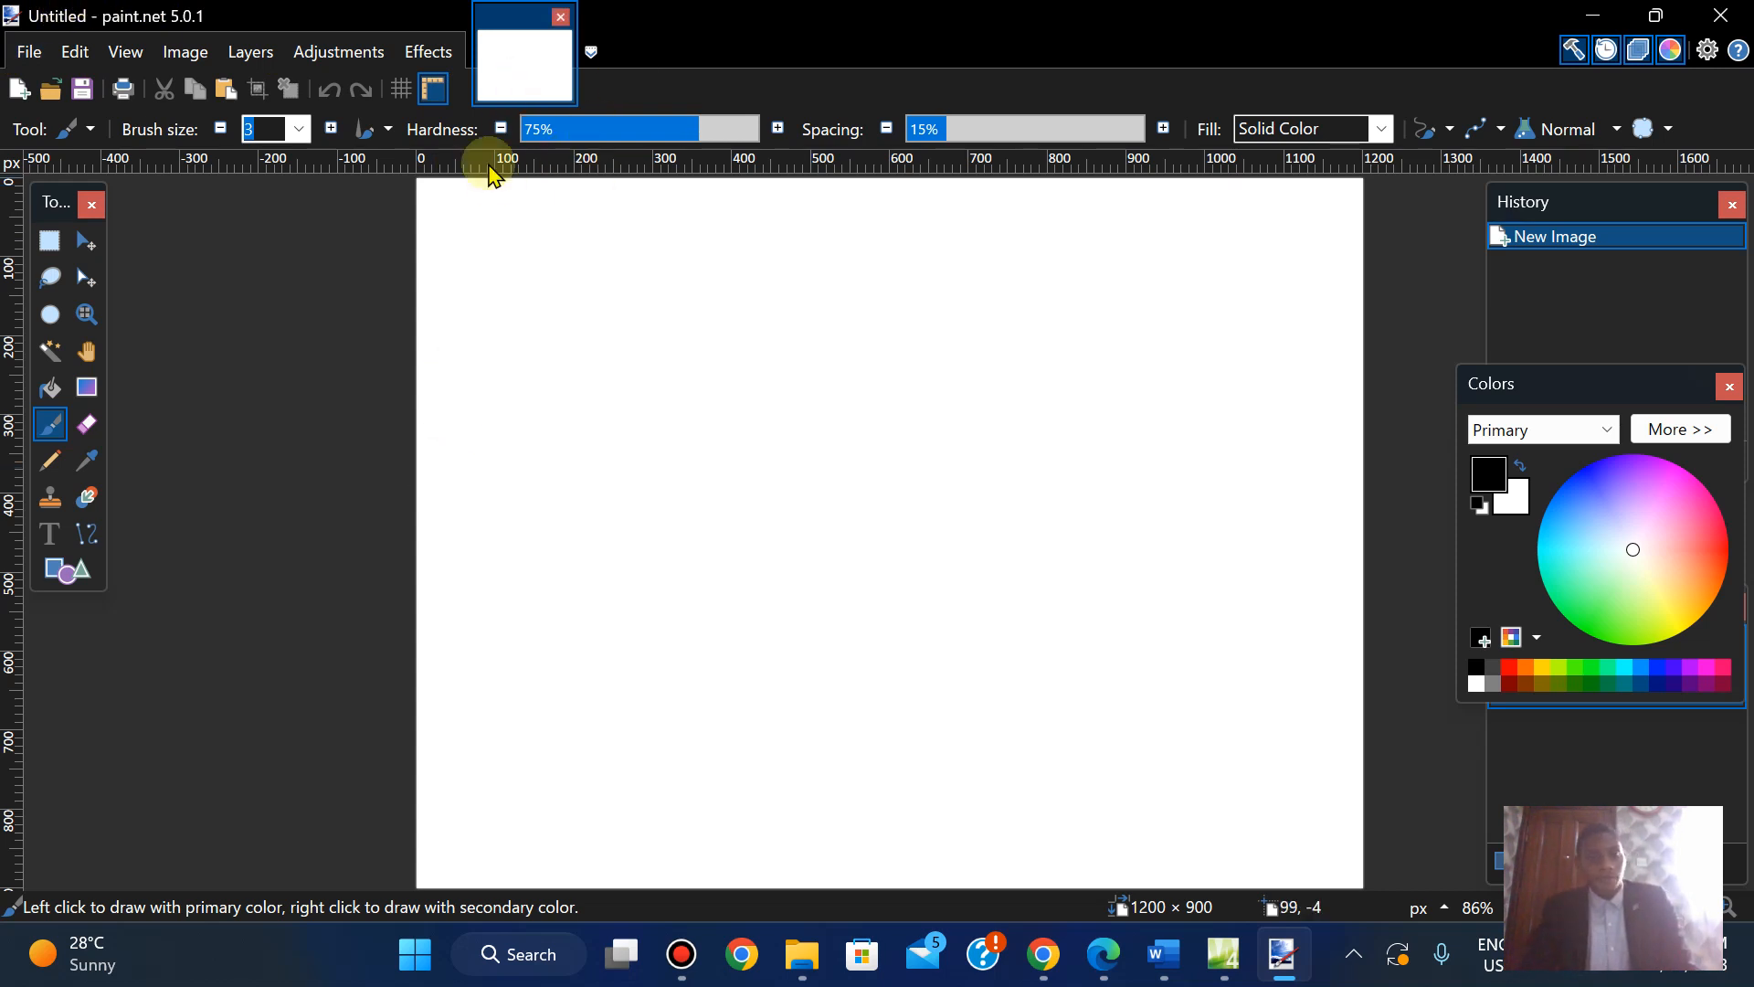
Start opening an image and browse up to the Information and Communication Technology folder that holds the exam years
{"action": "left_click", "coordinate": [28, 52]}
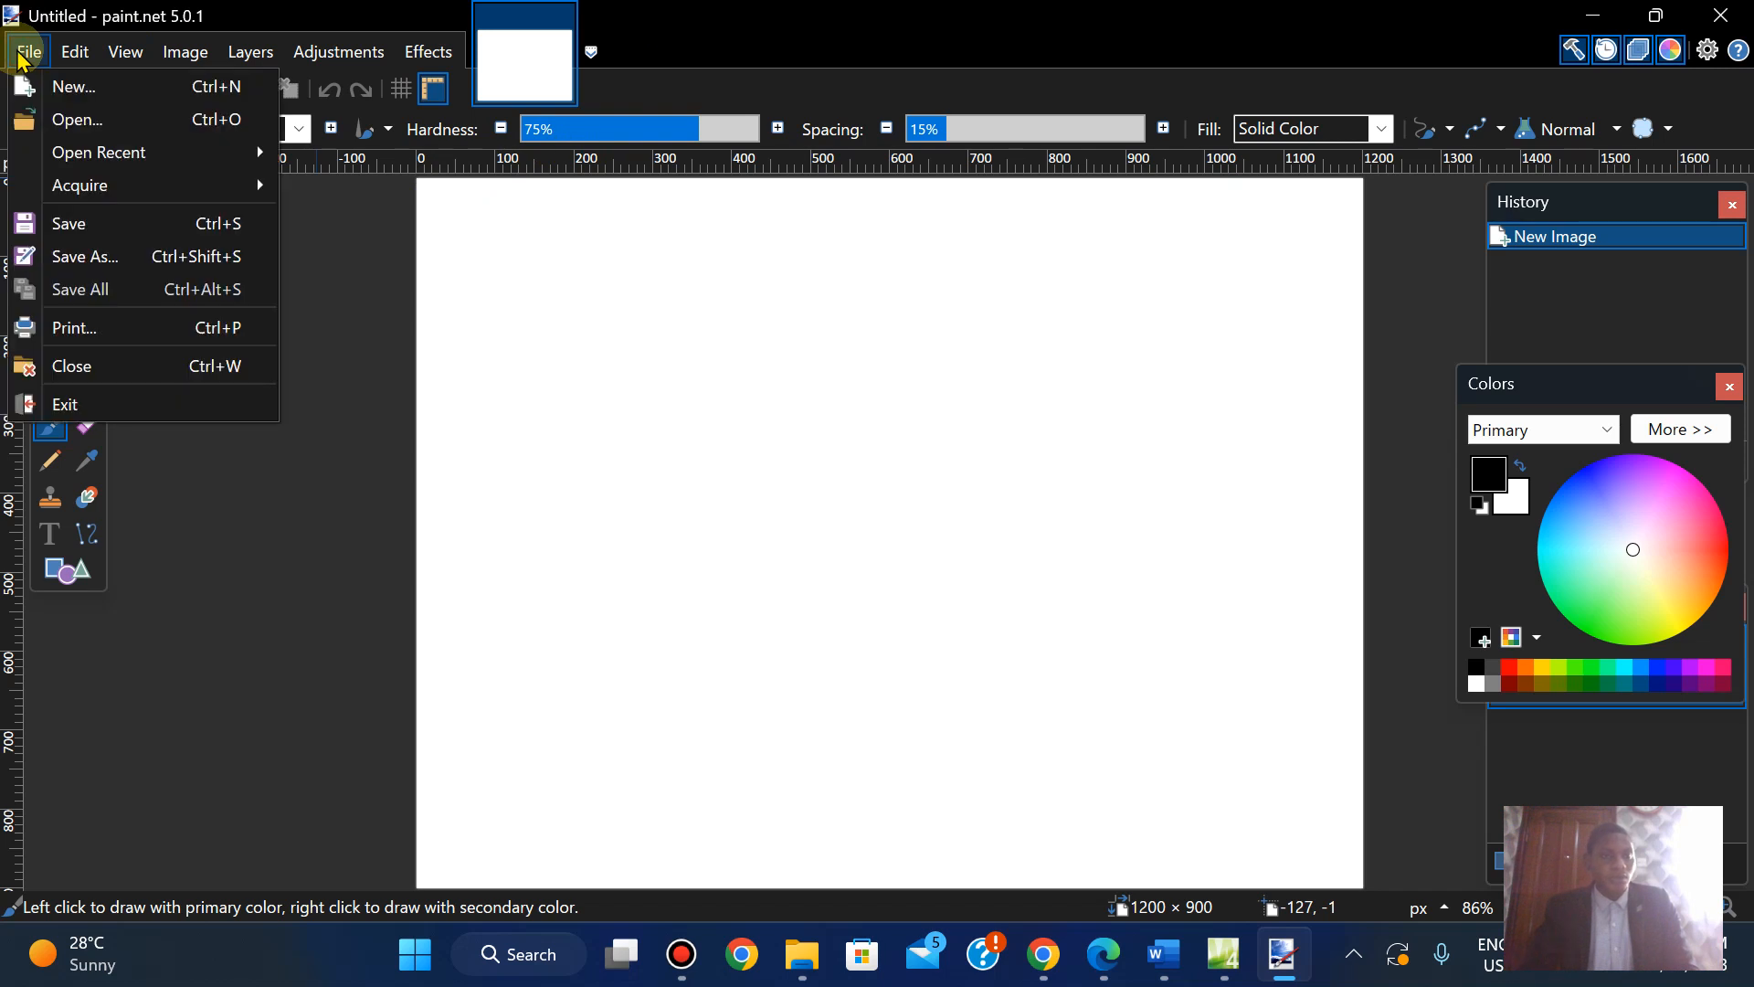
{"action": "left_click", "coordinate": [80, 125]}
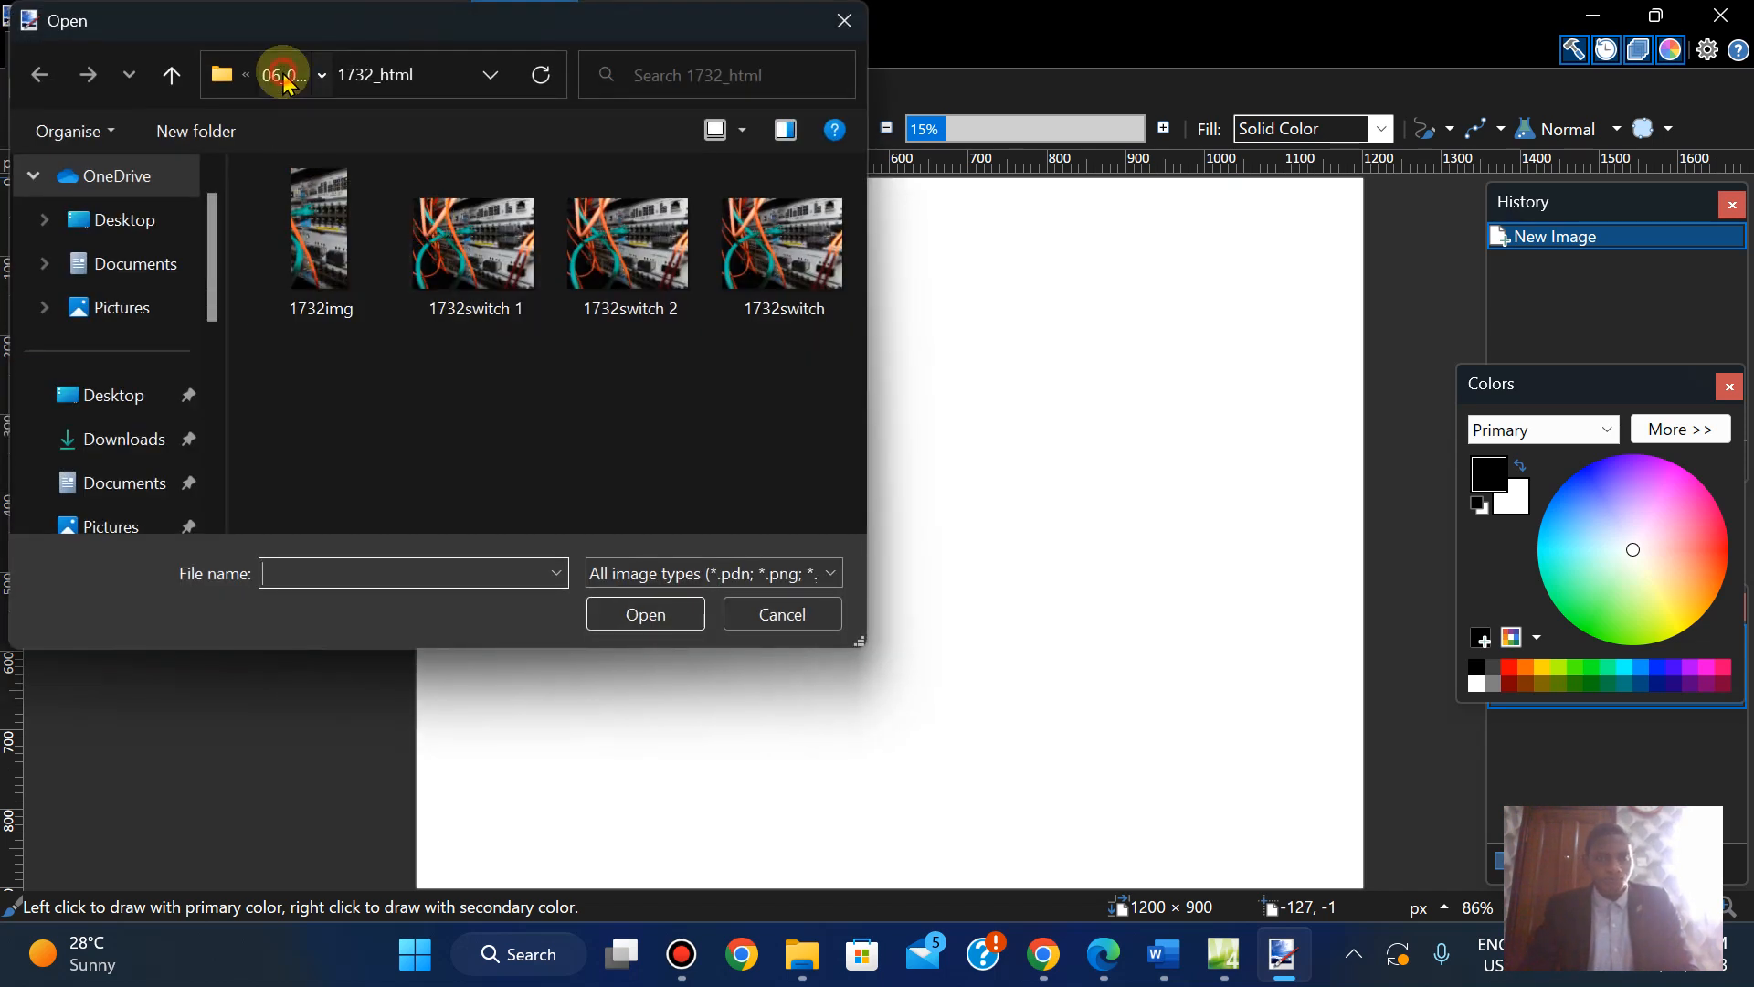
{"action": "left_click", "coordinate": [279, 73]}
{"action": "left_click", "coordinate": [283, 75]}
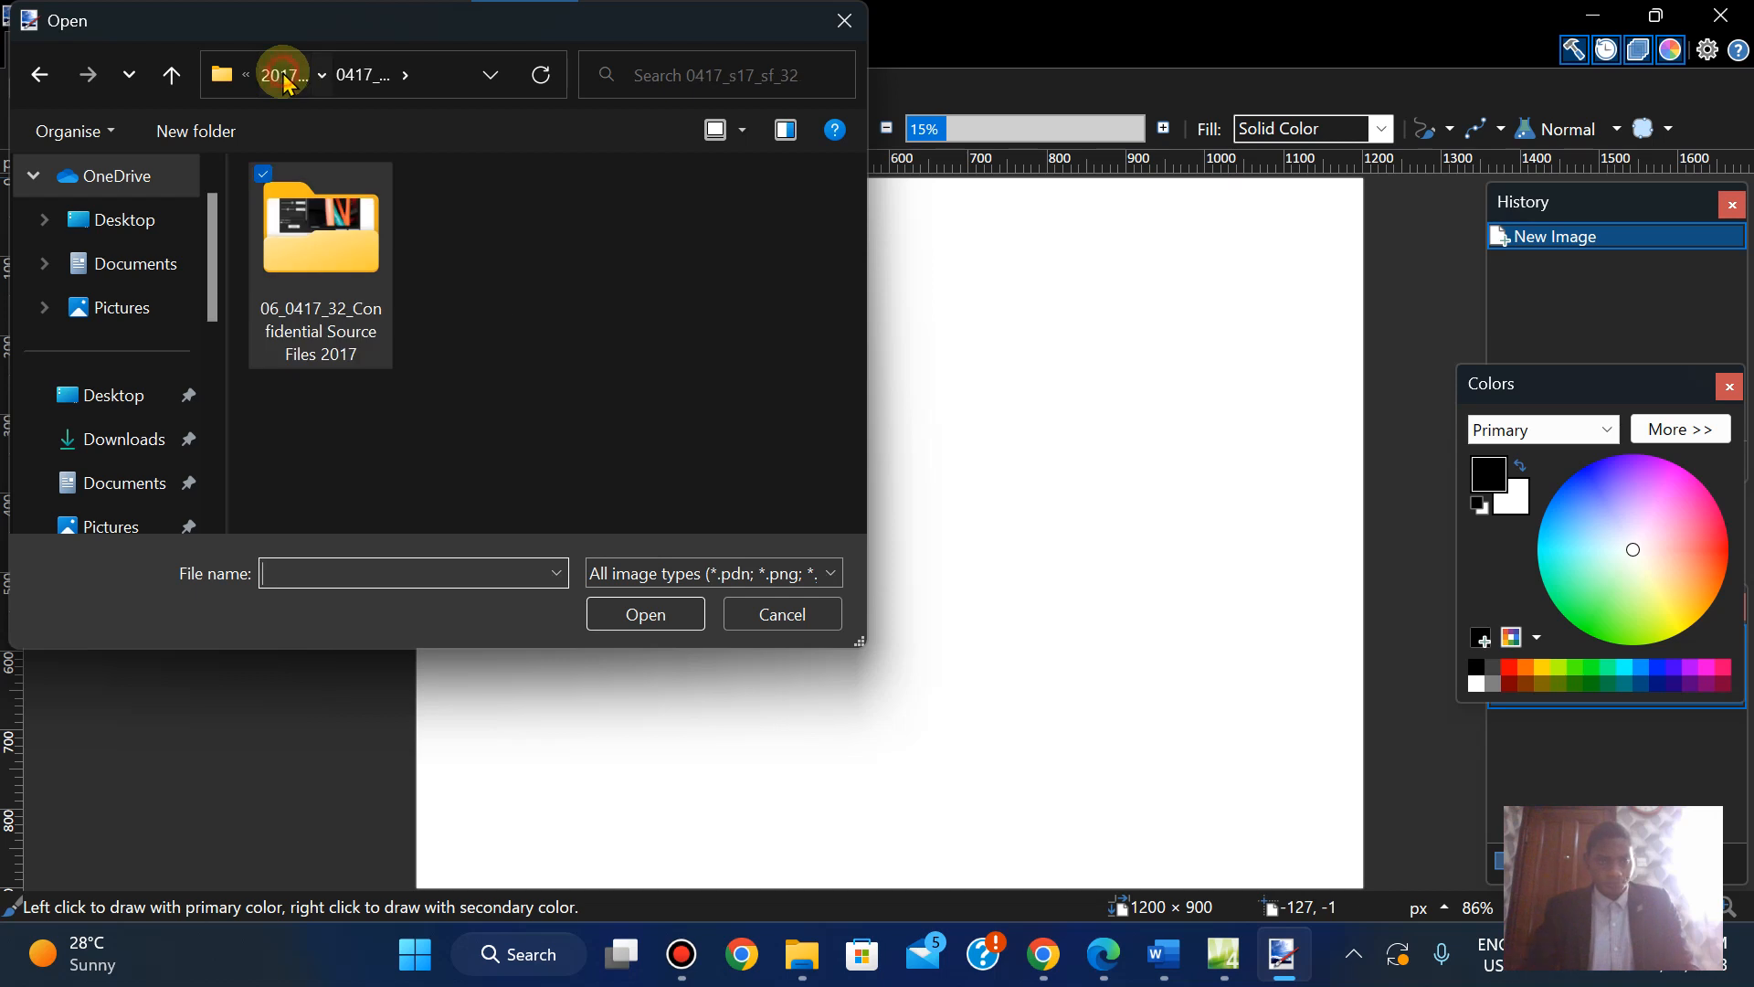
{"action": "left_click", "coordinate": [283, 77]}
{"action": "left_click", "coordinate": [279, 73]}
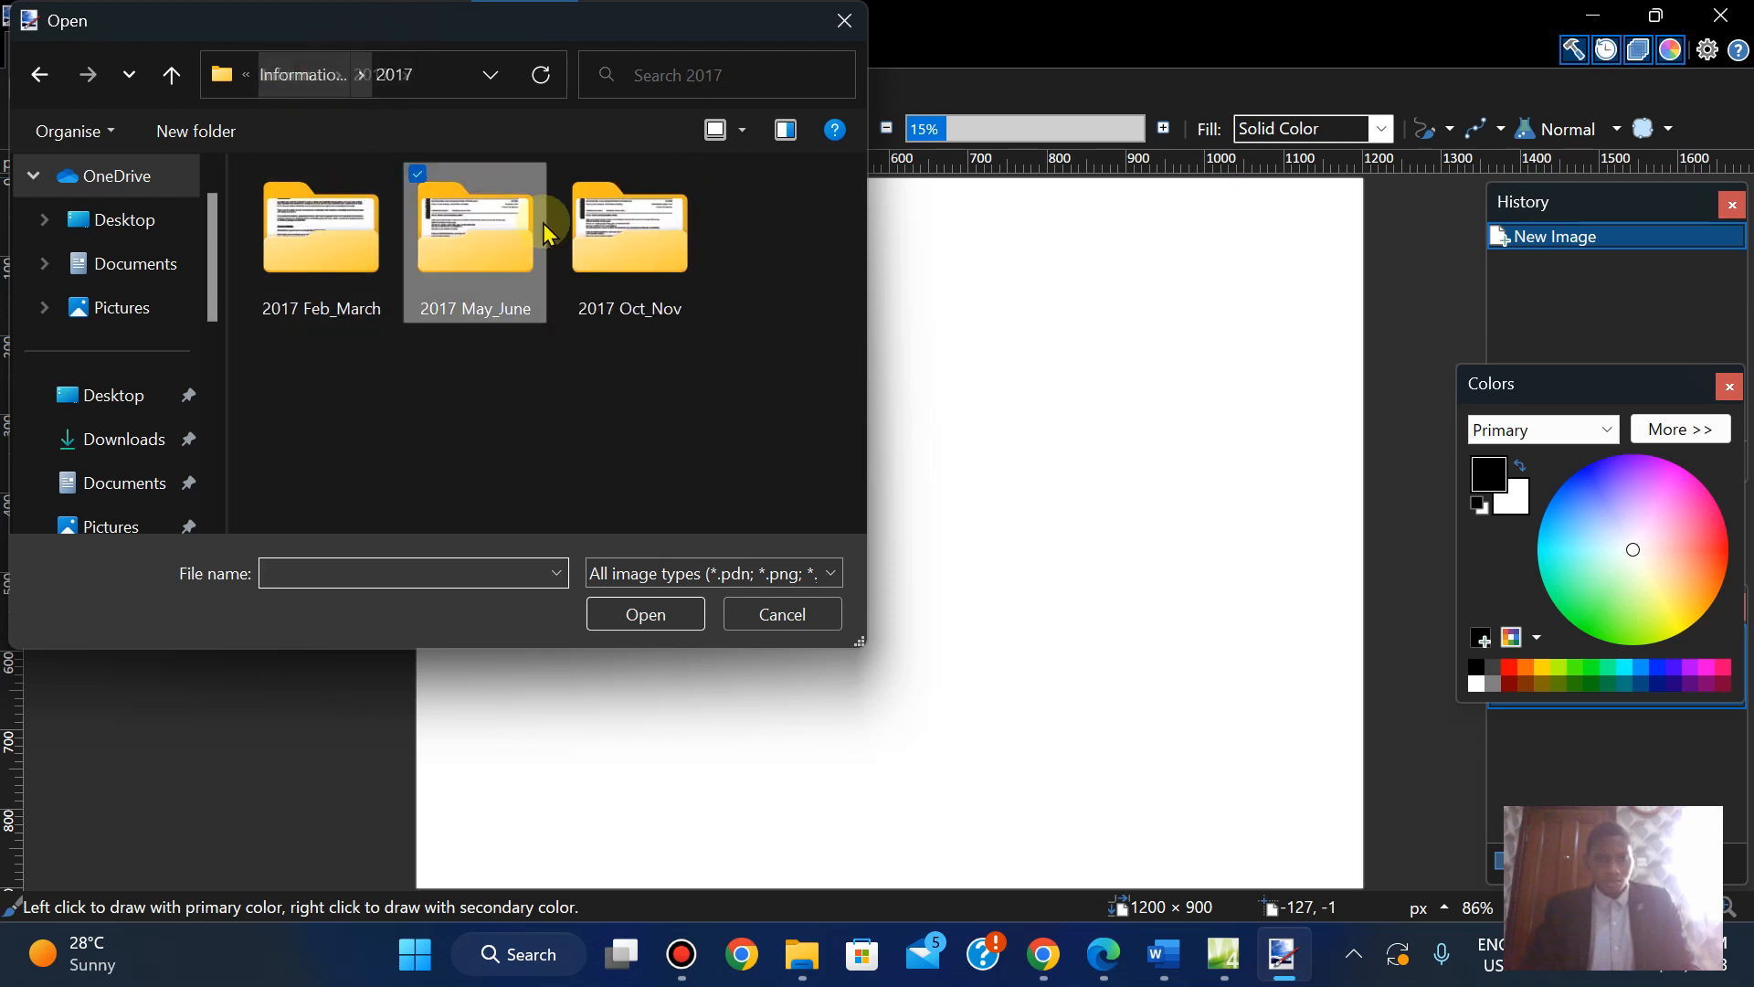
{"action": "left_click", "coordinate": [283, 74]}
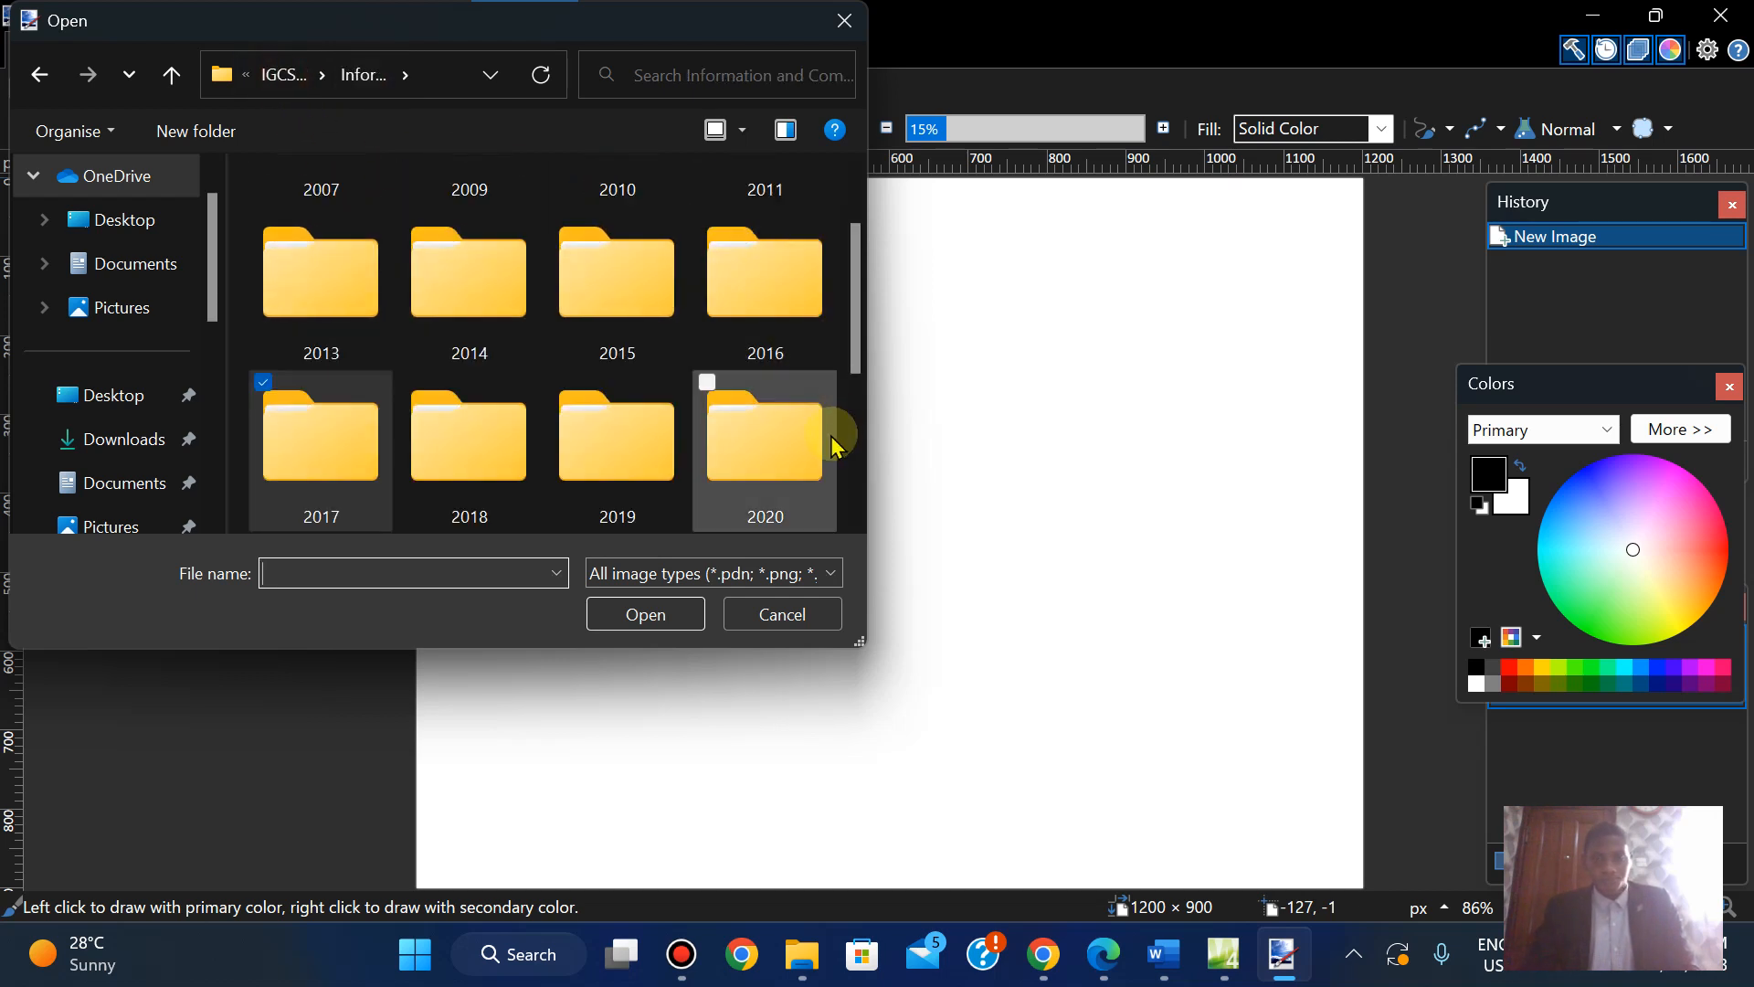
{"action": "scroll", "coordinate": [839, 461], "scroll_direction": "down", "scroll_amount": 2}
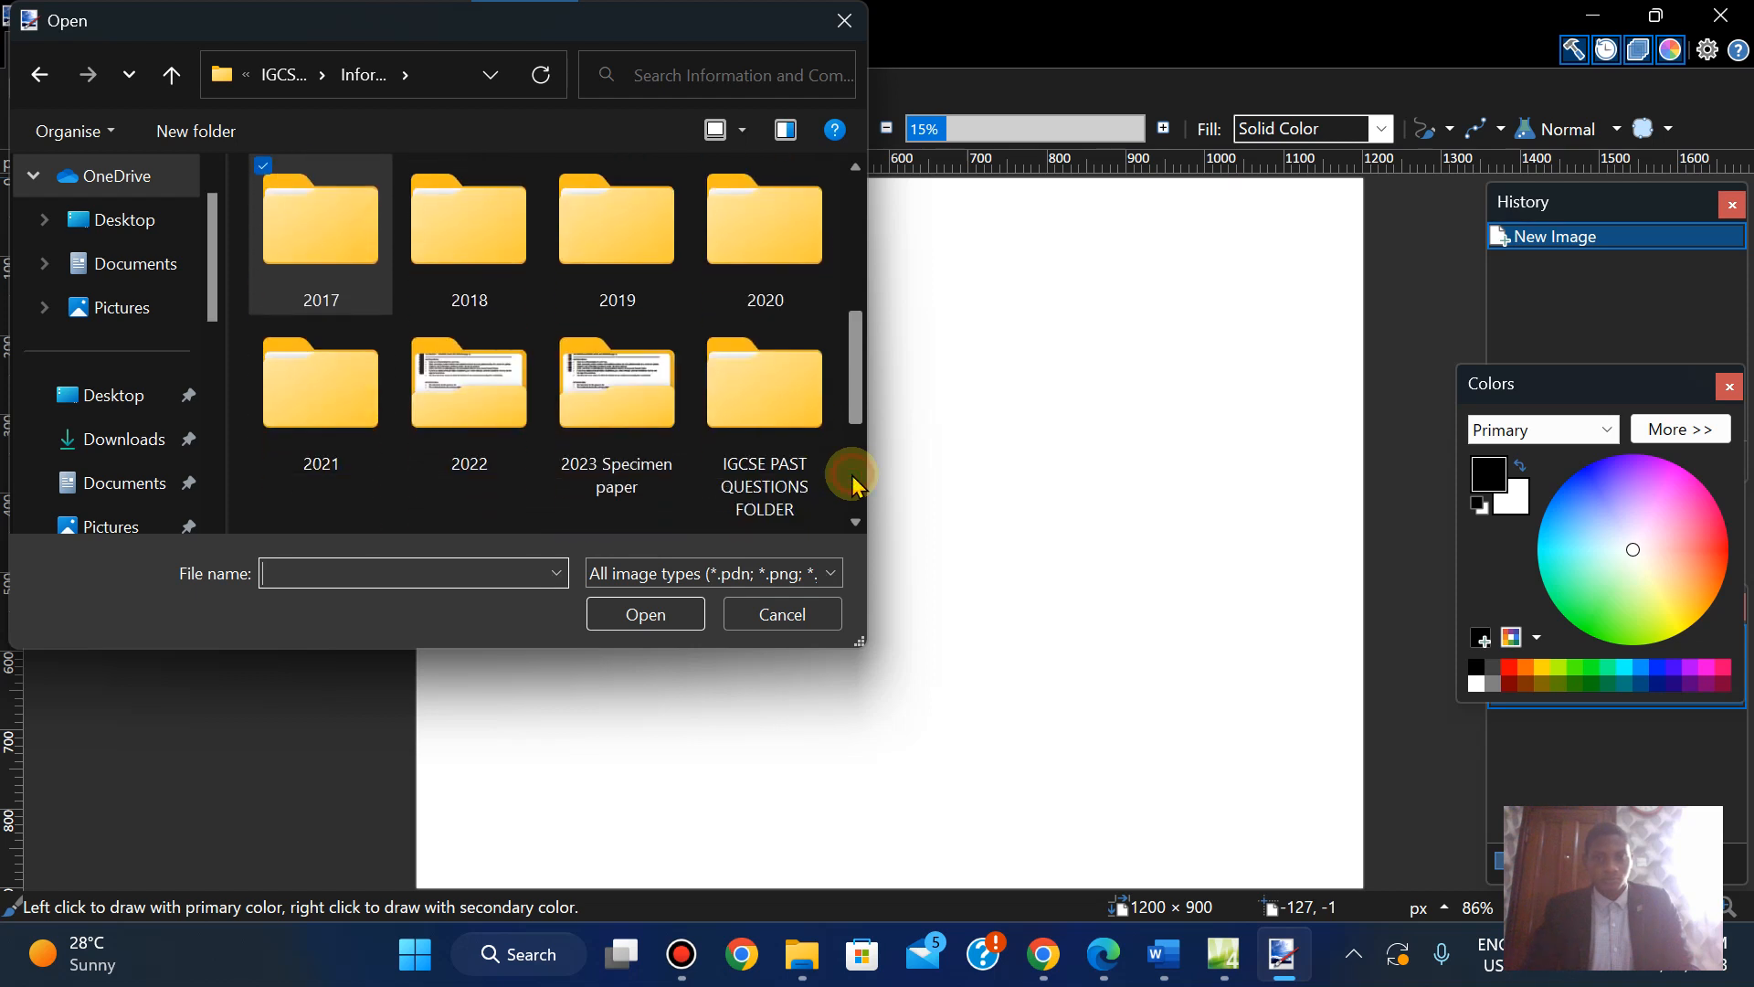
Open ssslogo from the Sheds folder inside 2018, 2018 Oct - Nov, 0417_w18_sf_03
{"action": "double_click", "coordinate": [502, 268]}
{"action": "double_click", "coordinate": [651, 269]}
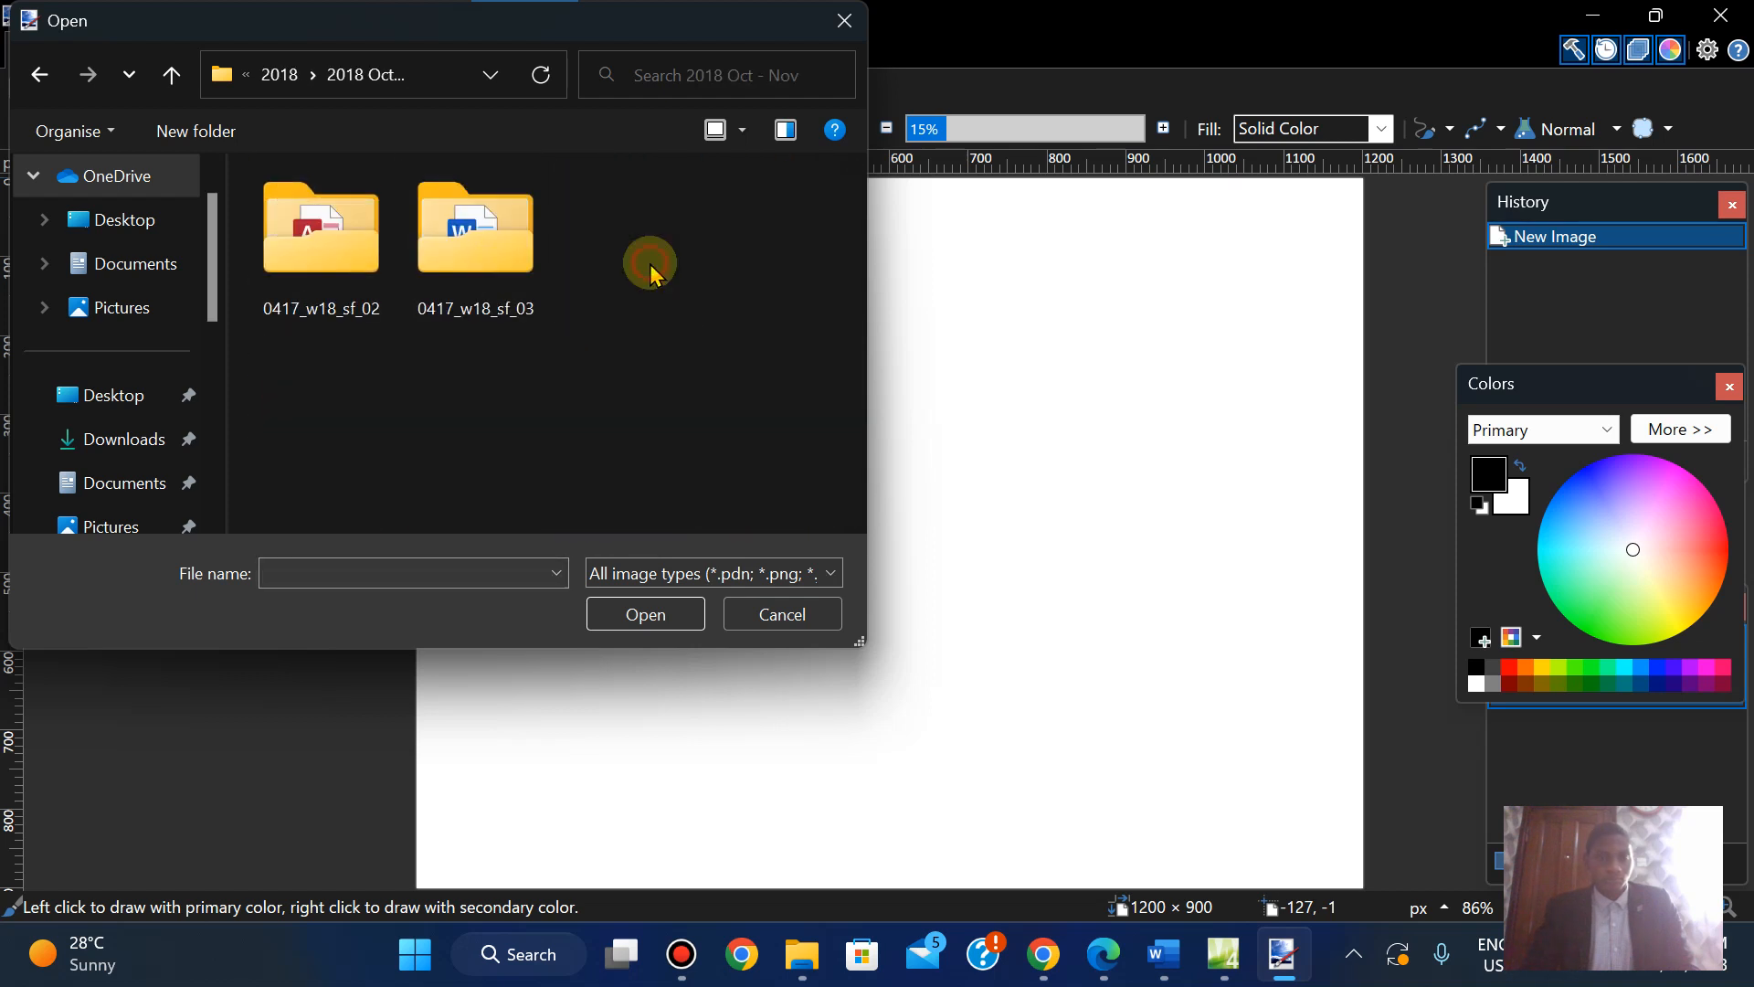
{"action": "double_click", "coordinate": [488, 274]}
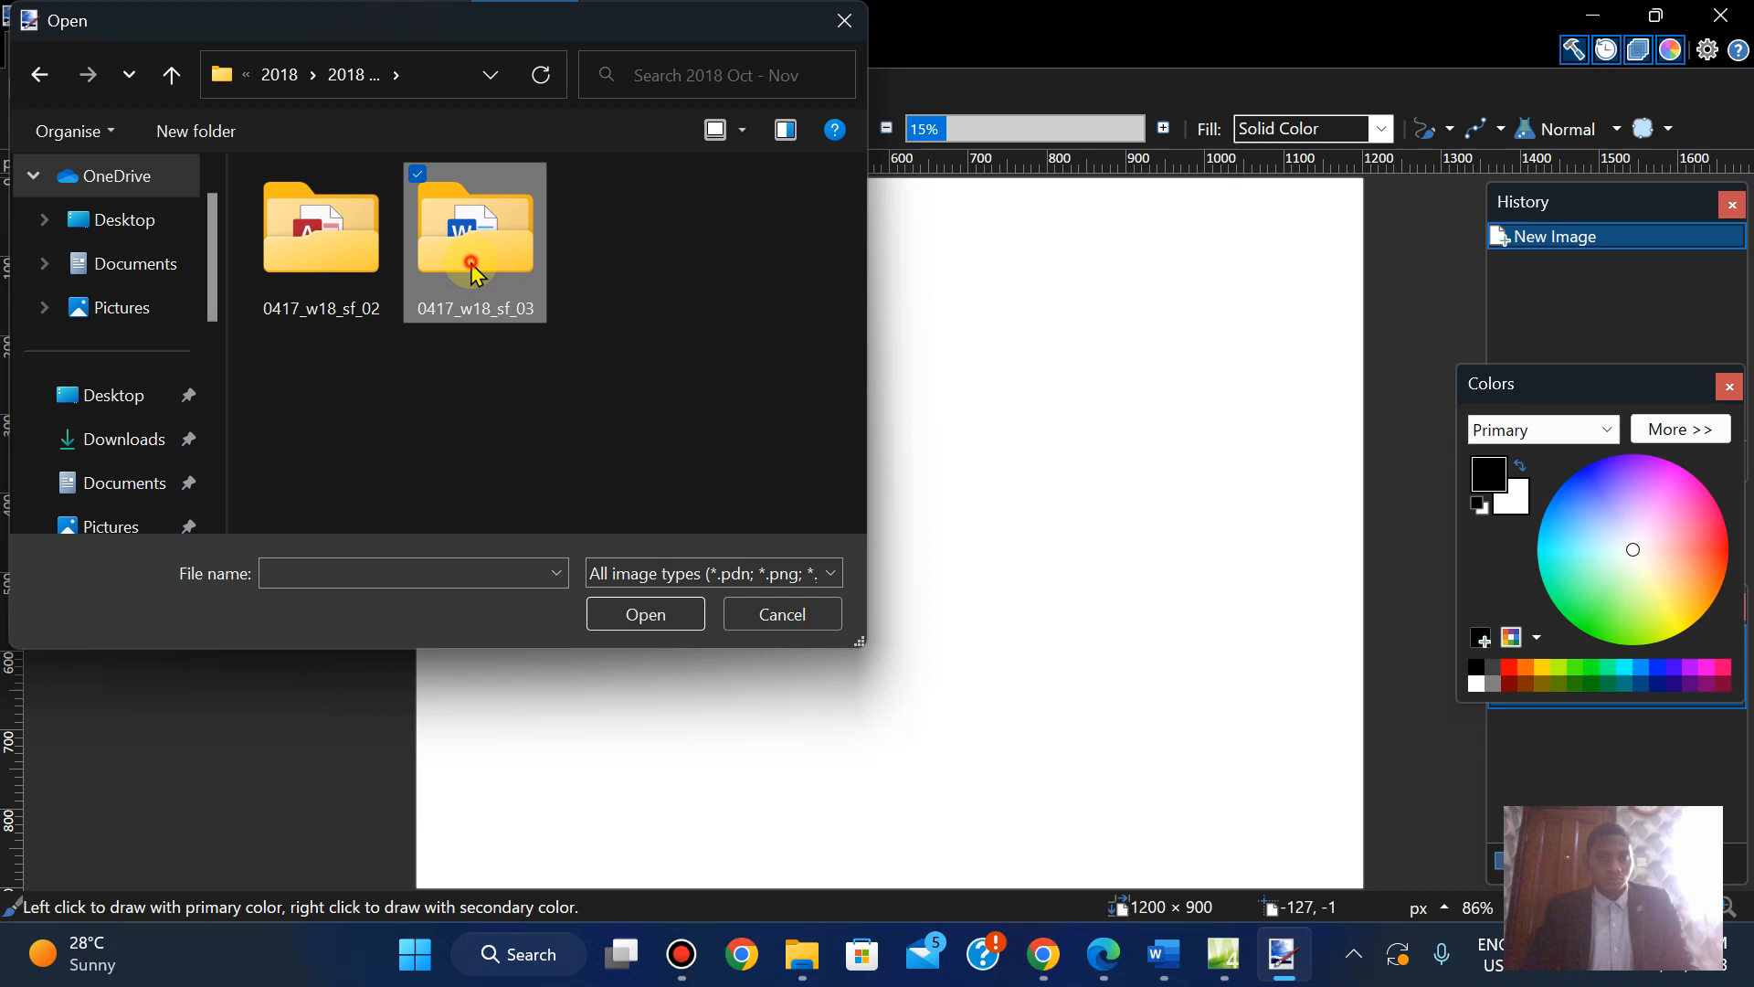
{"action": "double_click", "coordinate": [343, 252]}
{"action": "left_click", "coordinate": [456, 270]}
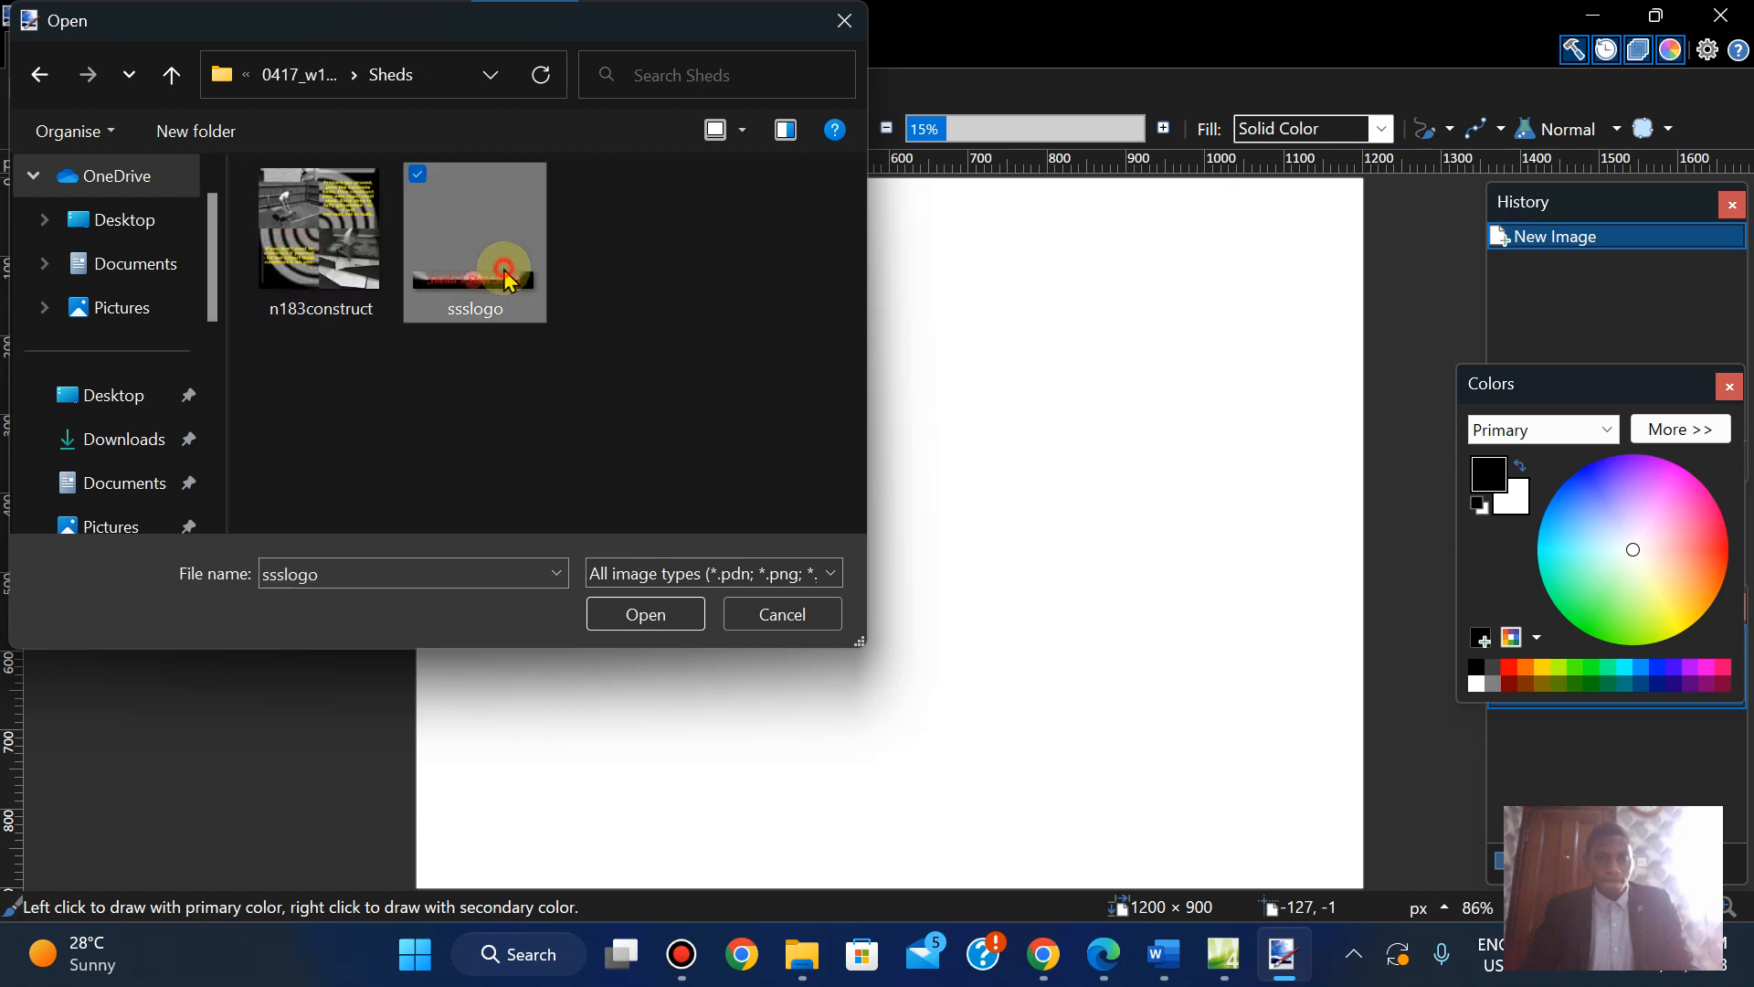
{"action": "left_click", "coordinate": [645, 628]}
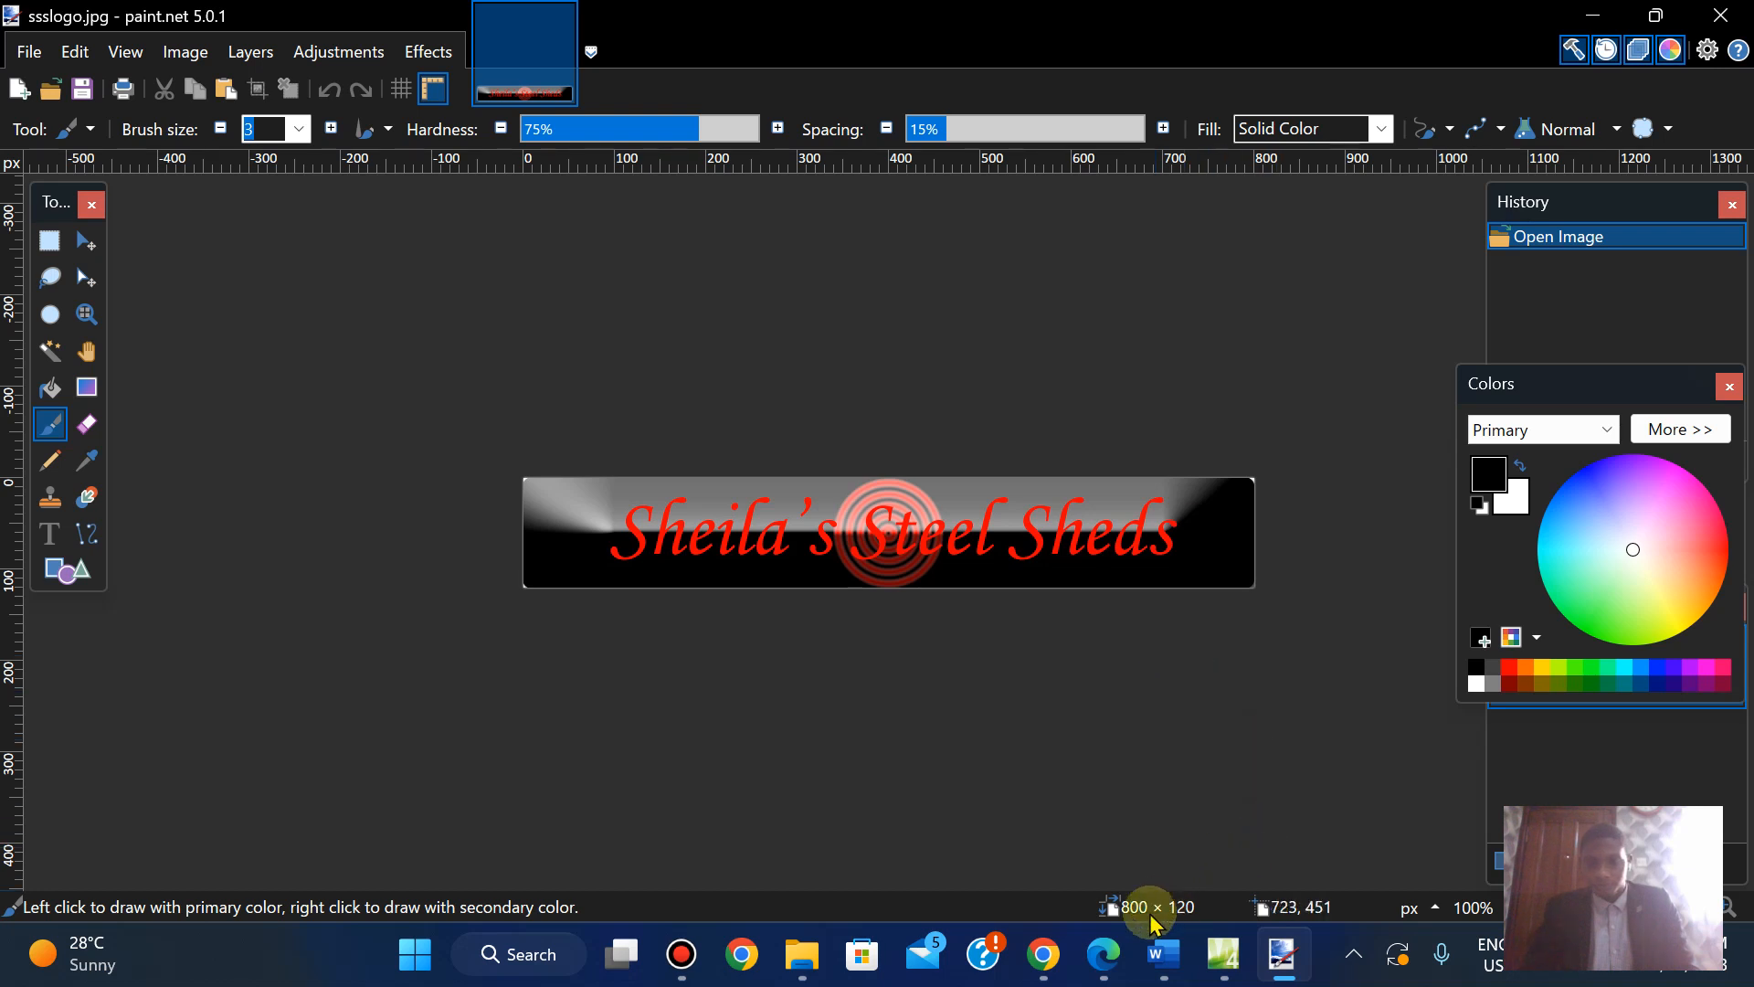
Reread task 5 in the exam paper for the logo's required edits and file format, comparing it with the opened image
{"action": "left_click", "coordinate": [1116, 968]}
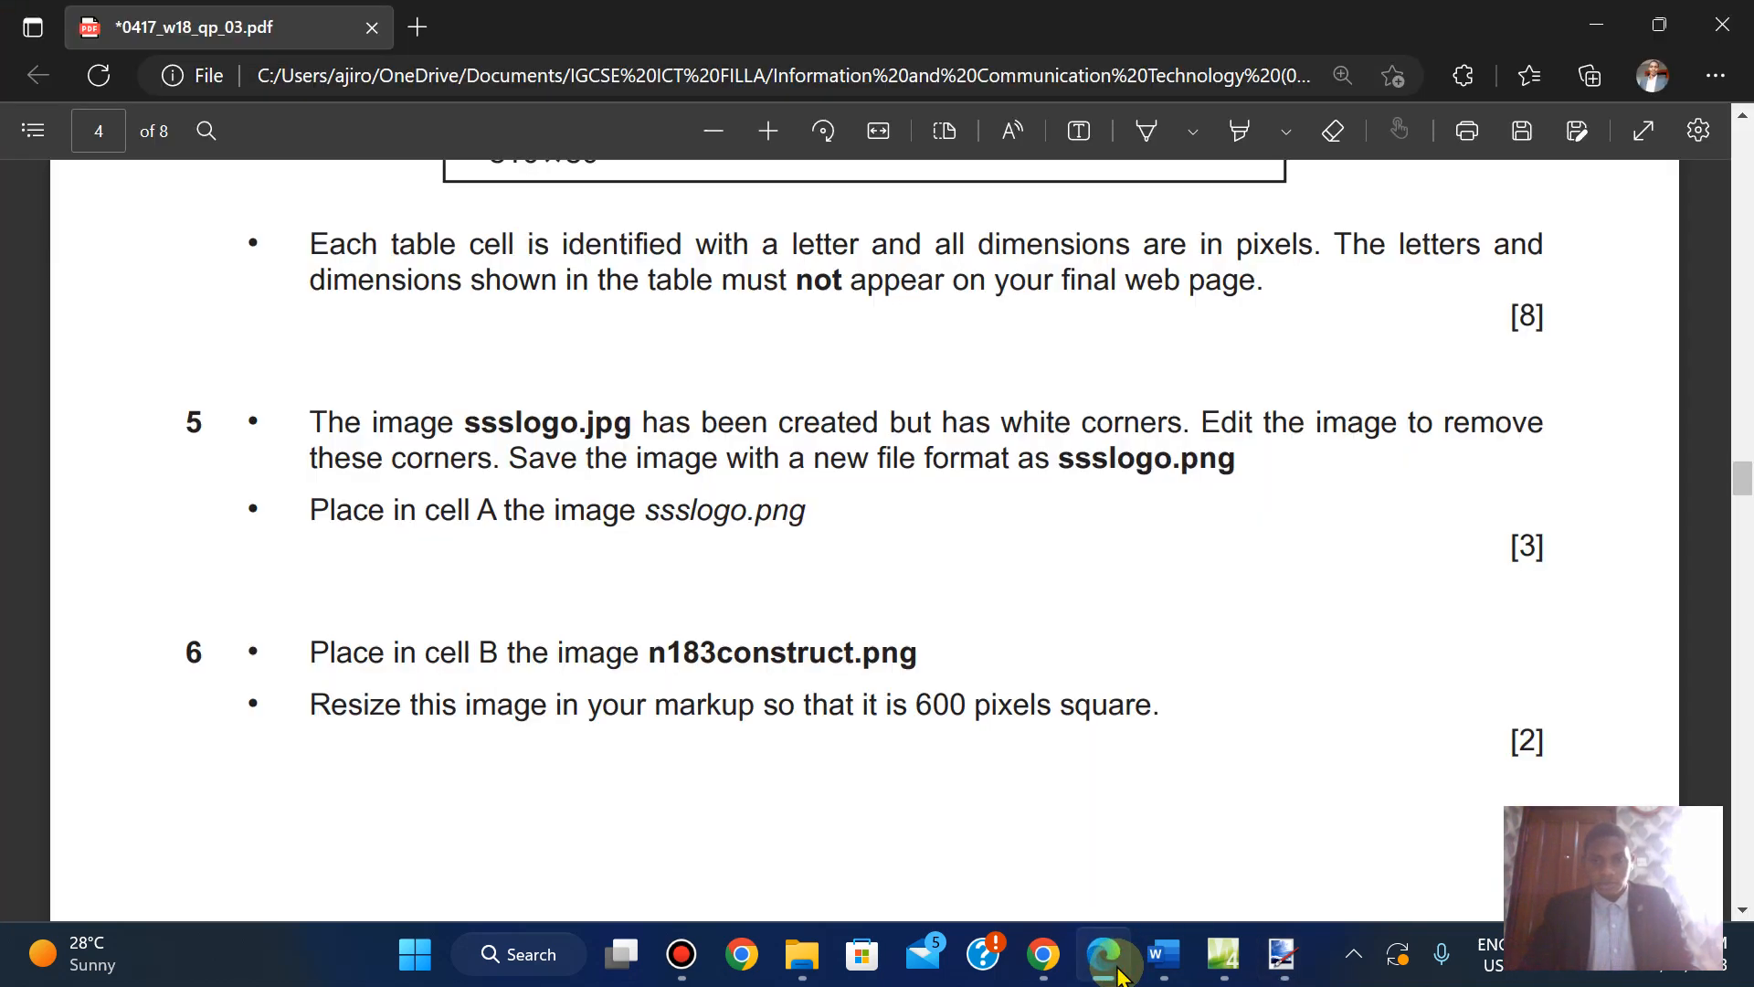
{"action": "left_click", "coordinate": [1116, 971]}
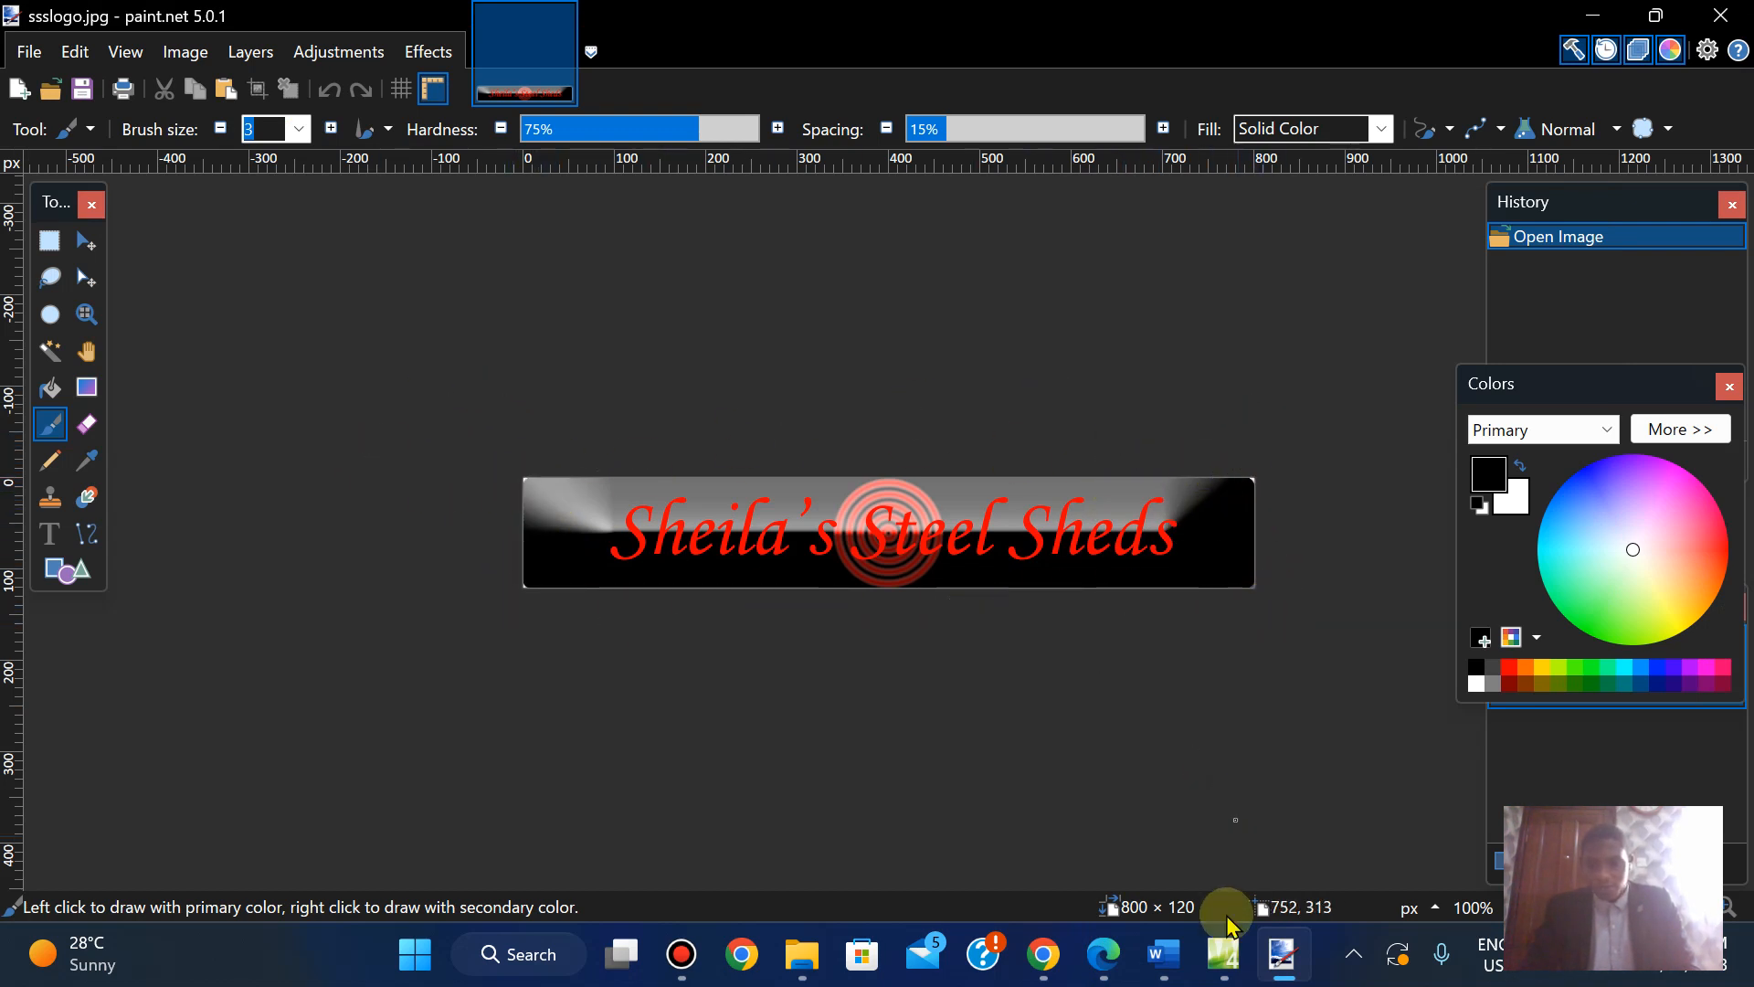
{"action": "left_click", "coordinate": [1108, 961]}
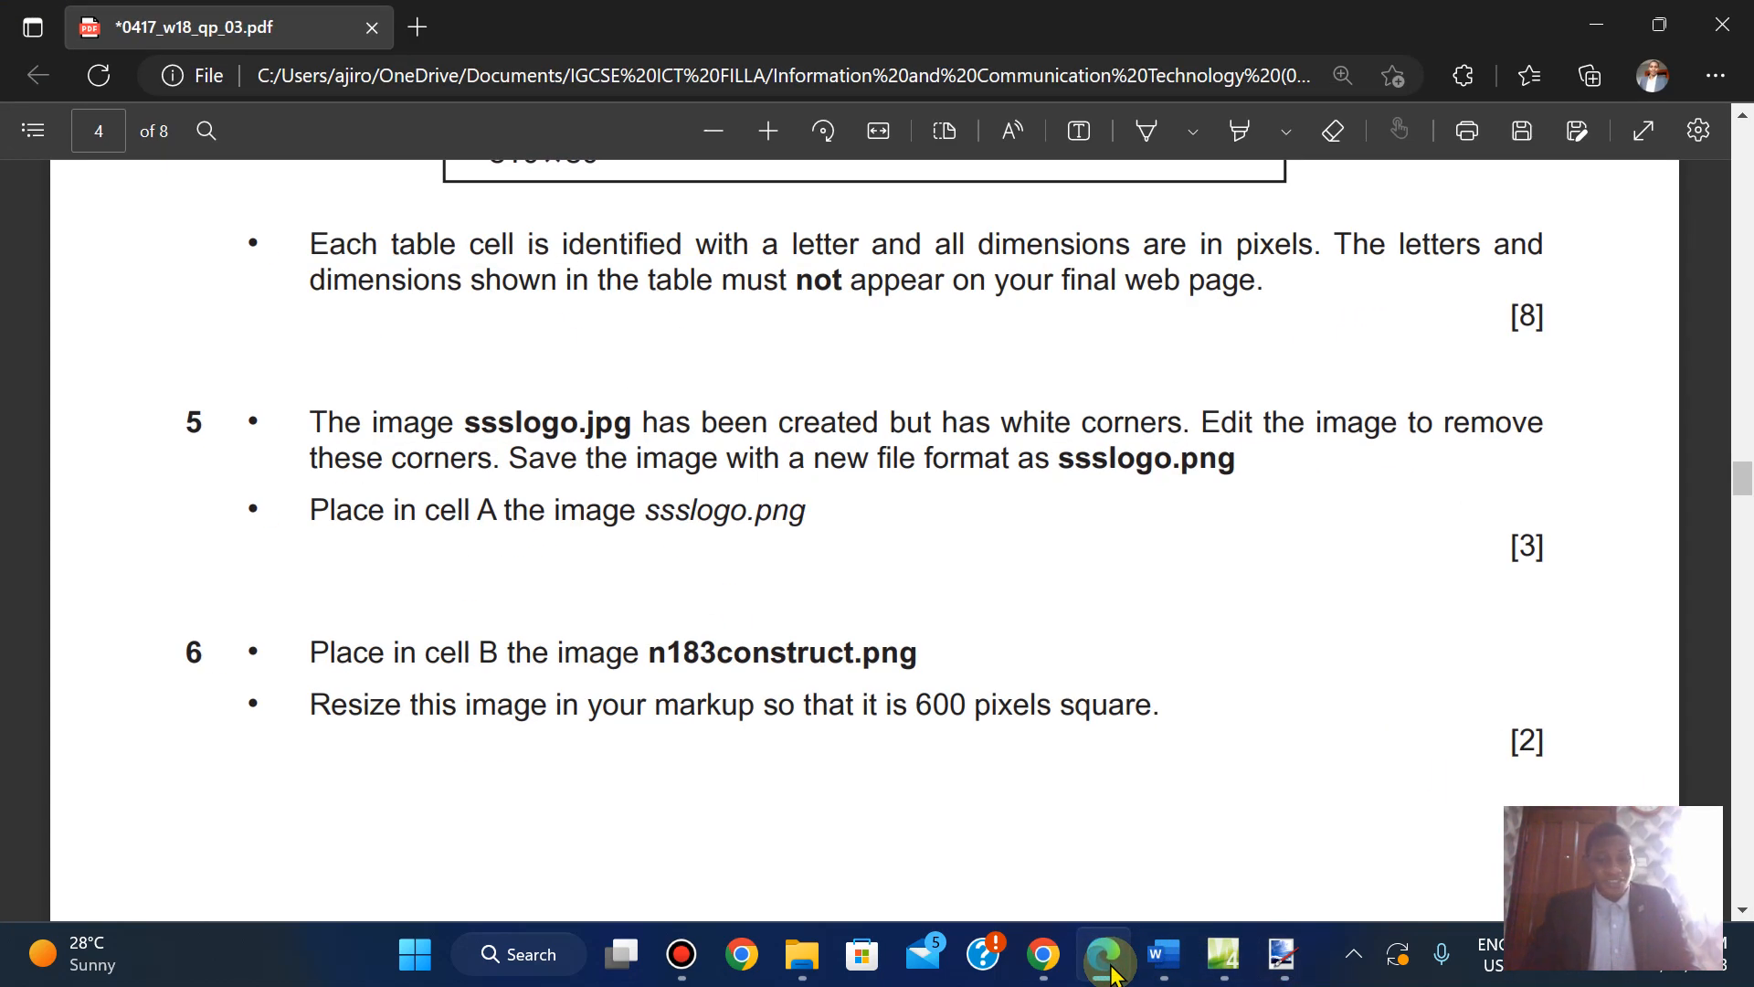
{"action": "left_click", "coordinate": [1107, 961]}
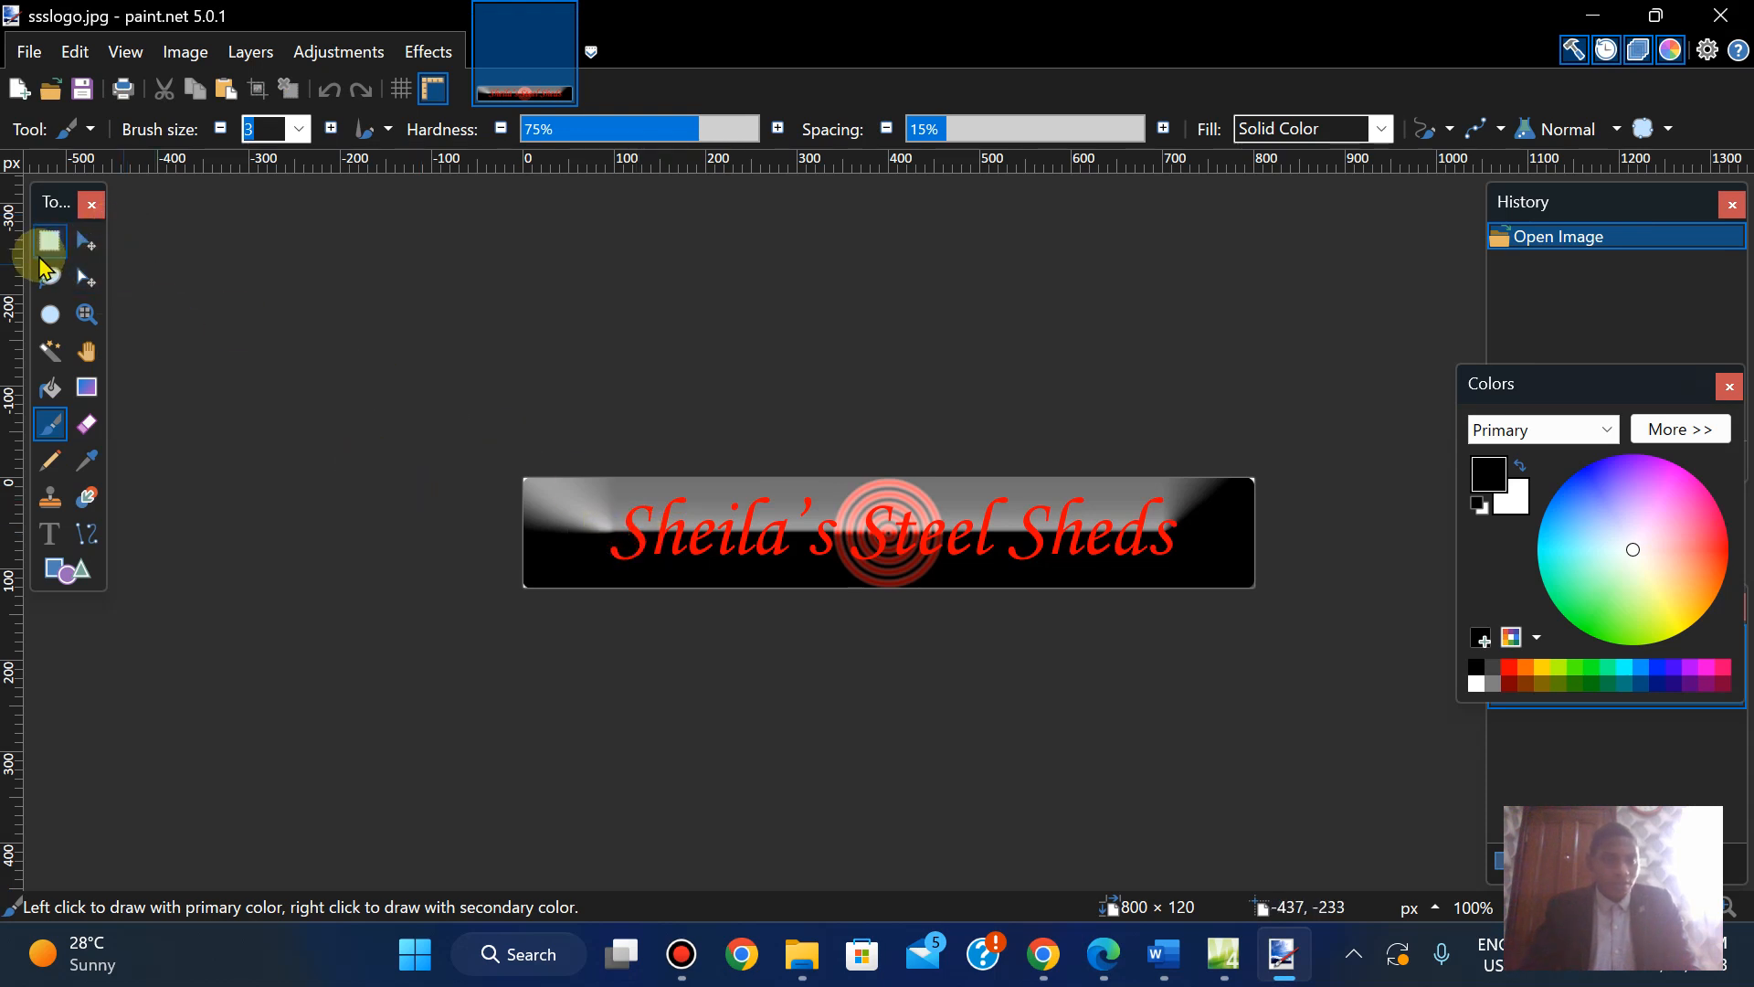
Draw a rectangular selection over almost the whole logo and bring its left edge about 14 px inside the image
{"action": "left_click", "coordinate": [46, 252]}
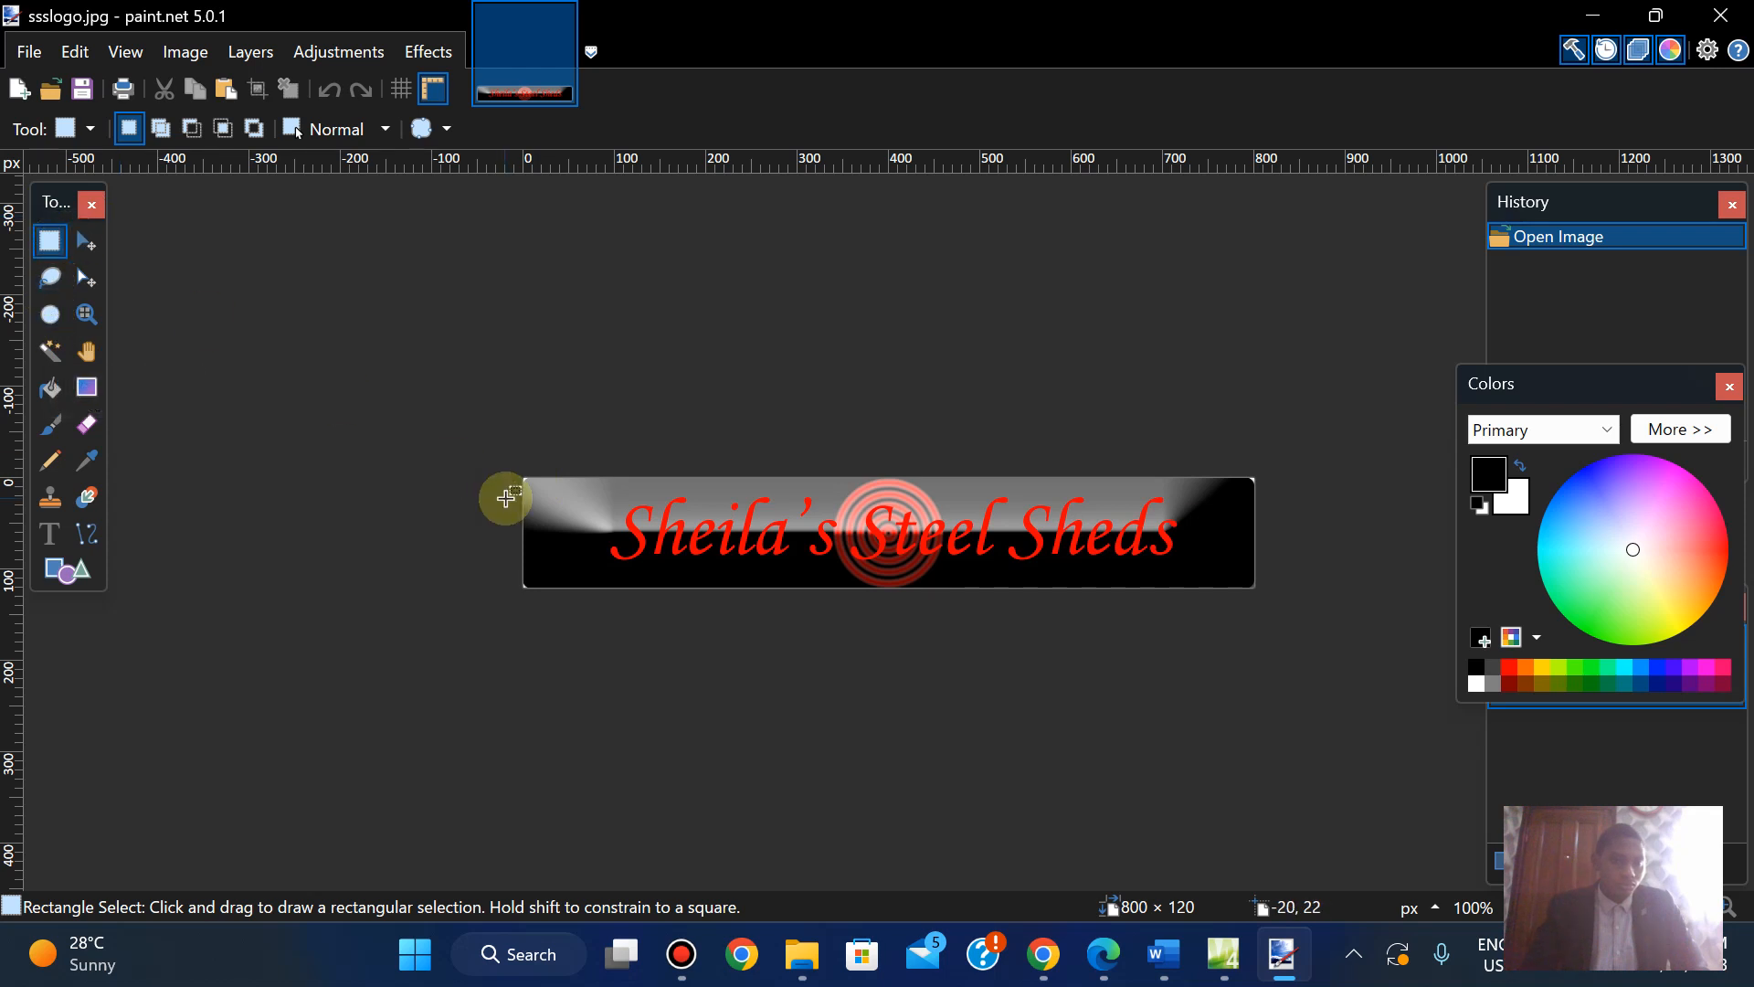
{"action": "left_click_drag", "start_coordinate": [522, 475], "coordinate": [1248, 587]}
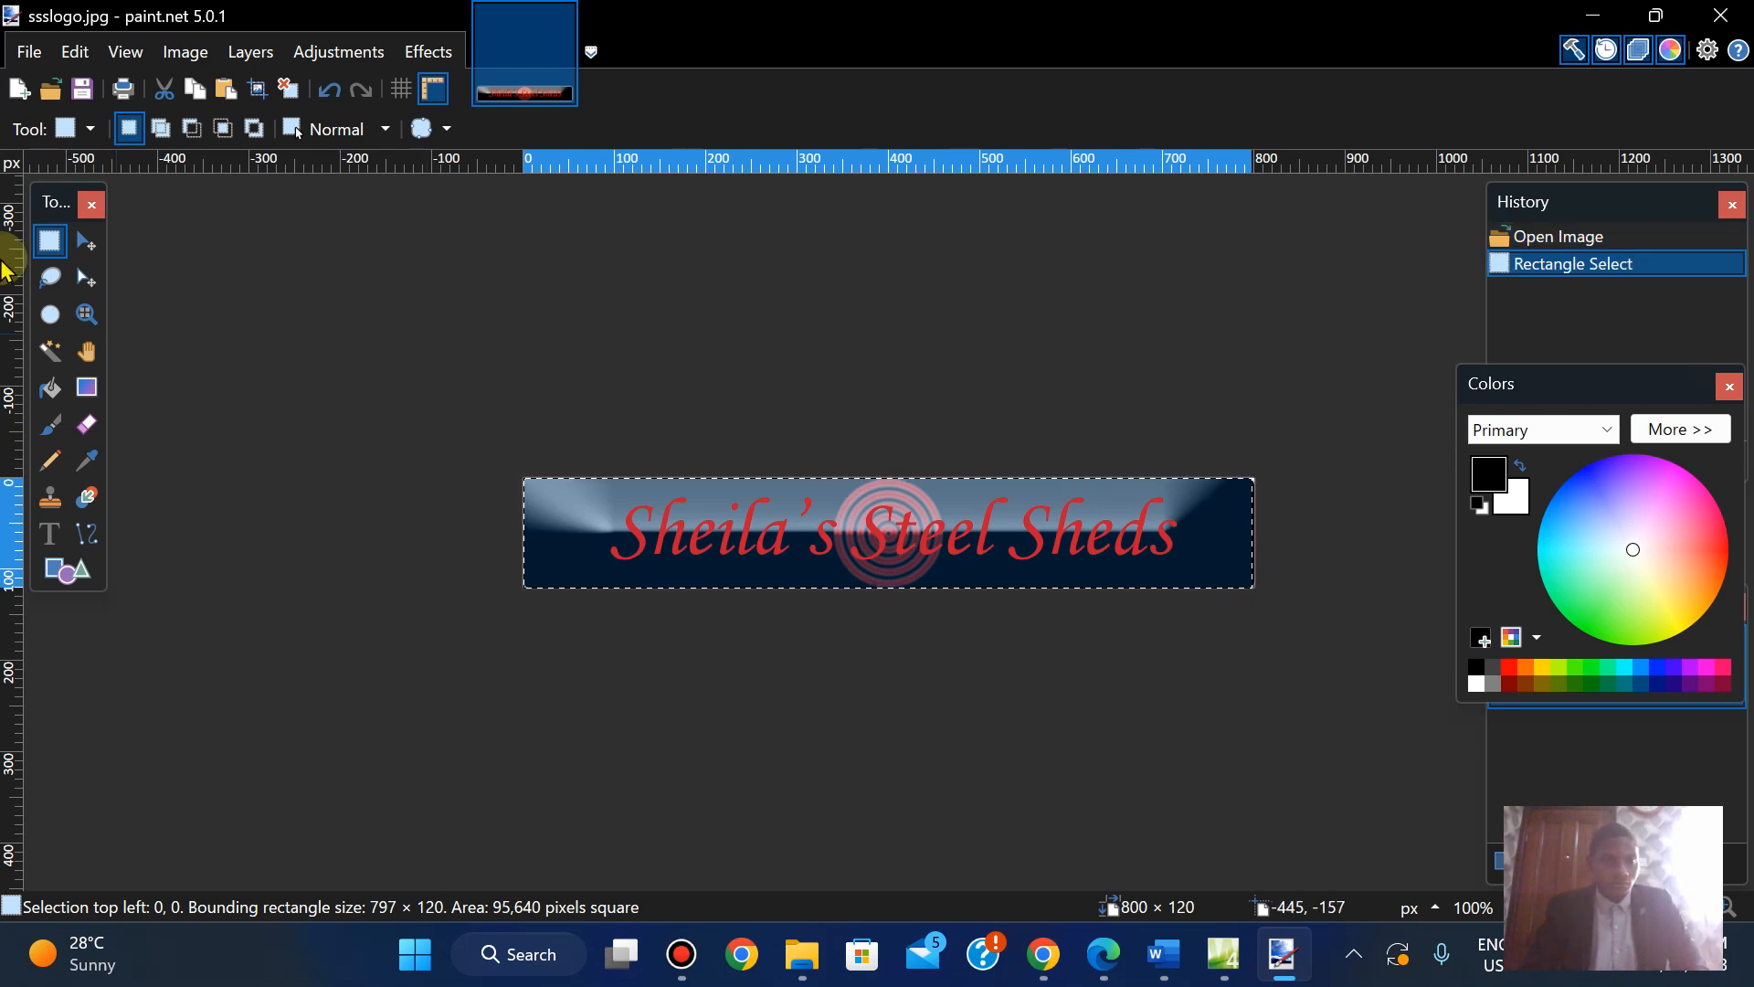
{"action": "left_click", "coordinate": [88, 277]}
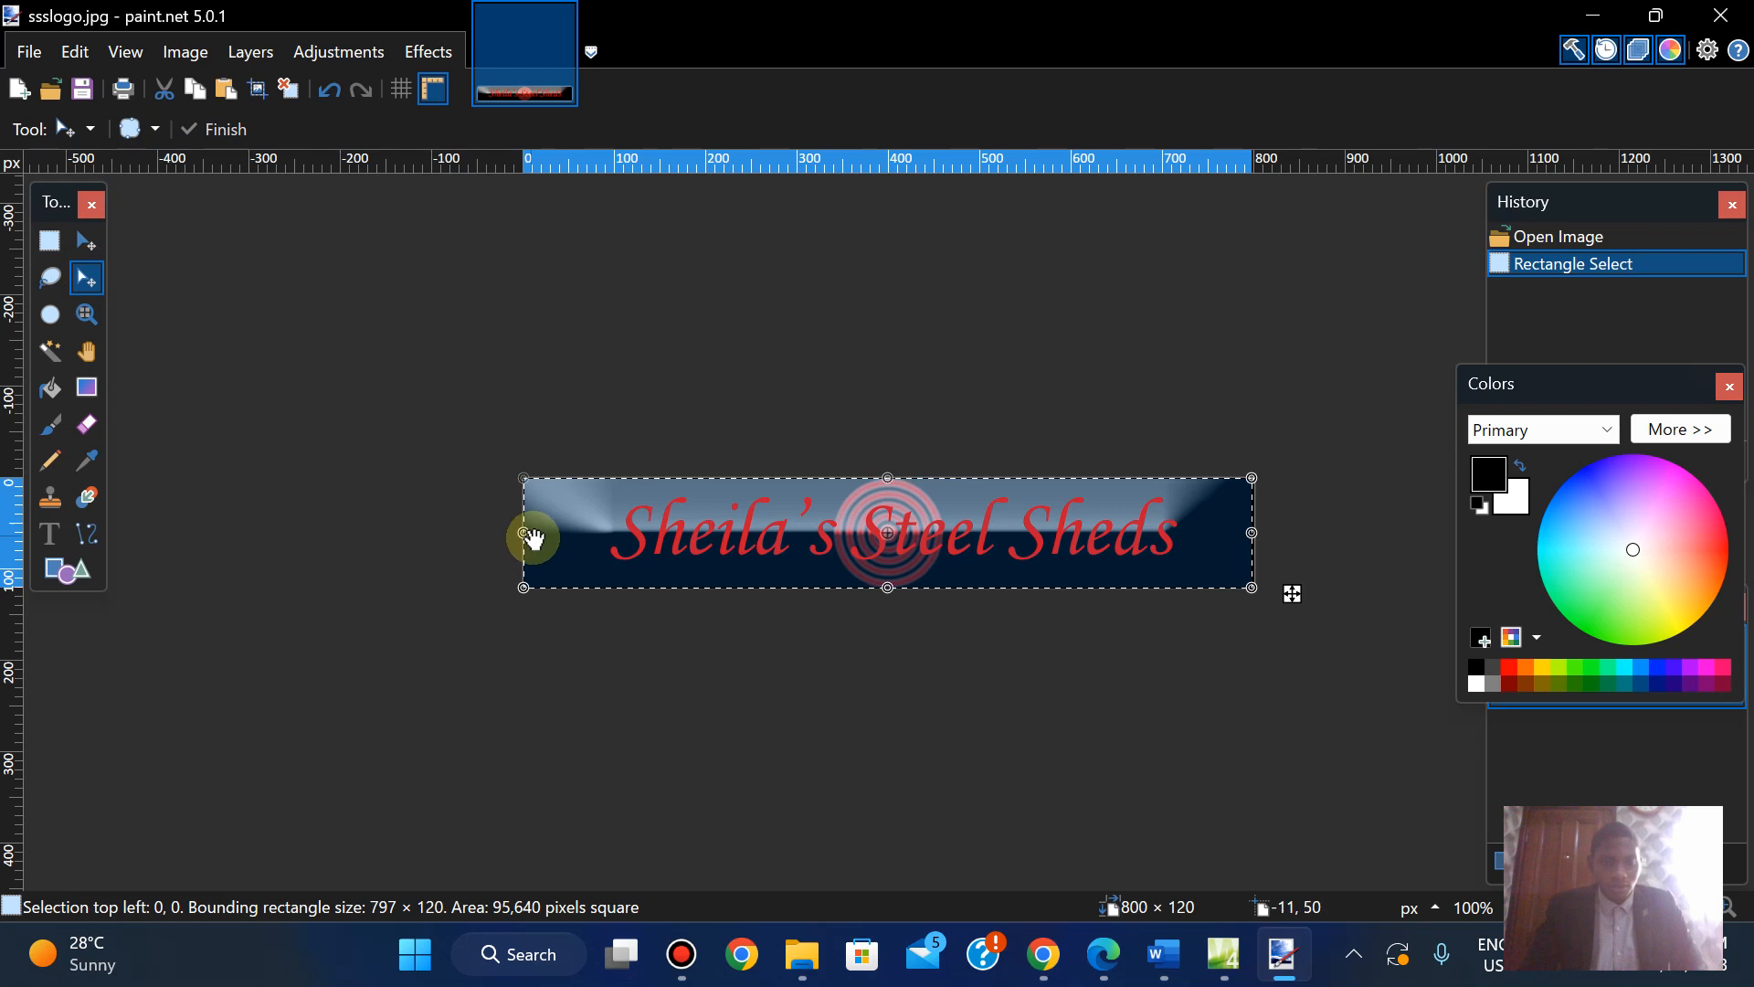
{"action": "left_click_drag", "start_coordinate": [521, 533], "coordinate": [541, 533]}
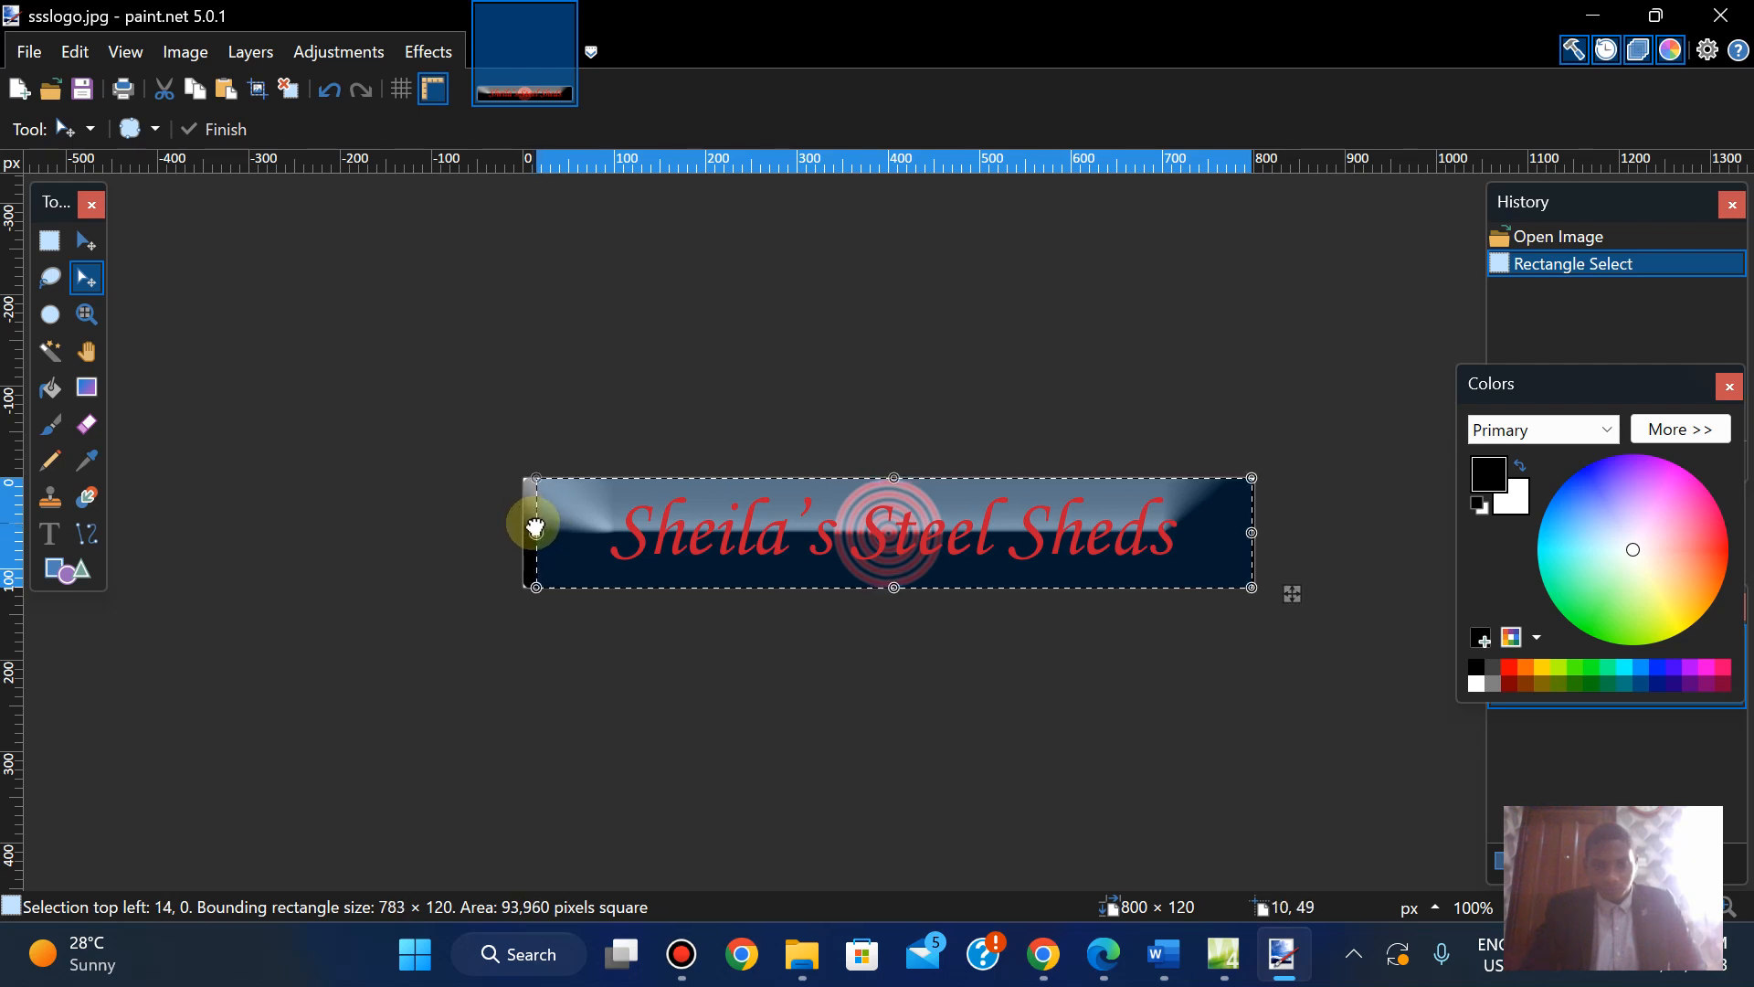
{"action": "left_click_drag", "start_coordinate": [535, 528], "coordinate": [537, 528]}
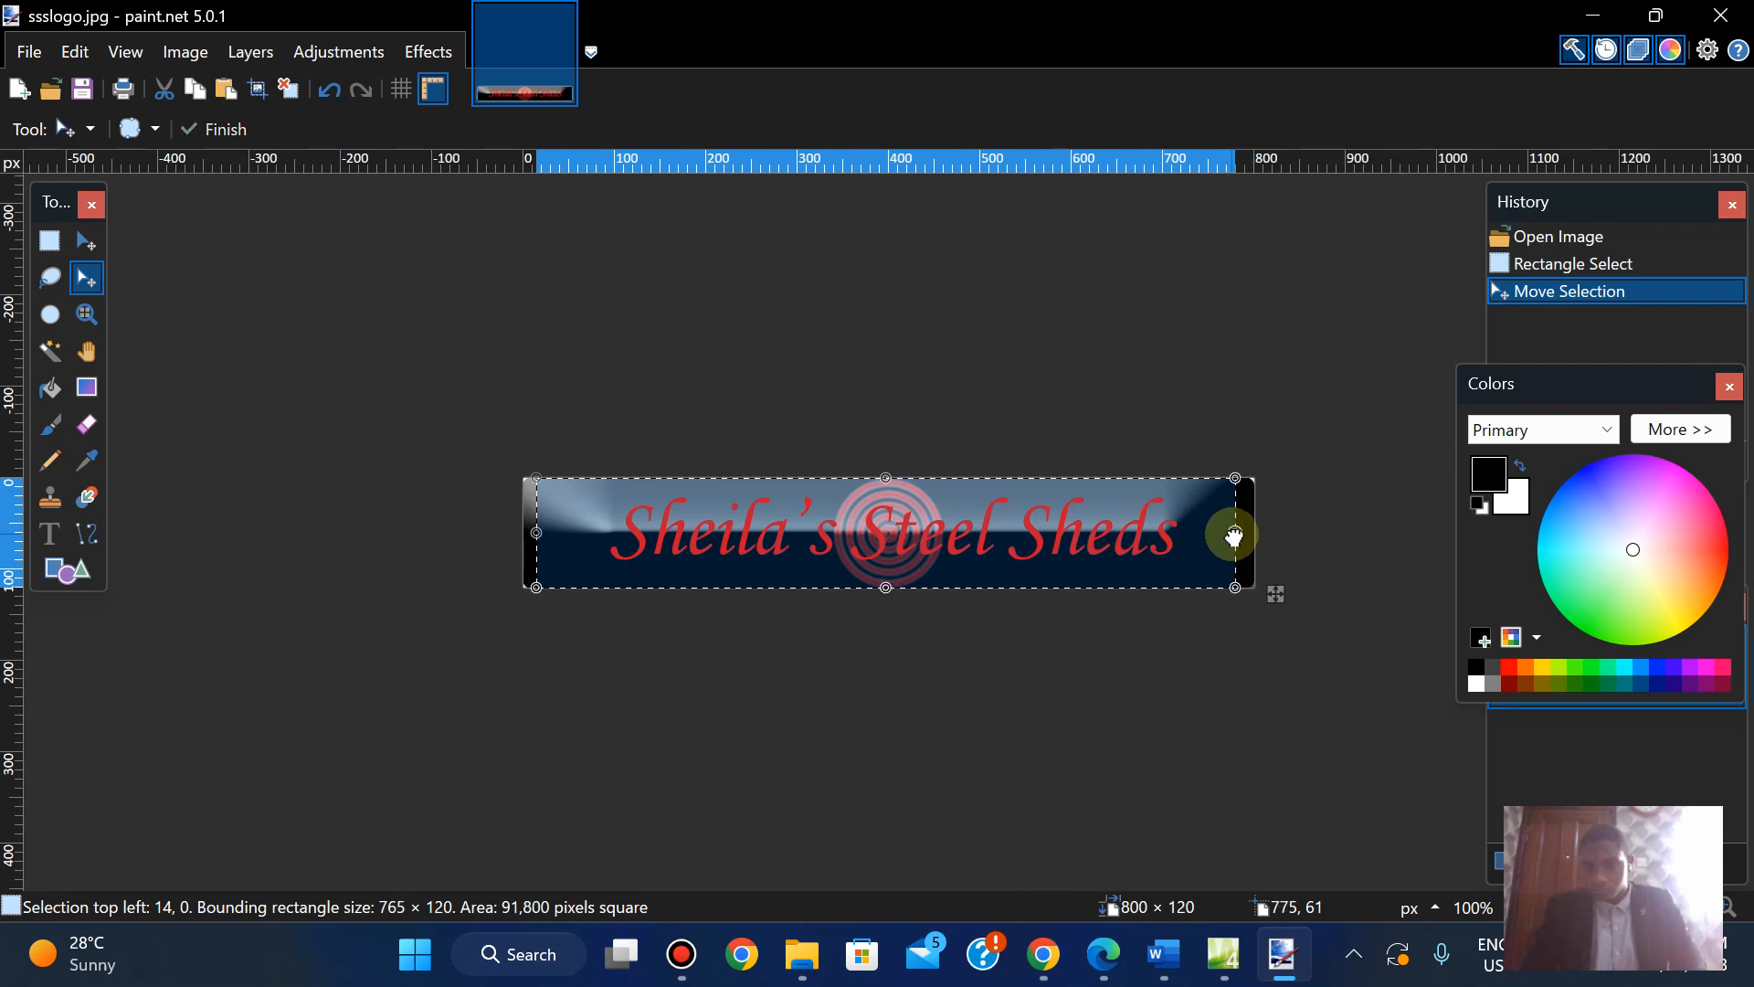
Adjust the selection's side edges to about 762 × 120 px, starting about 18 px from the image's left edge, and crop to it
{"action": "left_click", "coordinate": [1233, 536]}
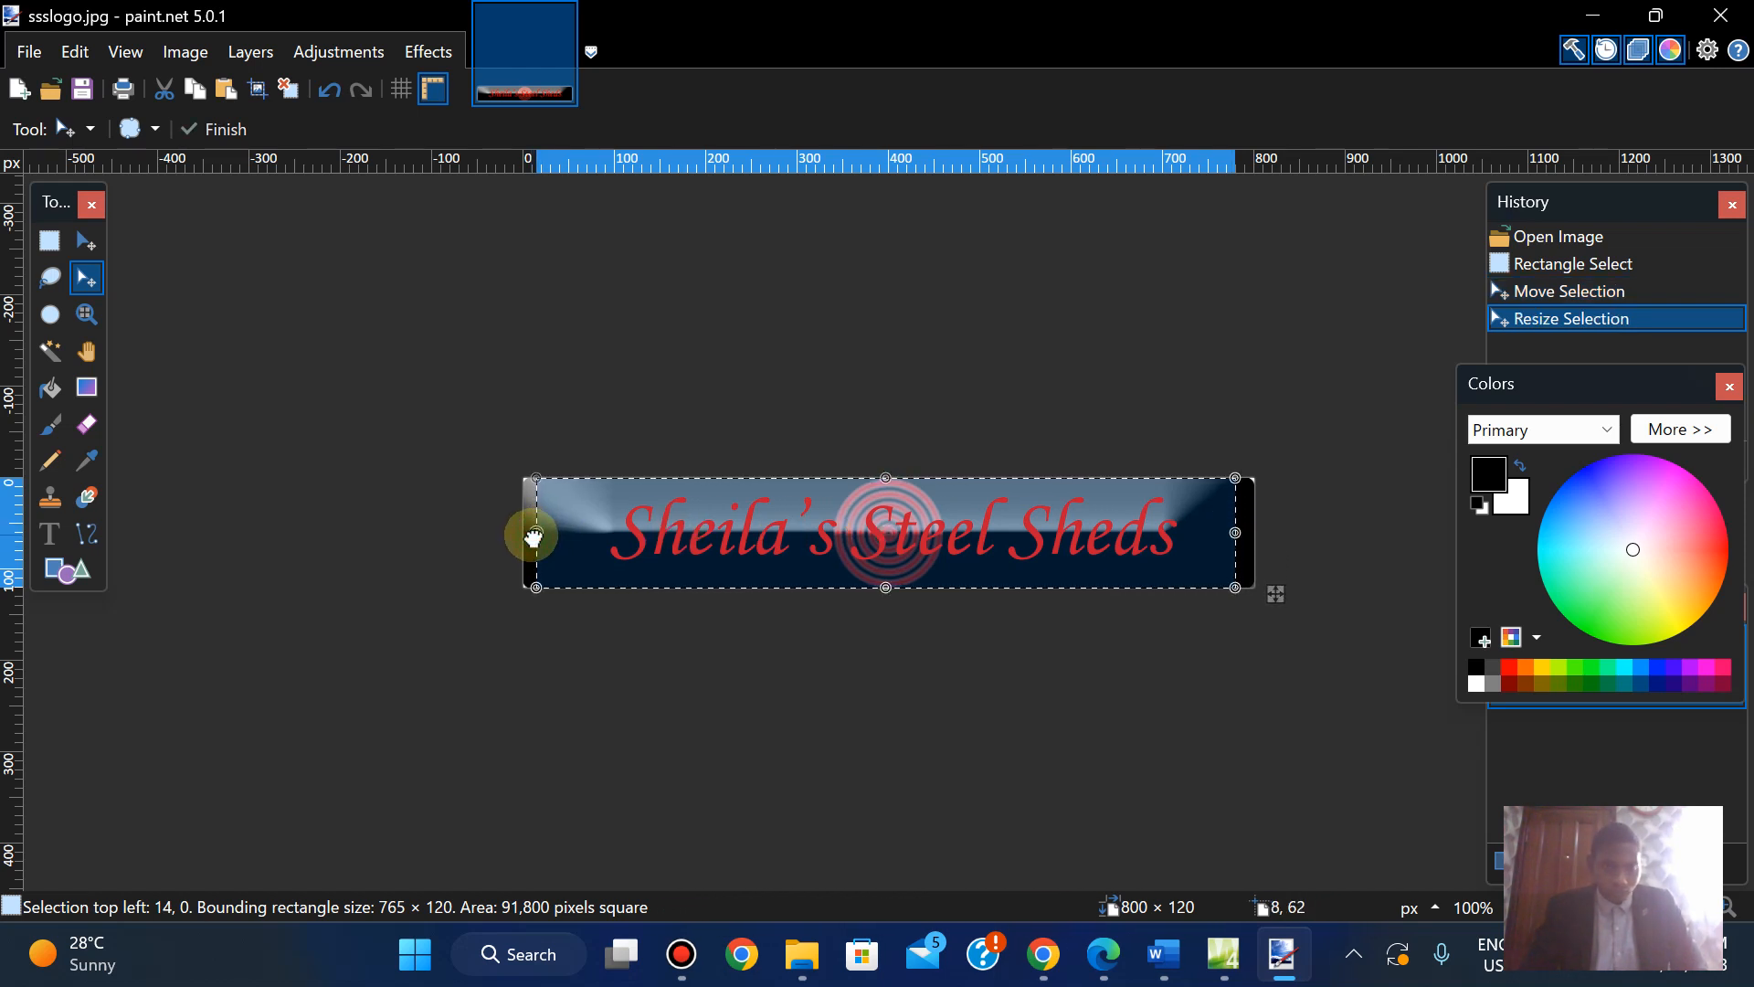
{"action": "left_click_drag", "start_coordinate": [533, 536], "coordinate": [530, 538]}
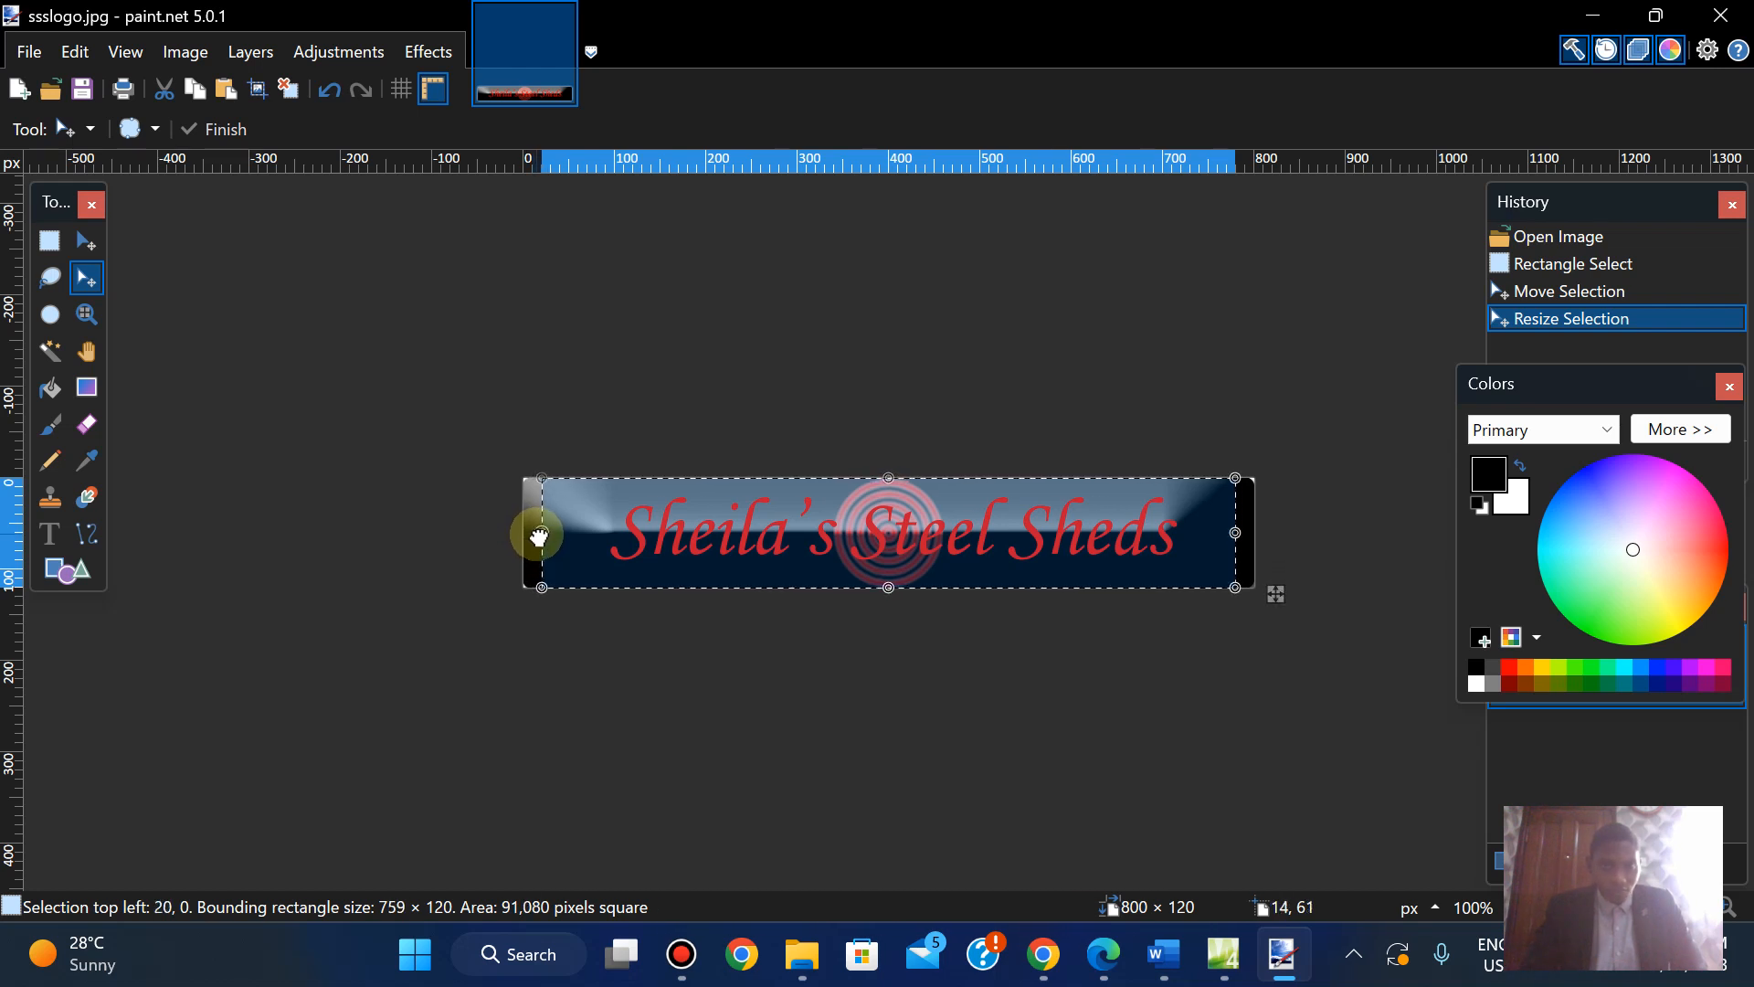
{"action": "left_click_drag", "start_coordinate": [539, 536], "coordinate": [541, 536]}
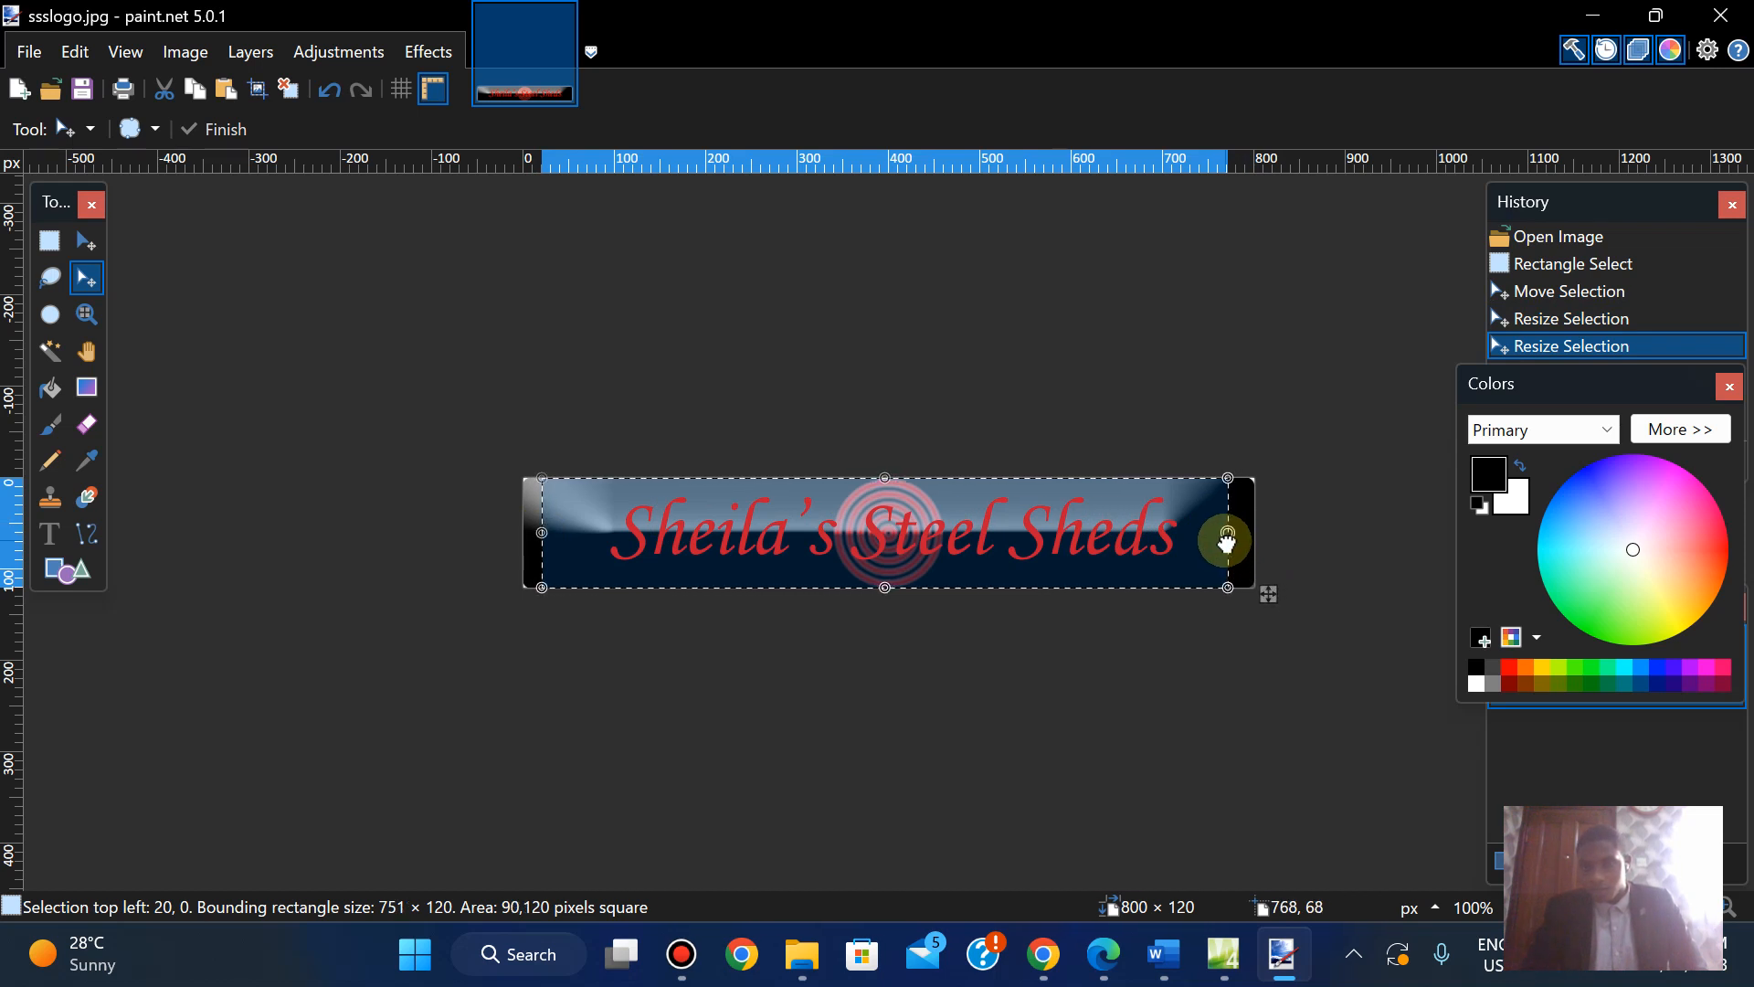
{"action": "left_click_drag", "start_coordinate": [1235, 541], "coordinate": [1235, 539]}
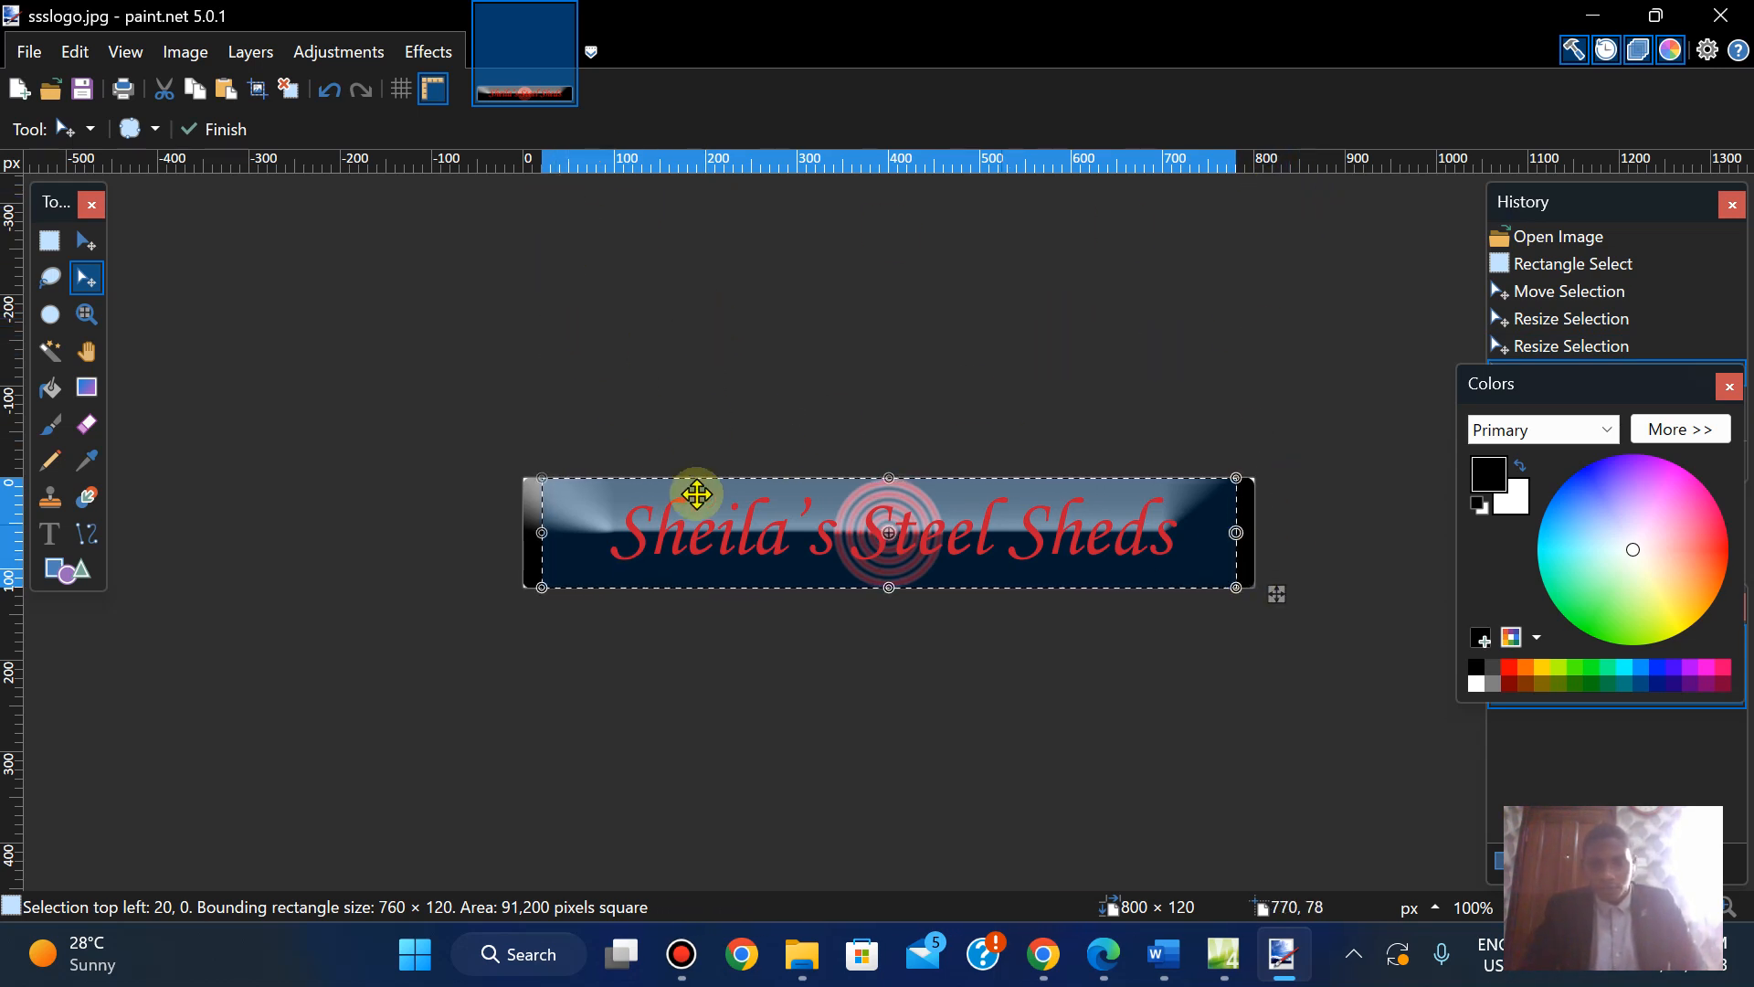
{"action": "left_click_drag", "start_coordinate": [547, 534], "coordinate": [544, 535]}
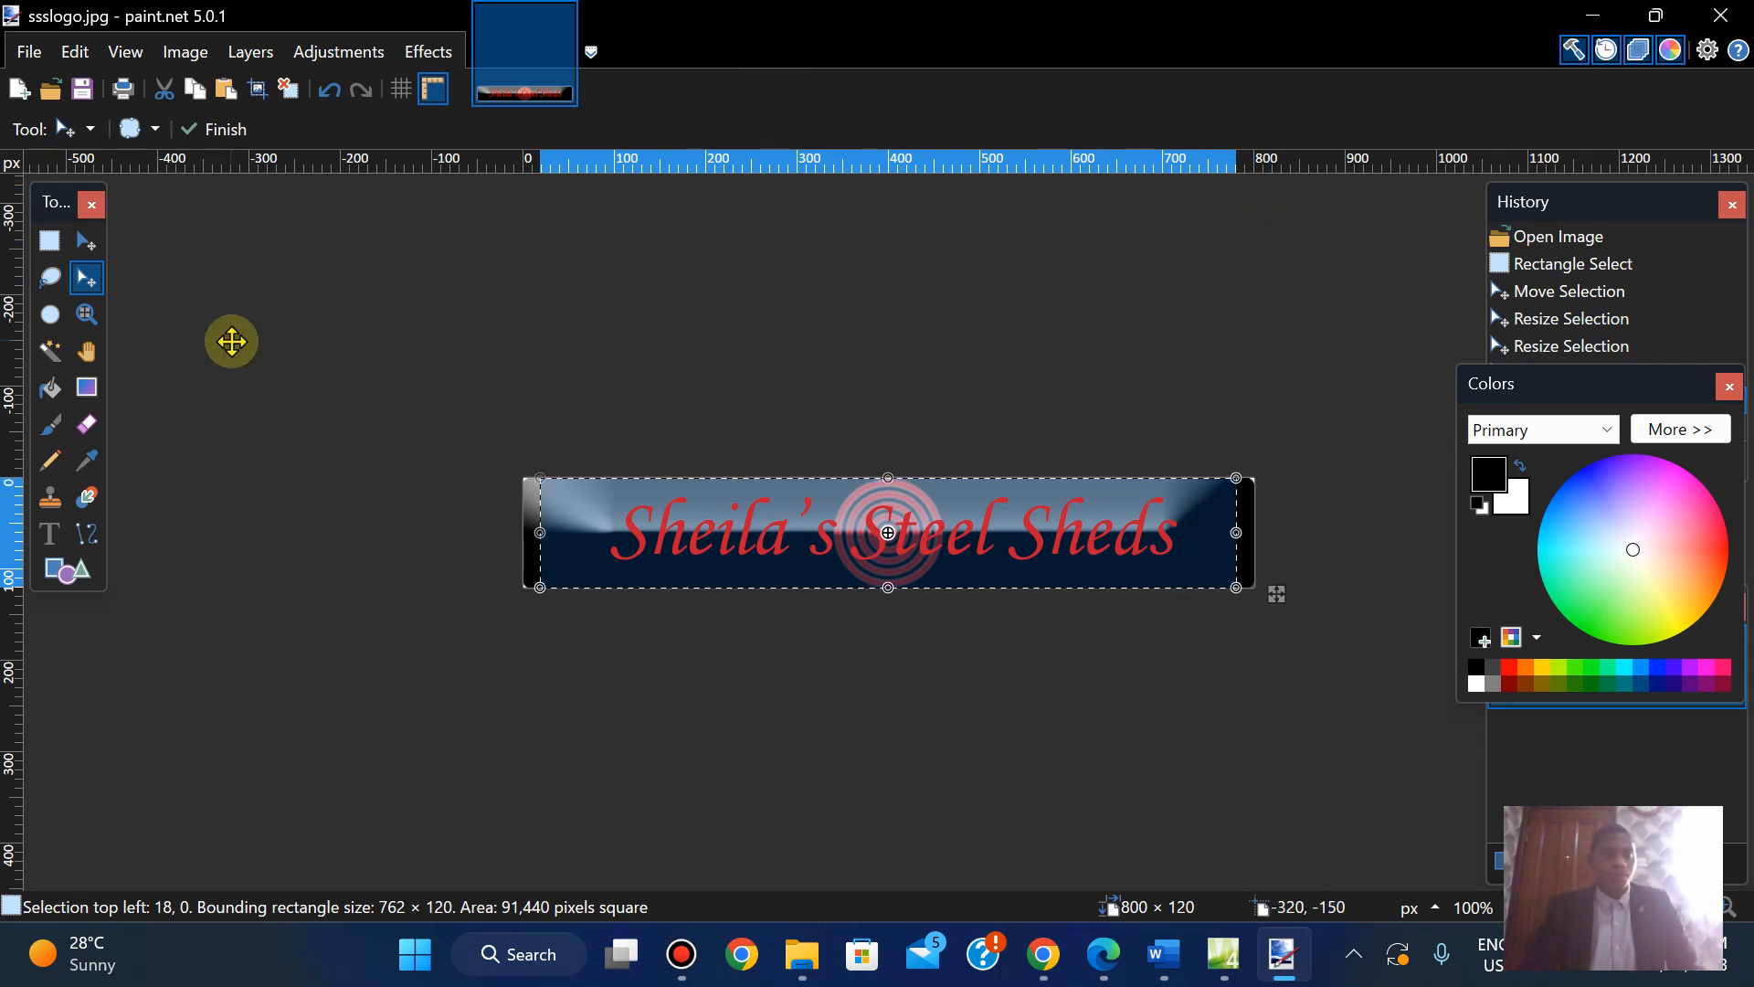
{"action": "left_click", "coordinate": [176, 55]}
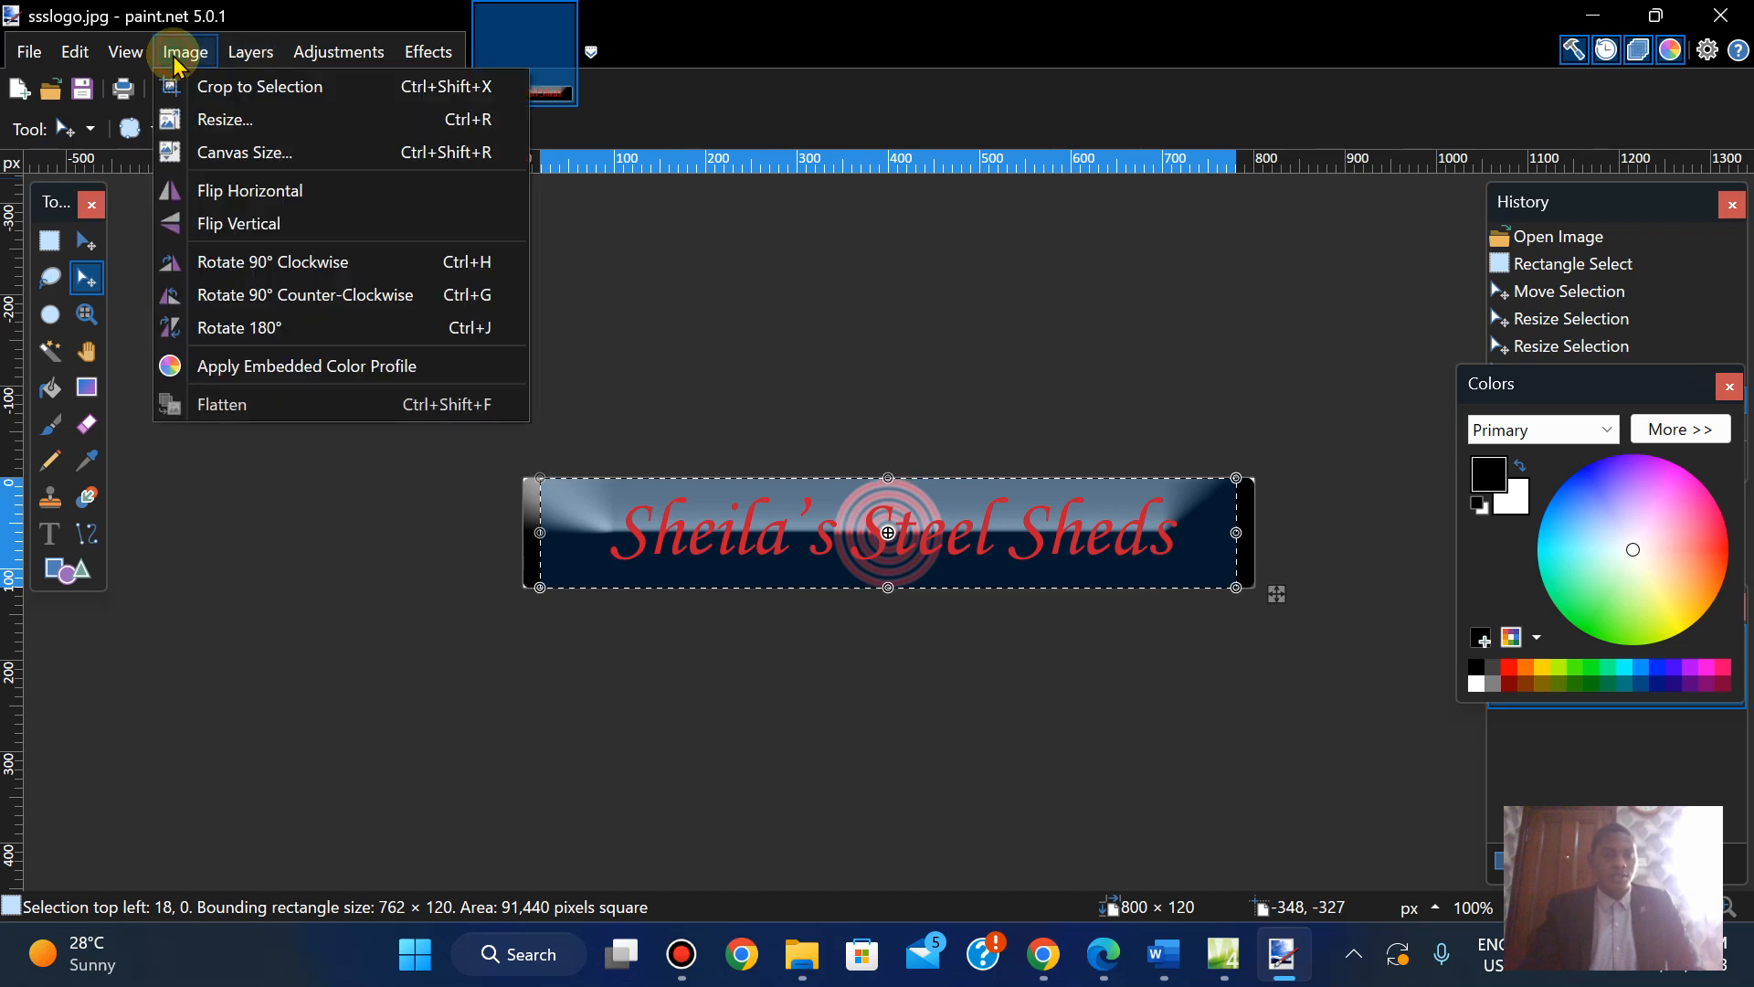
{"action": "left_click", "coordinate": [226, 86]}
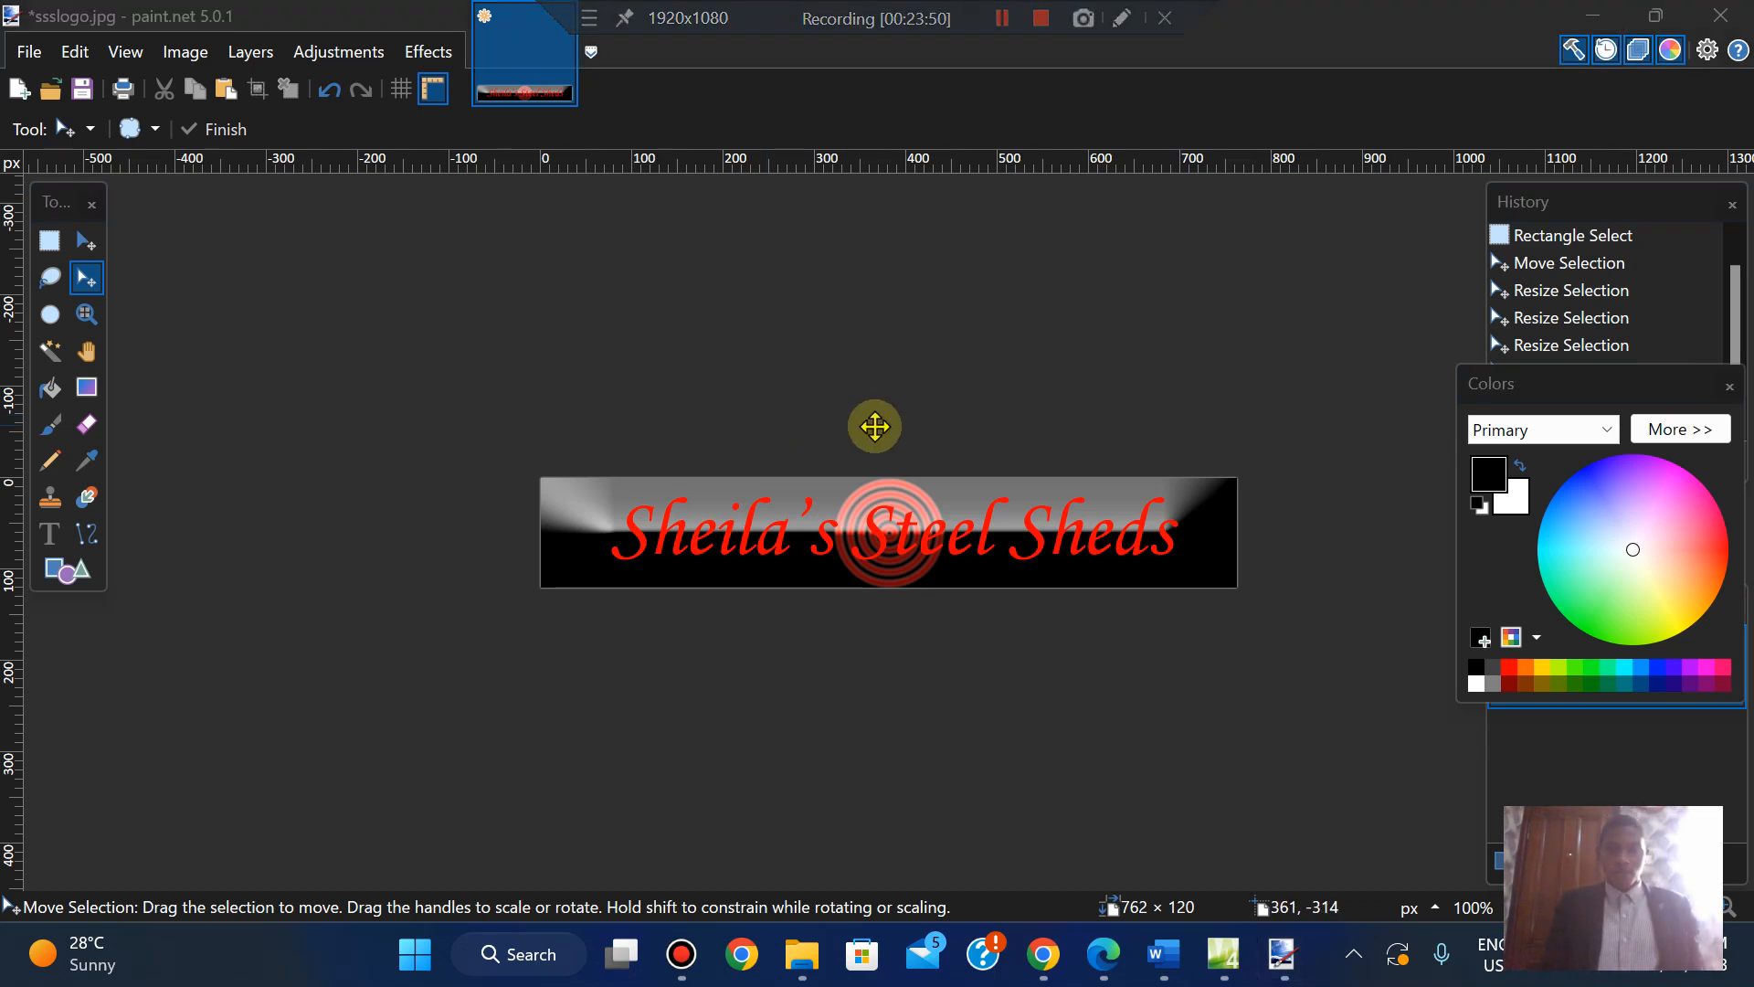
Recheck task 5, inspect the original ssslogo's file type in its properties in File Explorer, and return to paint.net
{"action": "left_click", "coordinate": [1097, 968]}
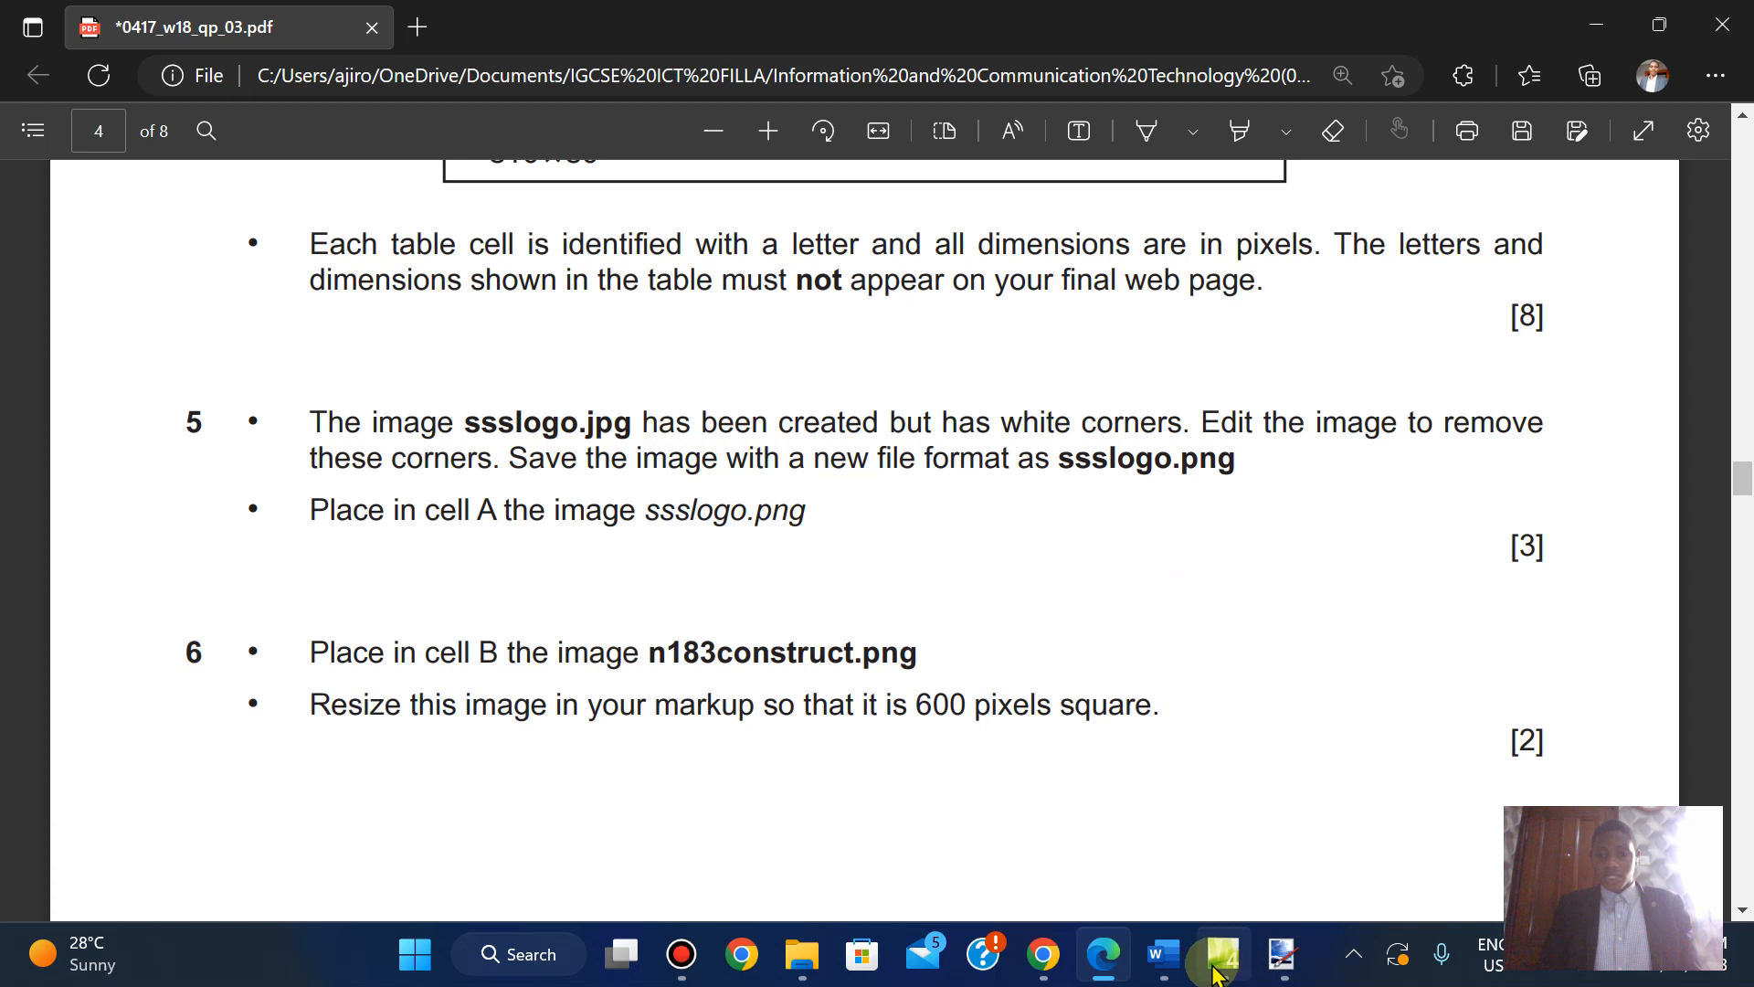
{"action": "left_click", "coordinate": [802, 955]}
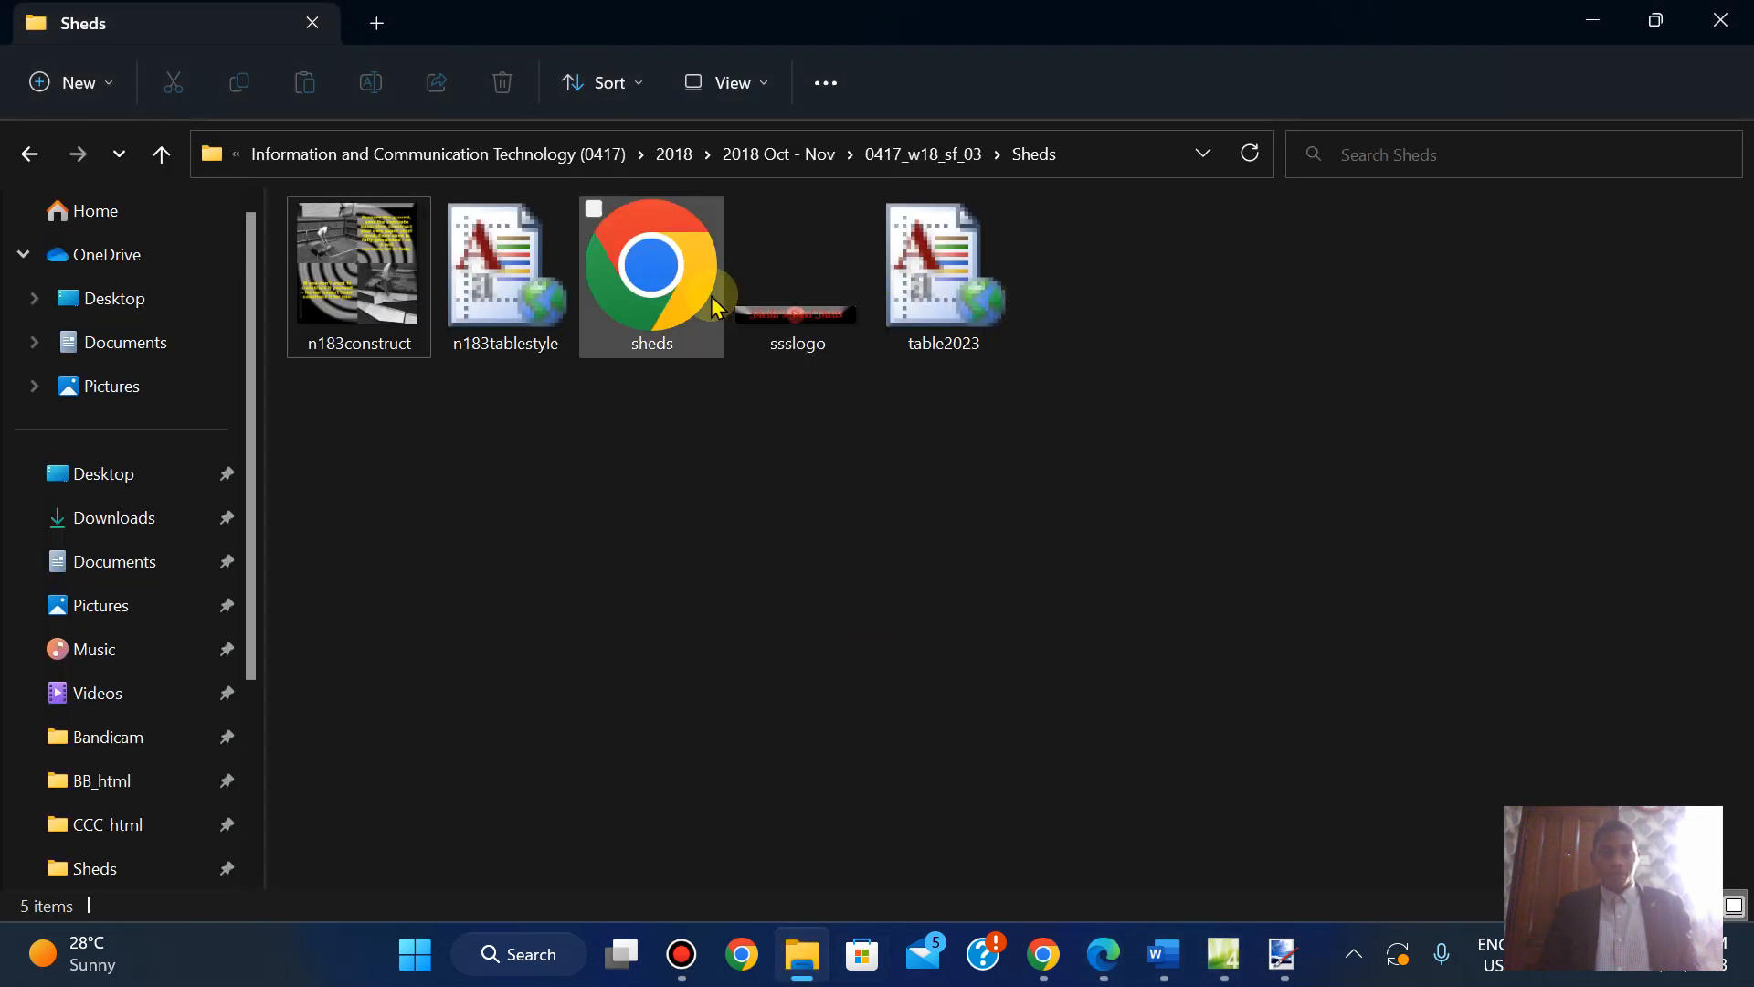
{"action": "left_click", "coordinate": [760, 311]}
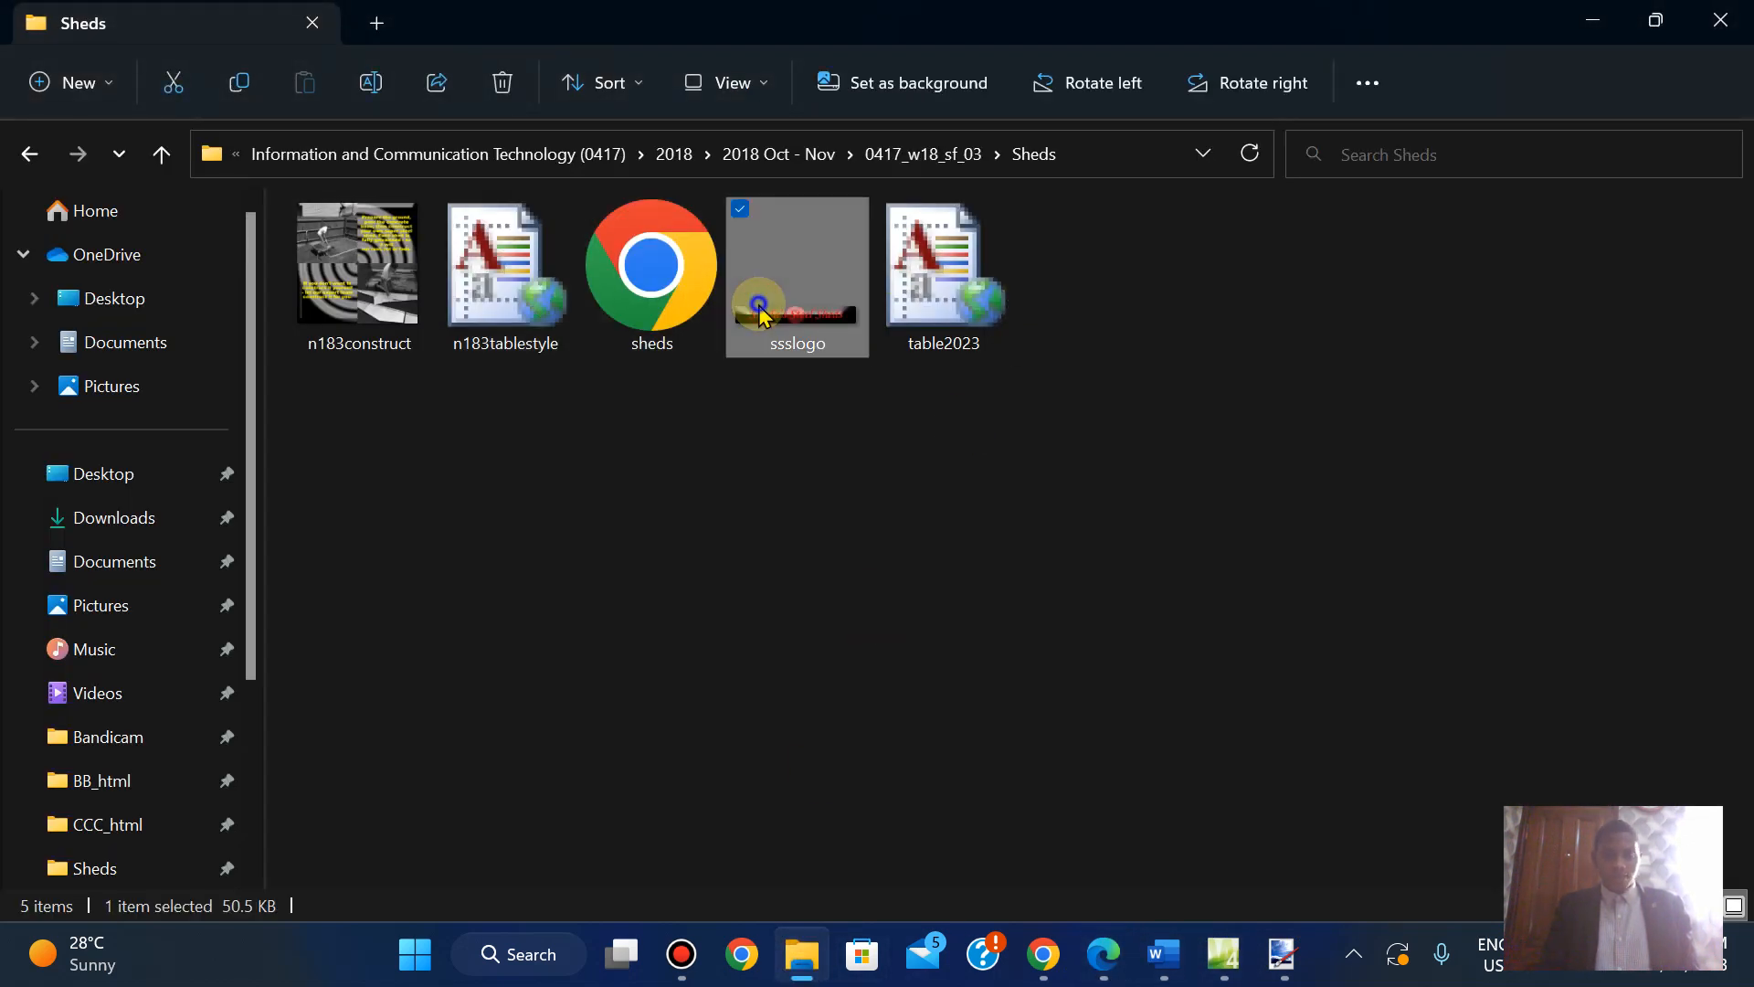
{"action": "right_click", "coordinate": [760, 312]}
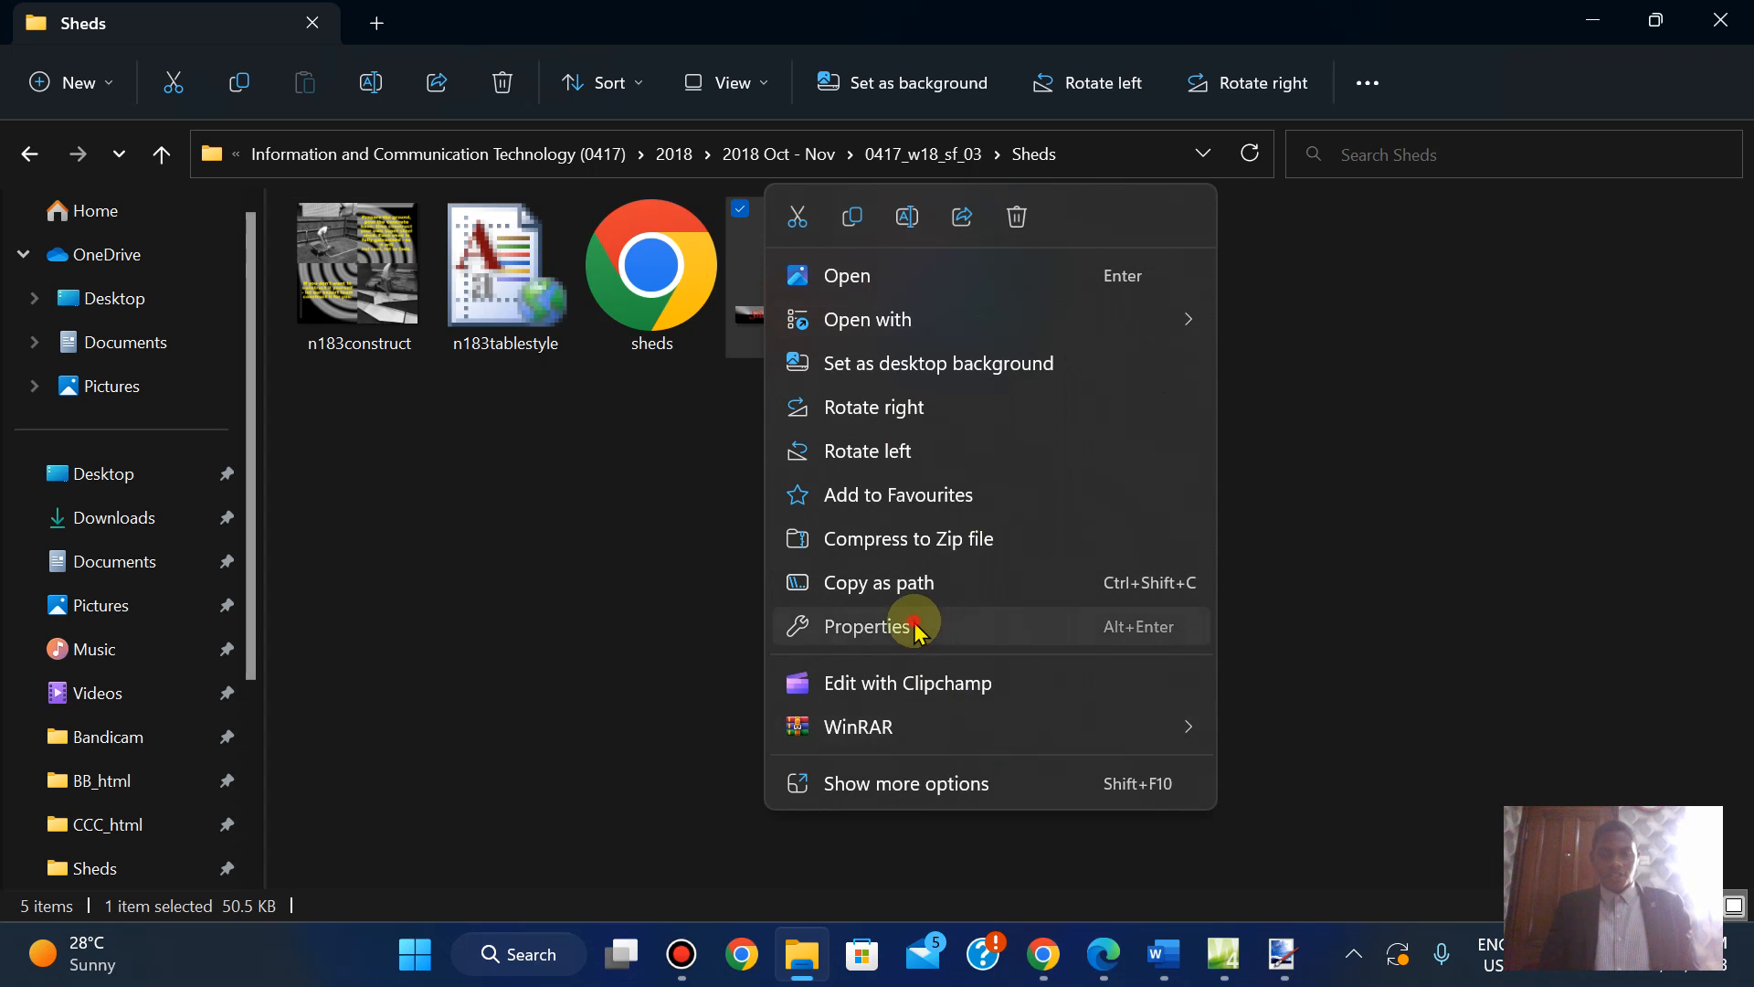
{"action": "left_click", "coordinate": [916, 629]}
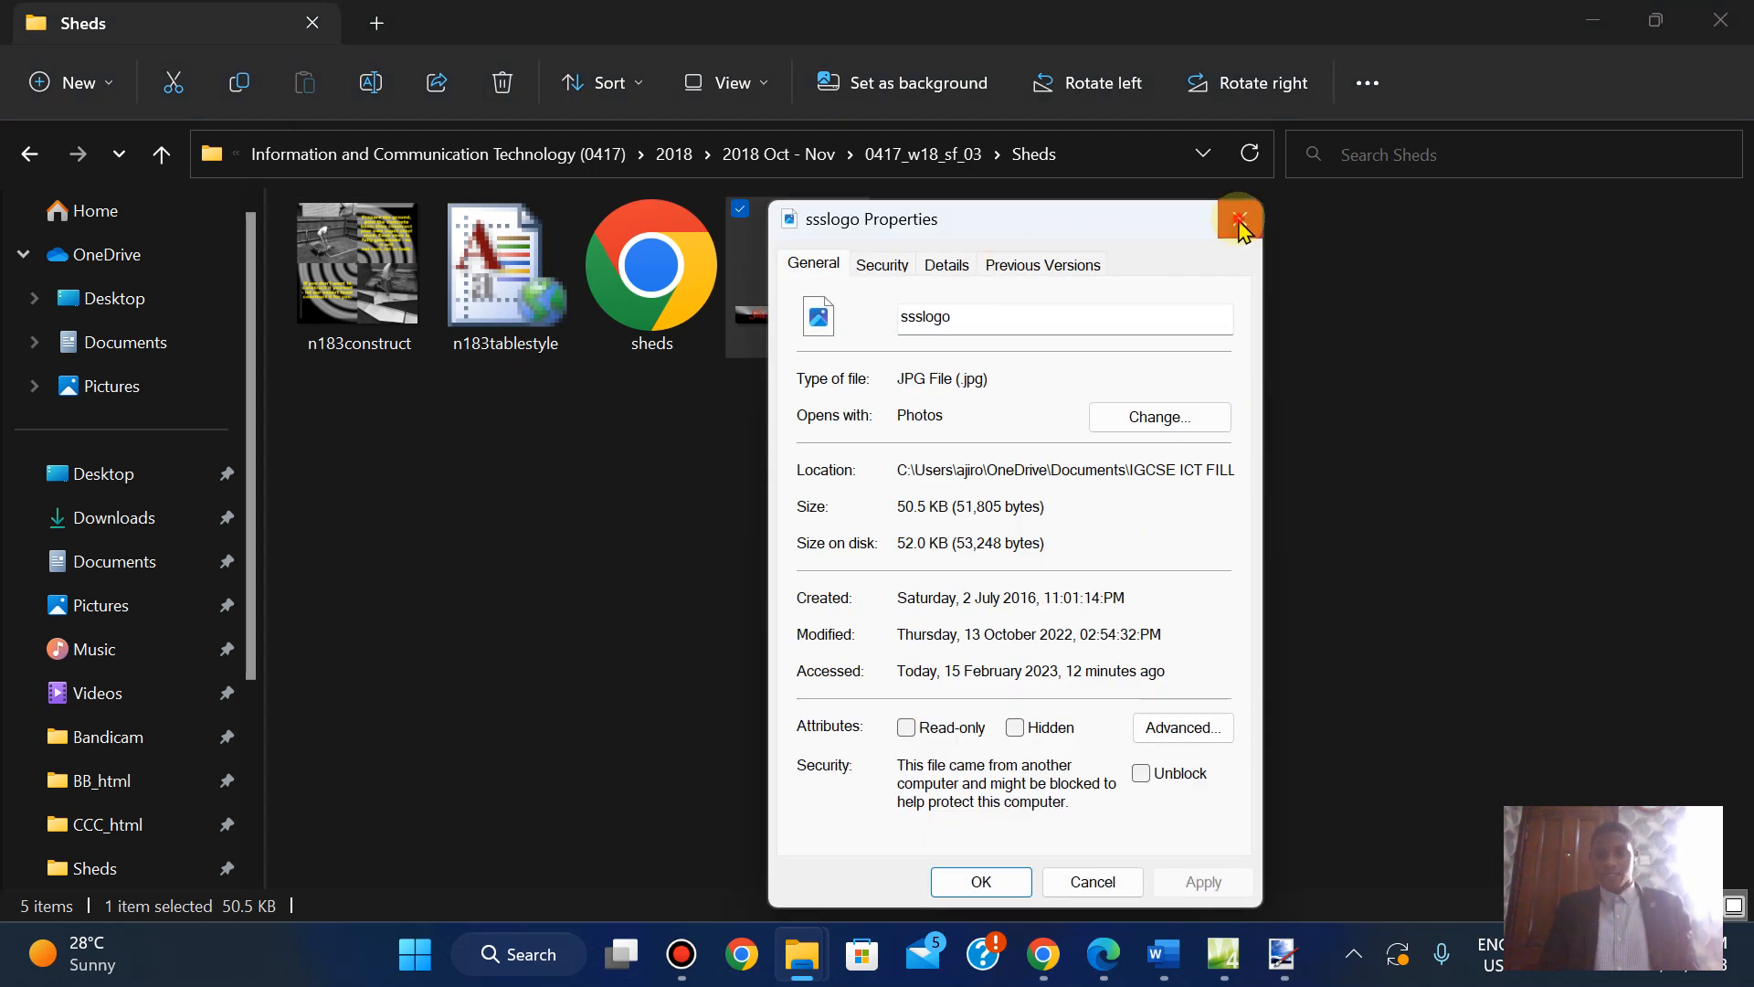
{"action": "left_click", "coordinate": [1241, 224]}
{"action": "left_click", "coordinate": [1279, 967]}
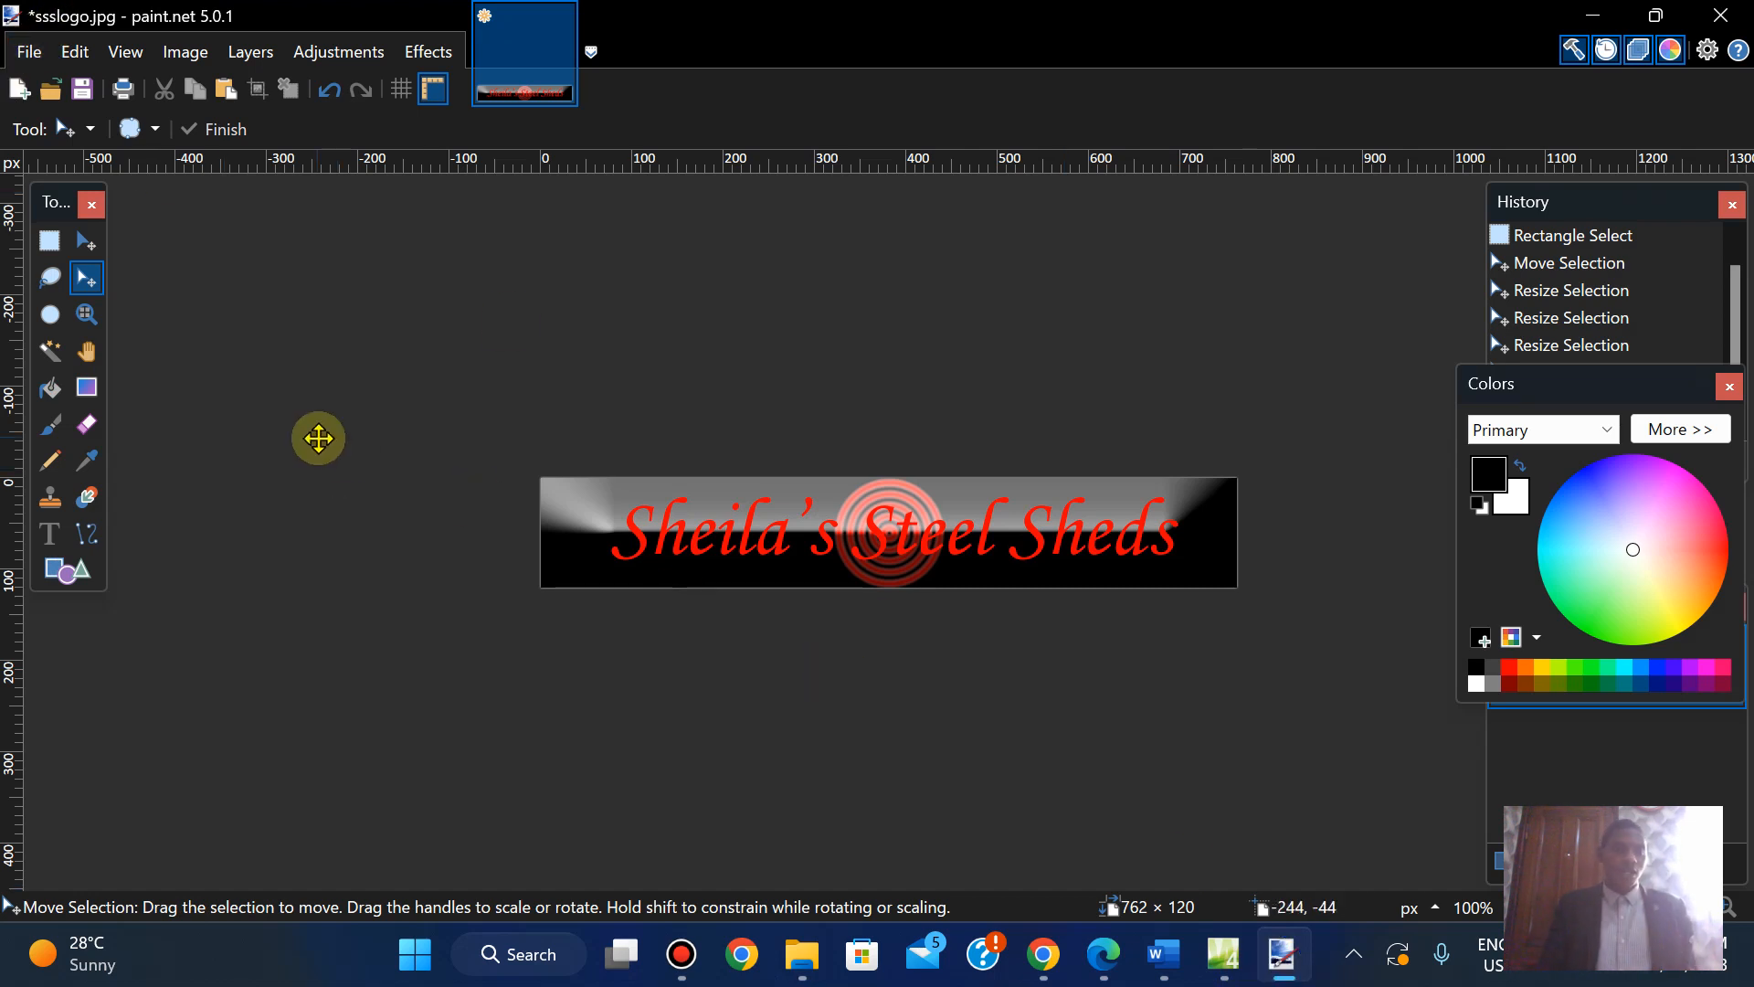
Copy the file name ssslogo from task 5 of the exam paper and return to paint.net
{"action": "left_click", "coordinate": [1110, 968]}
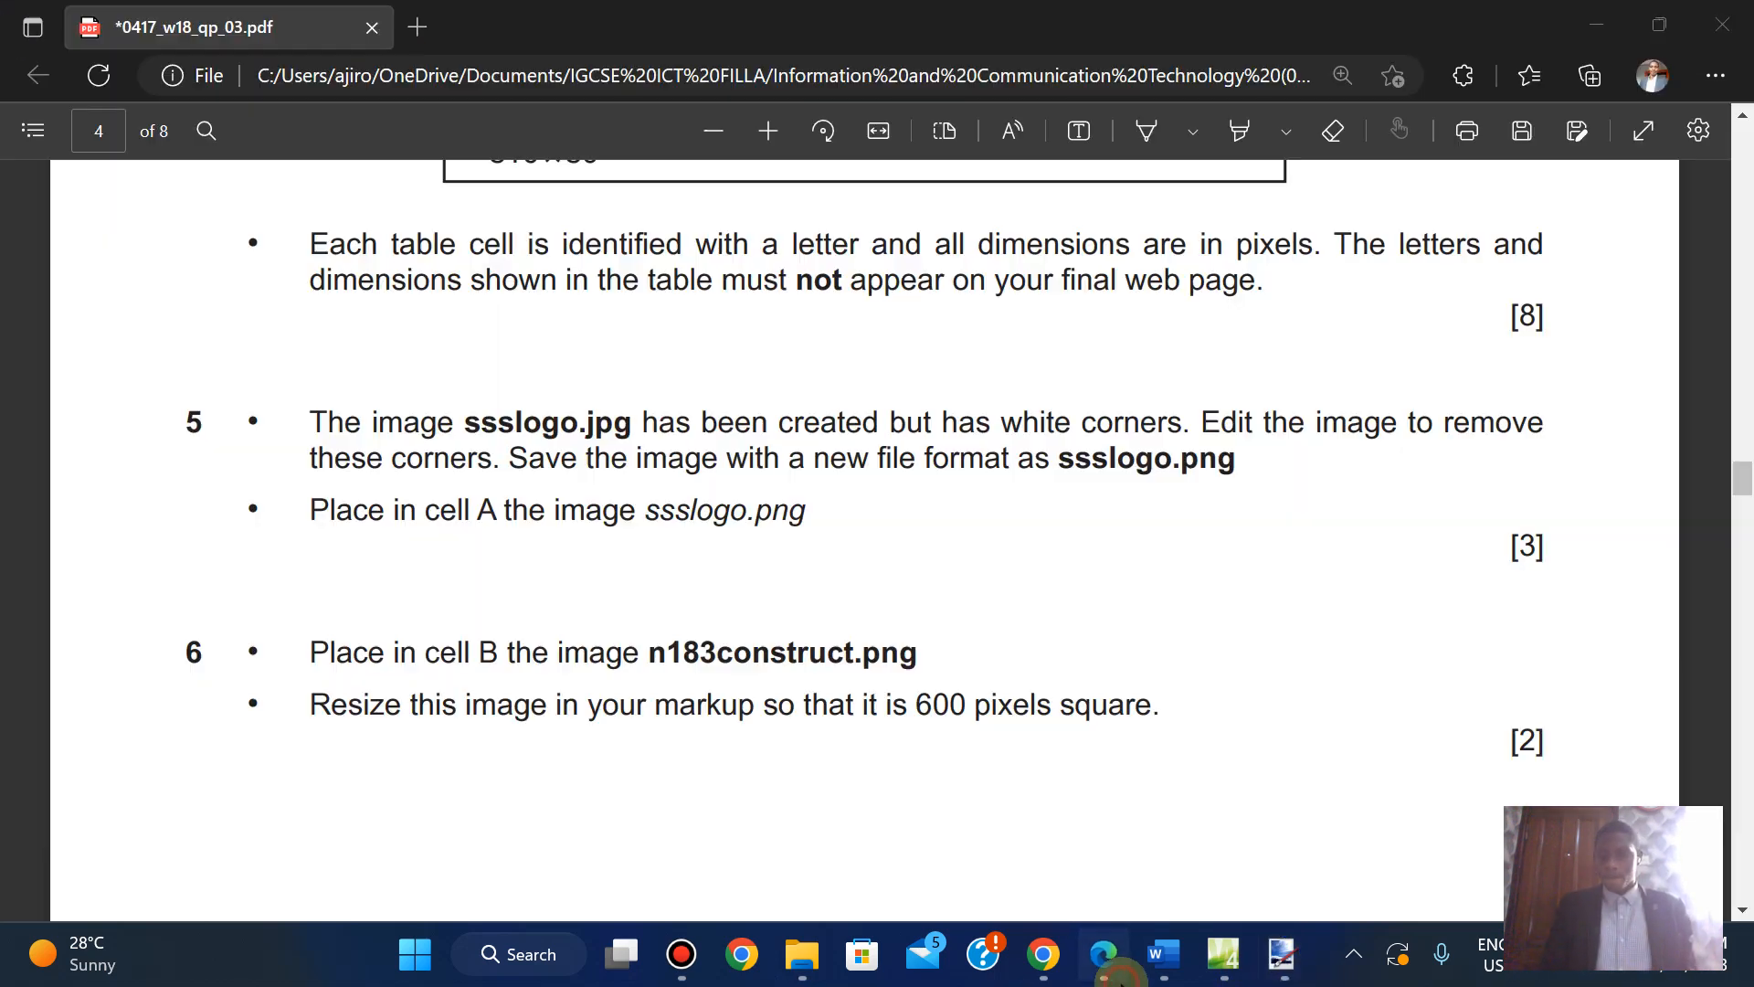
{"action": "double_click", "coordinate": [1065, 460]}
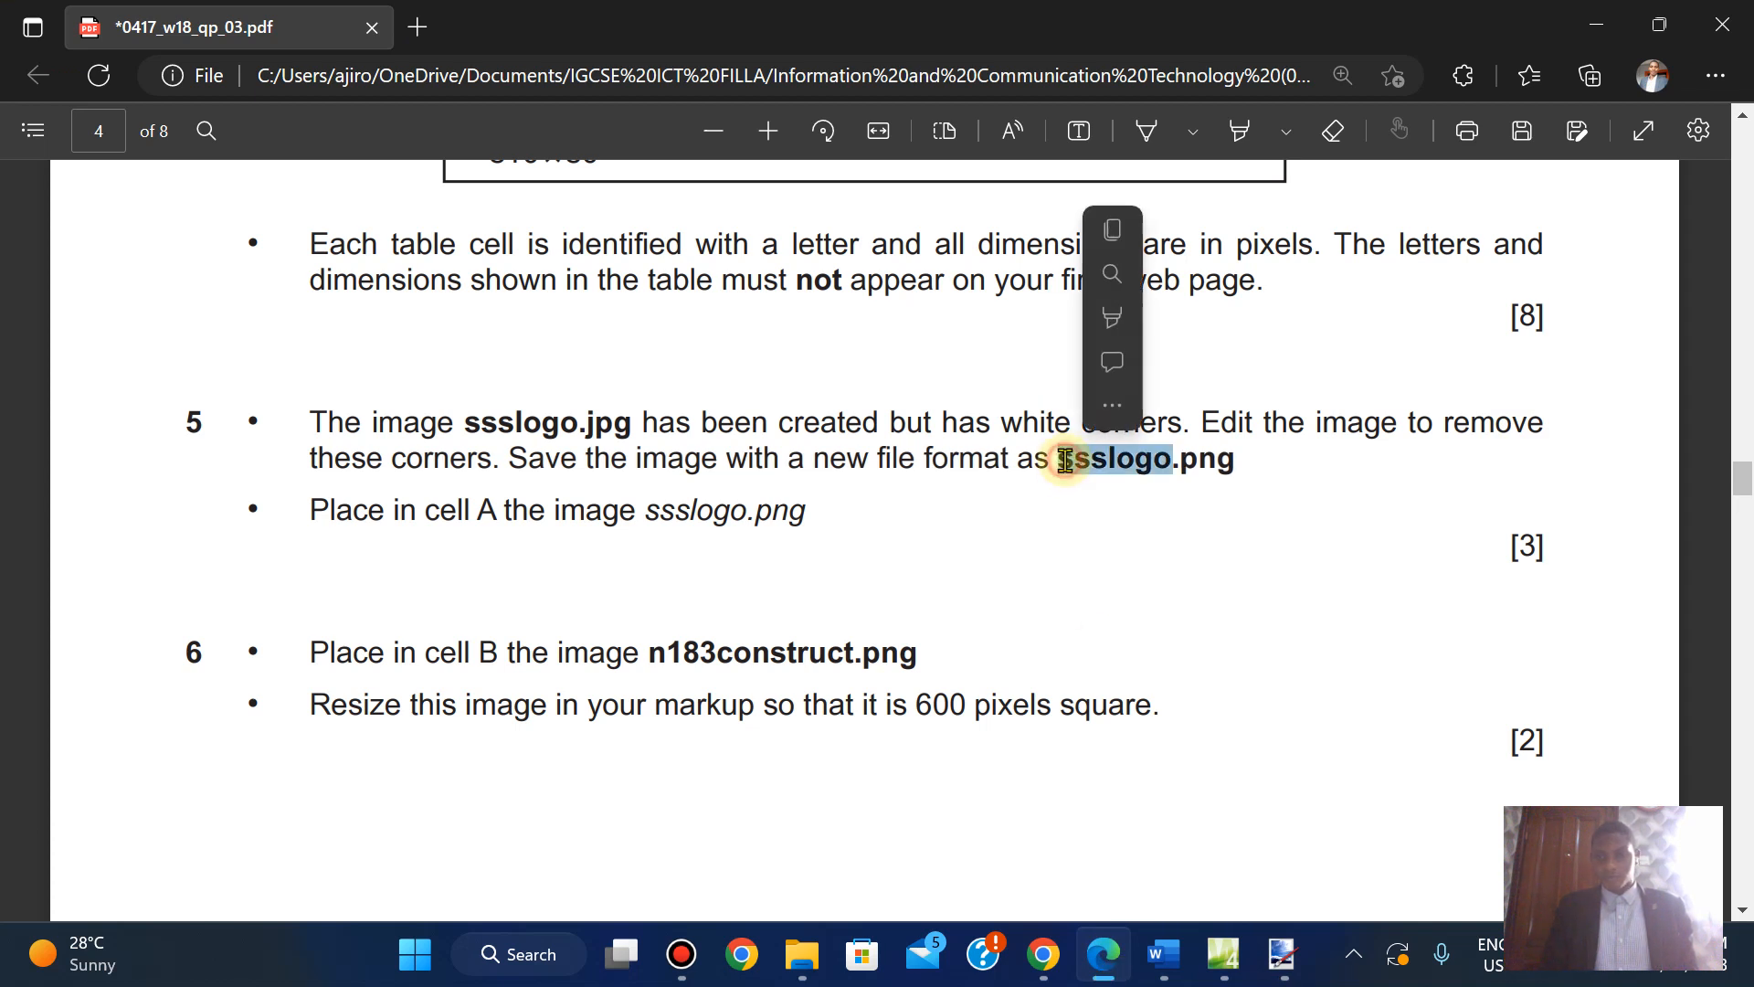
{"action": "left_click", "coordinate": [1109, 222]}
{"action": "left_click", "coordinate": [1283, 953]}
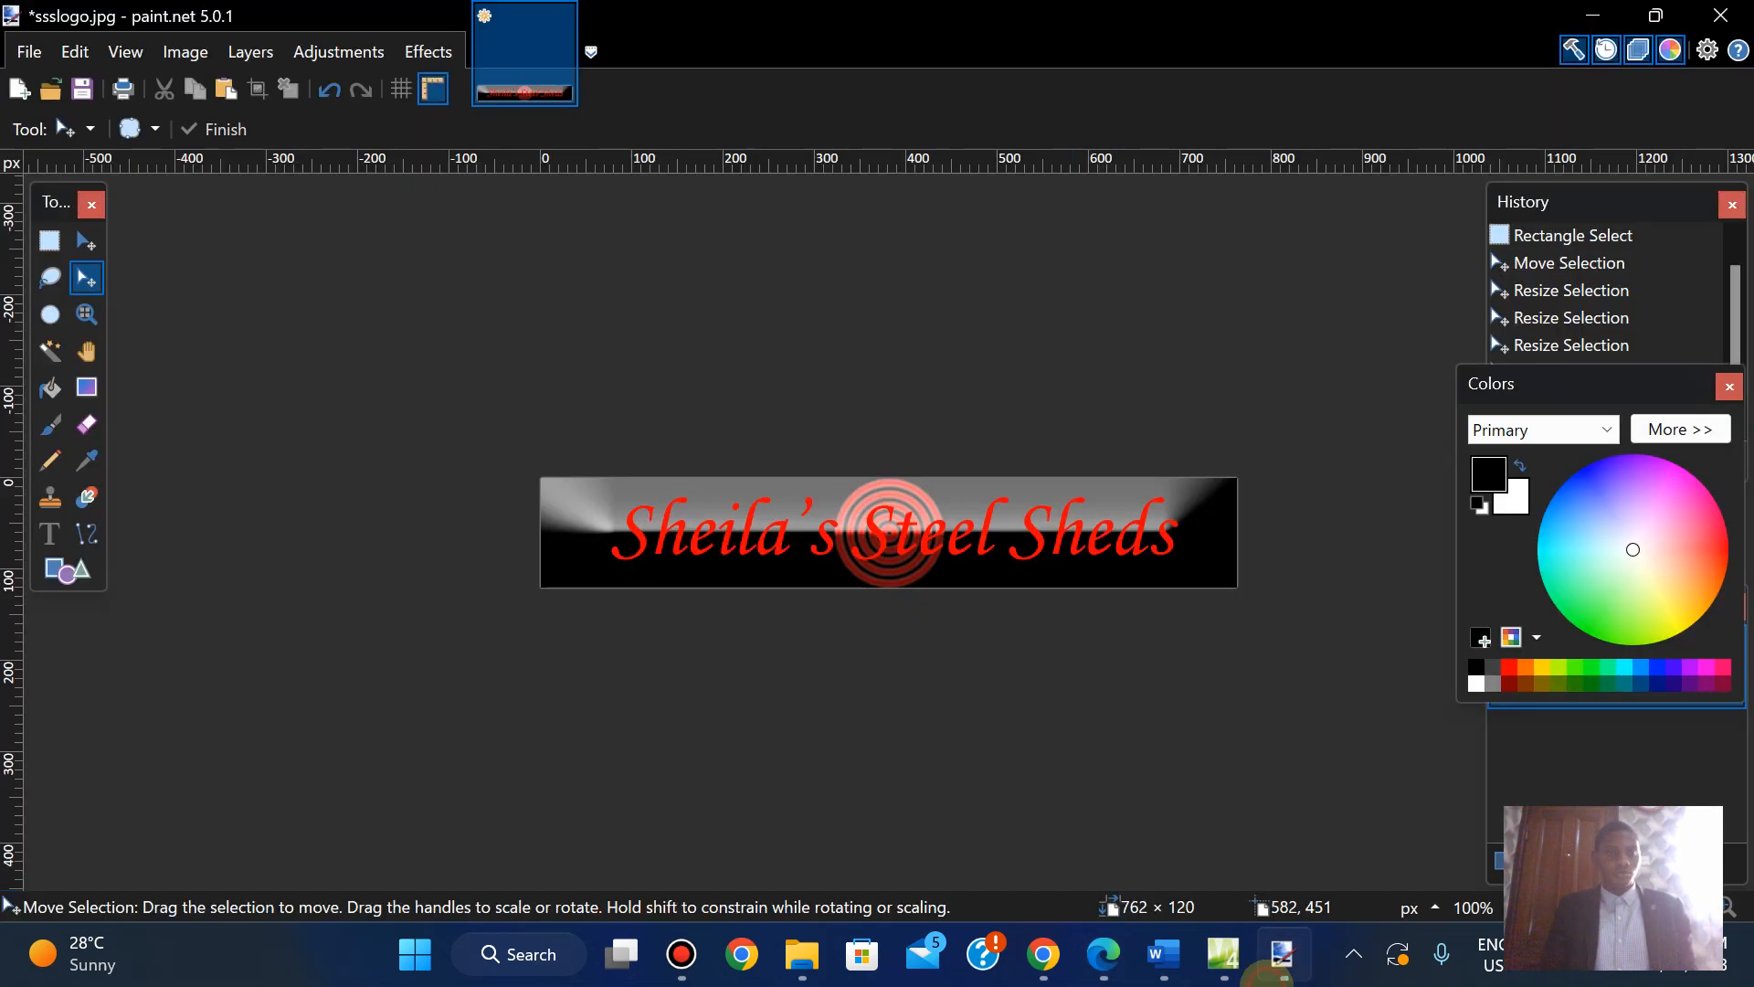
{"action": "left_click", "coordinate": [27, 51]}
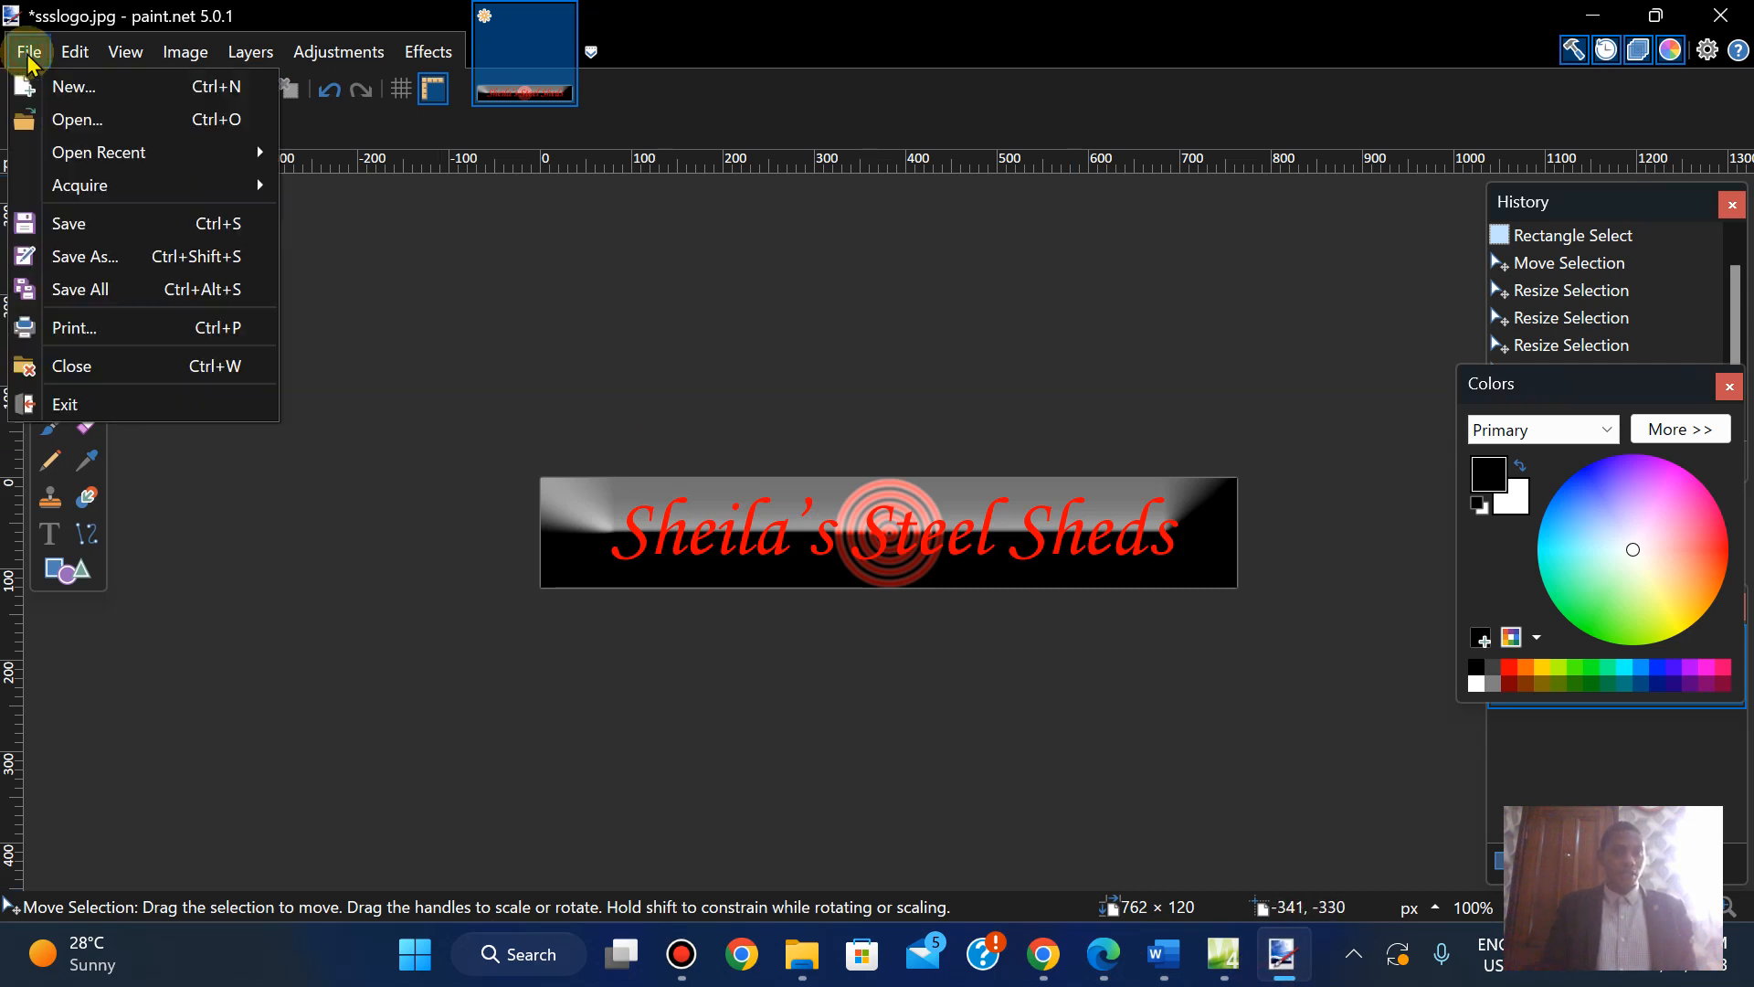
{"action": "left_click", "coordinate": [68, 223]}
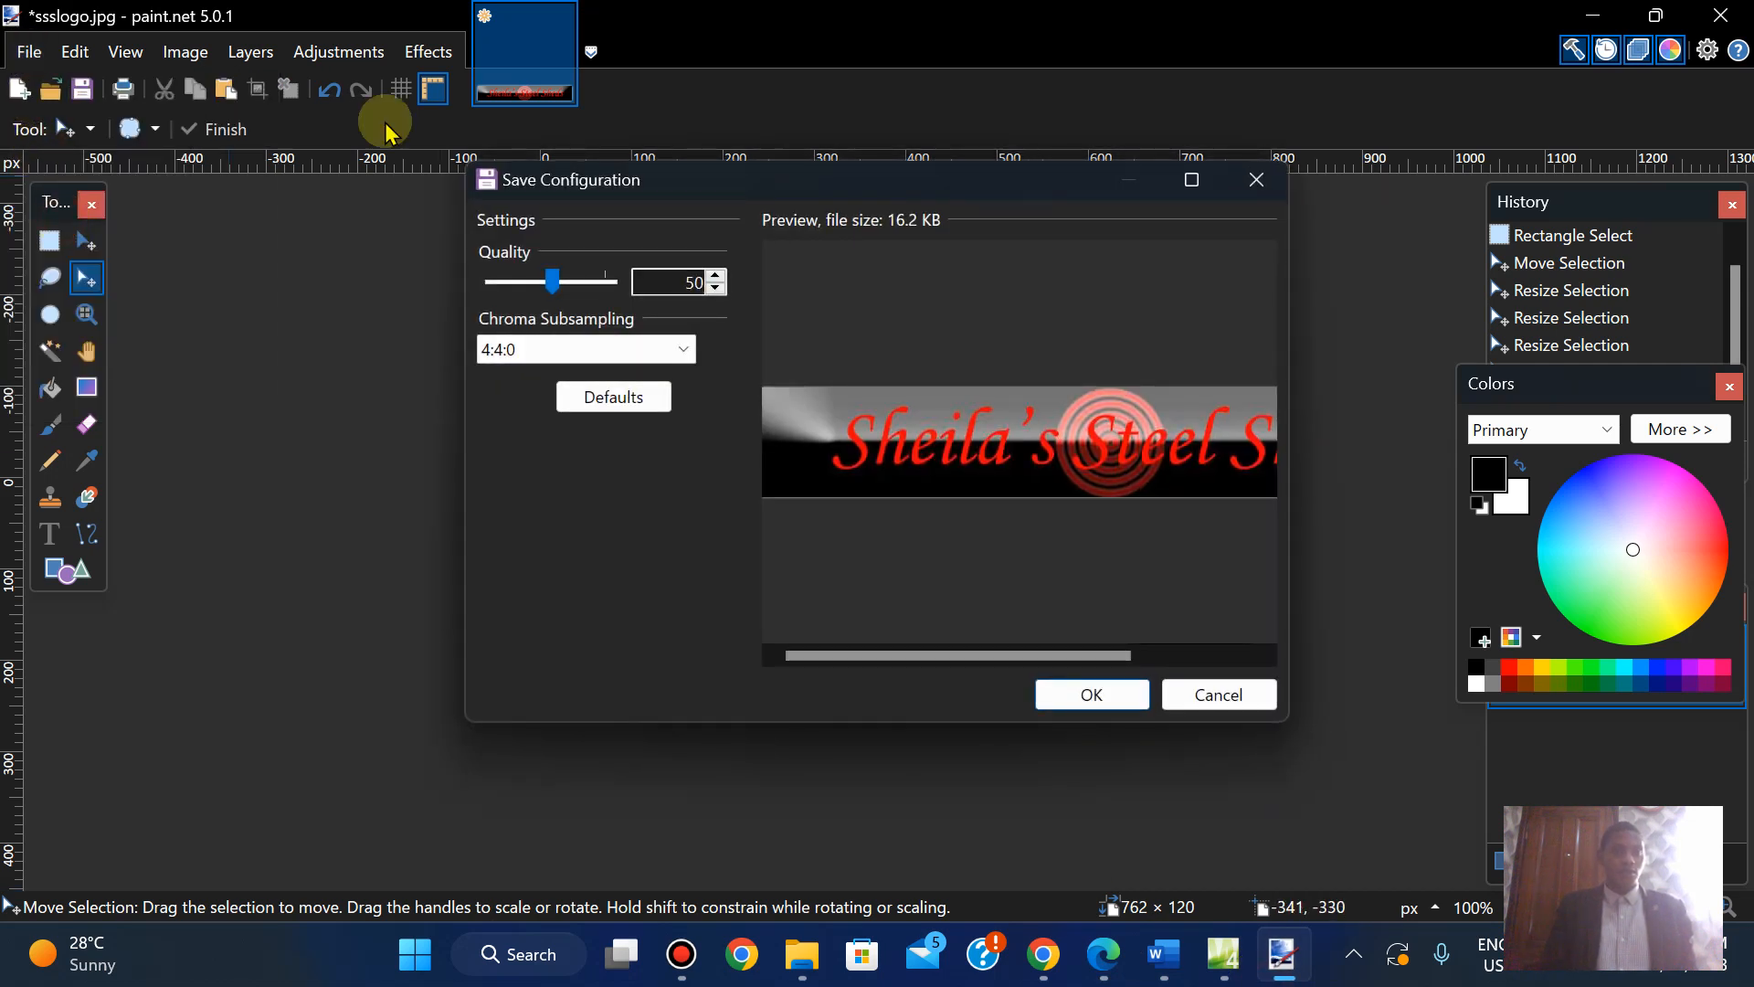
{"action": "left_click", "coordinate": [1257, 179]}
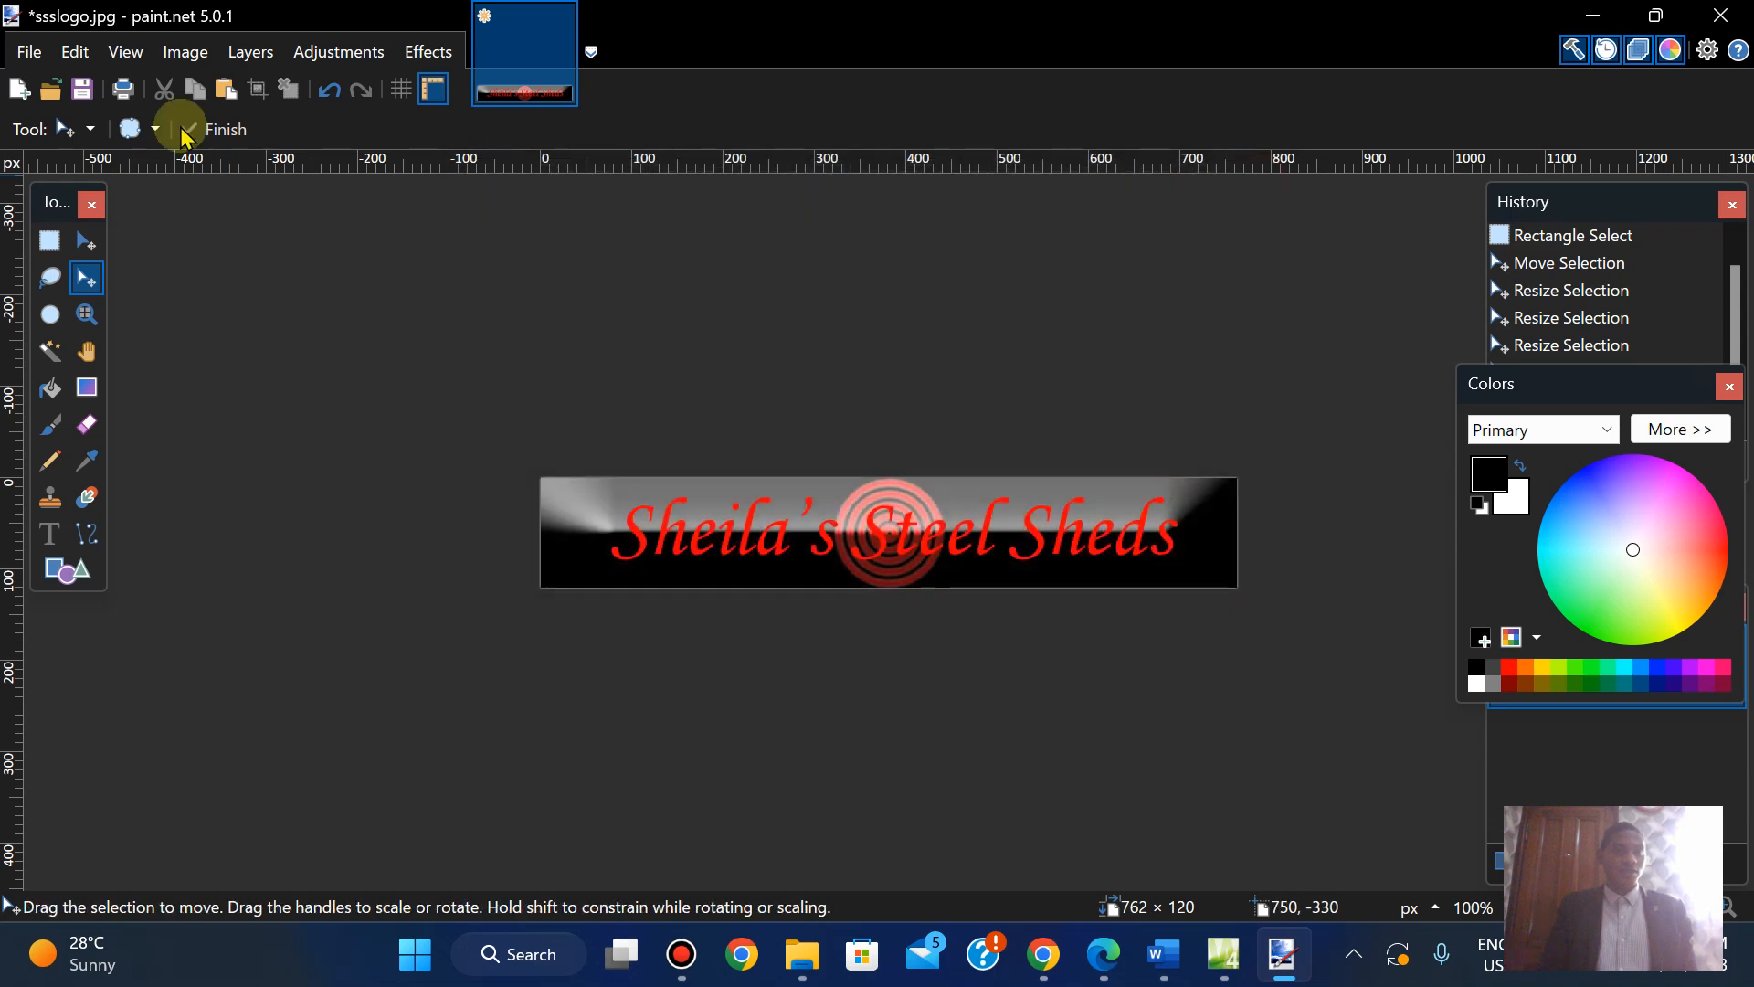
Save the cropped logo as a 32-bit PNG named ssslogo in the Sheds folder and close paint.net
{"action": "left_click", "coordinate": [23, 62]}
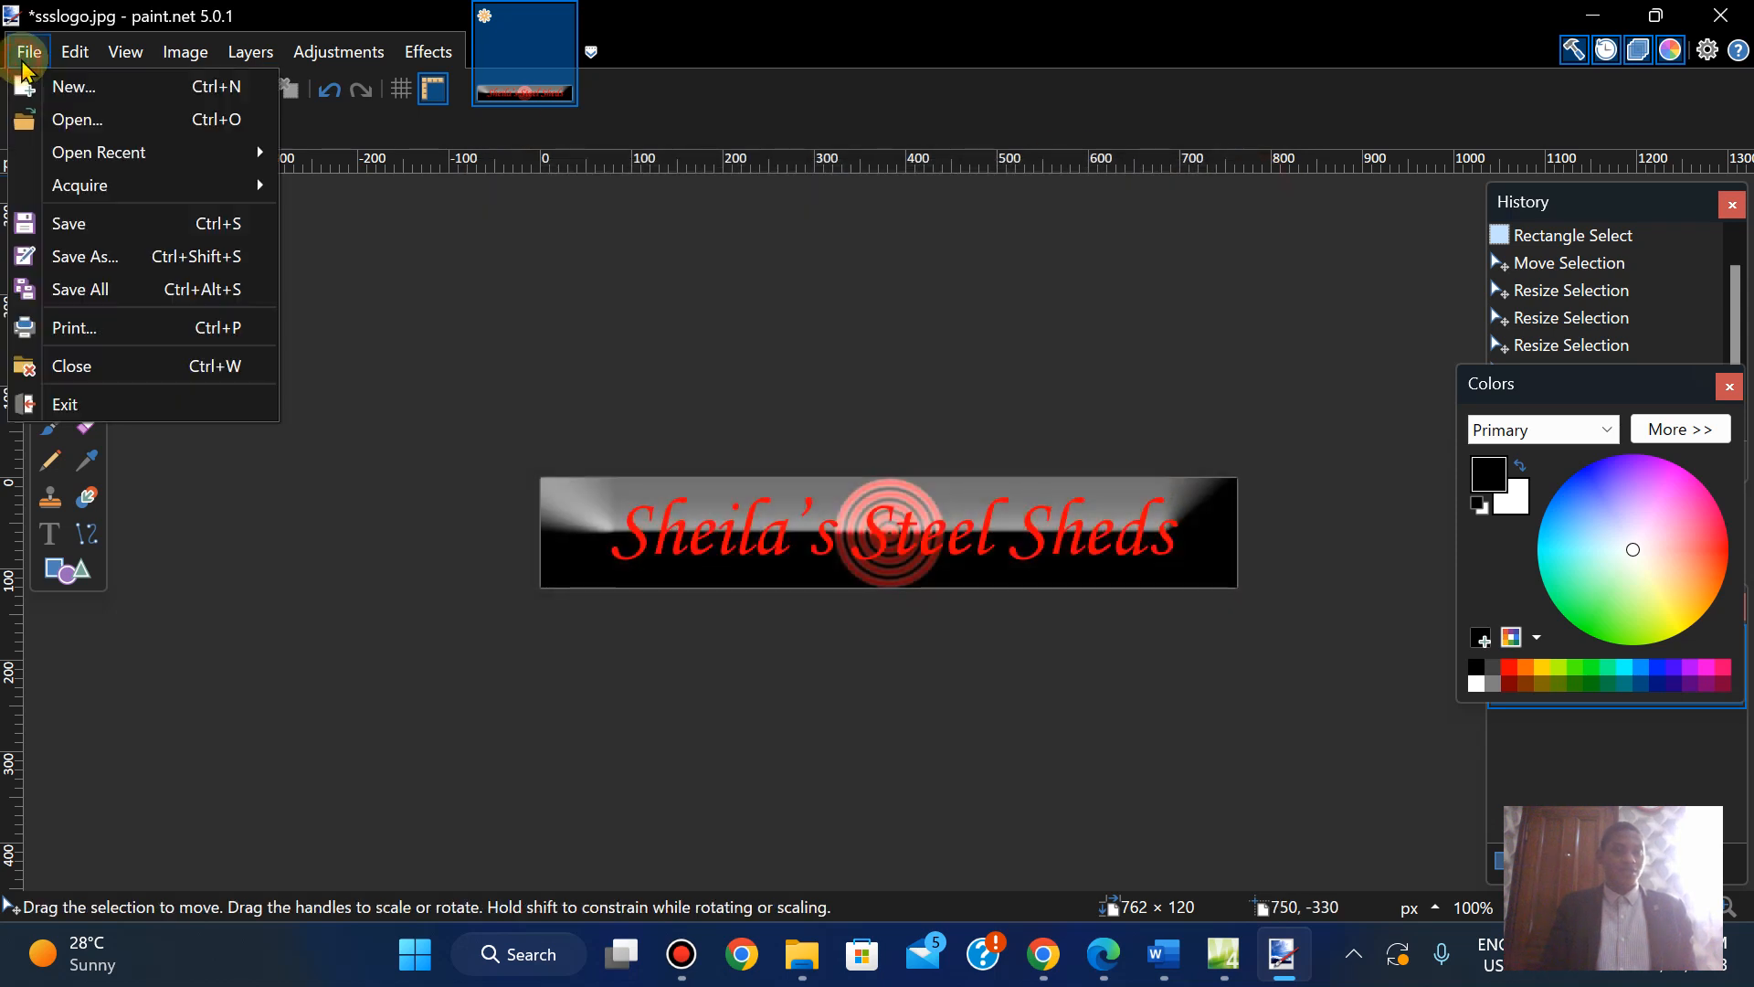
{"action": "left_click", "coordinate": [51, 255]}
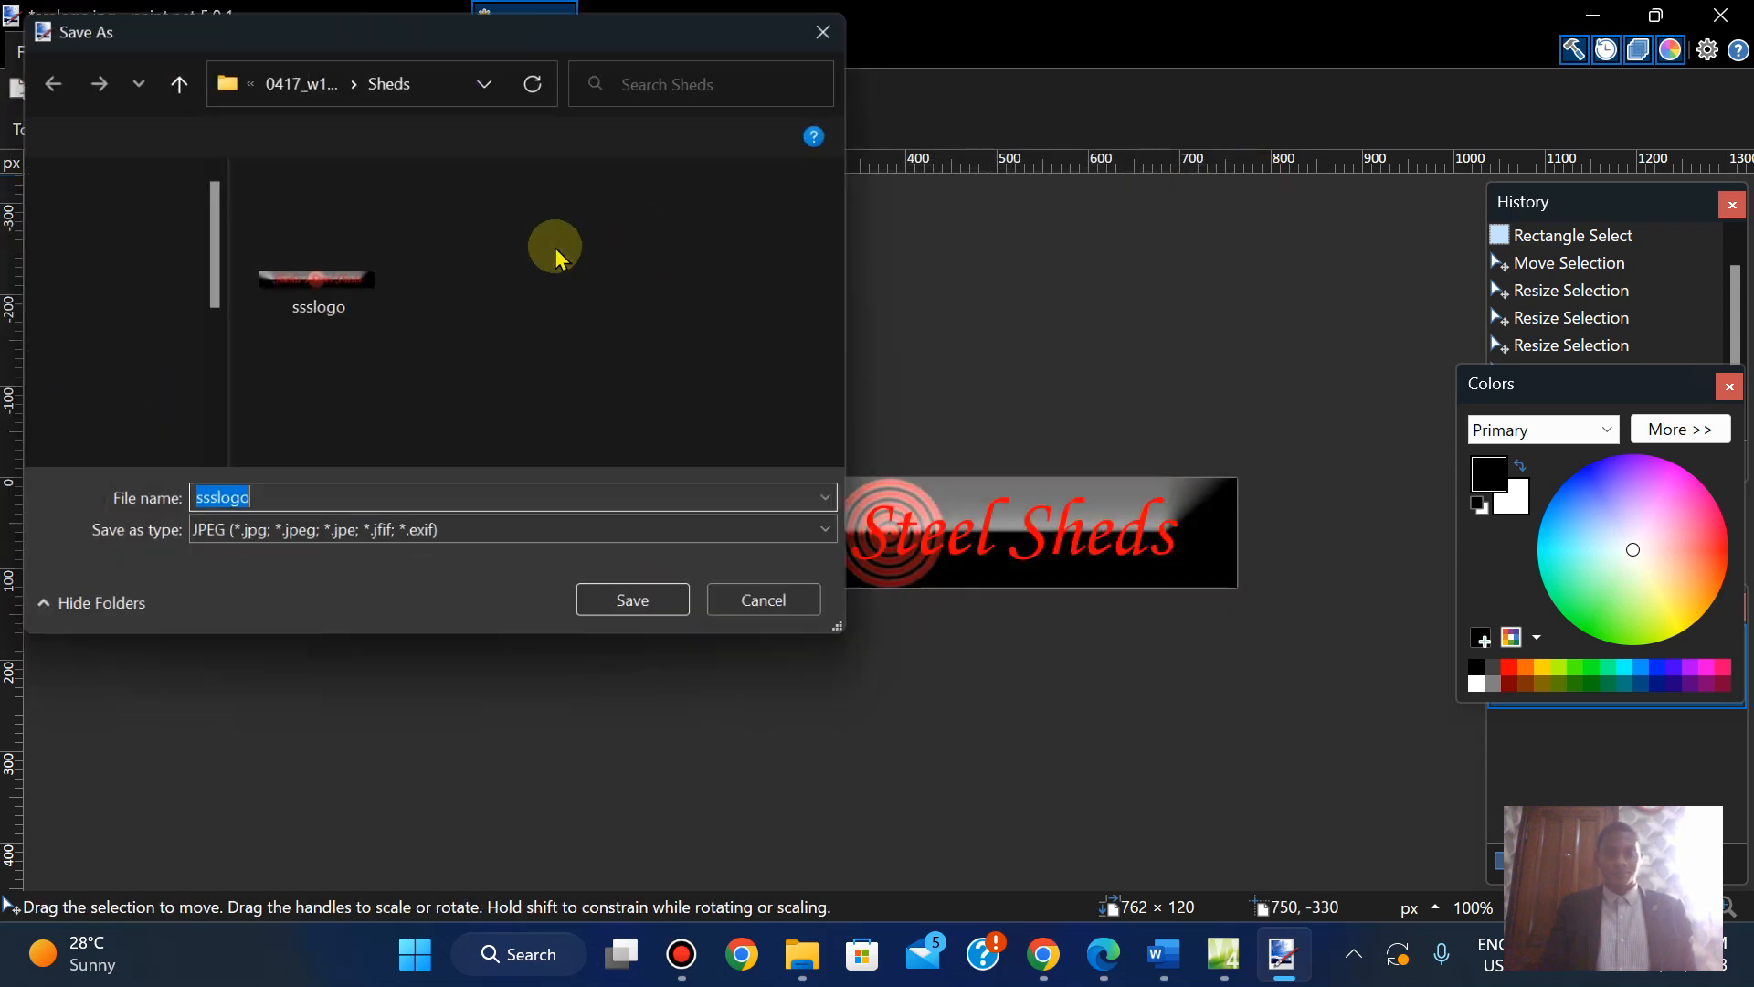
{"action": "left_click", "coordinate": [265, 506]}
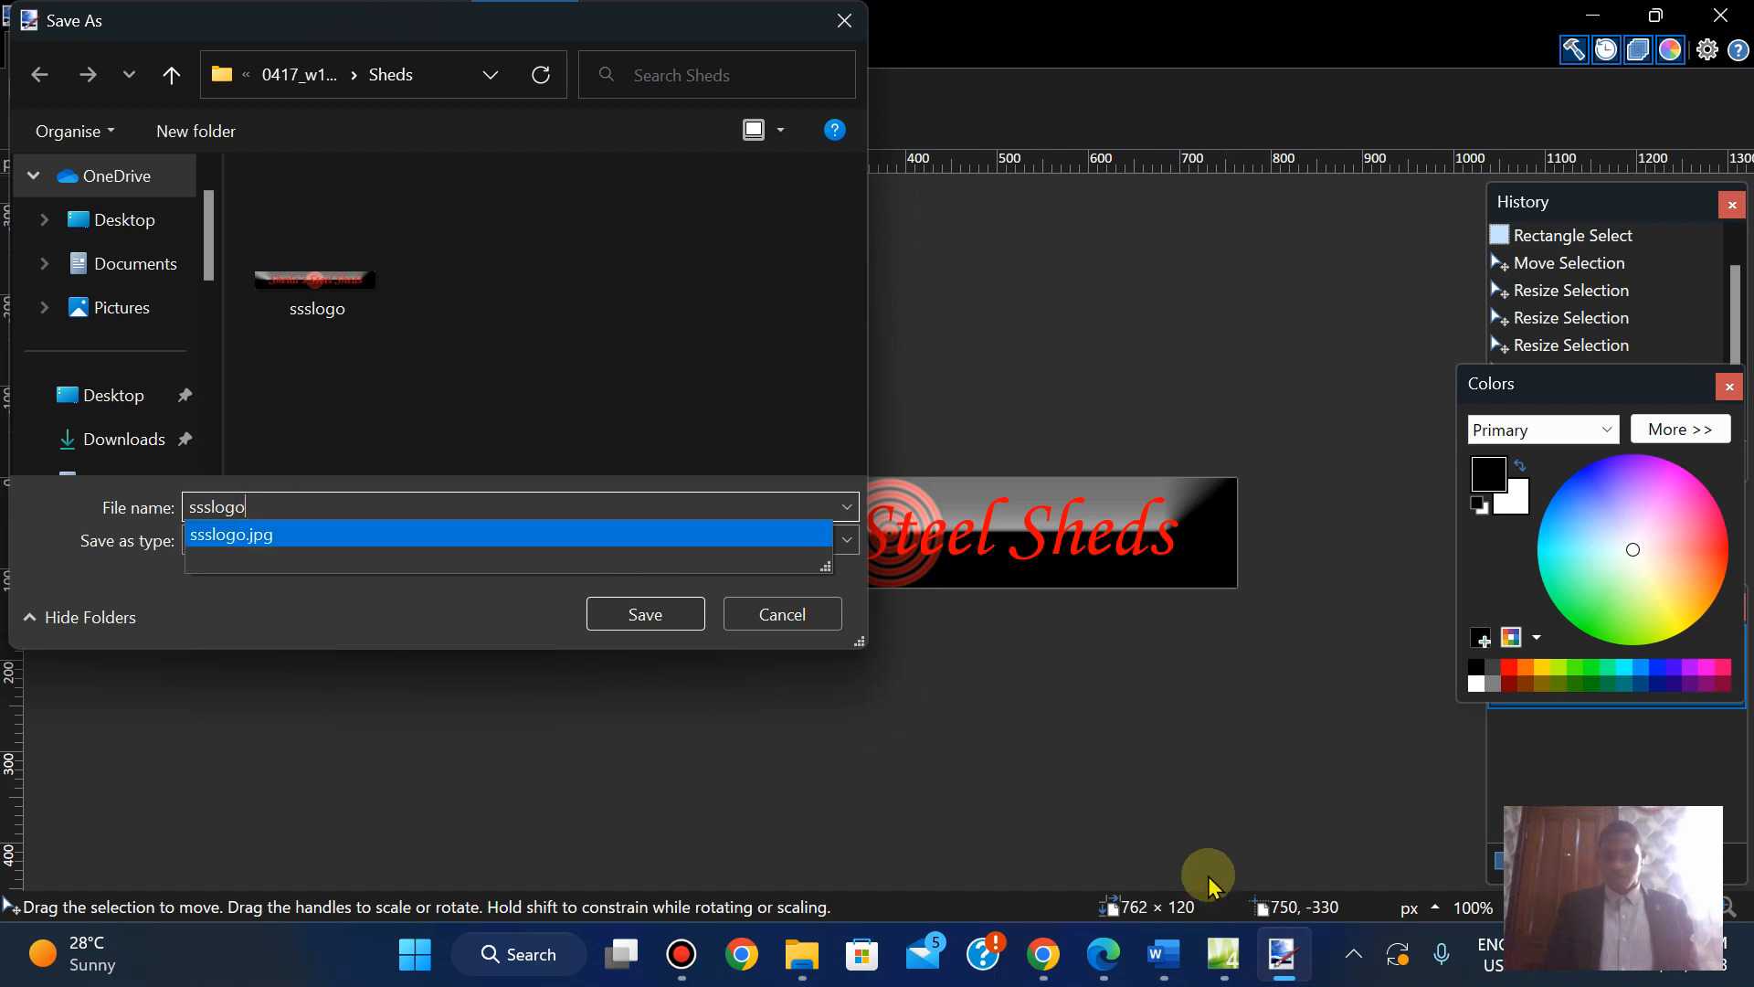
{"action": "left_click", "coordinate": [1104, 954]}
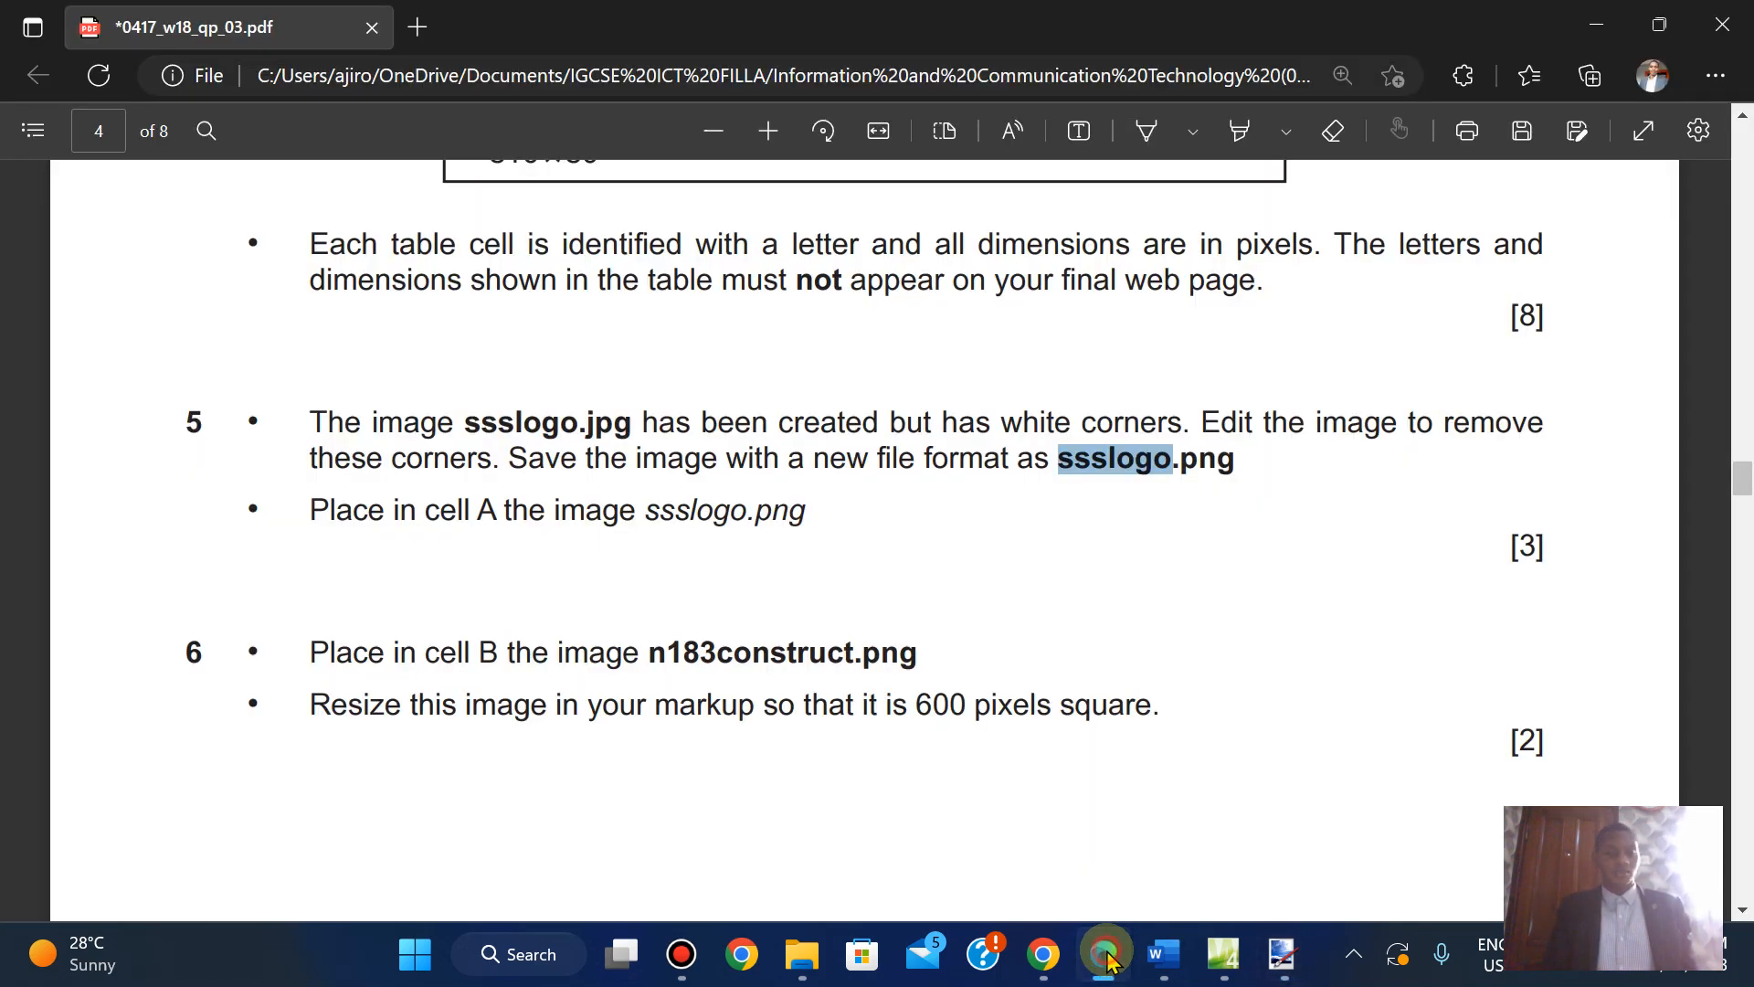
{"action": "left_click", "coordinate": [1106, 956]}
{"action": "left_click", "coordinate": [281, 540]}
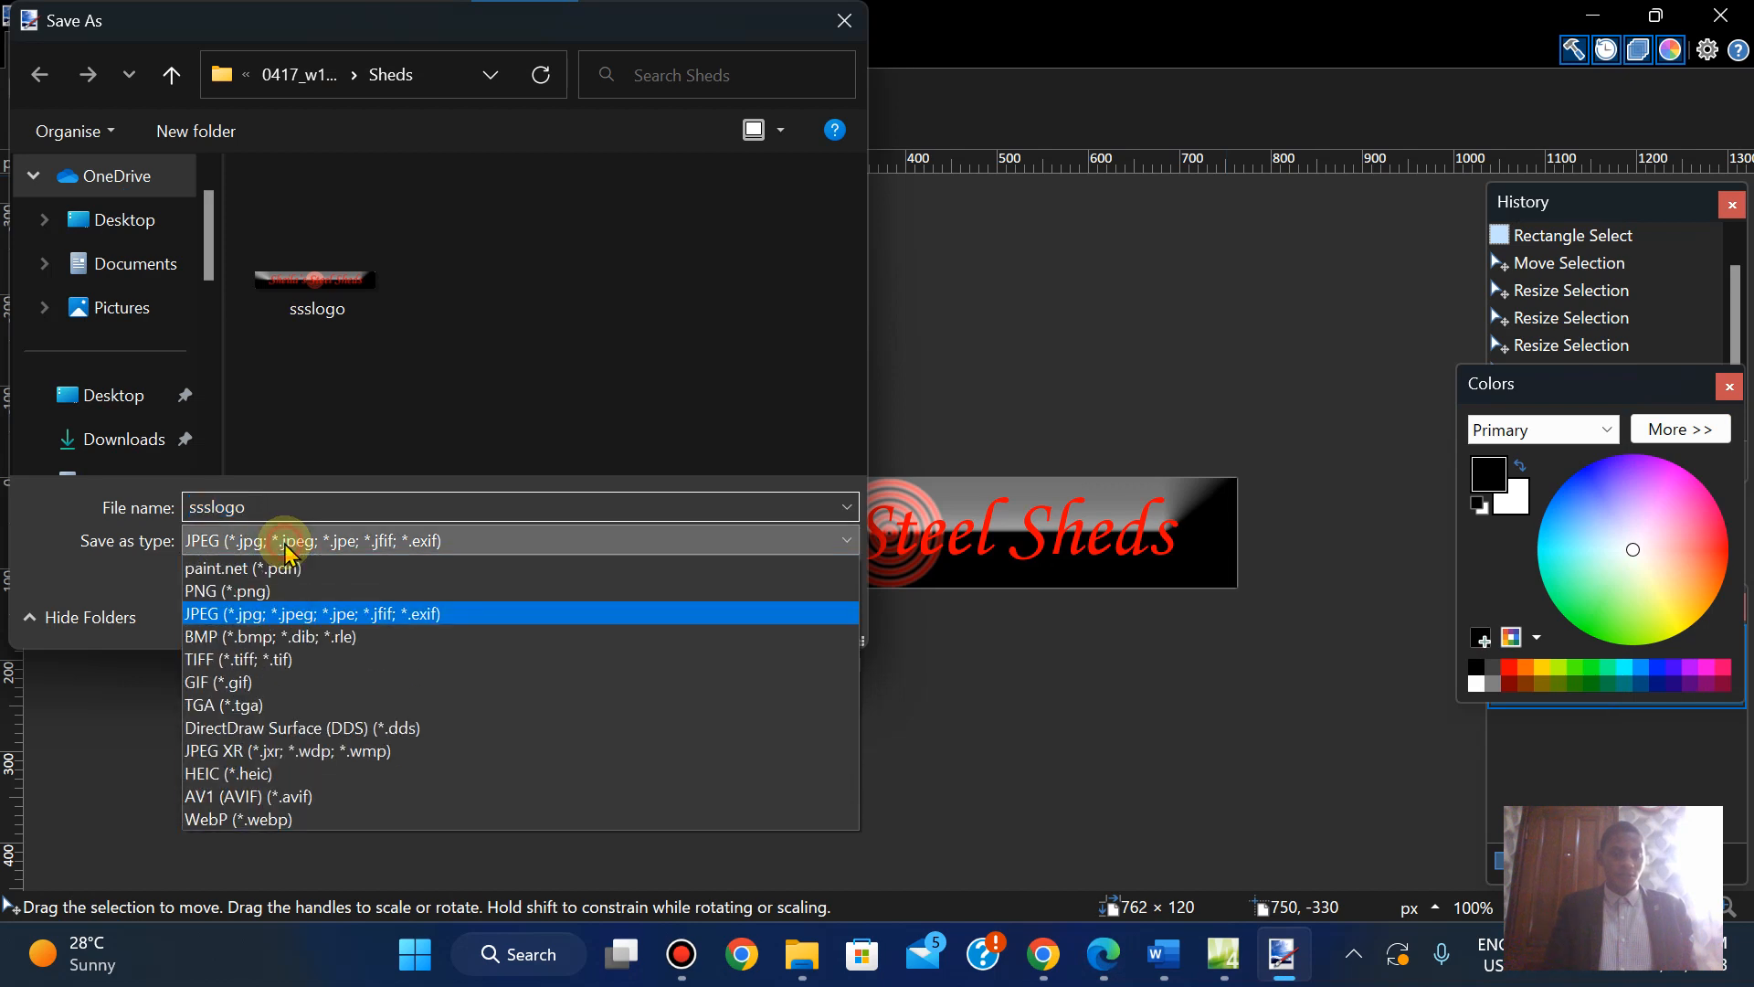
{"action": "left_click", "coordinate": [257, 591]}
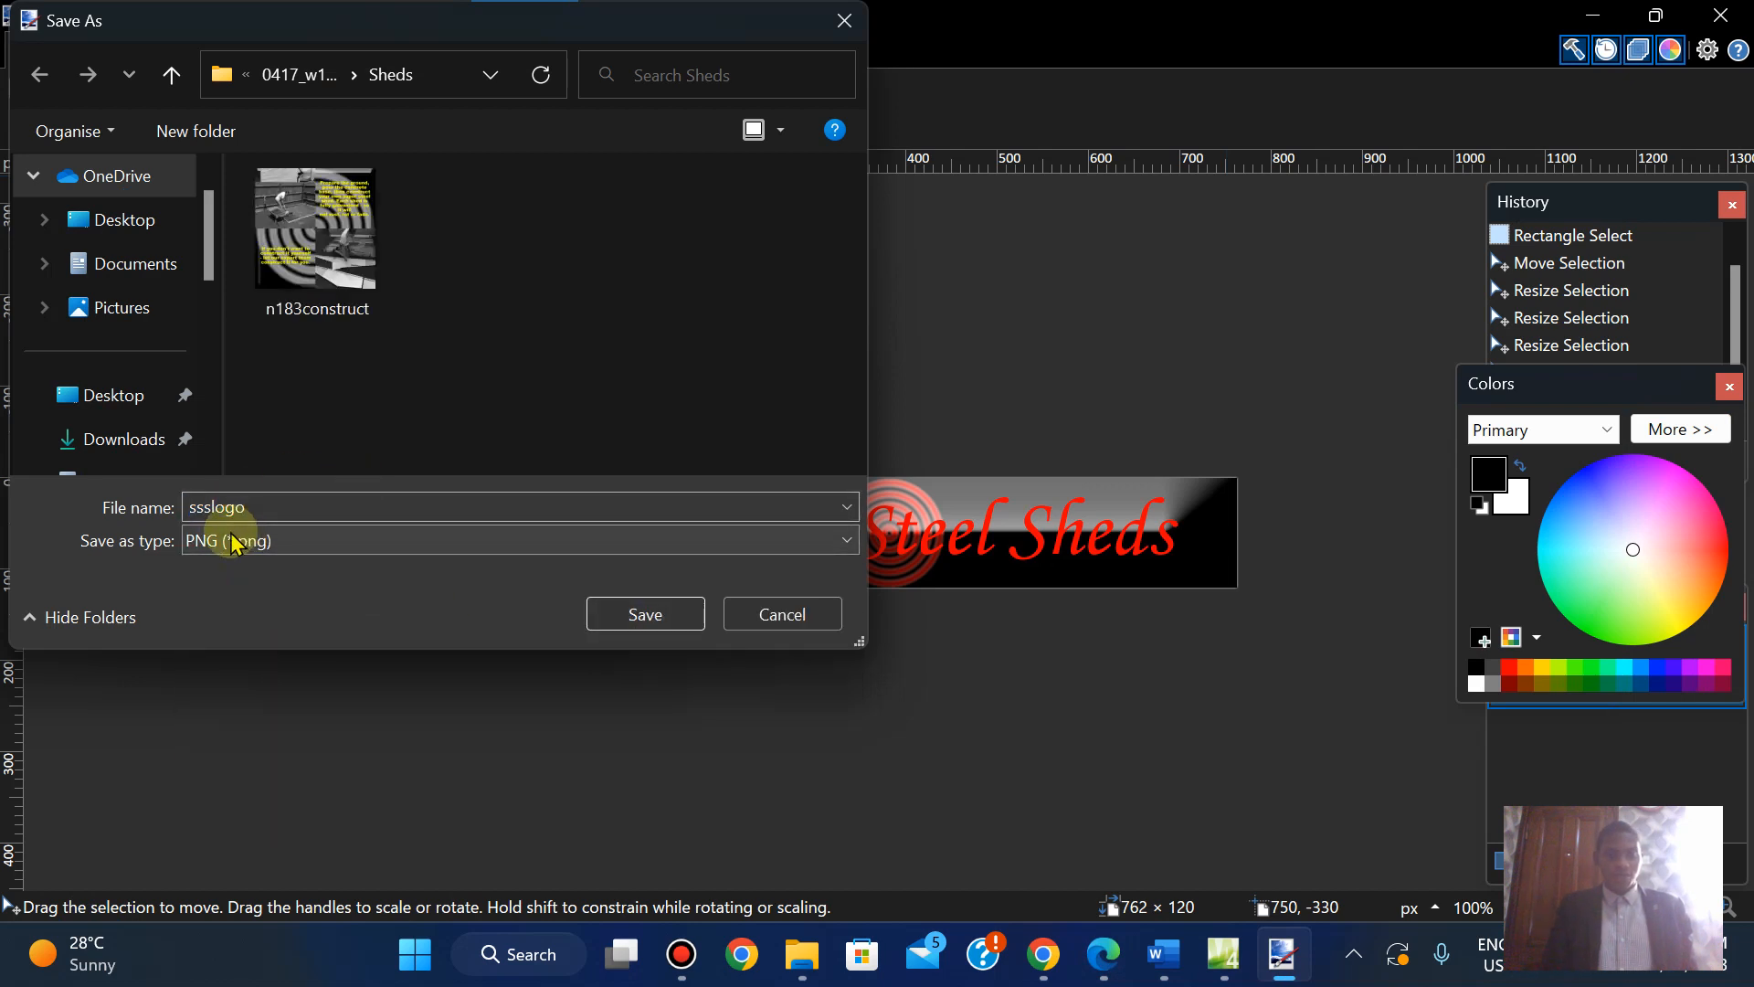
{"action": "left_click", "coordinate": [649, 612]}
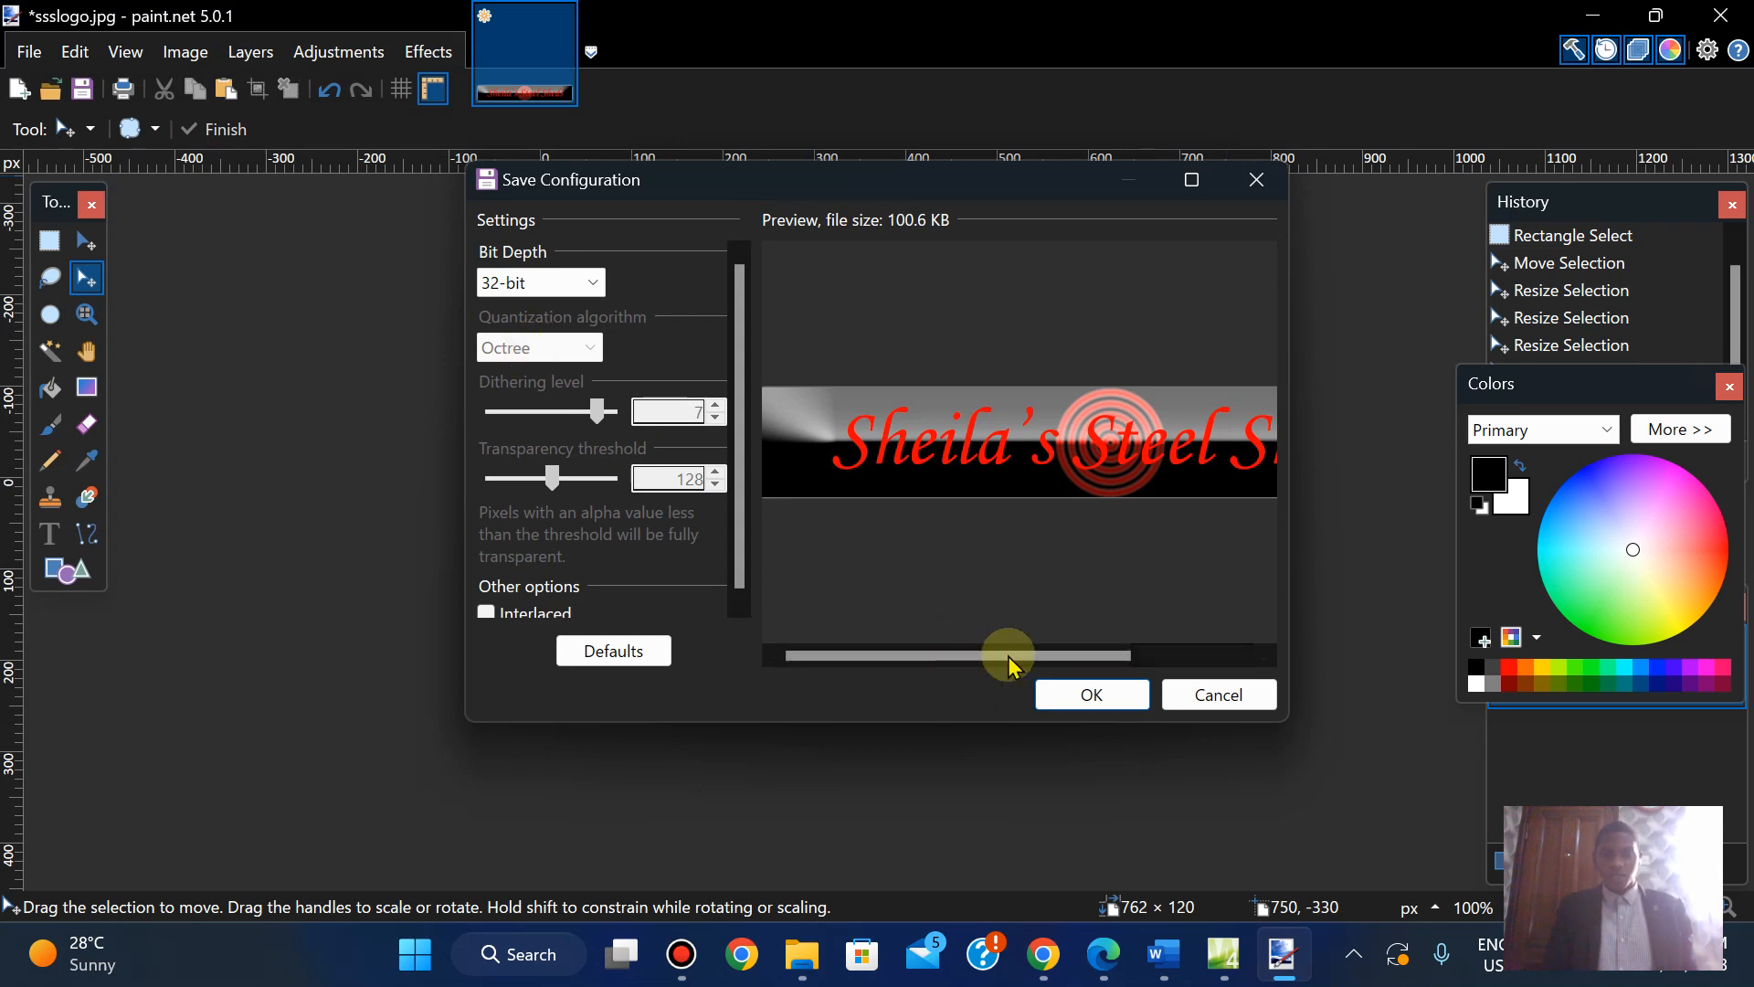
{"action": "left_click", "coordinate": [1085, 696]}
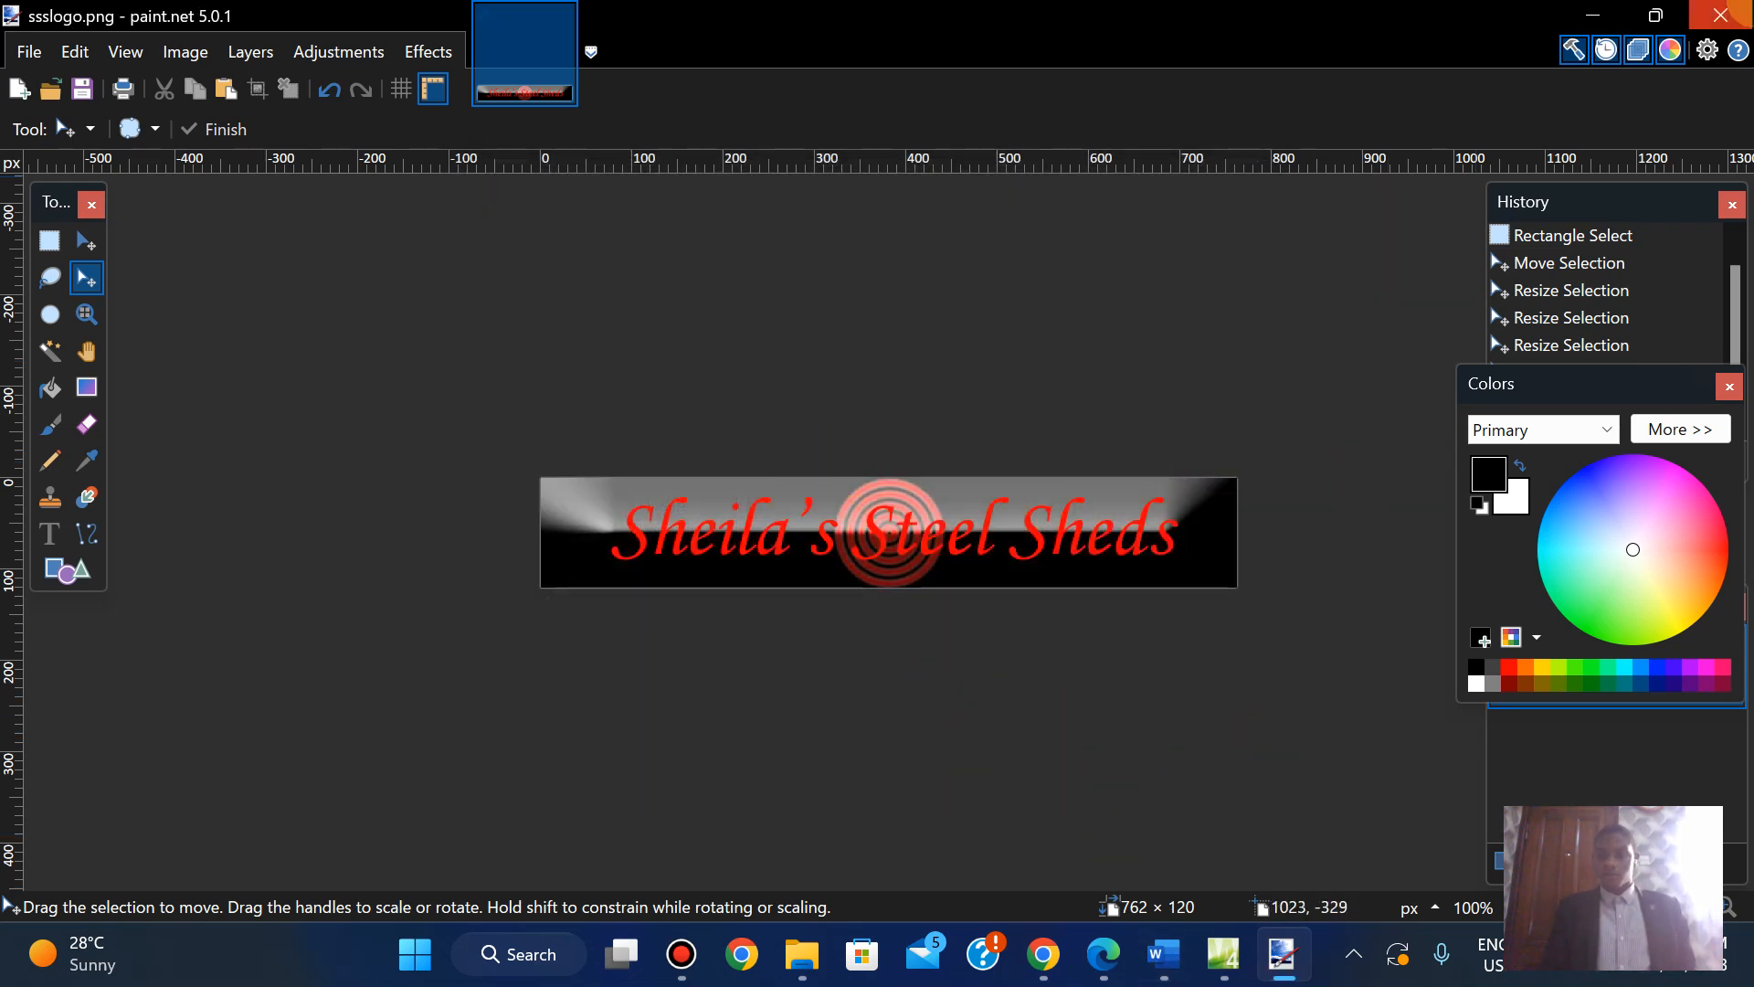
{"action": "left_click", "coordinate": [1720, 15]}
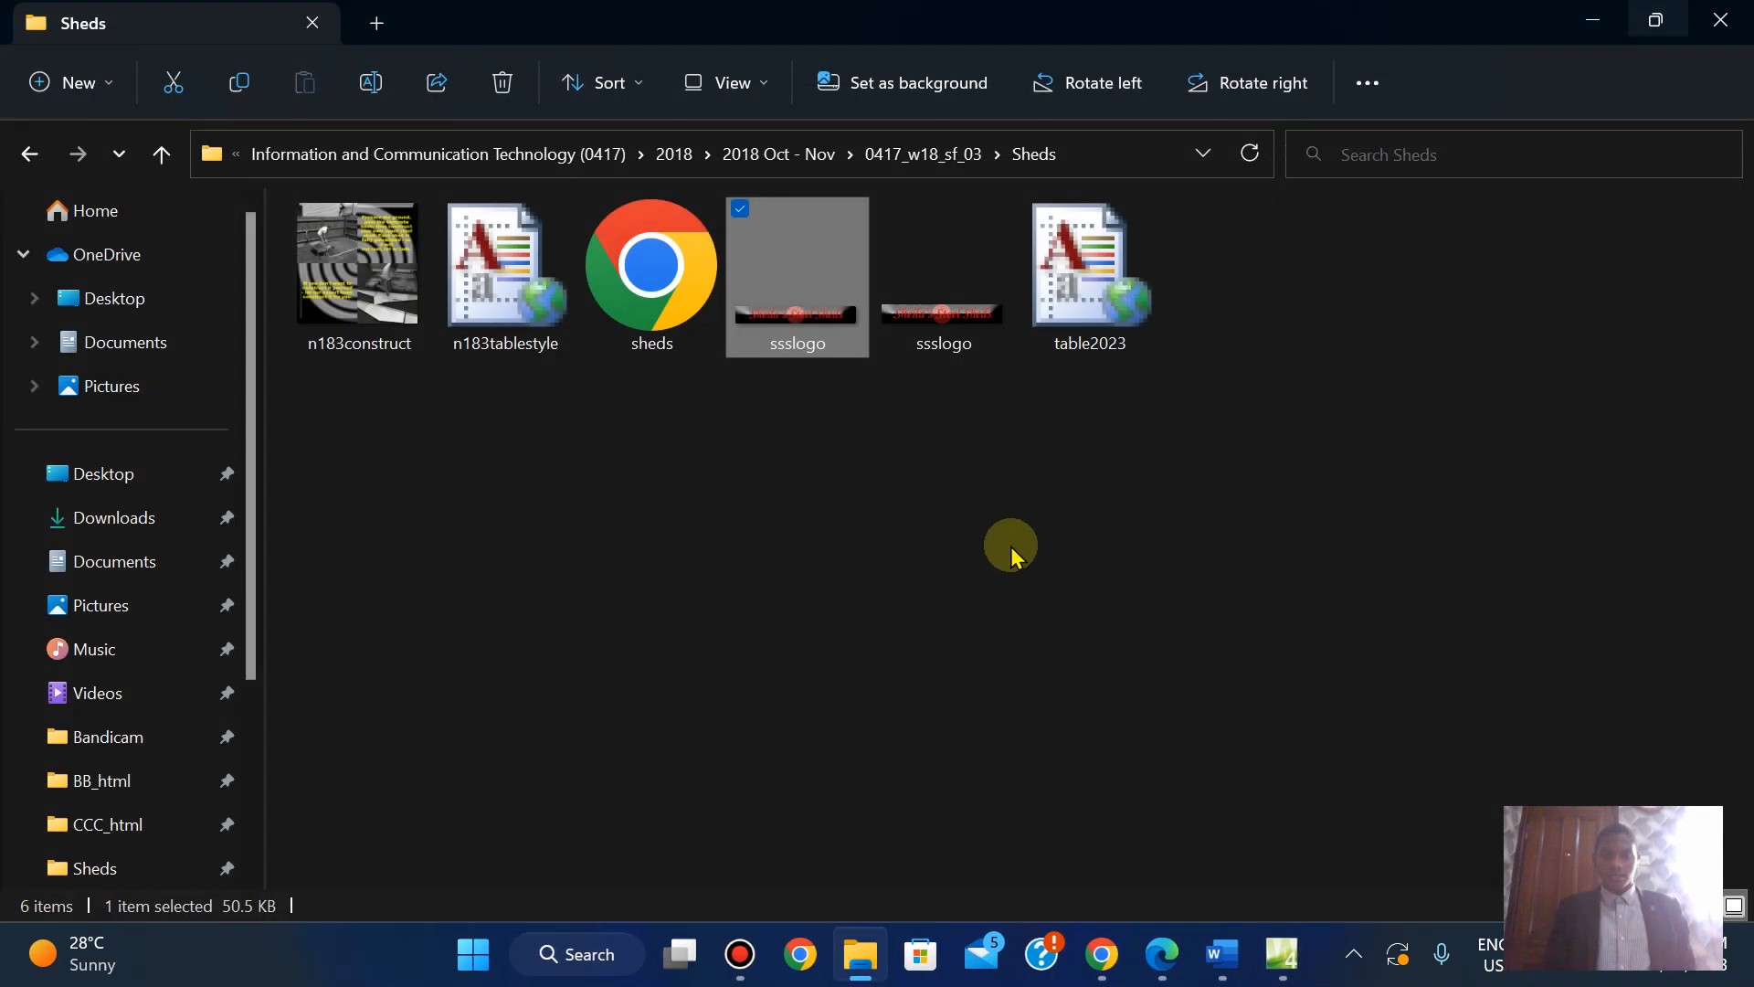
Select the new ssslogo file in File Explorer, and in the exam paper review tasks 5 and 6 and the table layout in task 4
{"action": "left_click", "coordinate": [901, 298]}
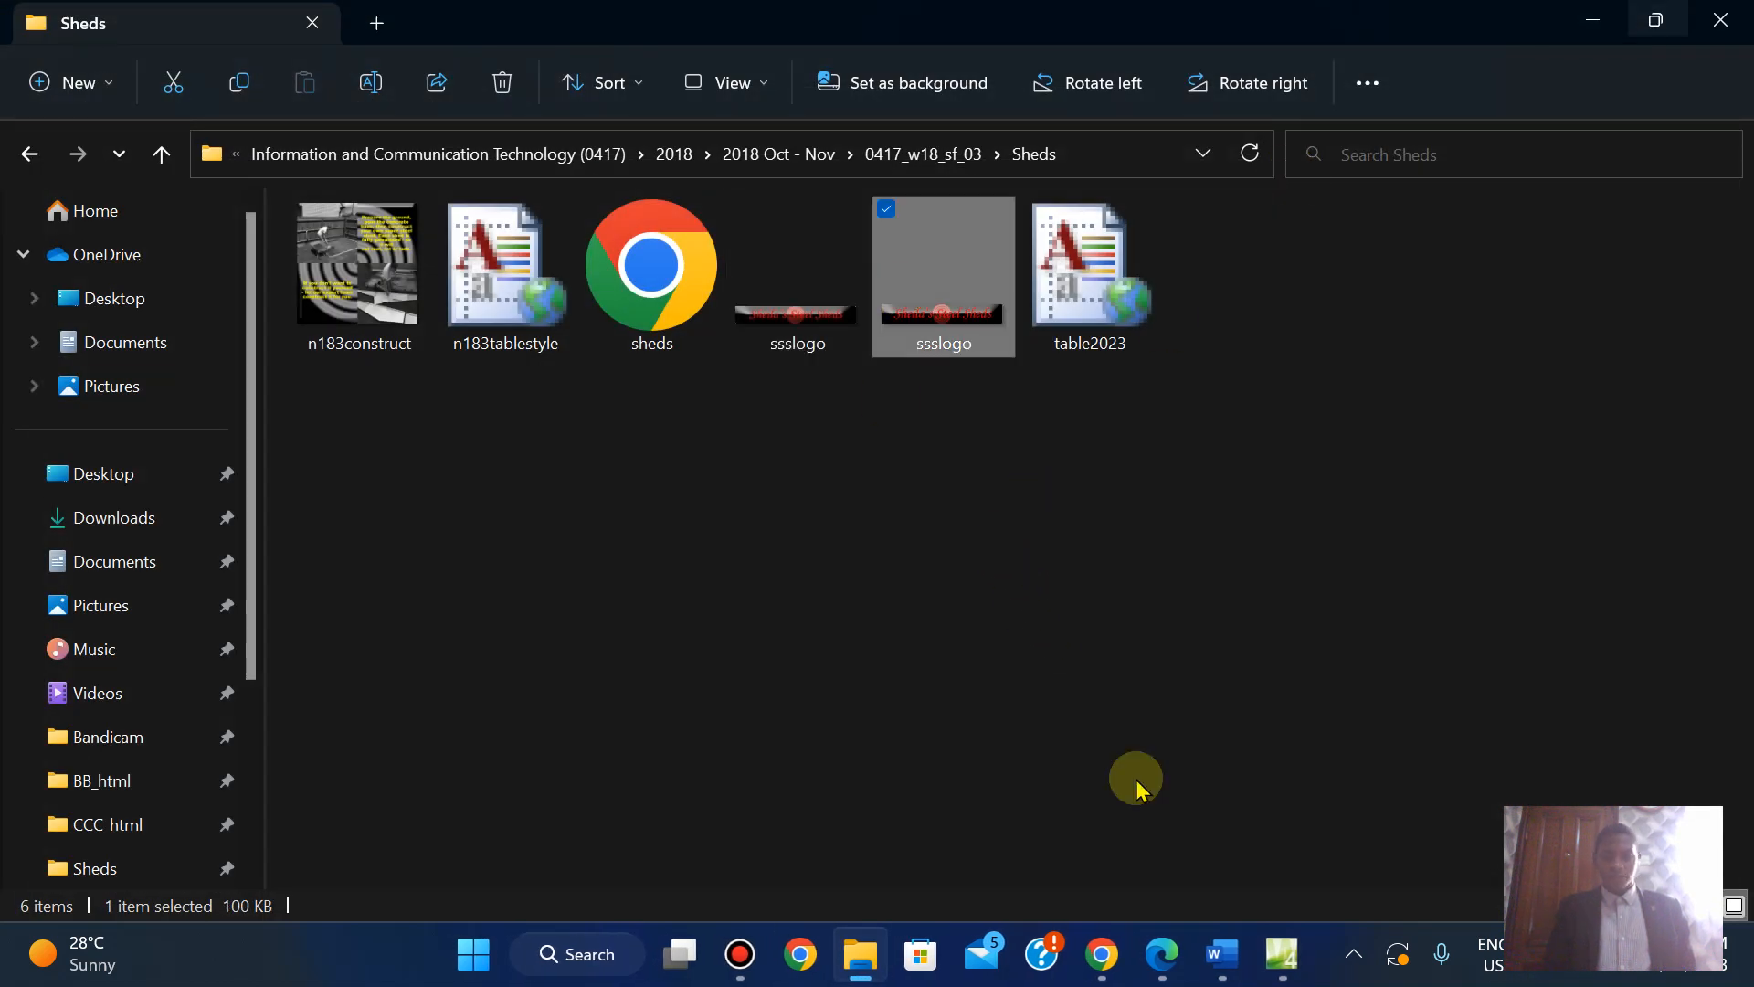
{"action": "left_click", "coordinate": [1160, 950]}
{"action": "key", "text": "Down"}
{"action": "key", "text": "Down"}
{"action": "key", "text": "Down"}
{"action": "key", "text": "Down"}
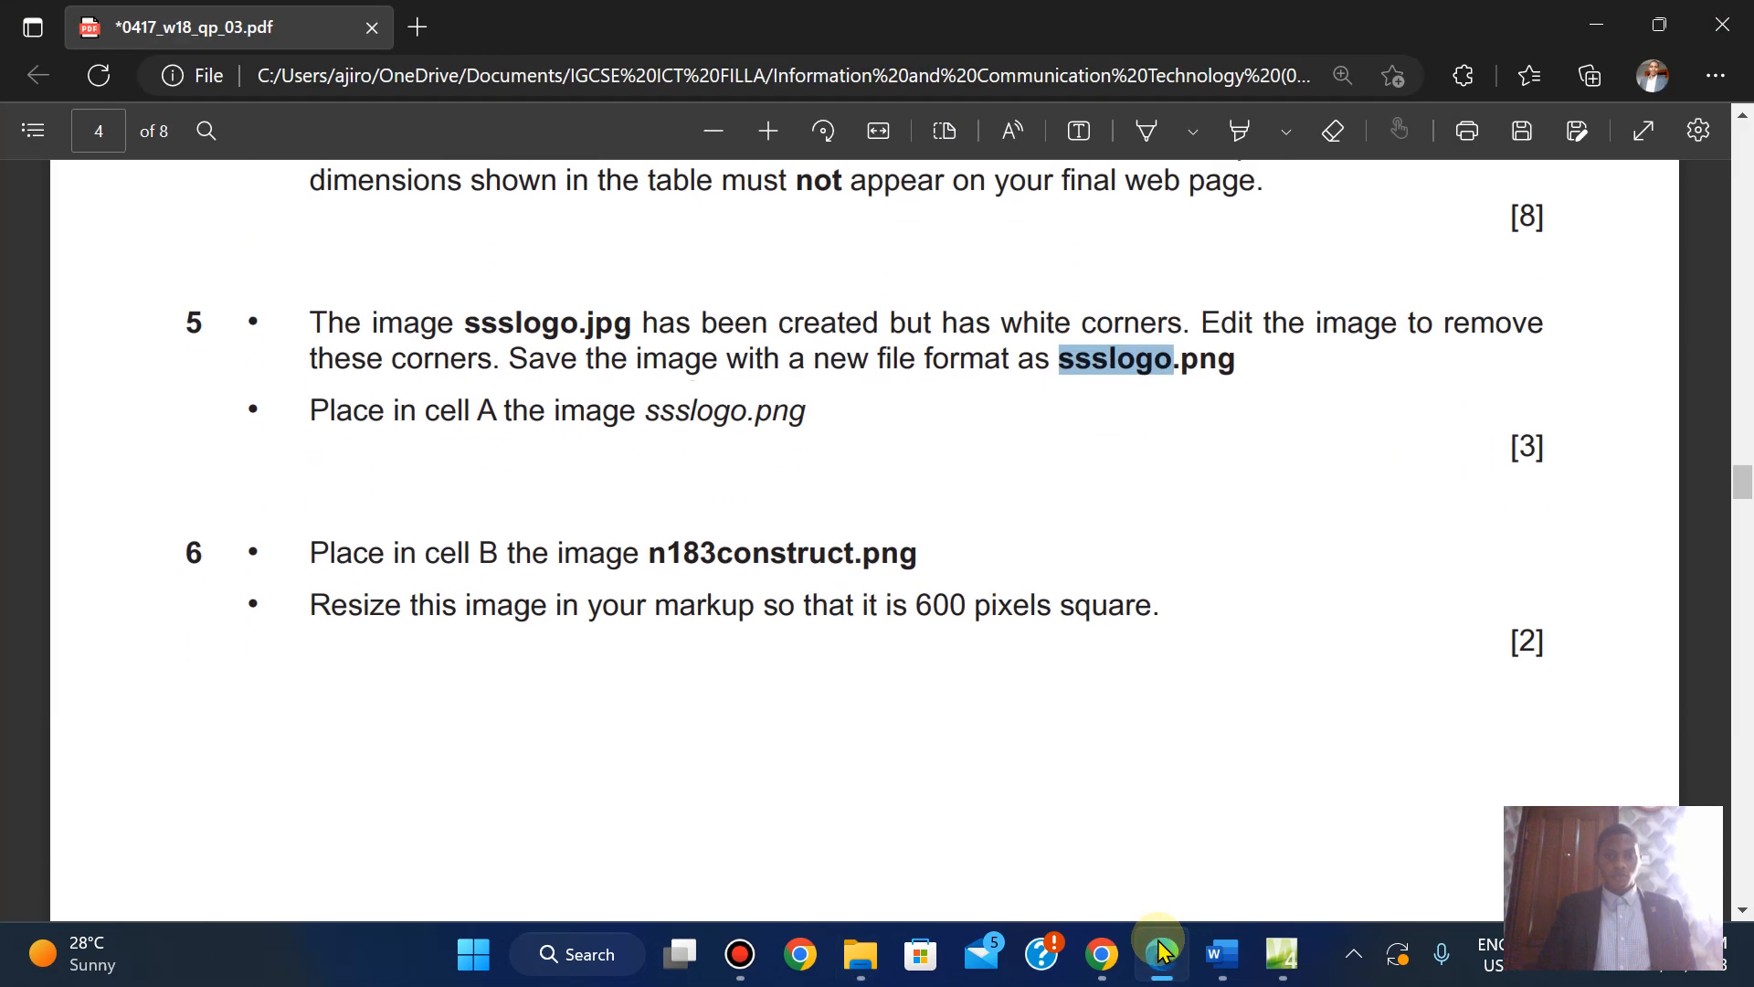
{"action": "key", "text": "Up"}
{"action": "key", "text": "Up"}
{"action": "key", "text": "Up"}
{"action": "key", "text": "Up"}
{"action": "key", "text": "Up"}
{"action": "key", "text": "Up"}
{"action": "key", "text": "Up"}
{"action": "key", "text": "Up"}
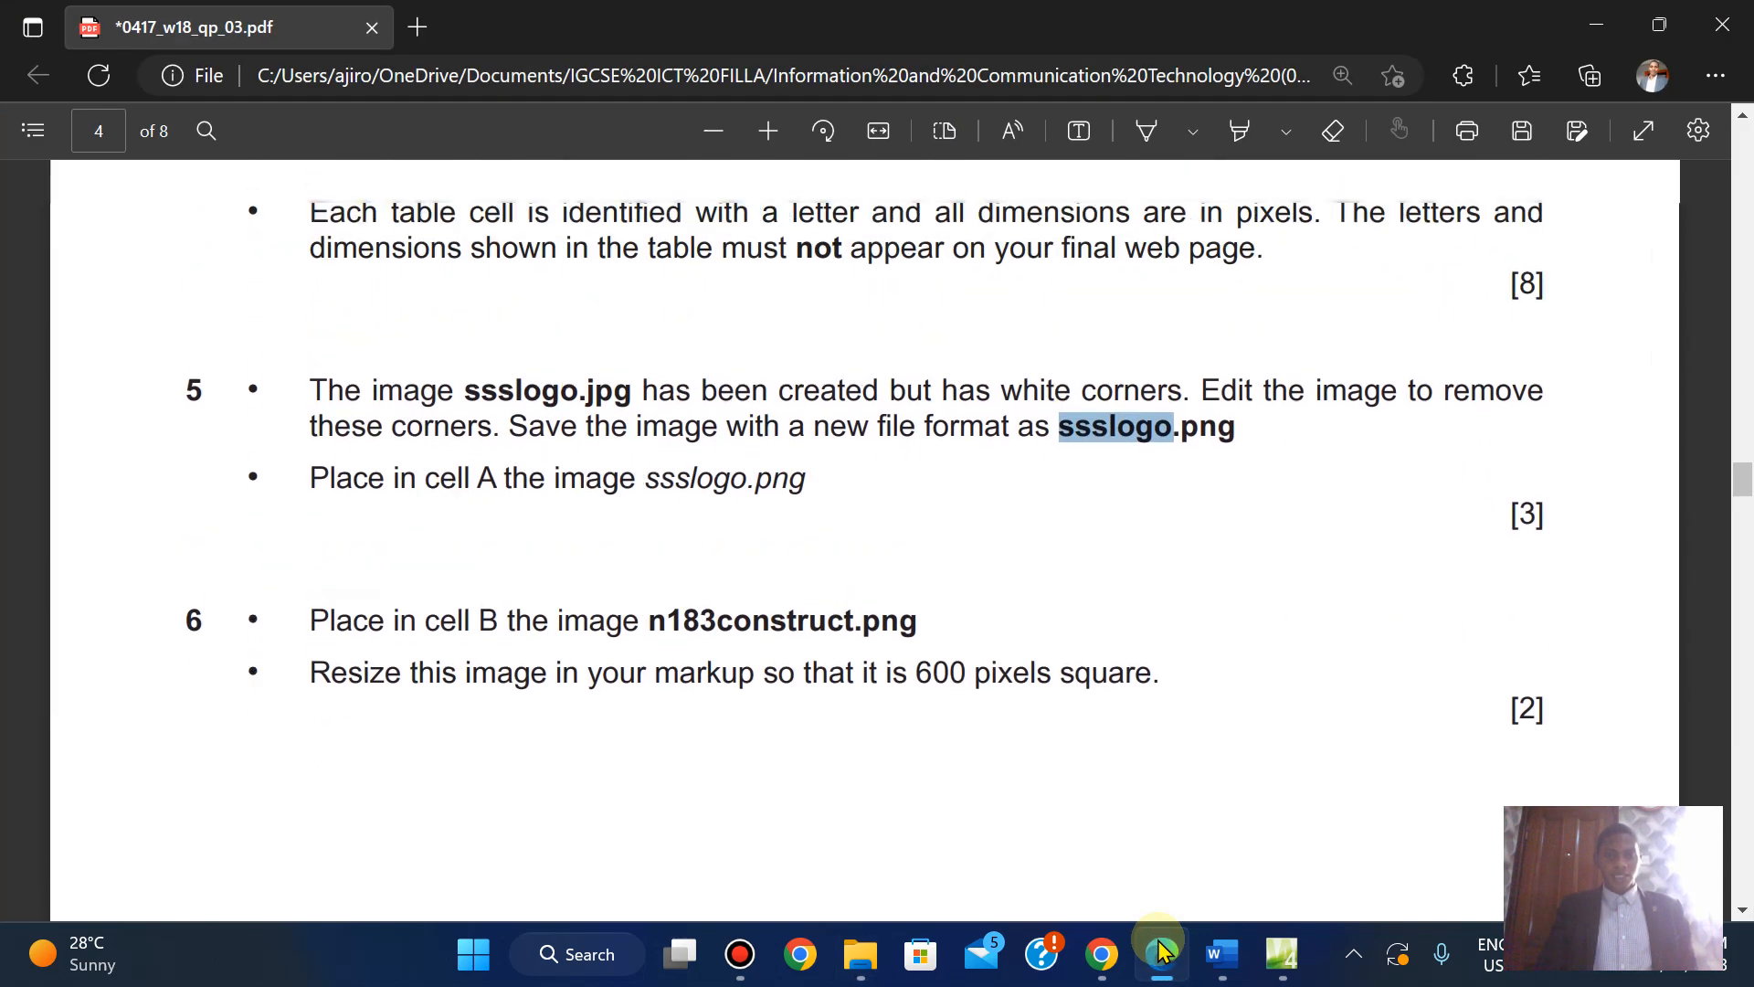
{"action": "key", "text": "Up"}
{"action": "key", "text": "Up"}
{"action": "key", "text": "Up"}
{"action": "key", "text": "Up"}
{"action": "key", "text": "Up"}
{"action": "key", "text": "Up"}
{"action": "key", "text": "Up"}
{"action": "key", "text": "Up"}
{"action": "key", "text": "Up"}
{"action": "key", "text": "Up"}
{"action": "key", "text": "Up"}
{"action": "key", "text": "Up"}
{"action": "key", "text": "Up"}
{"action": "key", "text": "Up"}
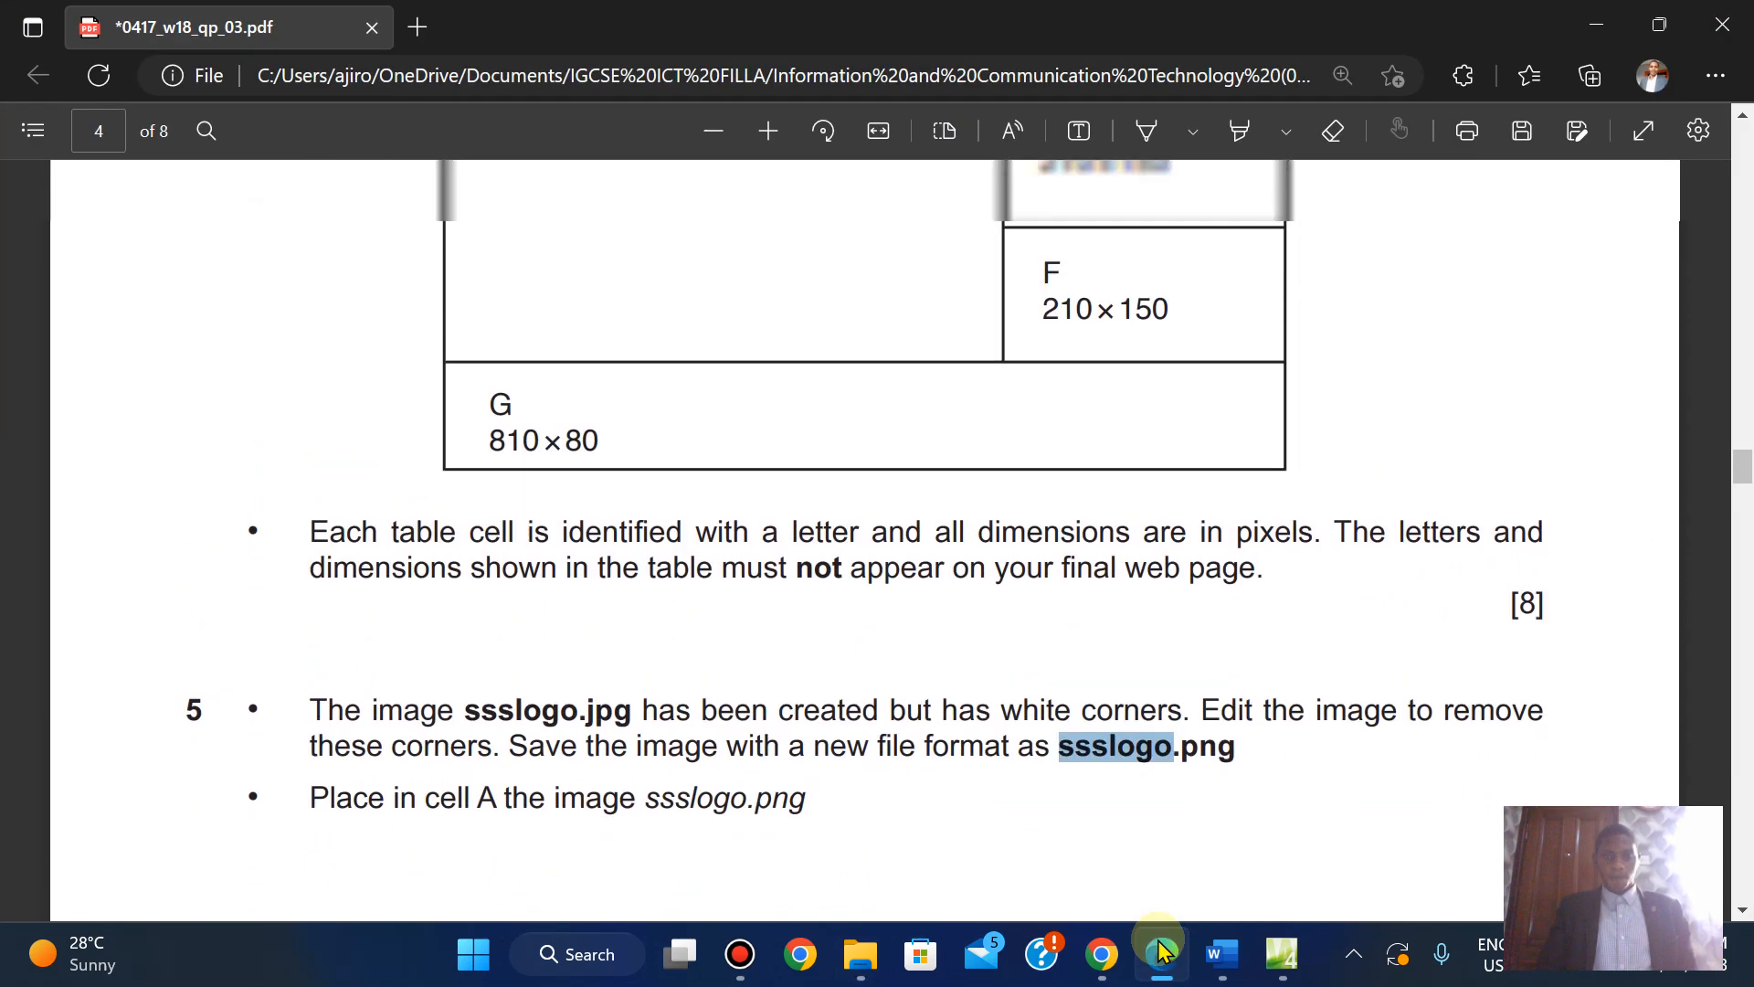
{"action": "key", "text": "Down"}
{"action": "key", "text": "Down"}
{"action": "key", "text": "Down"}
{"action": "key", "text": "Down"}
{"action": "key", "text": "Down"}
{"action": "key", "text": "Down"}
{"action": "key", "text": "Down"}
{"action": "key", "text": "Down"}
{"action": "key", "text": "Down"}
{"action": "key", "text": "Down"}
{"action": "key", "text": "Down"}
{"action": "key", "text": "Down"}
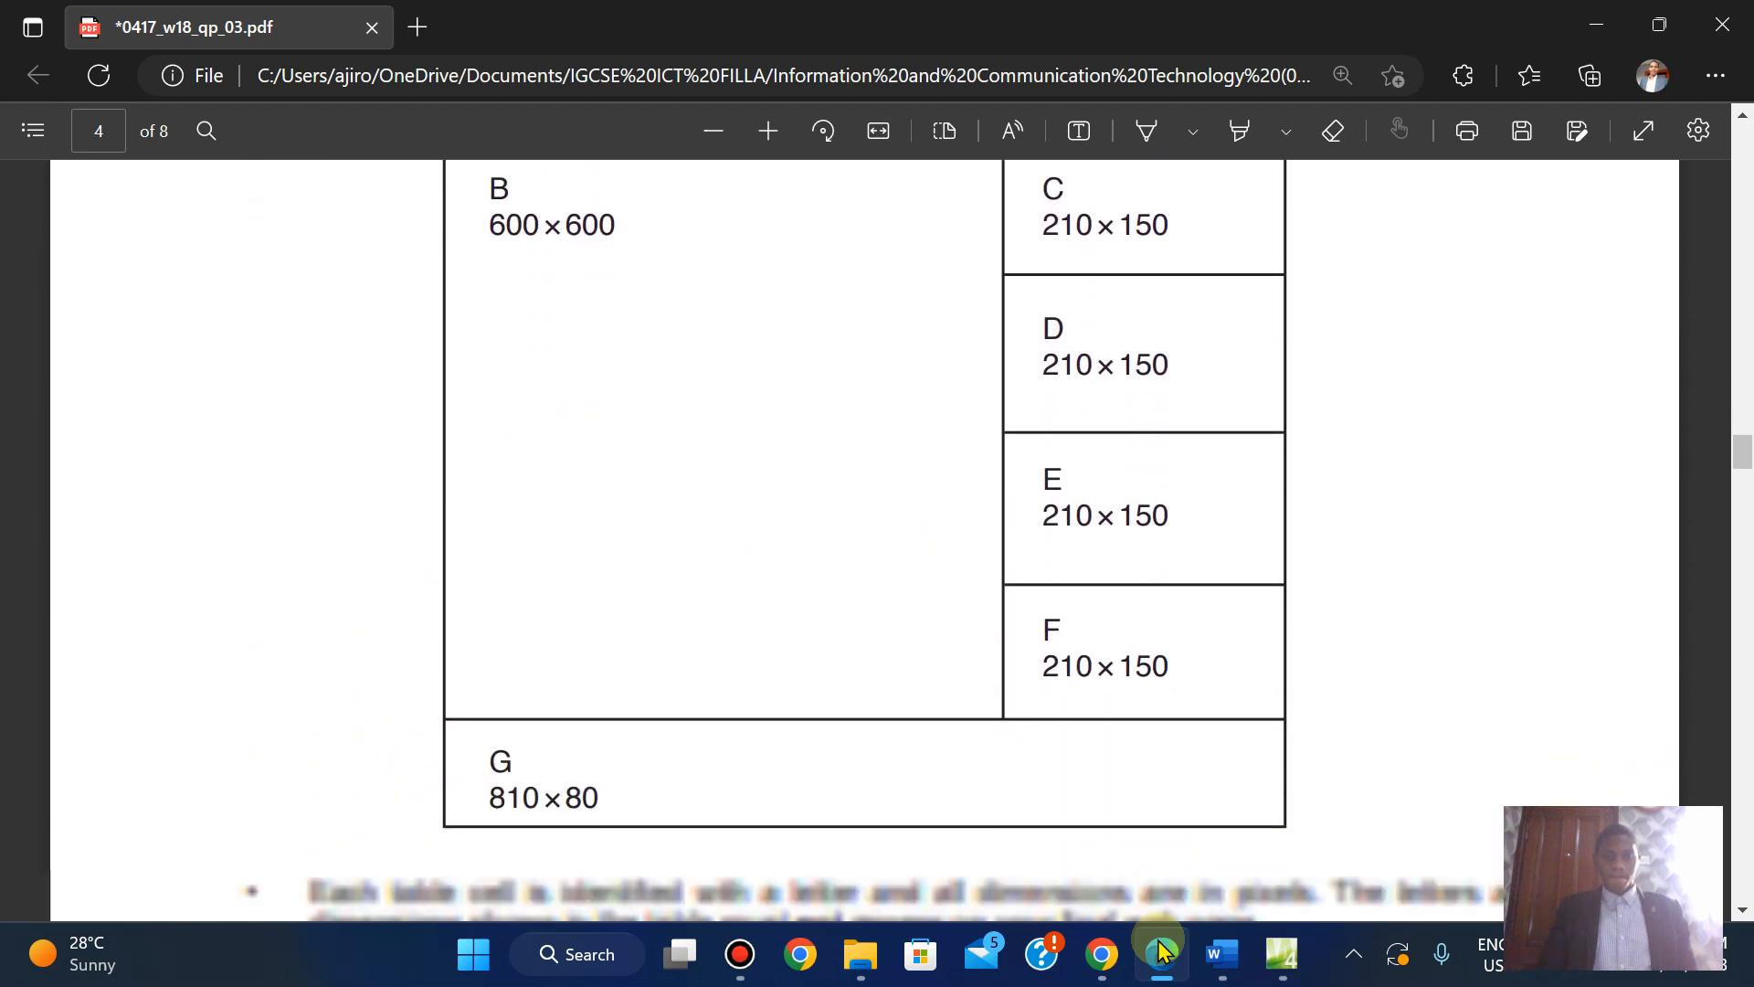
Place the cursor in the top table cell of sheds.html in Expression Web and look up cell A's dimensions in the exam paper
{"action": "left_click", "coordinate": [1303, 961]}
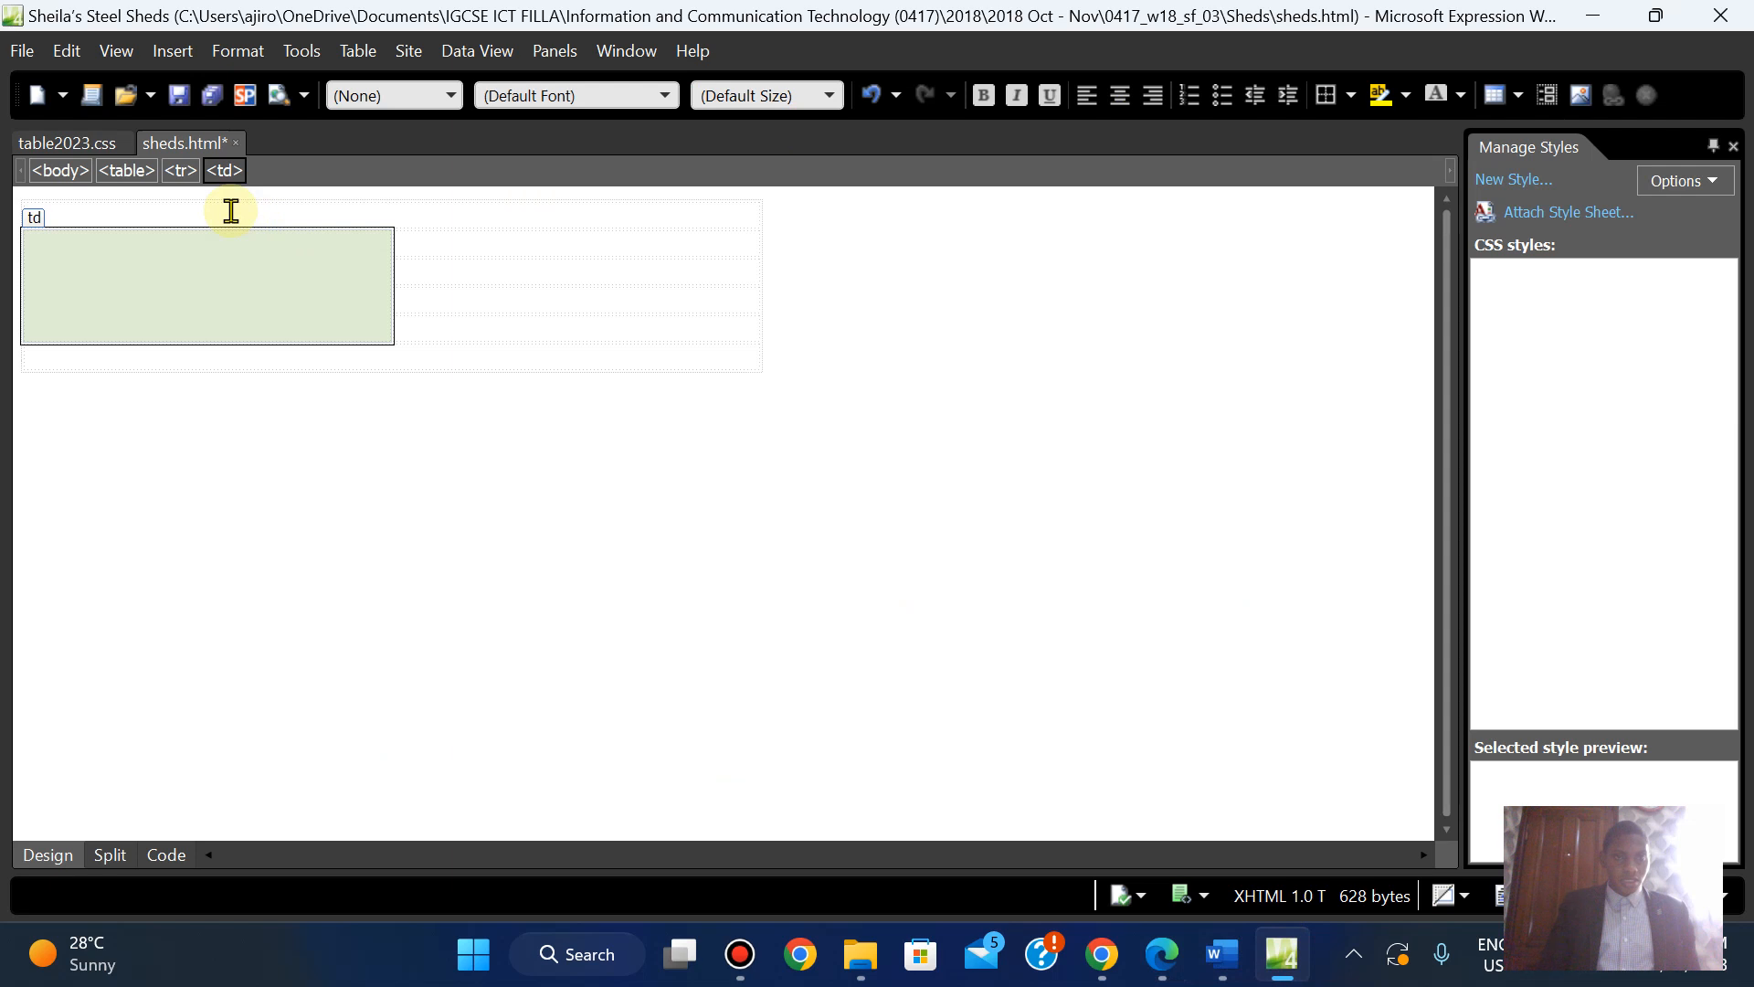
{"action": "left_click", "coordinate": [232, 210]}
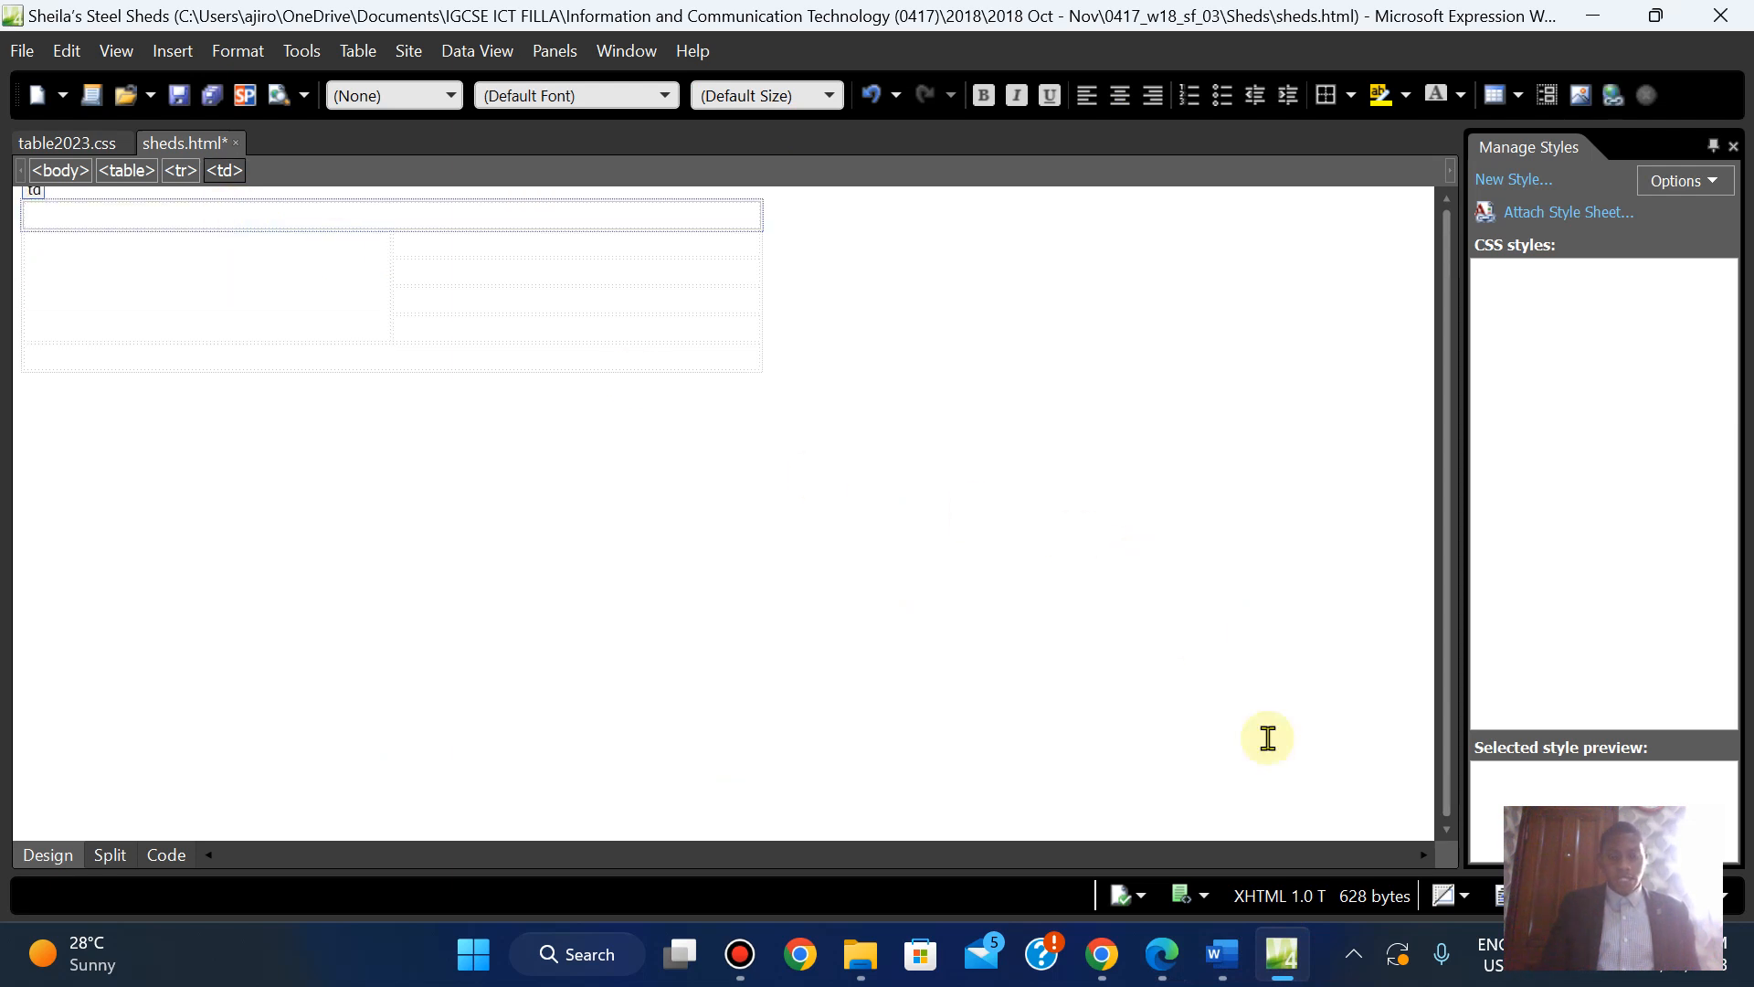
{"action": "left_click", "coordinate": [1162, 956]}
{"action": "key", "text": "Up"}
{"action": "key", "text": "Up"}
{"action": "key", "text": "Up"}
{"action": "key", "text": "Up"}
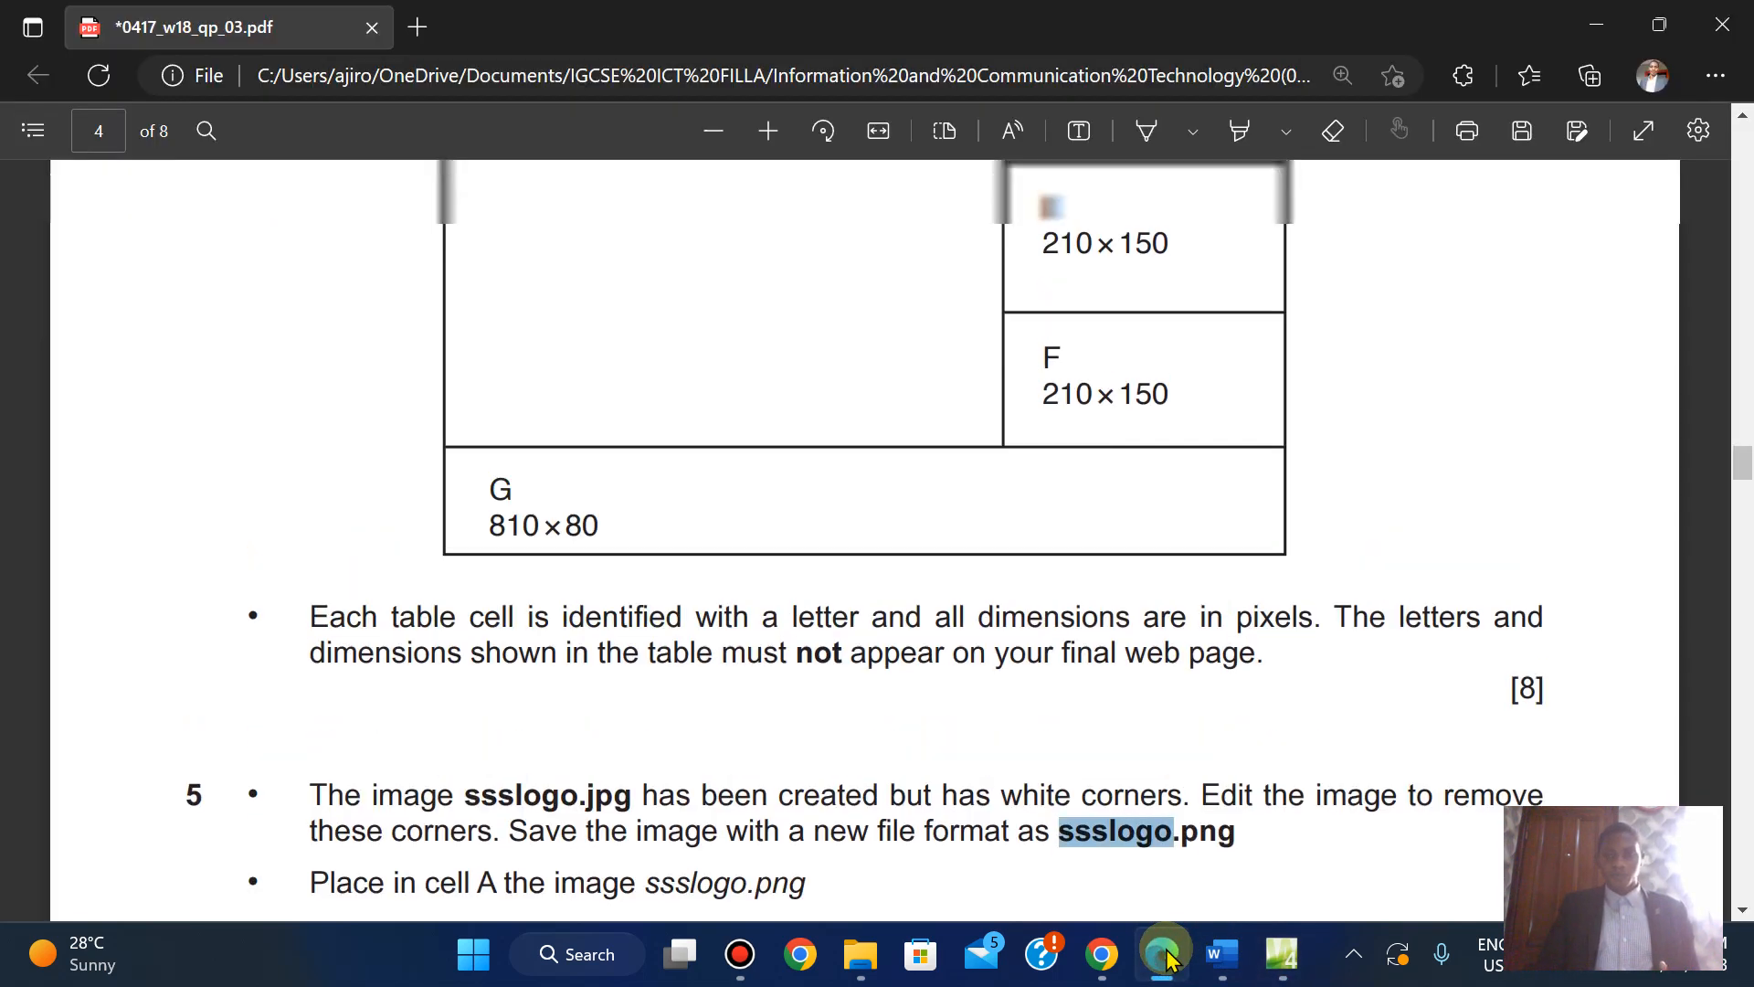
{"action": "key", "text": "Up"}
{"action": "key", "text": "Up"}
{"action": "key", "text": "Up"}
{"action": "key", "text": "Up"}
{"action": "key", "text": "Up"}
{"action": "key", "text": "Up"}
{"action": "key", "text": "Up"}
{"action": "key", "text": "Up"}
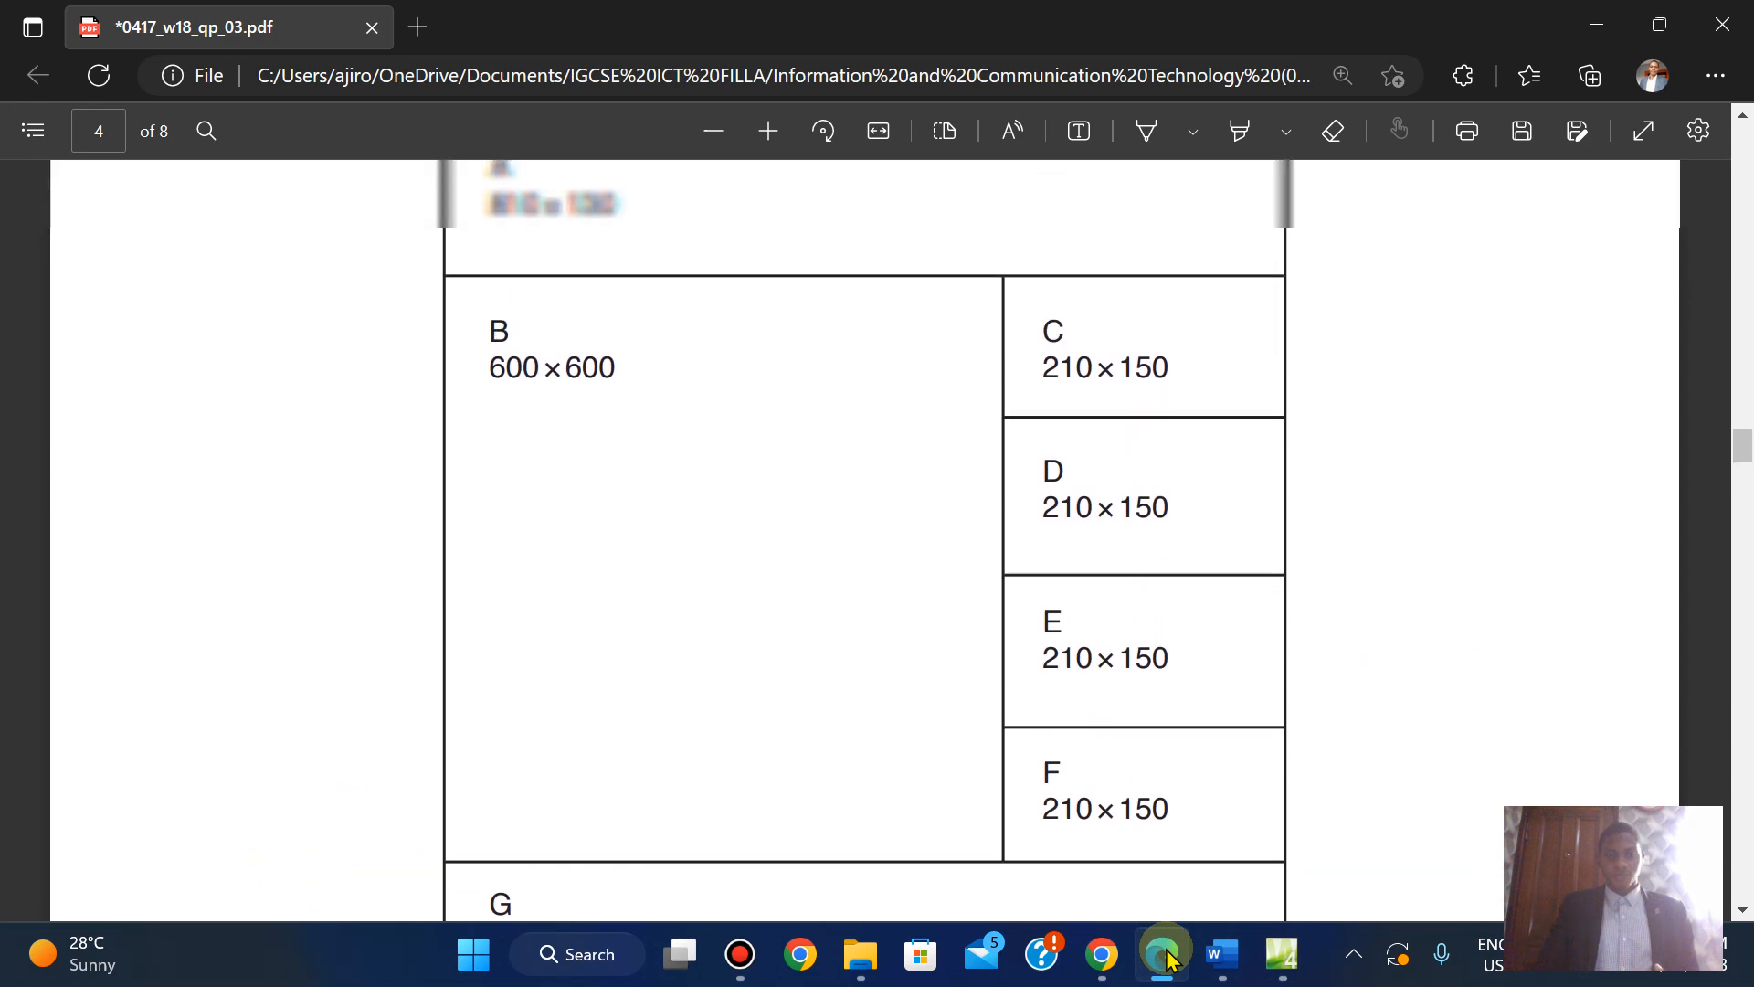
{"action": "key", "text": "Up"}
{"action": "key", "text": "Up"}
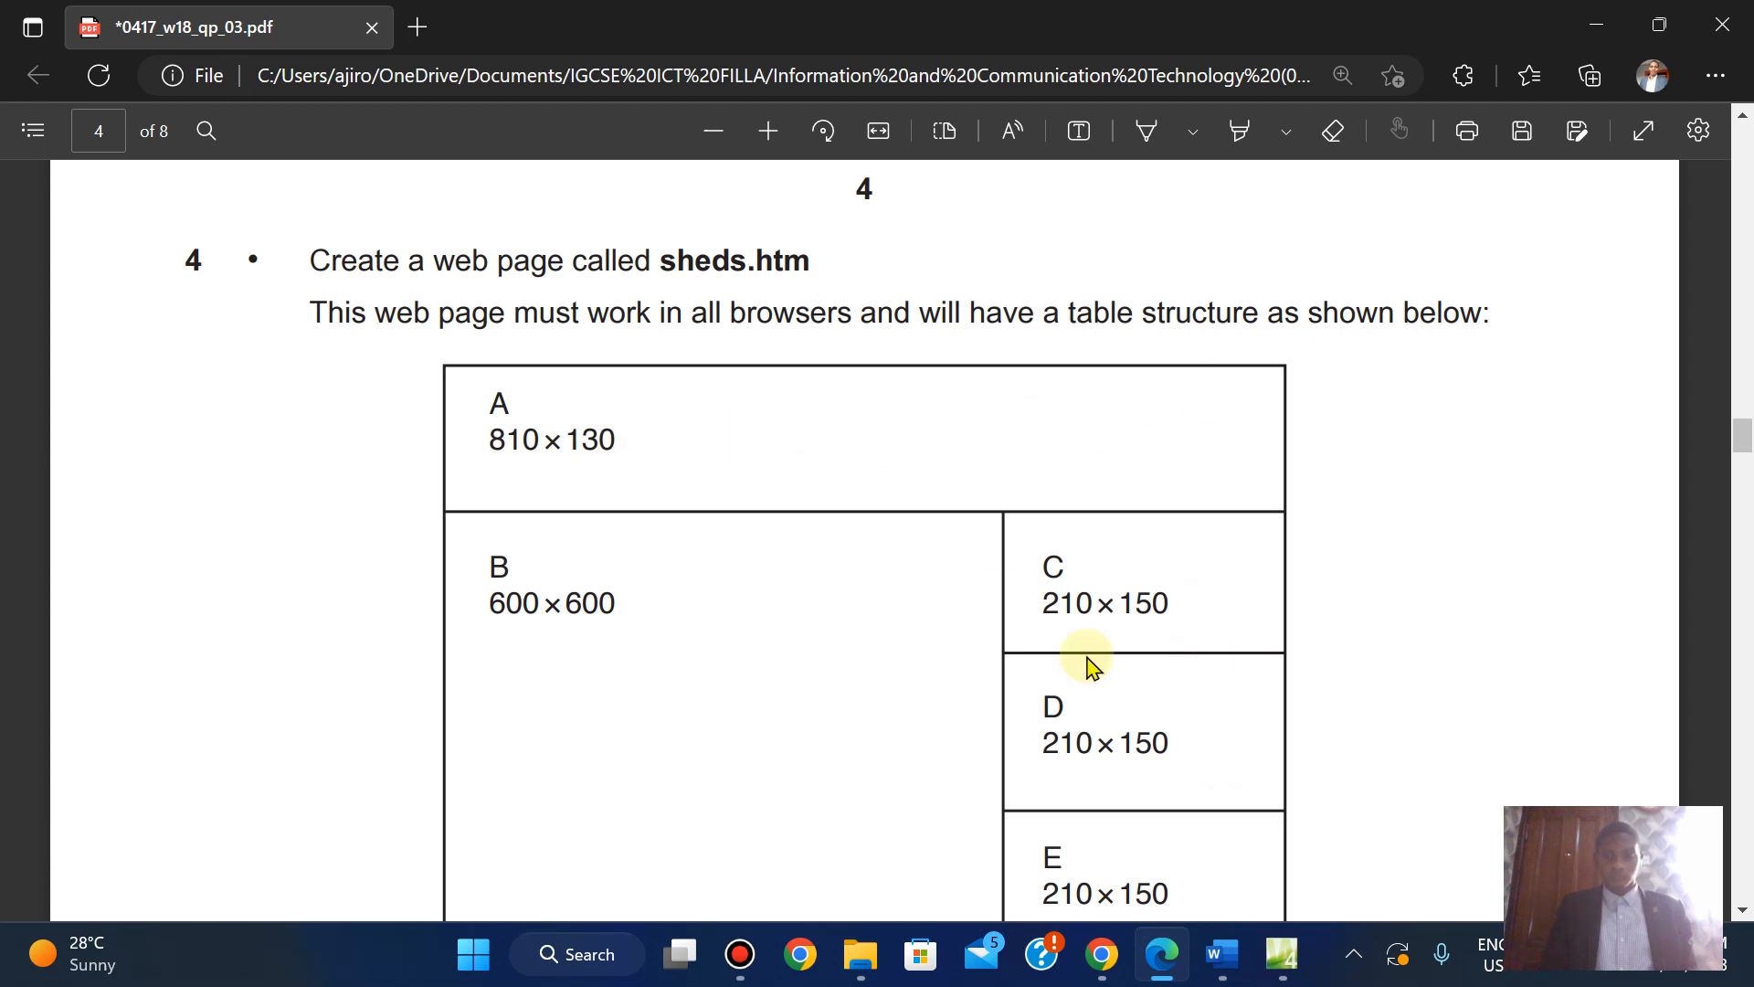
Return to Expression Web and inspect the size settings in the table's properties, leaving them unedited
{"action": "left_click", "coordinate": [1267, 965]}
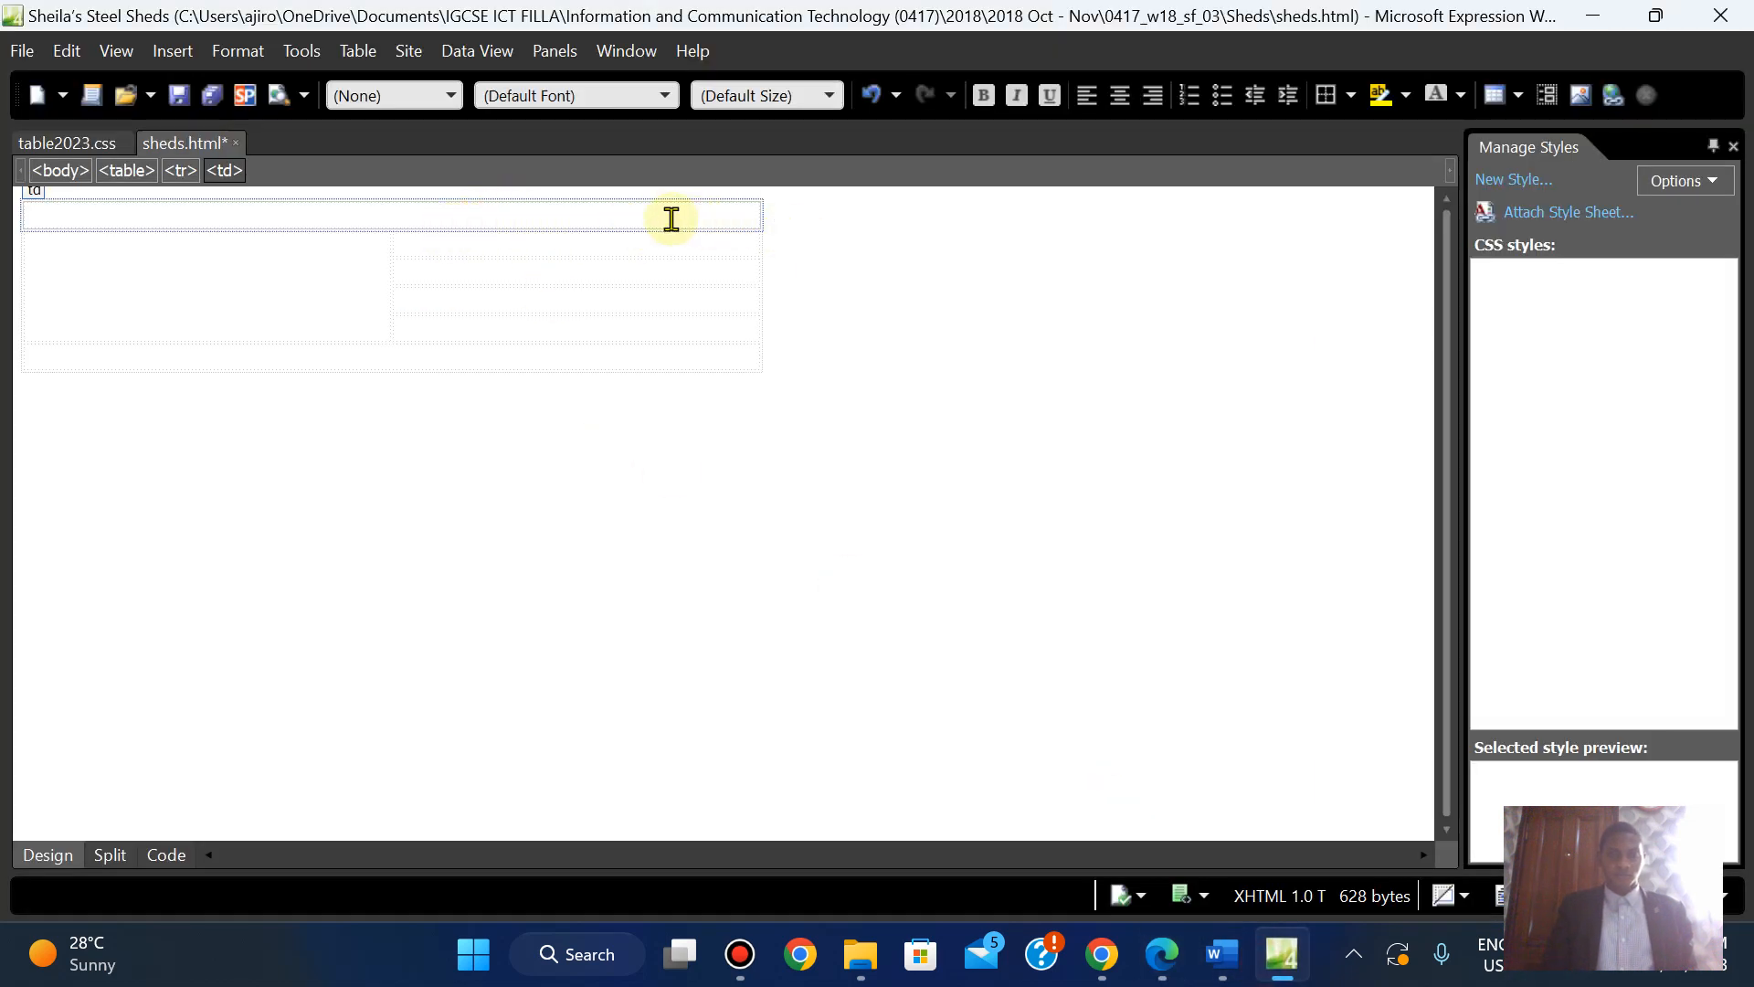
{"action": "right_click", "coordinate": [670, 219]}
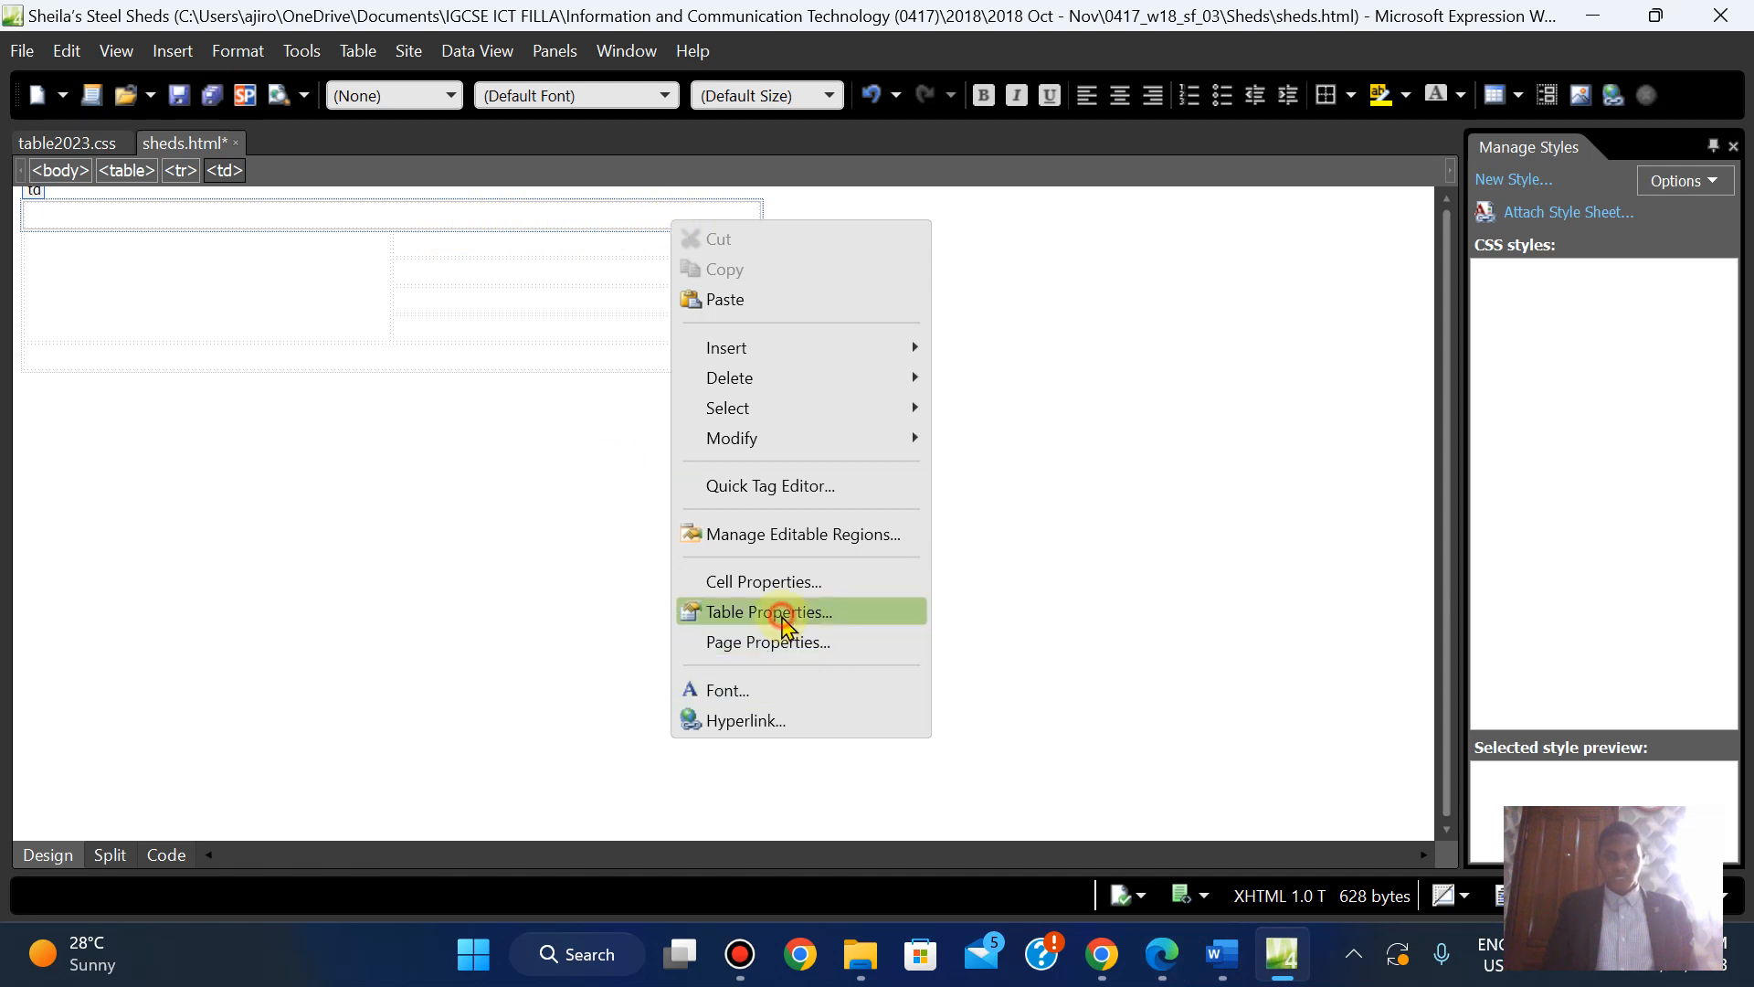
{"action": "left_click", "coordinate": [782, 612]}
{"action": "left_click", "coordinate": [1168, 146]}
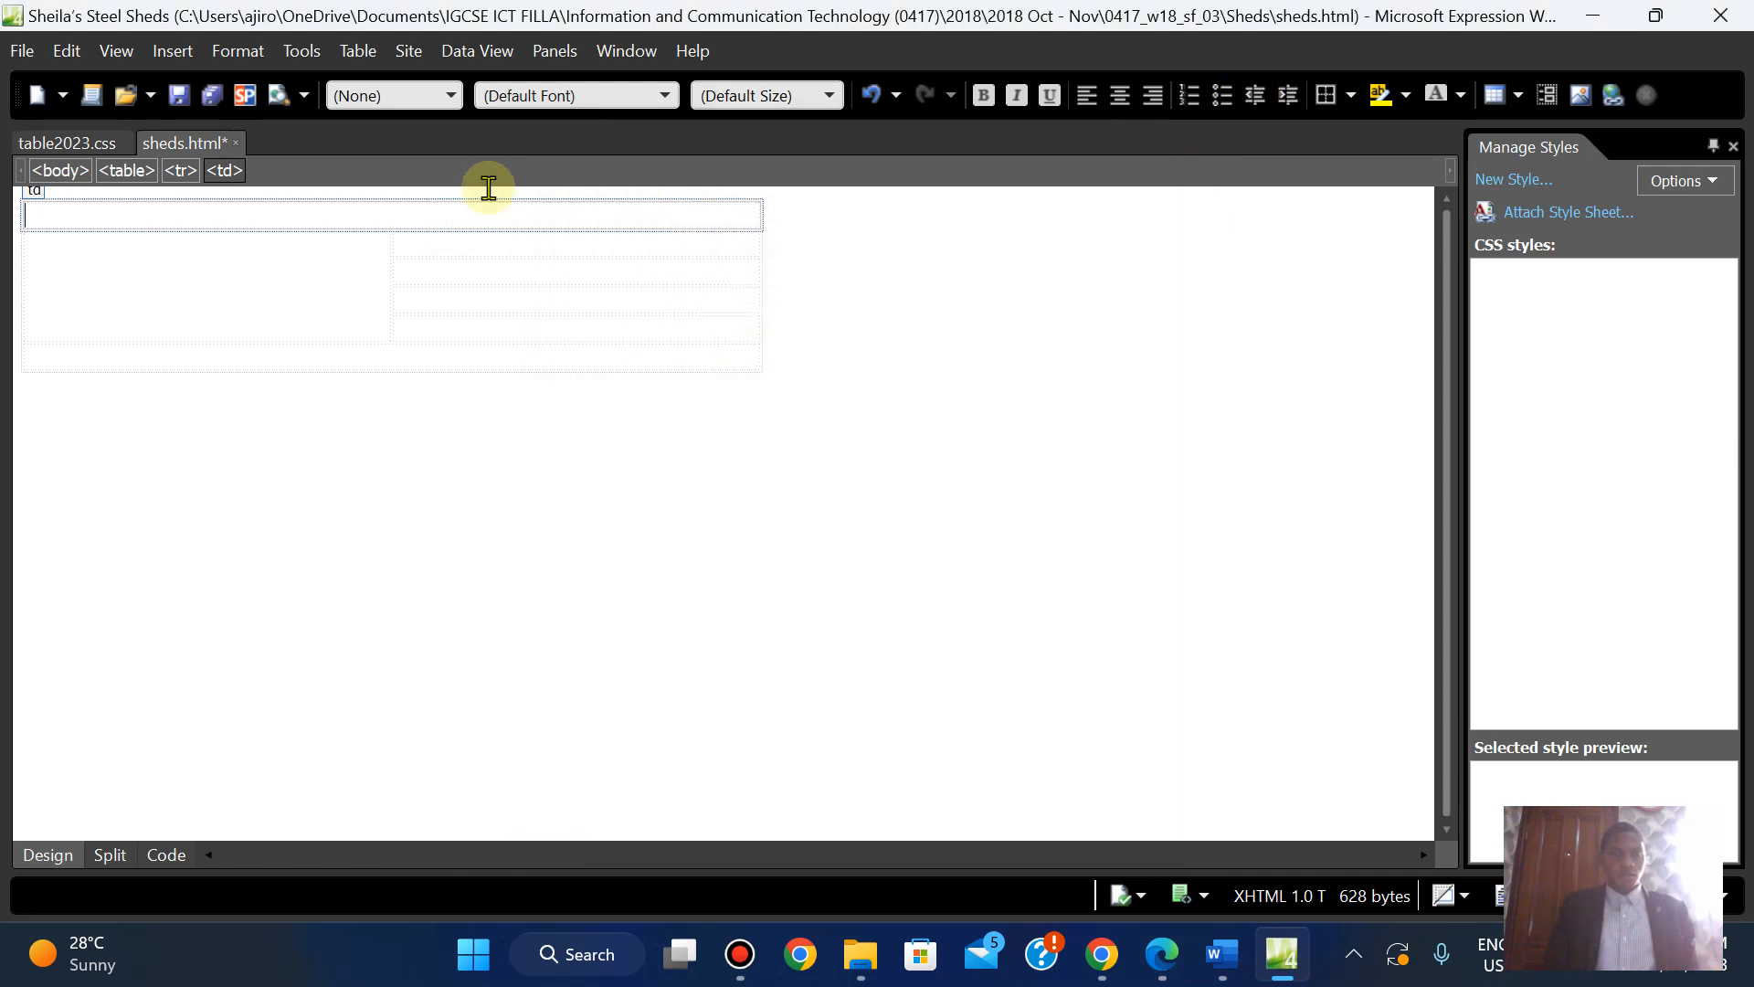
{"action": "mouse_move", "coordinate": [1188, 975]}
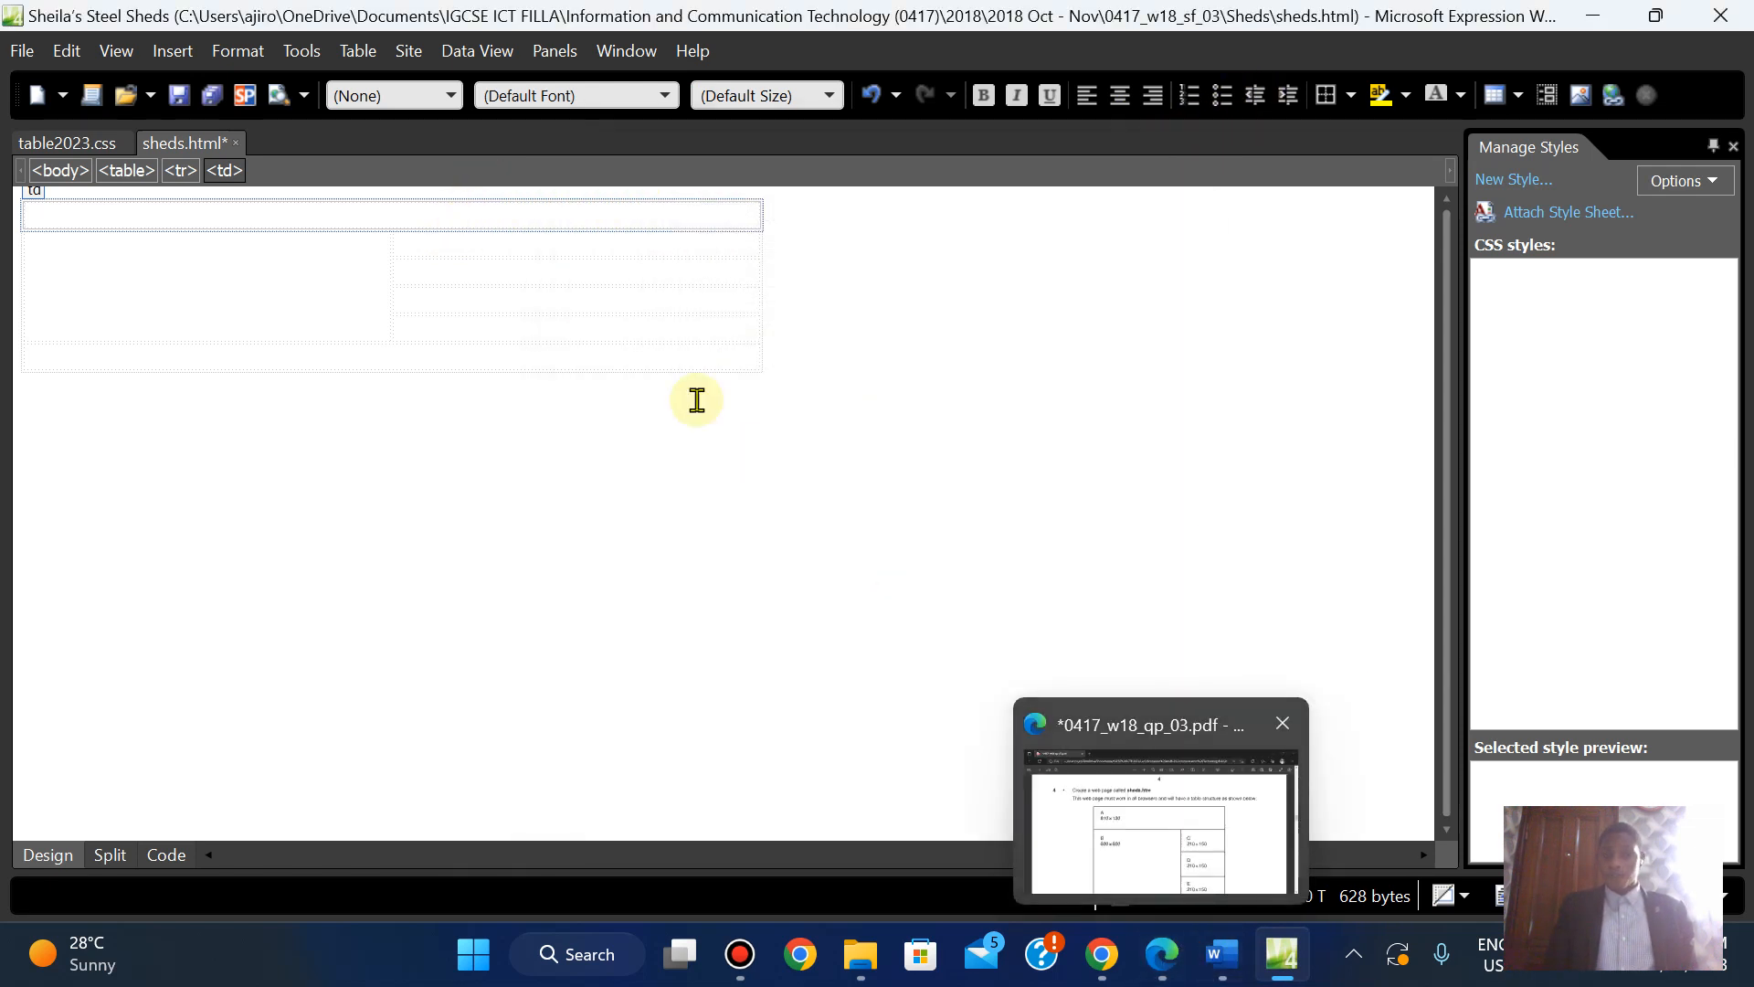
{"action": "right_click", "coordinate": [570, 212]}
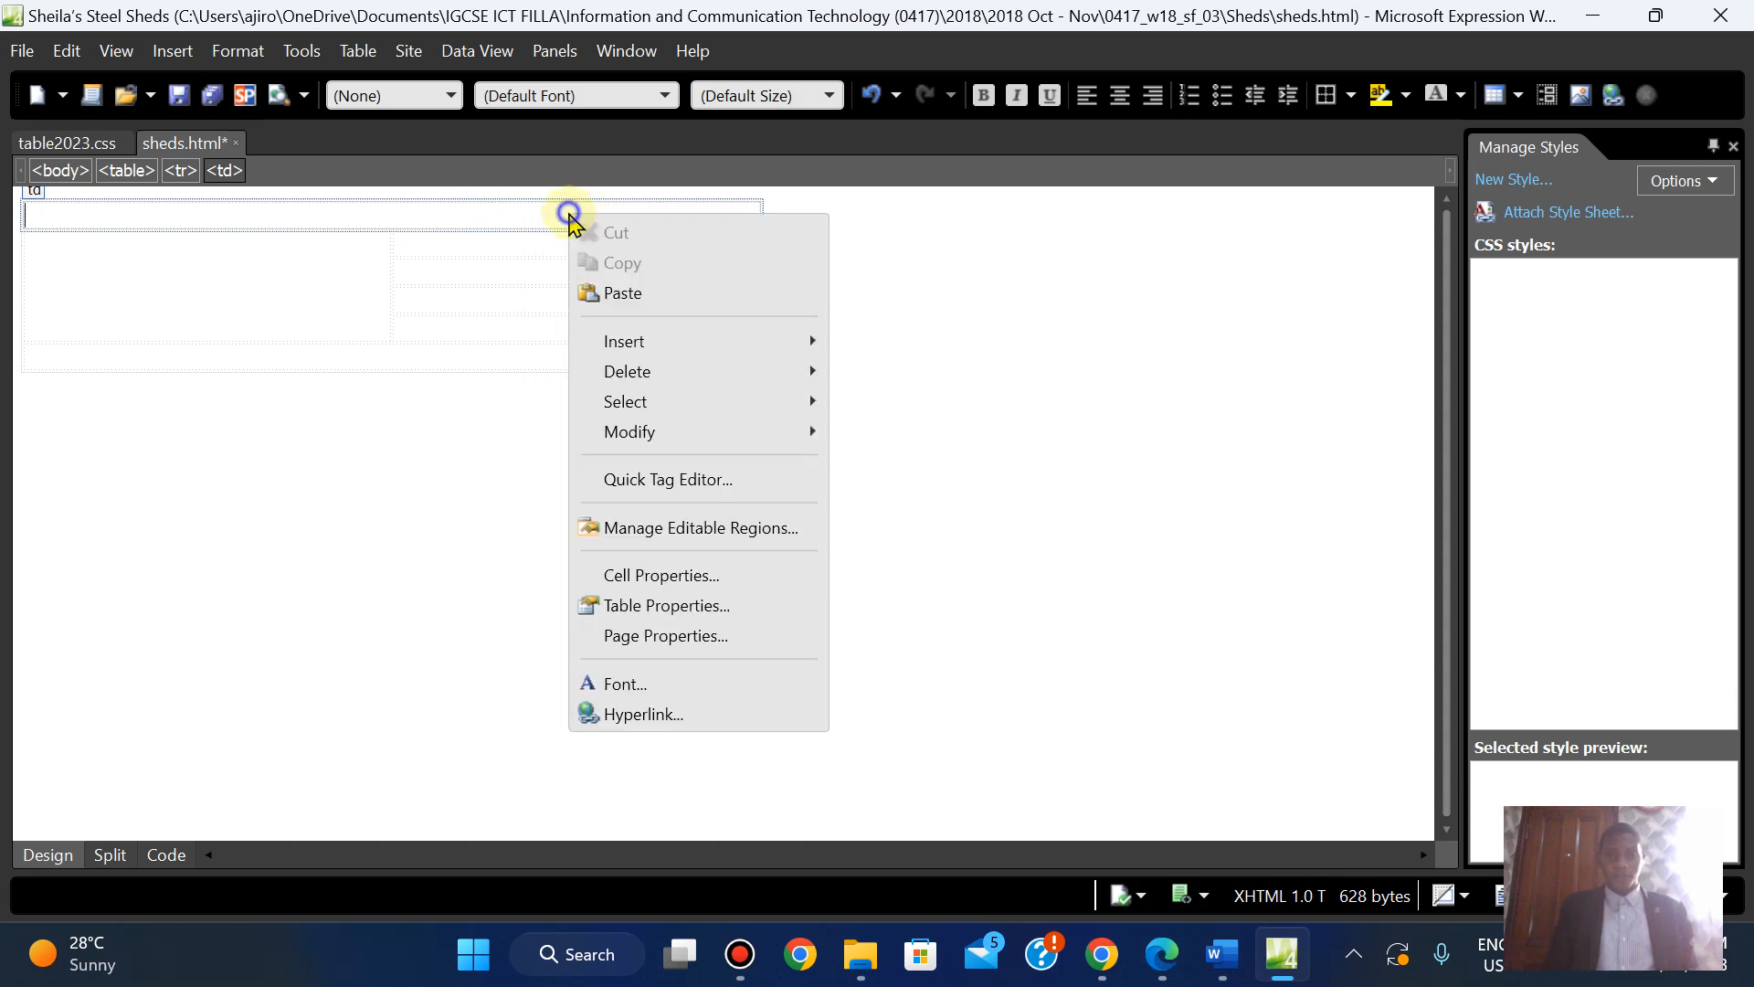
{"action": "left_click", "coordinate": [654, 607]}
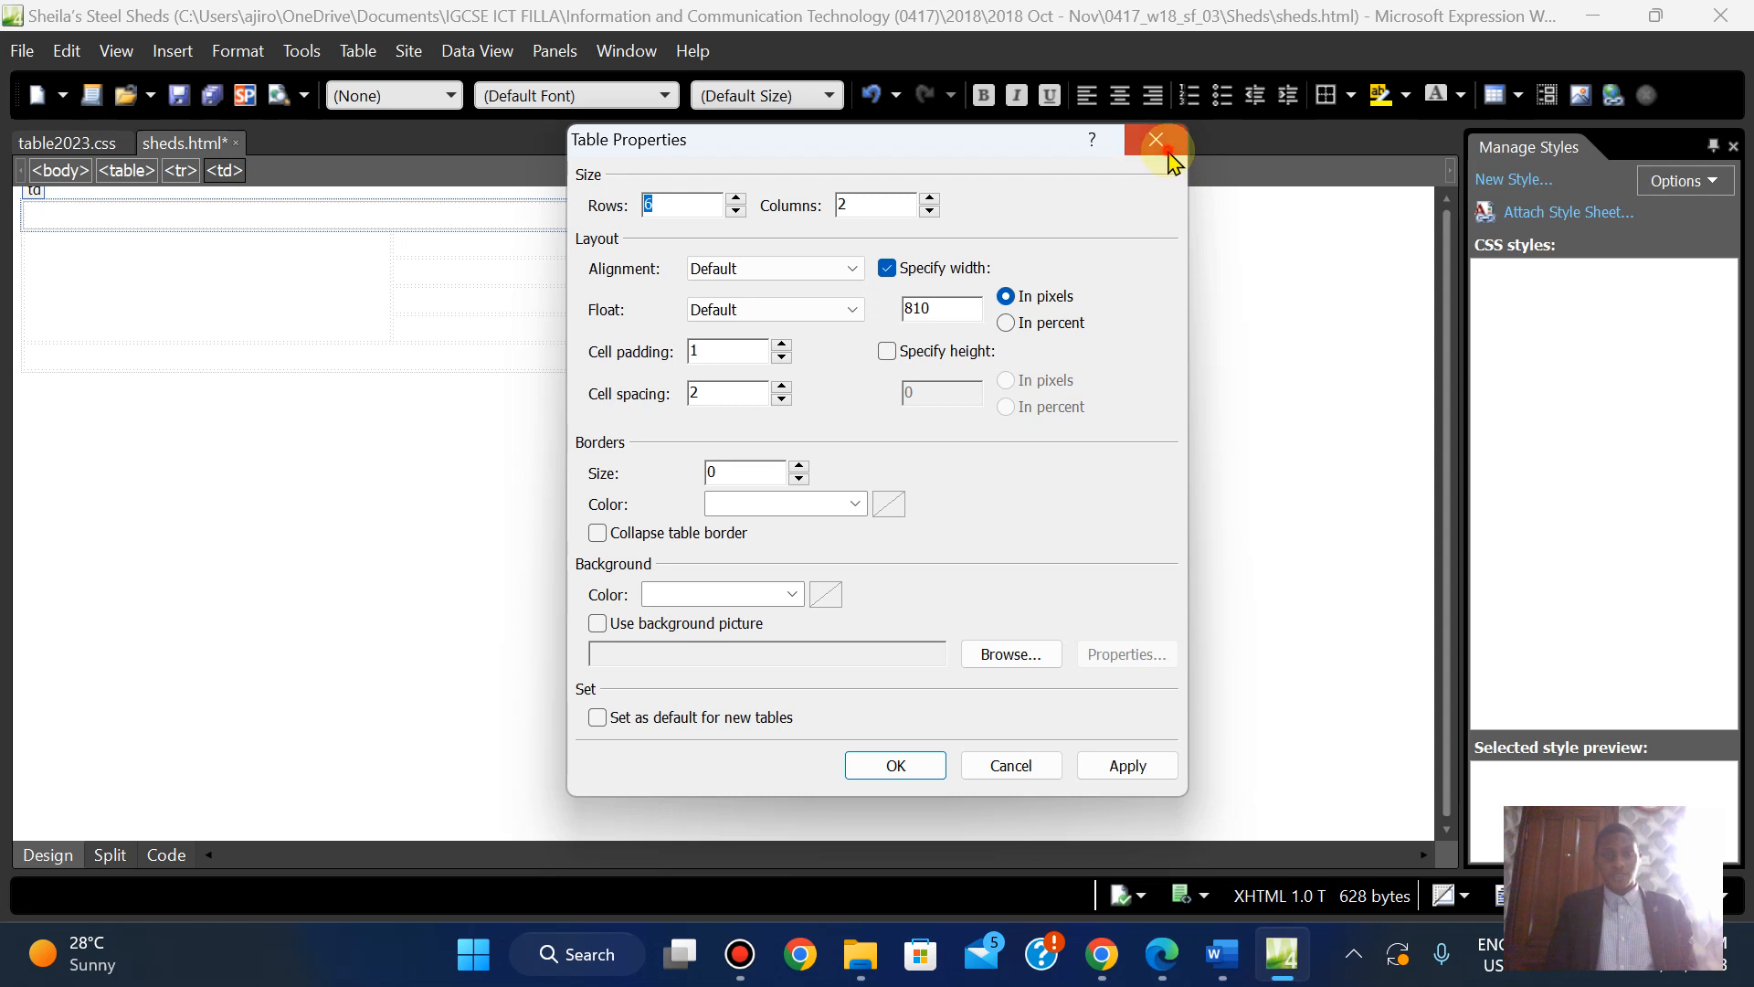
{"action": "left_click", "coordinate": [1156, 140]}
Recheck cell A's dimensions in the exam paper, set the top table cell's height to 130 pixels, and return to the paper
{"action": "left_click", "coordinate": [1181, 936]}
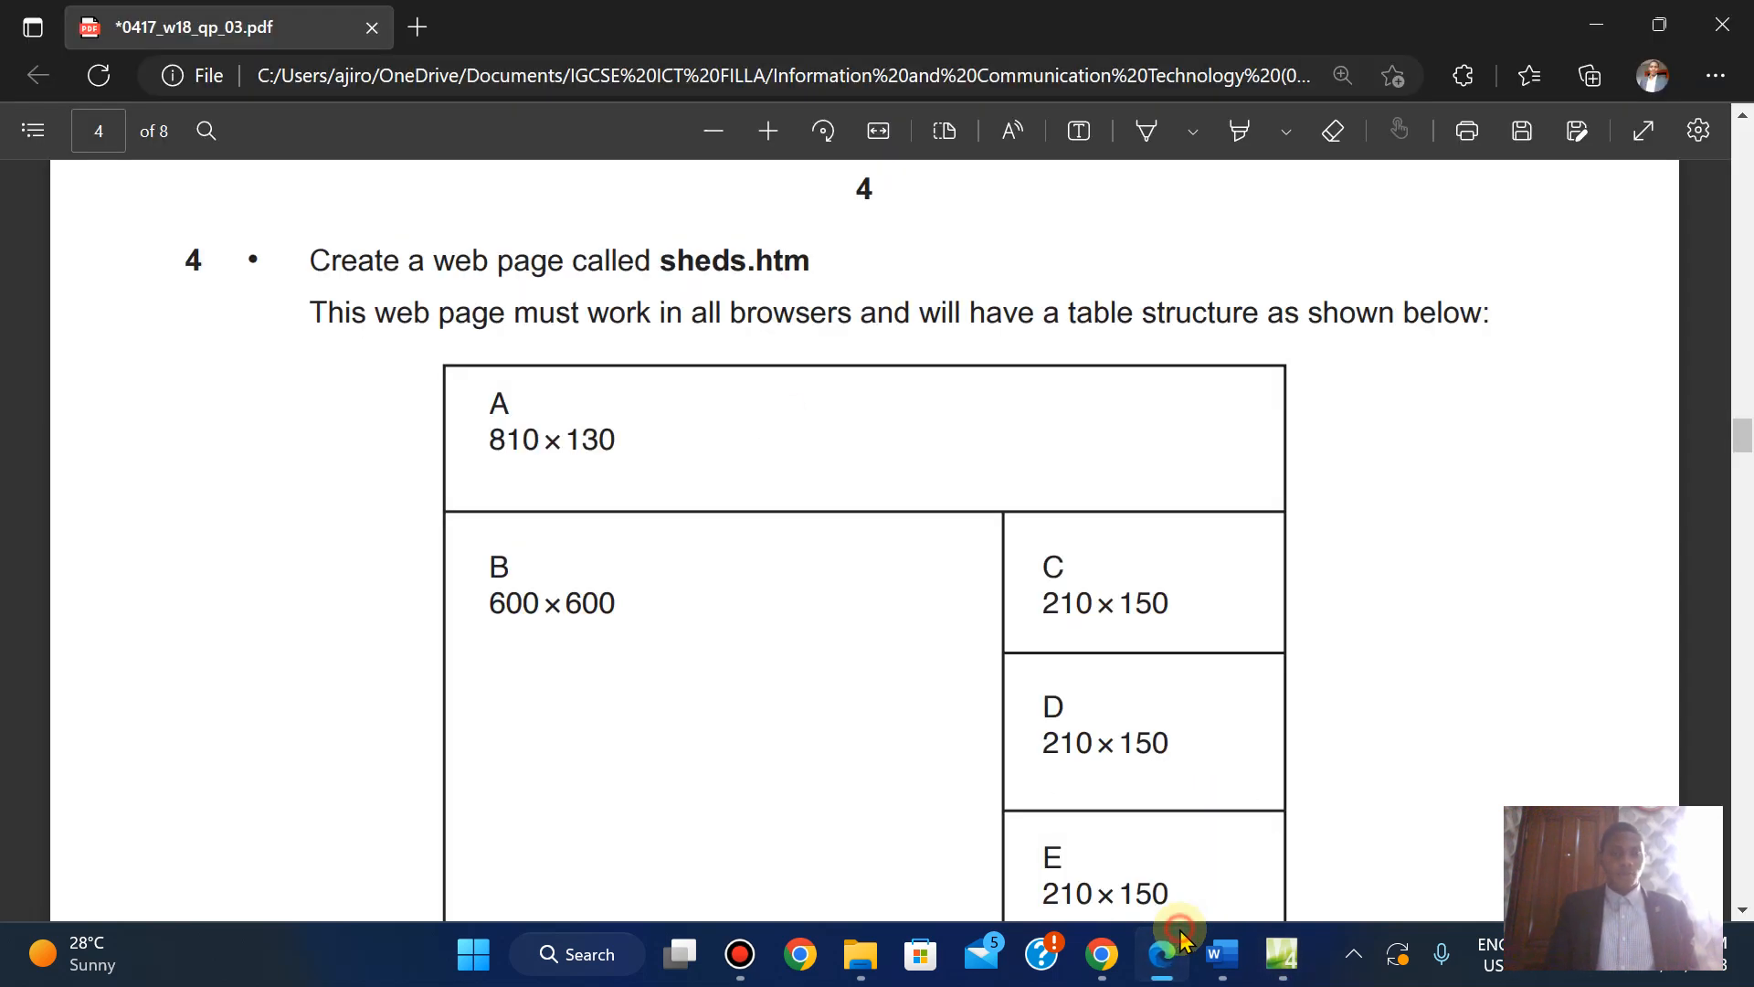
{"action": "left_click", "coordinate": [1181, 937]}
{"action": "right_click", "coordinate": [182, 212]}
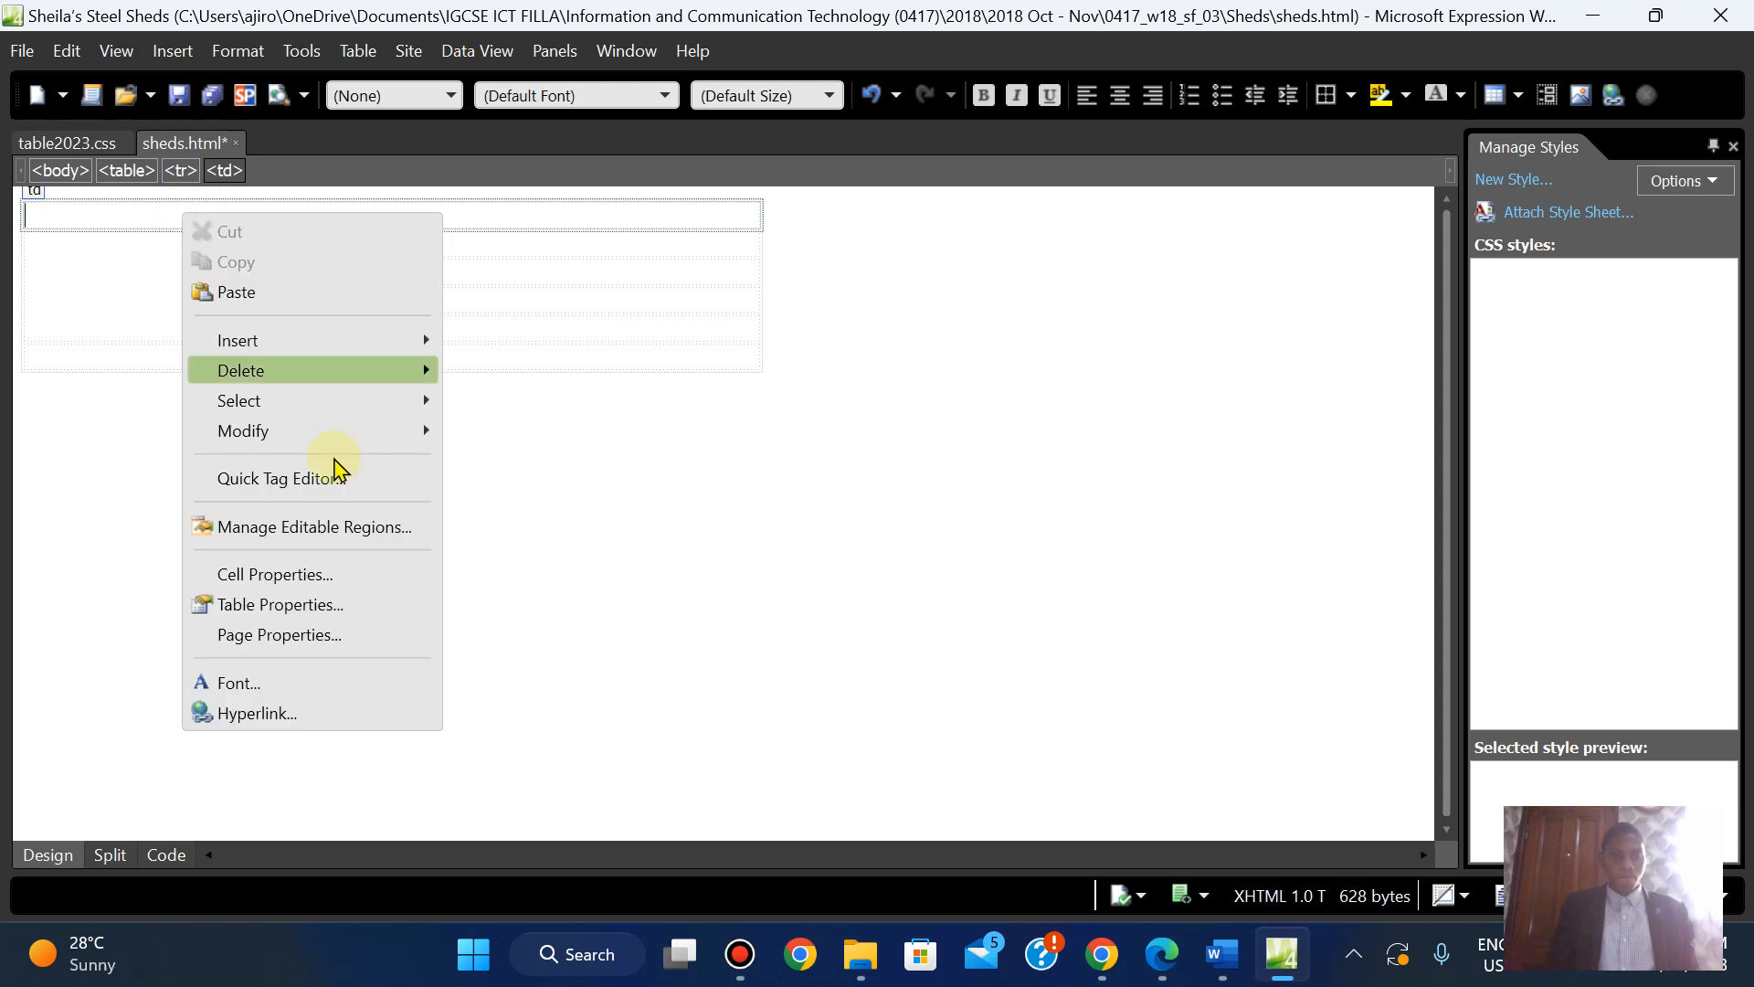
{"action": "left_click", "coordinate": [290, 580]}
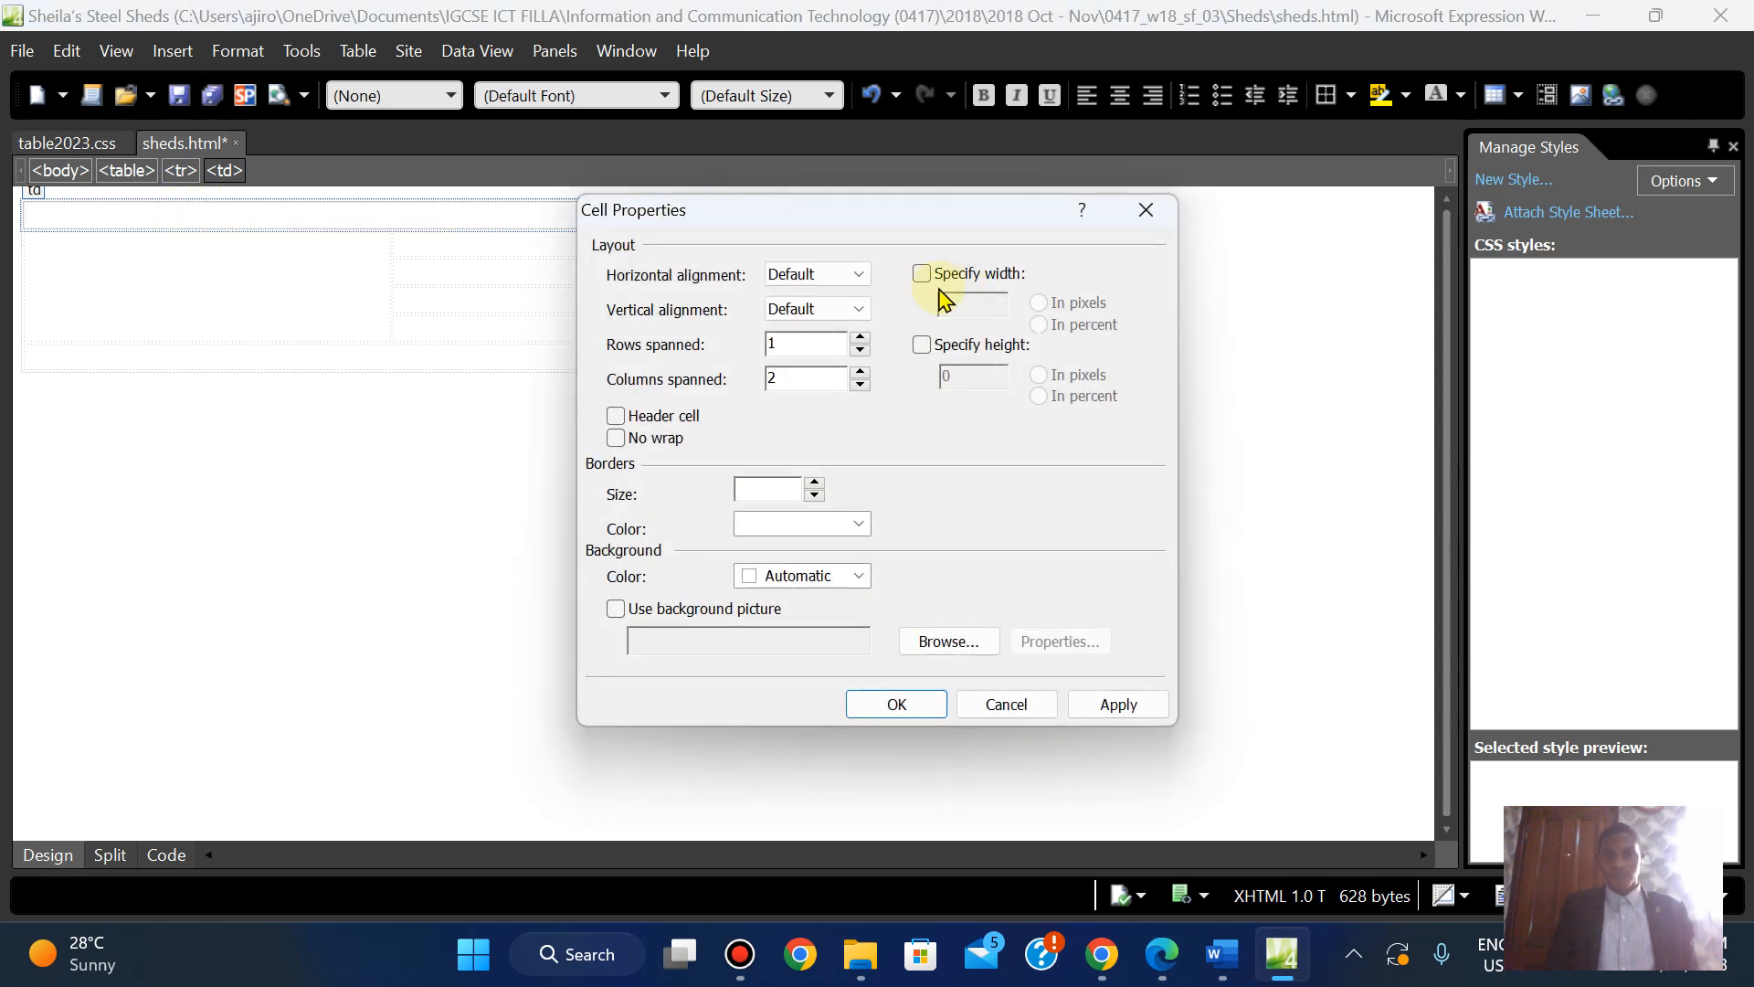
{"action": "left_click", "coordinate": [923, 346]}
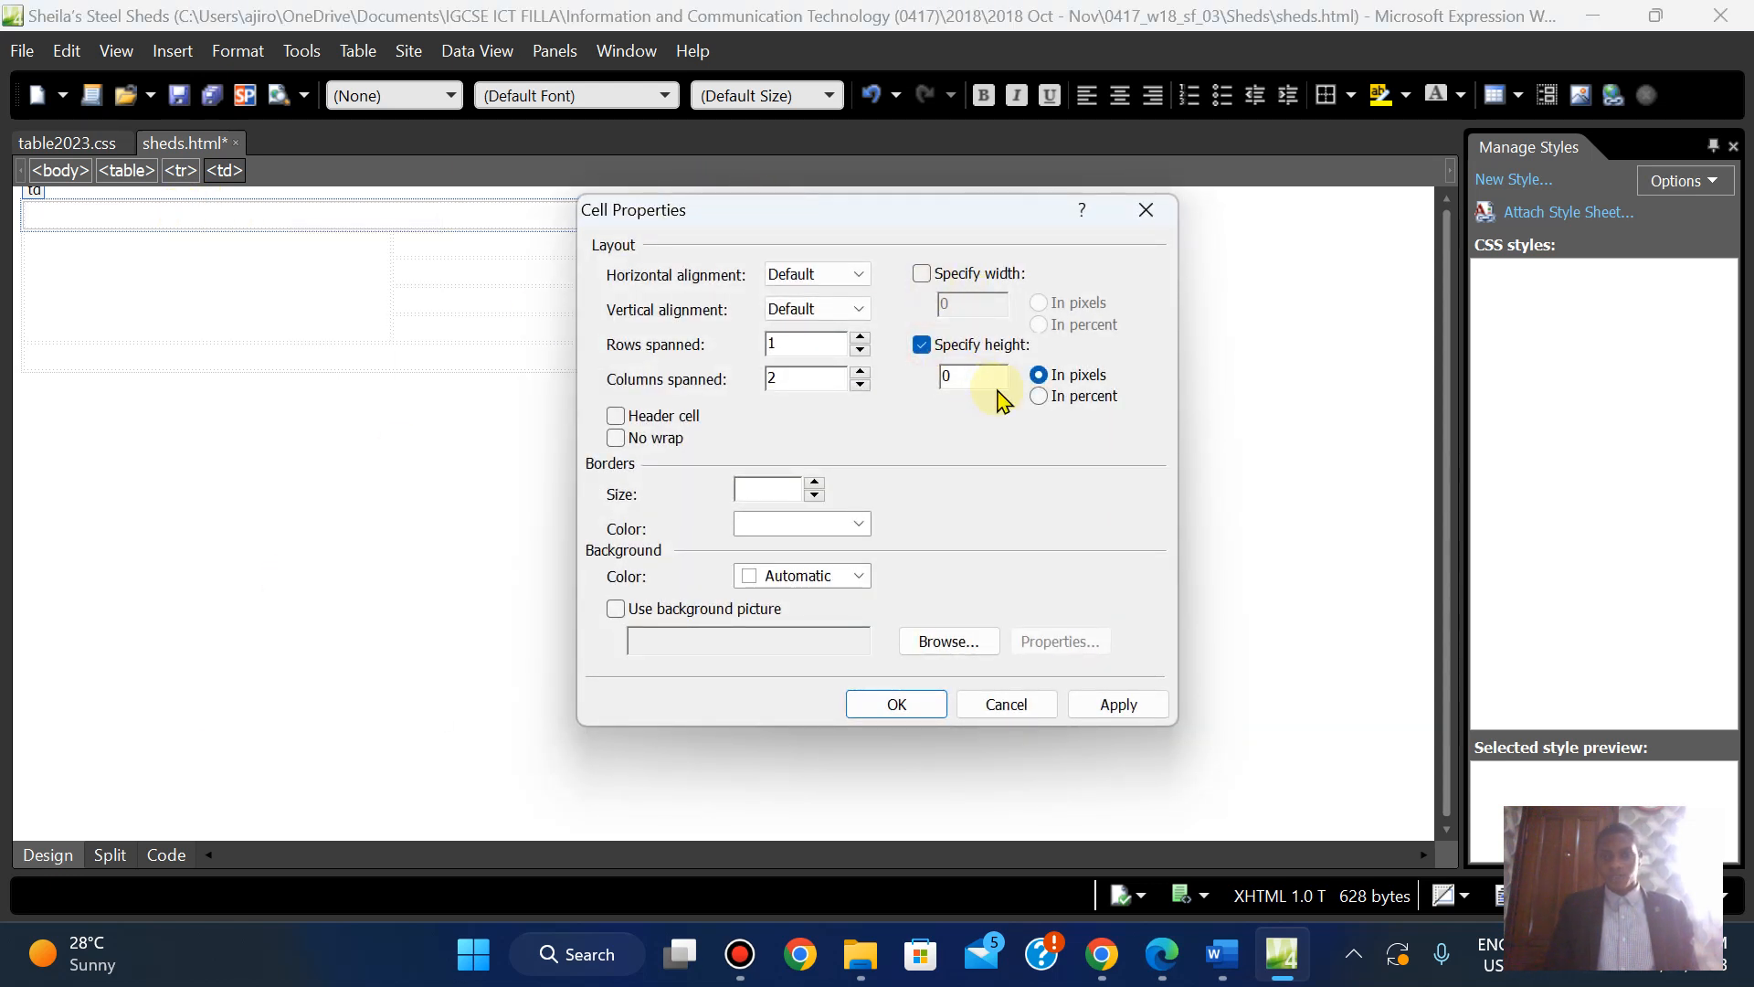
{"action": "key", "text": "BackSpace"}
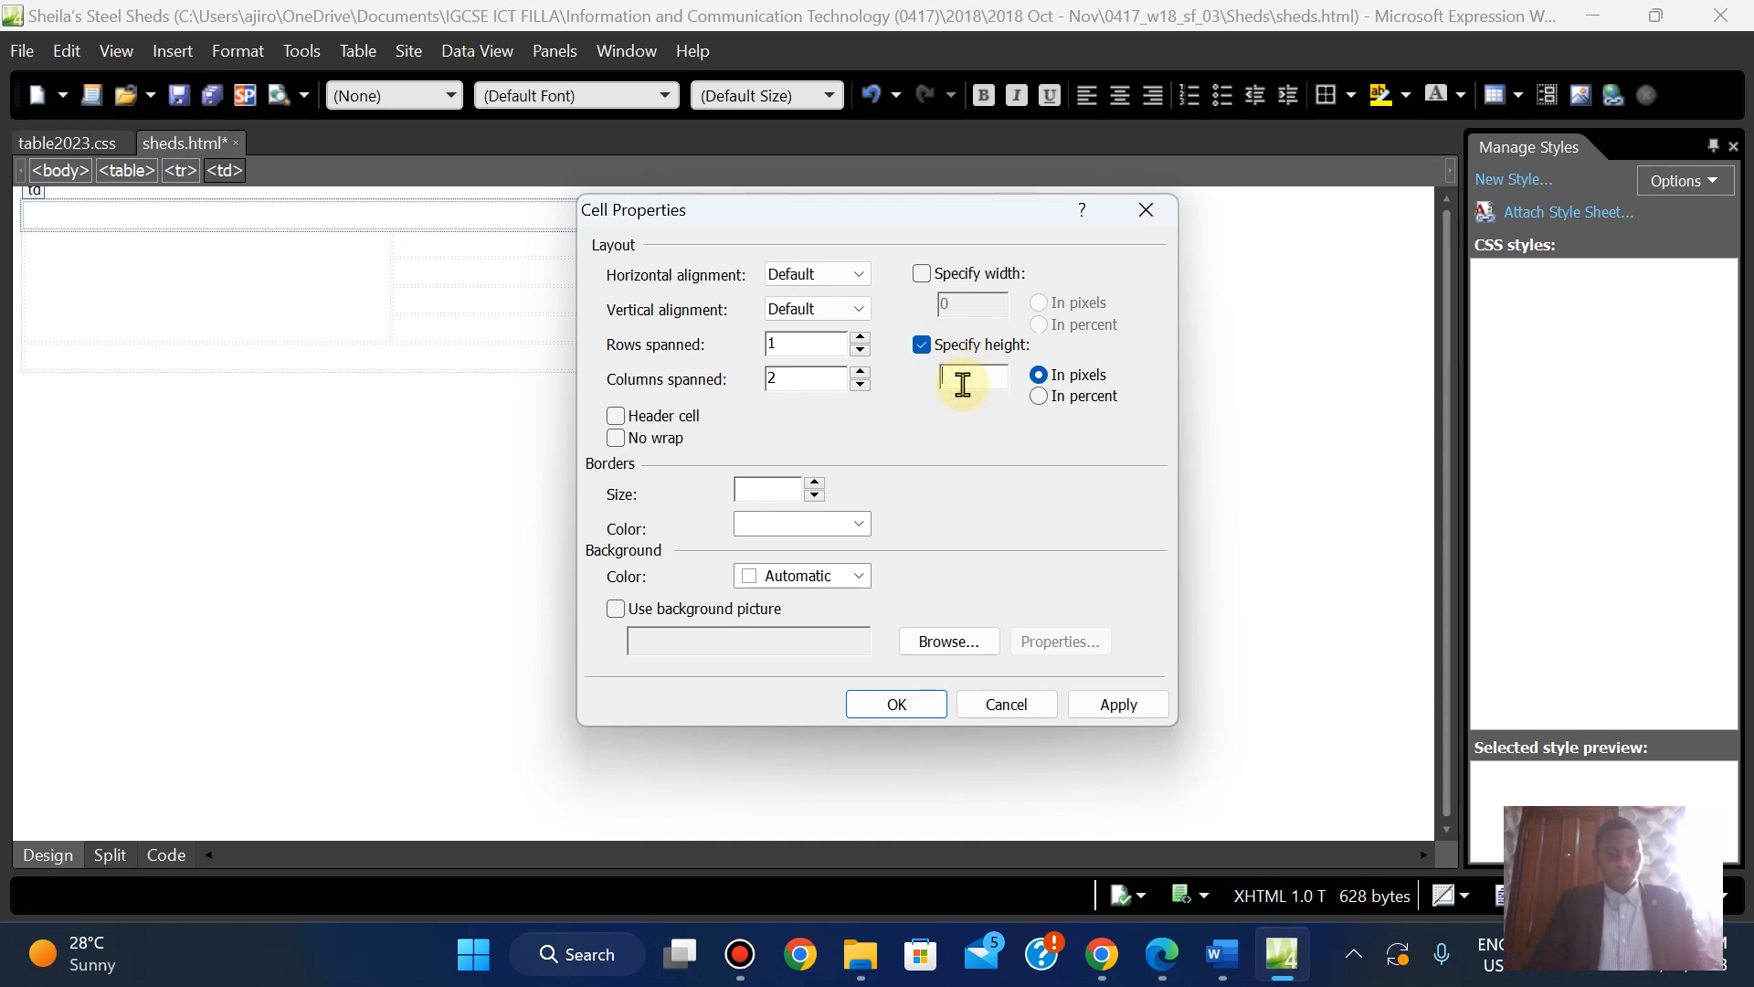
{"action": "left_click", "coordinate": [1105, 705]}
{"action": "left_click", "coordinate": [875, 707]}
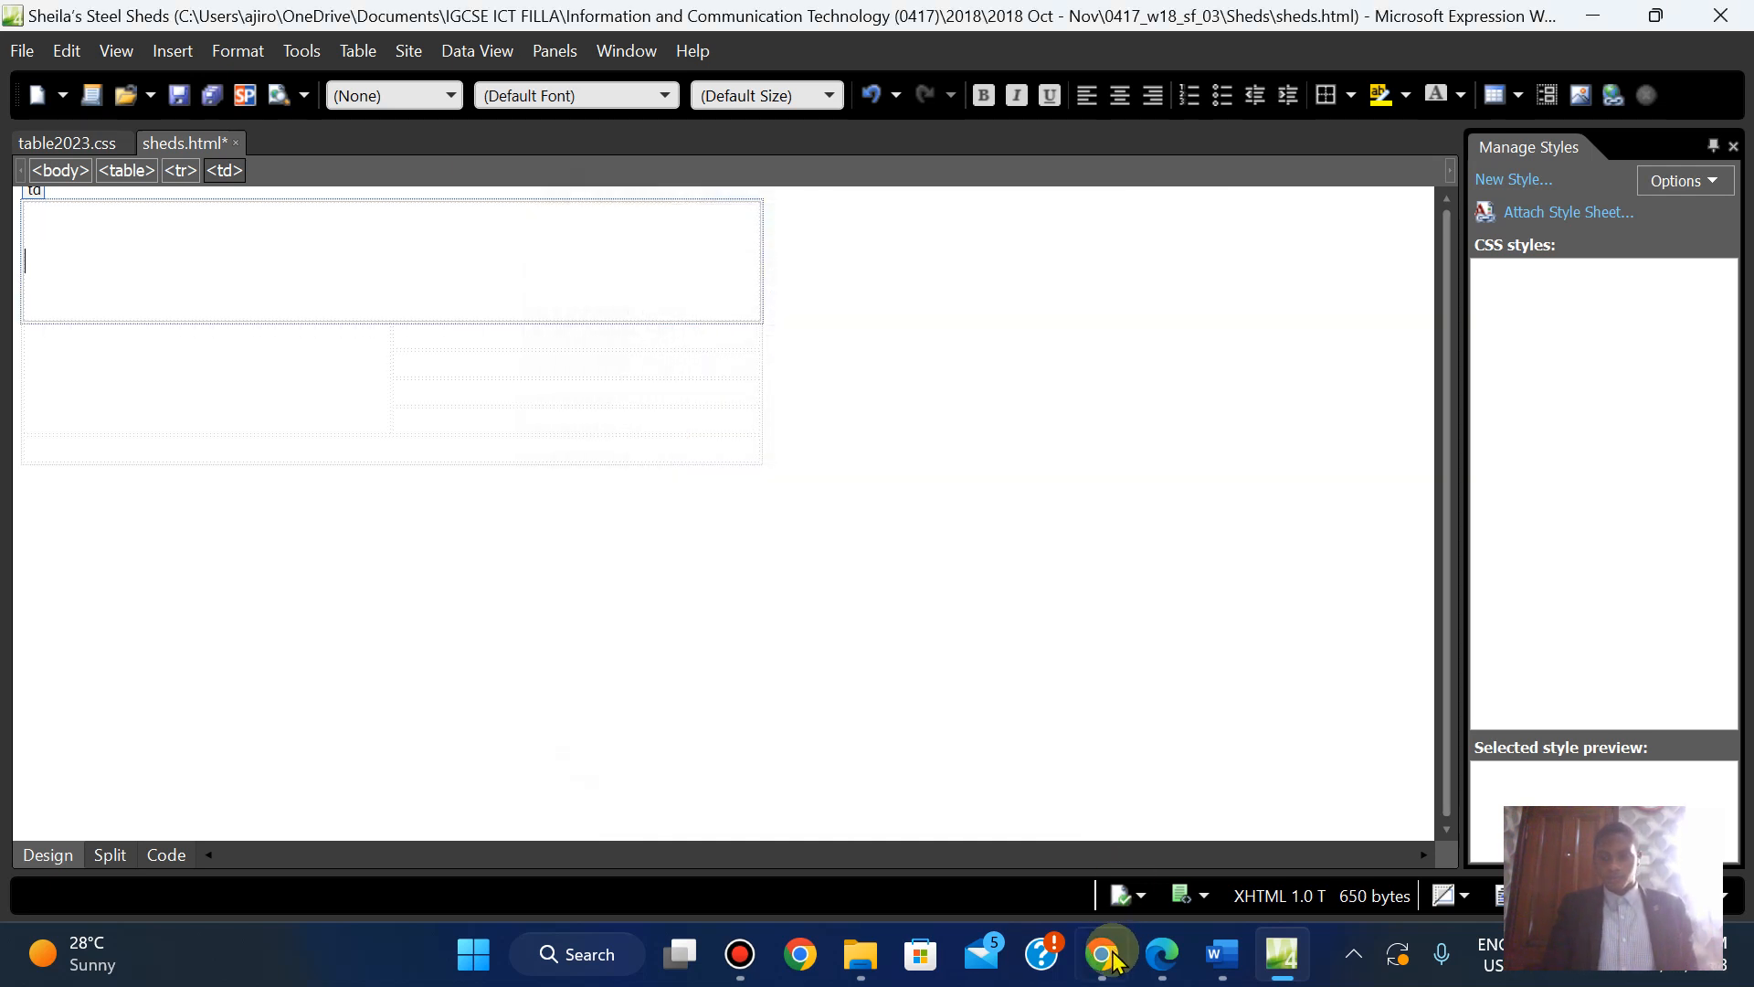
{"action": "left_click", "coordinate": [1160, 954]}
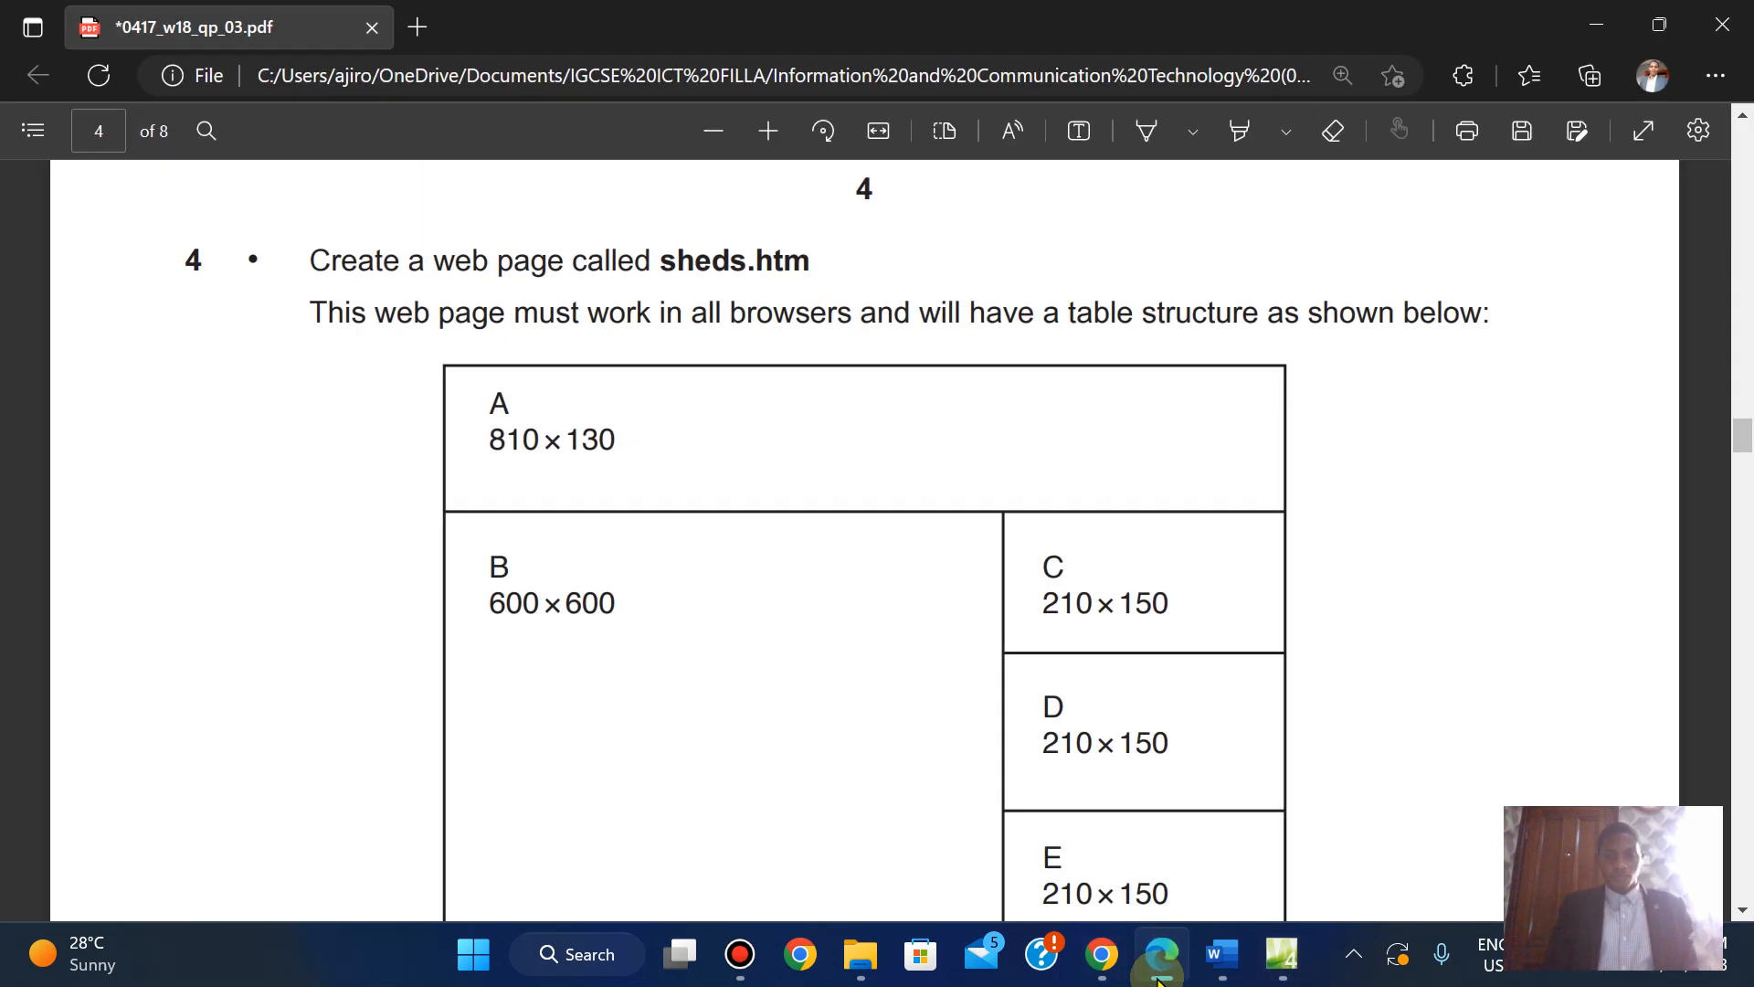
Review the dimensions of cells C to F in the exam paper, and select the four matching right-column table cells of sheds.html in Expression Web
{"action": "scroll", "coordinate": [1206, 619], "scroll_direction": "down", "scroll_amount": 2}
{"action": "scroll", "coordinate": [1205, 619], "scroll_direction": "down", "scroll_amount": 1}
{"action": "scroll", "coordinate": [1205, 619], "scroll_direction": "up", "scroll_amount": 1}
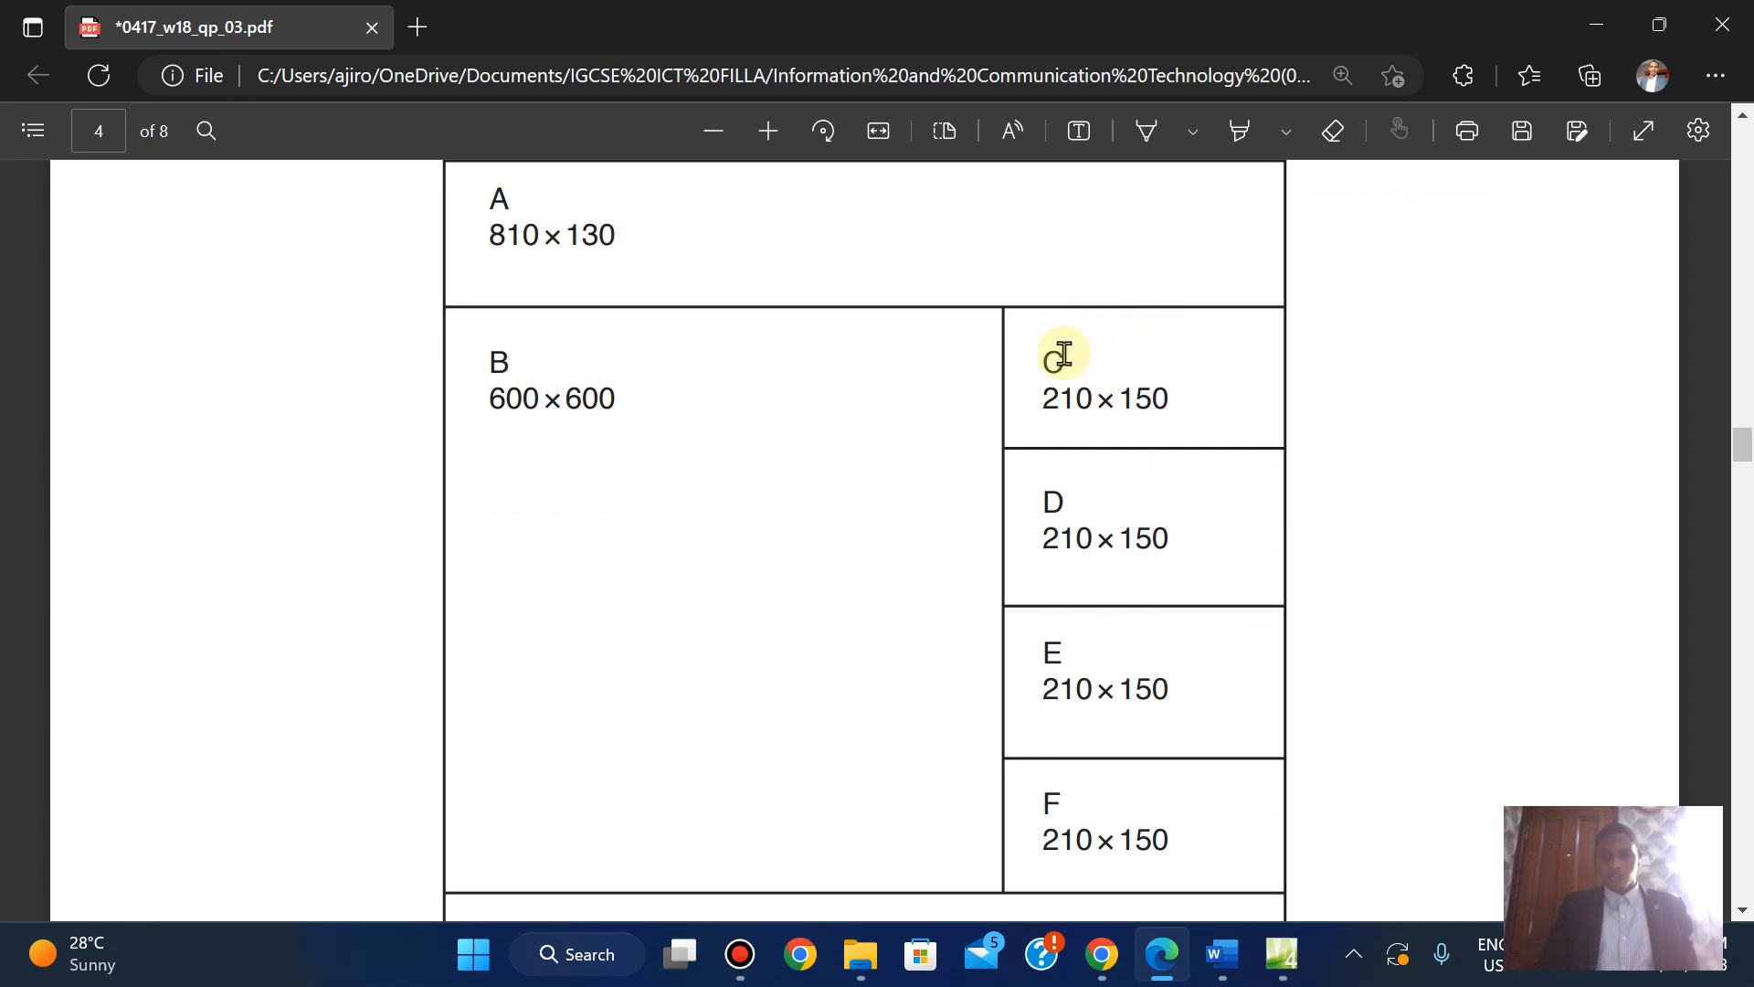
{"action": "left_click", "coordinate": [1281, 953]}
{"action": "left_click_drag", "start_coordinate": [481, 339], "coordinate": [476, 416]}
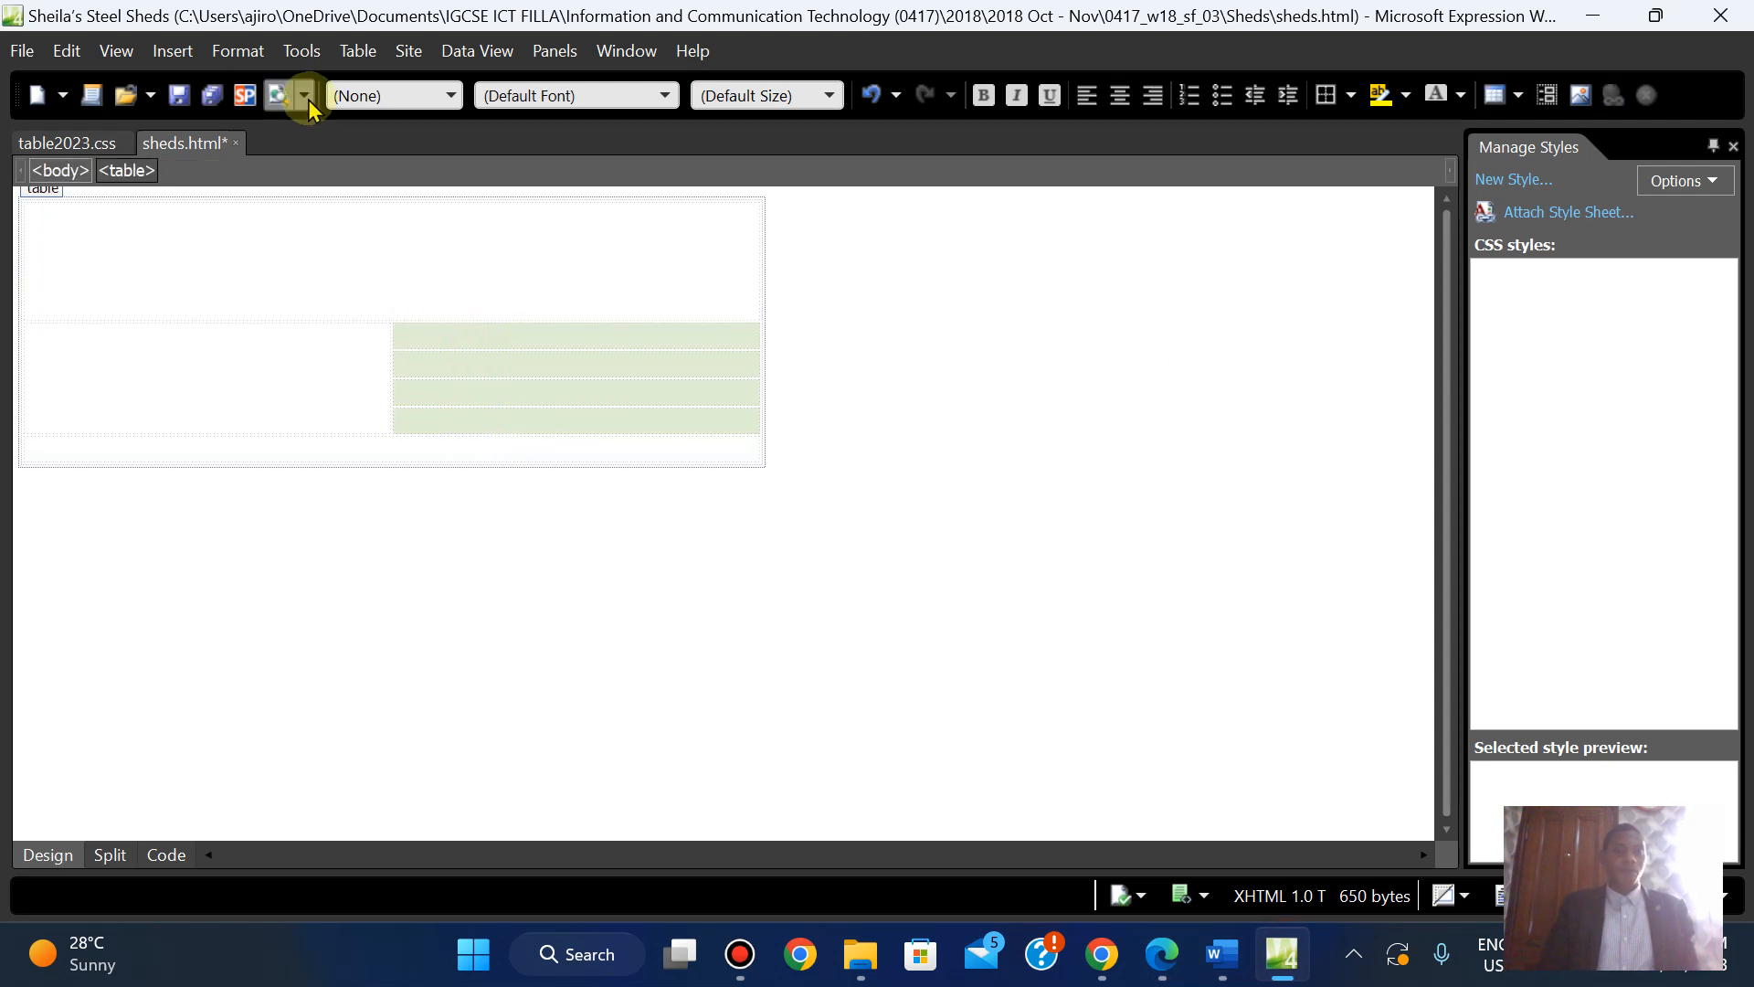
Set the four selected cells to 210 pixels wide and 150 pixels high, rechecking the exam paper's dimensions before applying
{"action": "right_click", "coordinate": [472, 371]}
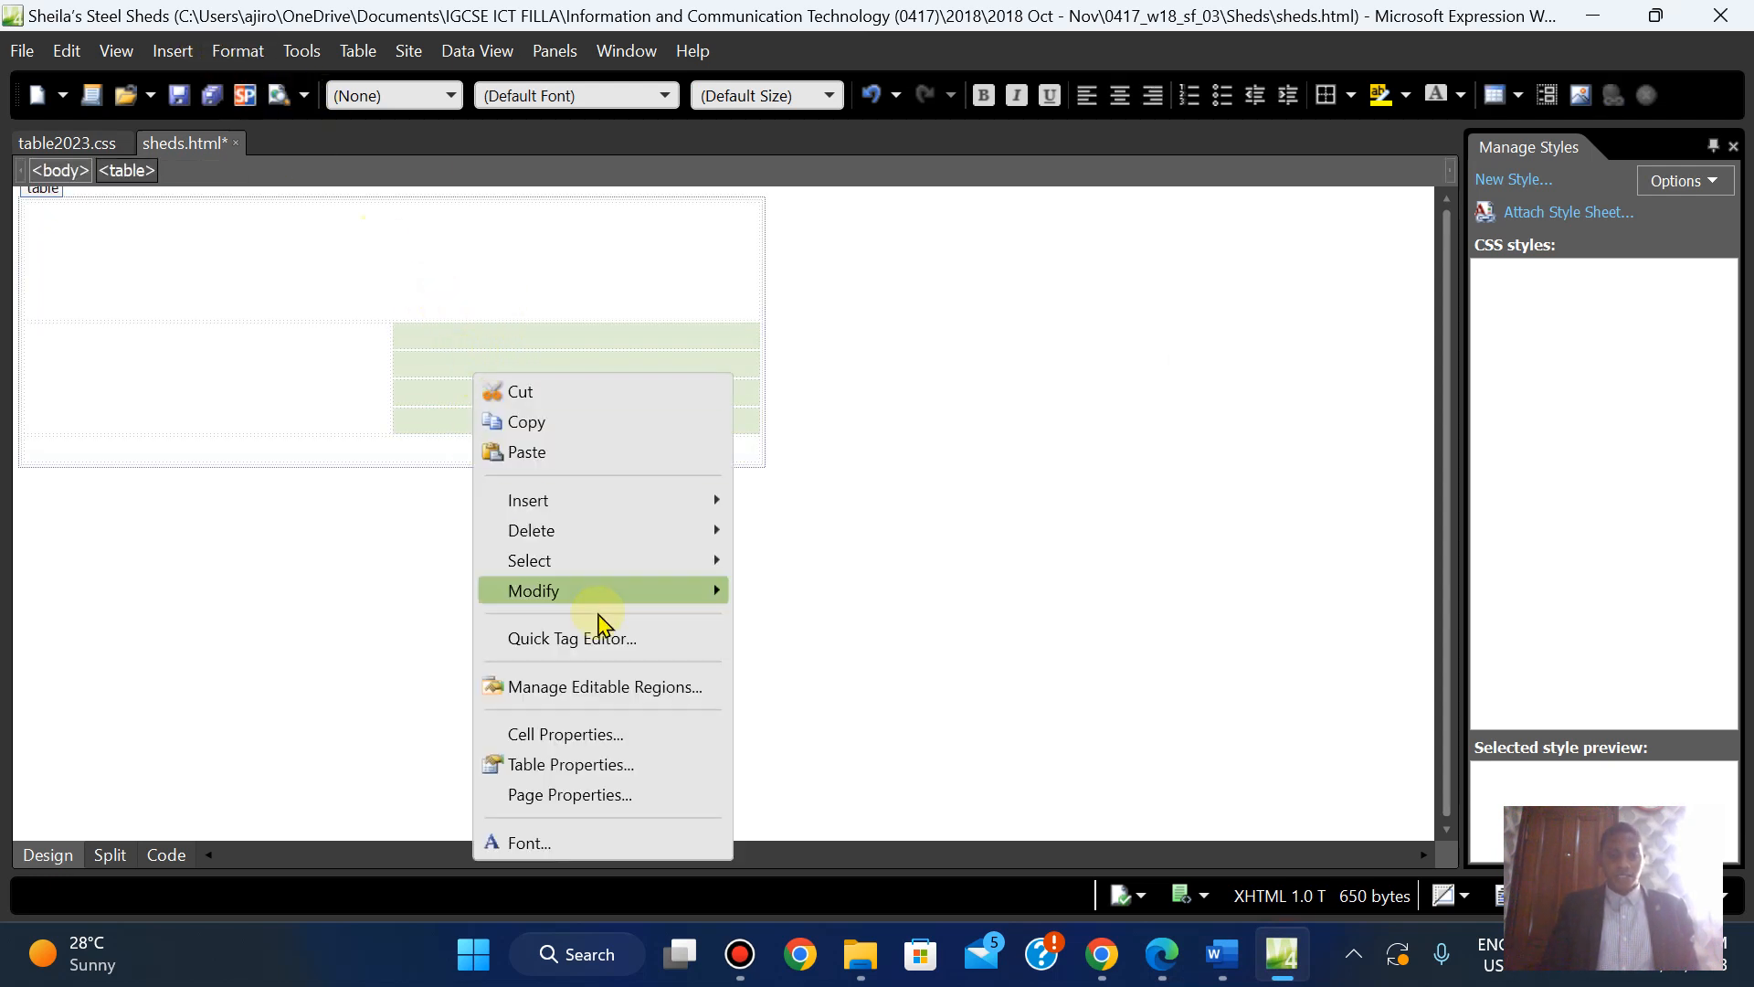
{"action": "left_click", "coordinate": [568, 735]}
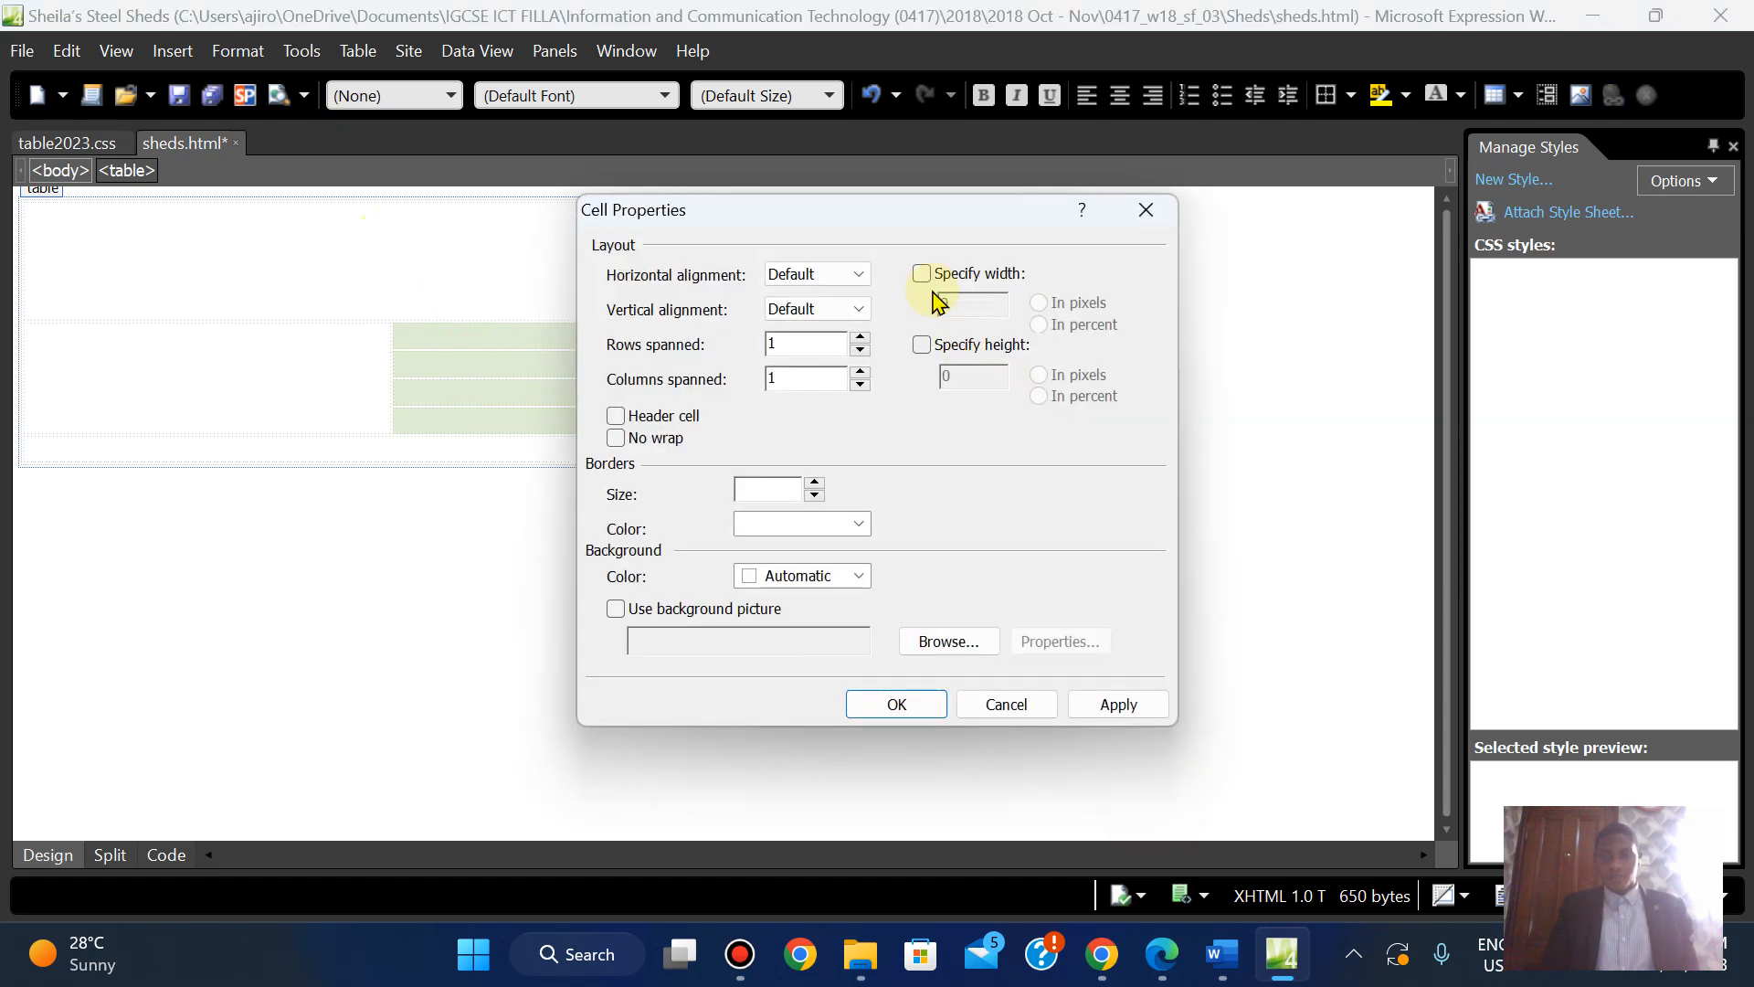
{"action": "left_click", "coordinate": [922, 274]}
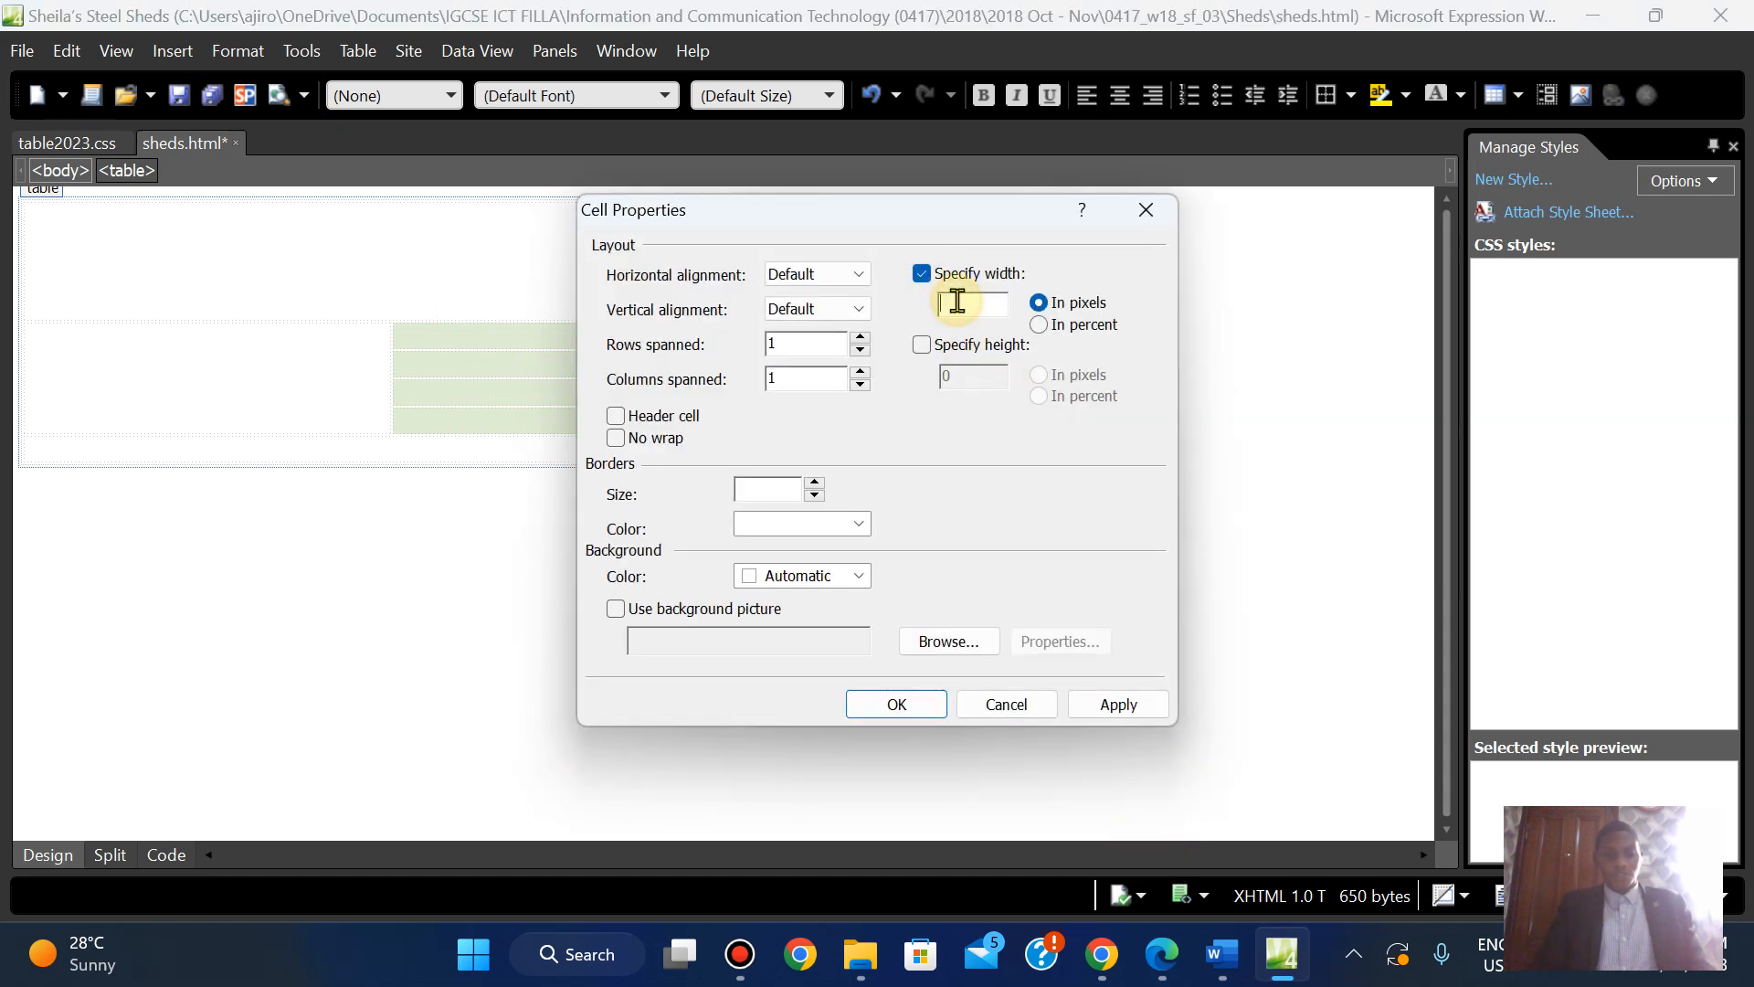
{"action": "left_click", "coordinate": [922, 345]}
{"action": "left_click", "coordinate": [968, 377]}
{"action": "type", "text": "150"}
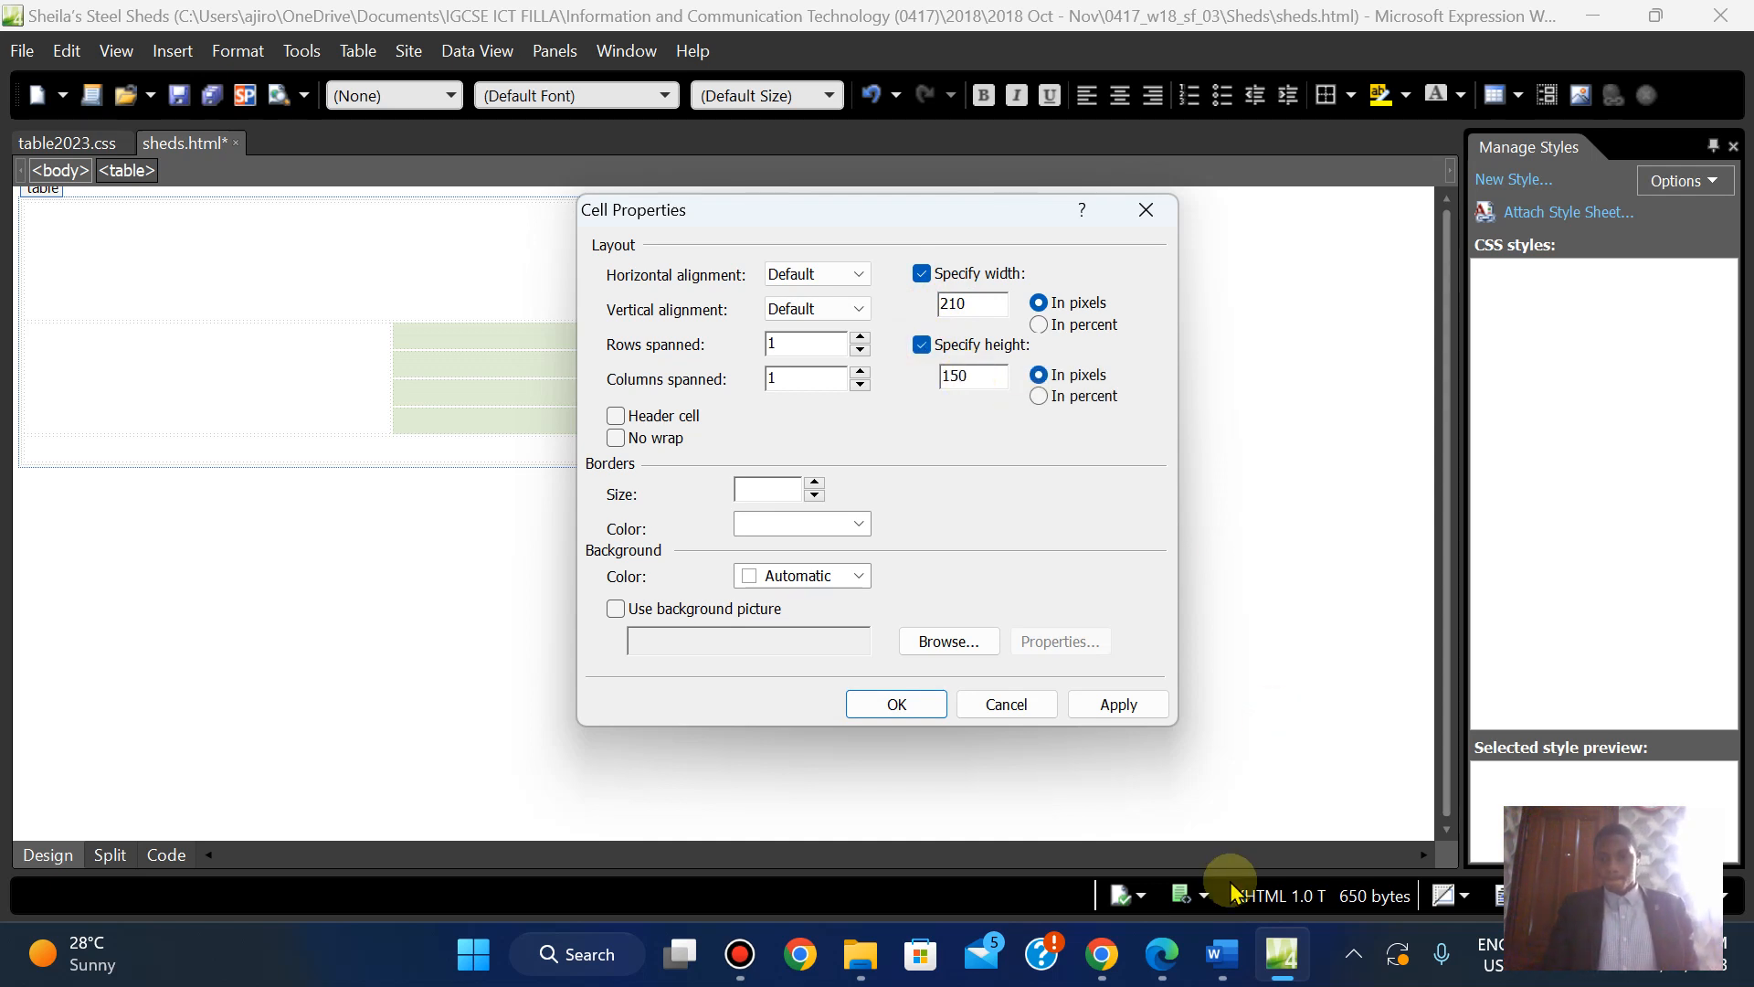
{"action": "left_click", "coordinate": [1159, 959]}
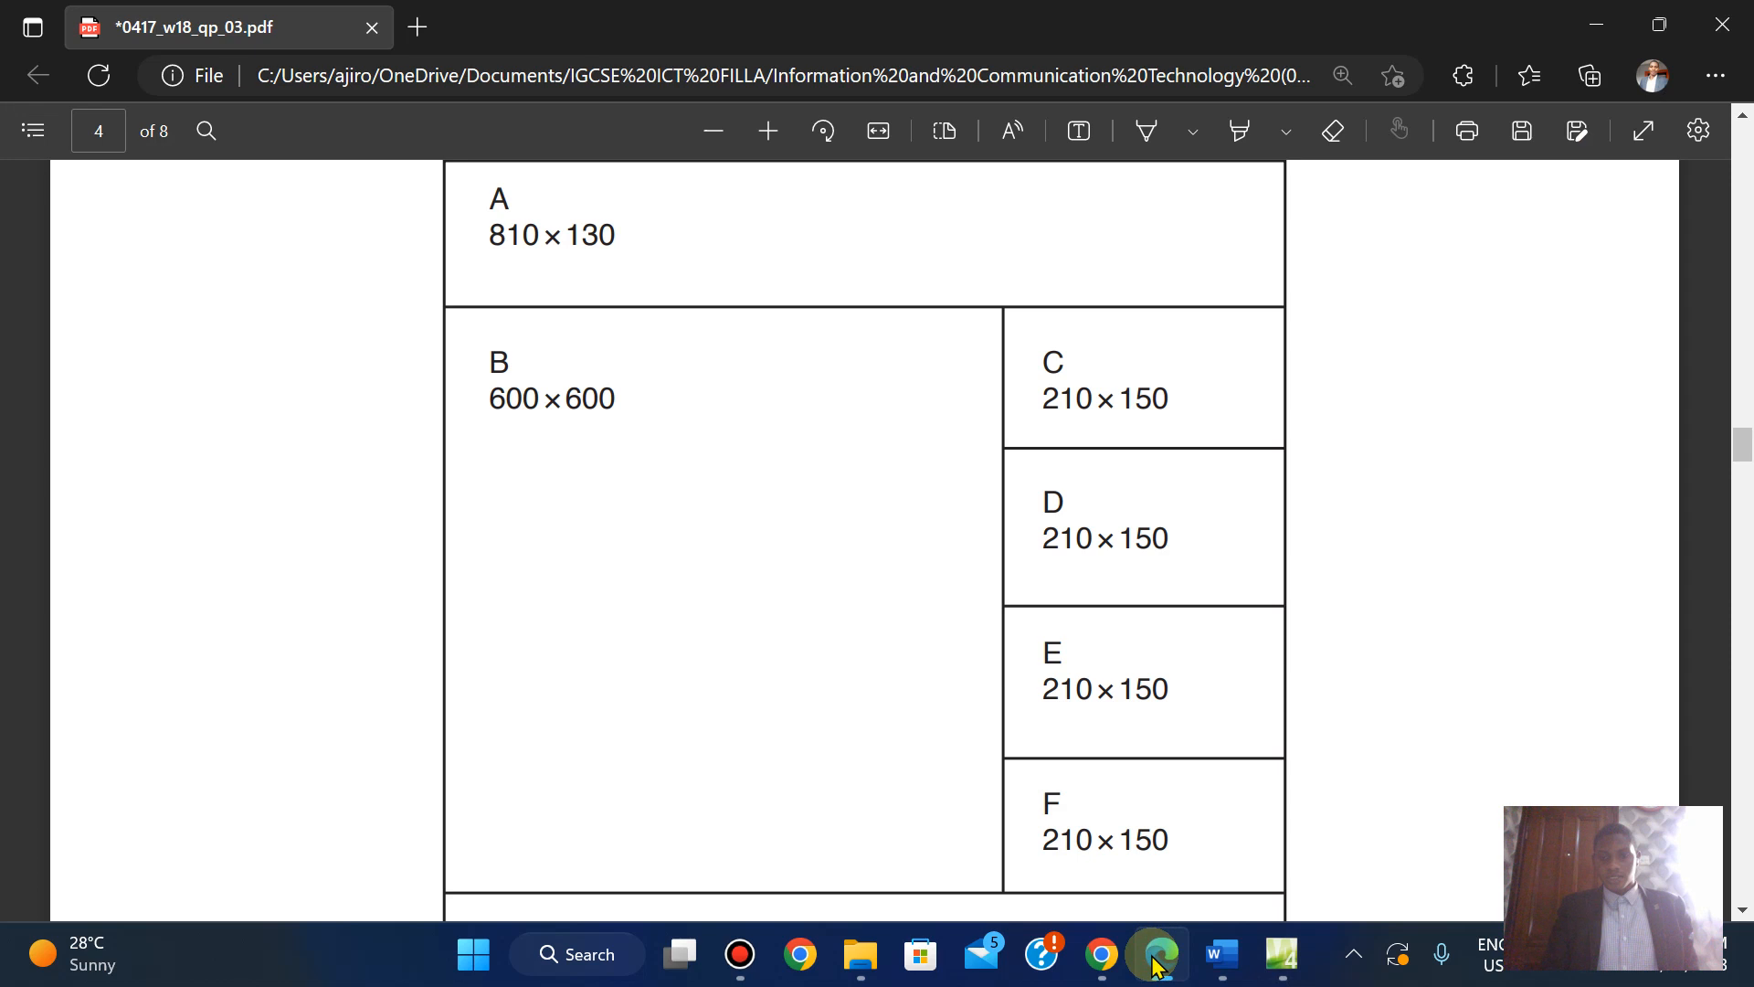
{"action": "left_click", "coordinate": [1157, 962]}
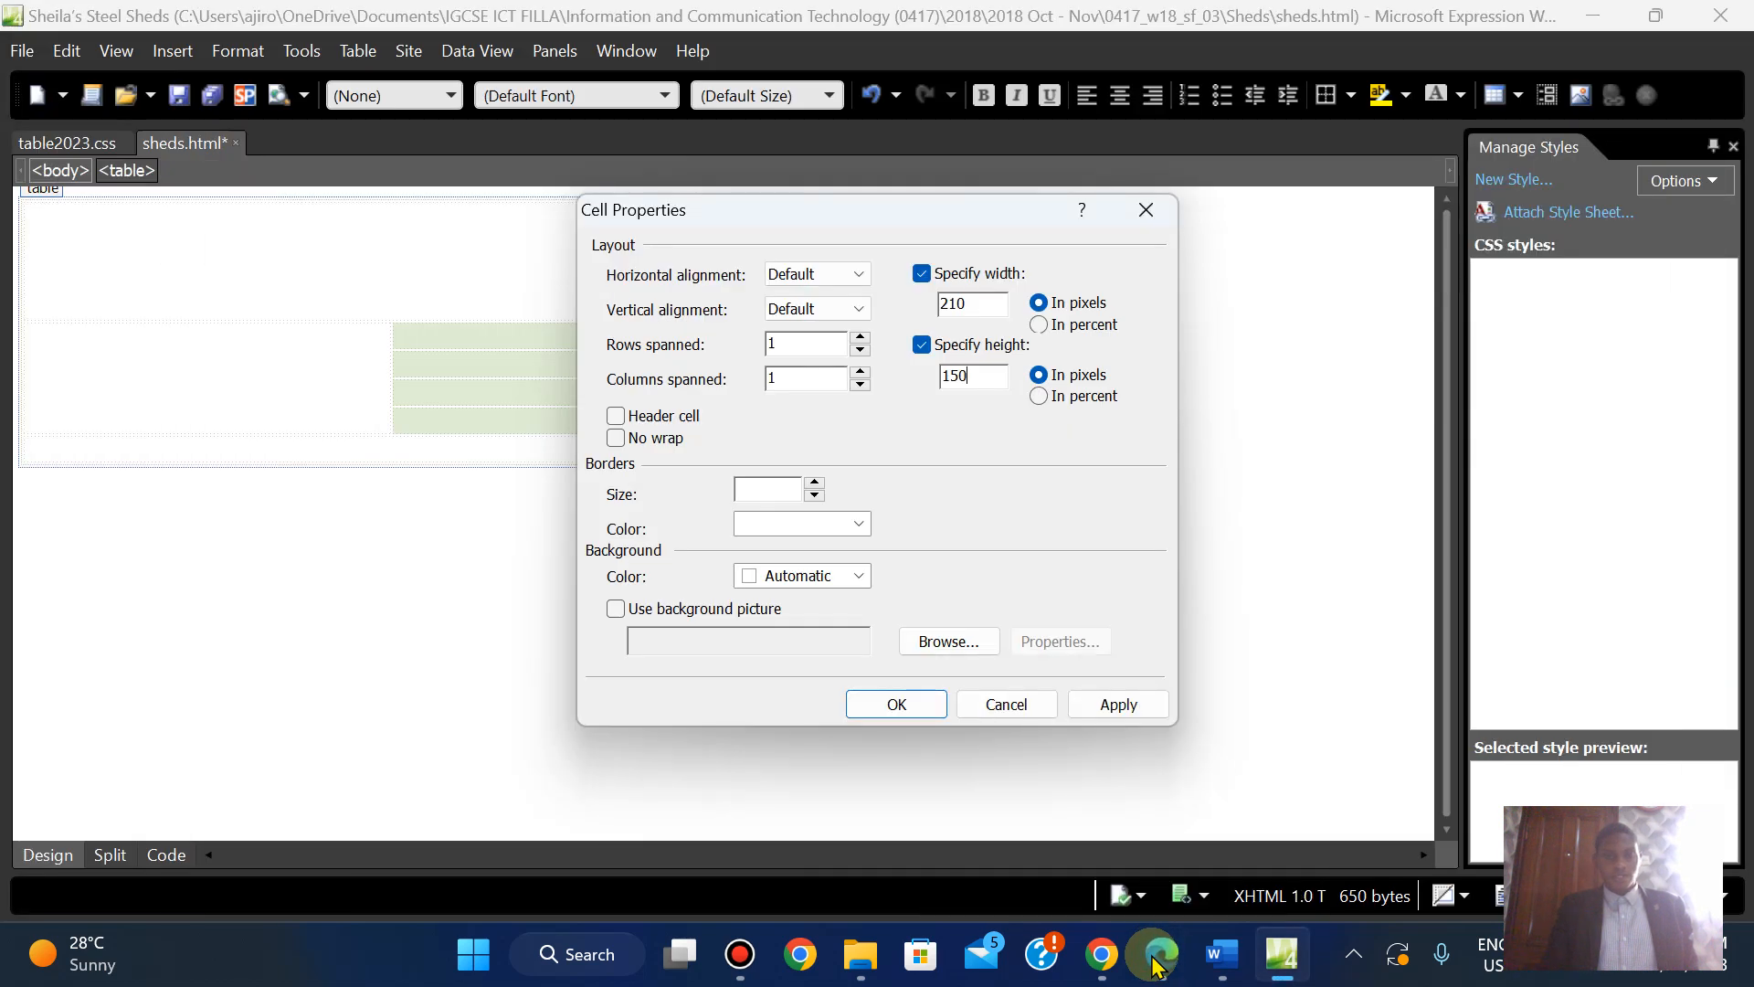
{"action": "left_click", "coordinate": [1157, 962]}
{"action": "left_click", "coordinate": [1157, 962]}
{"action": "left_click", "coordinate": [1089, 705]}
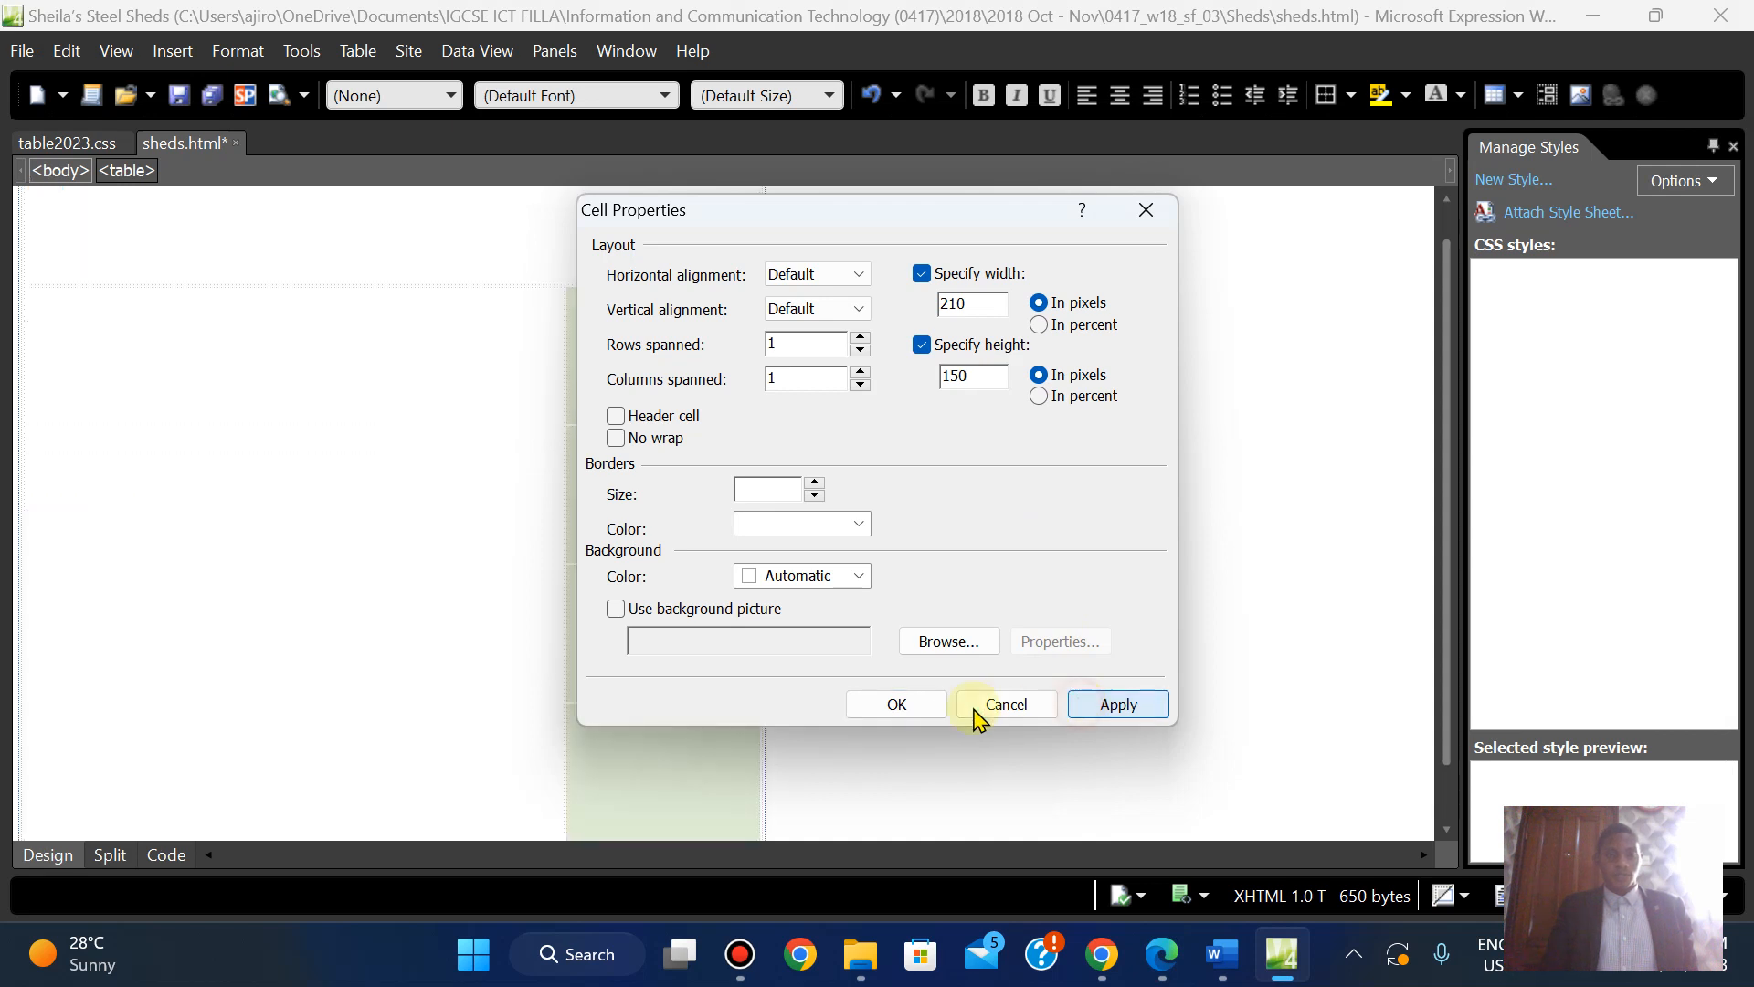
{"action": "left_click", "coordinate": [889, 704]}
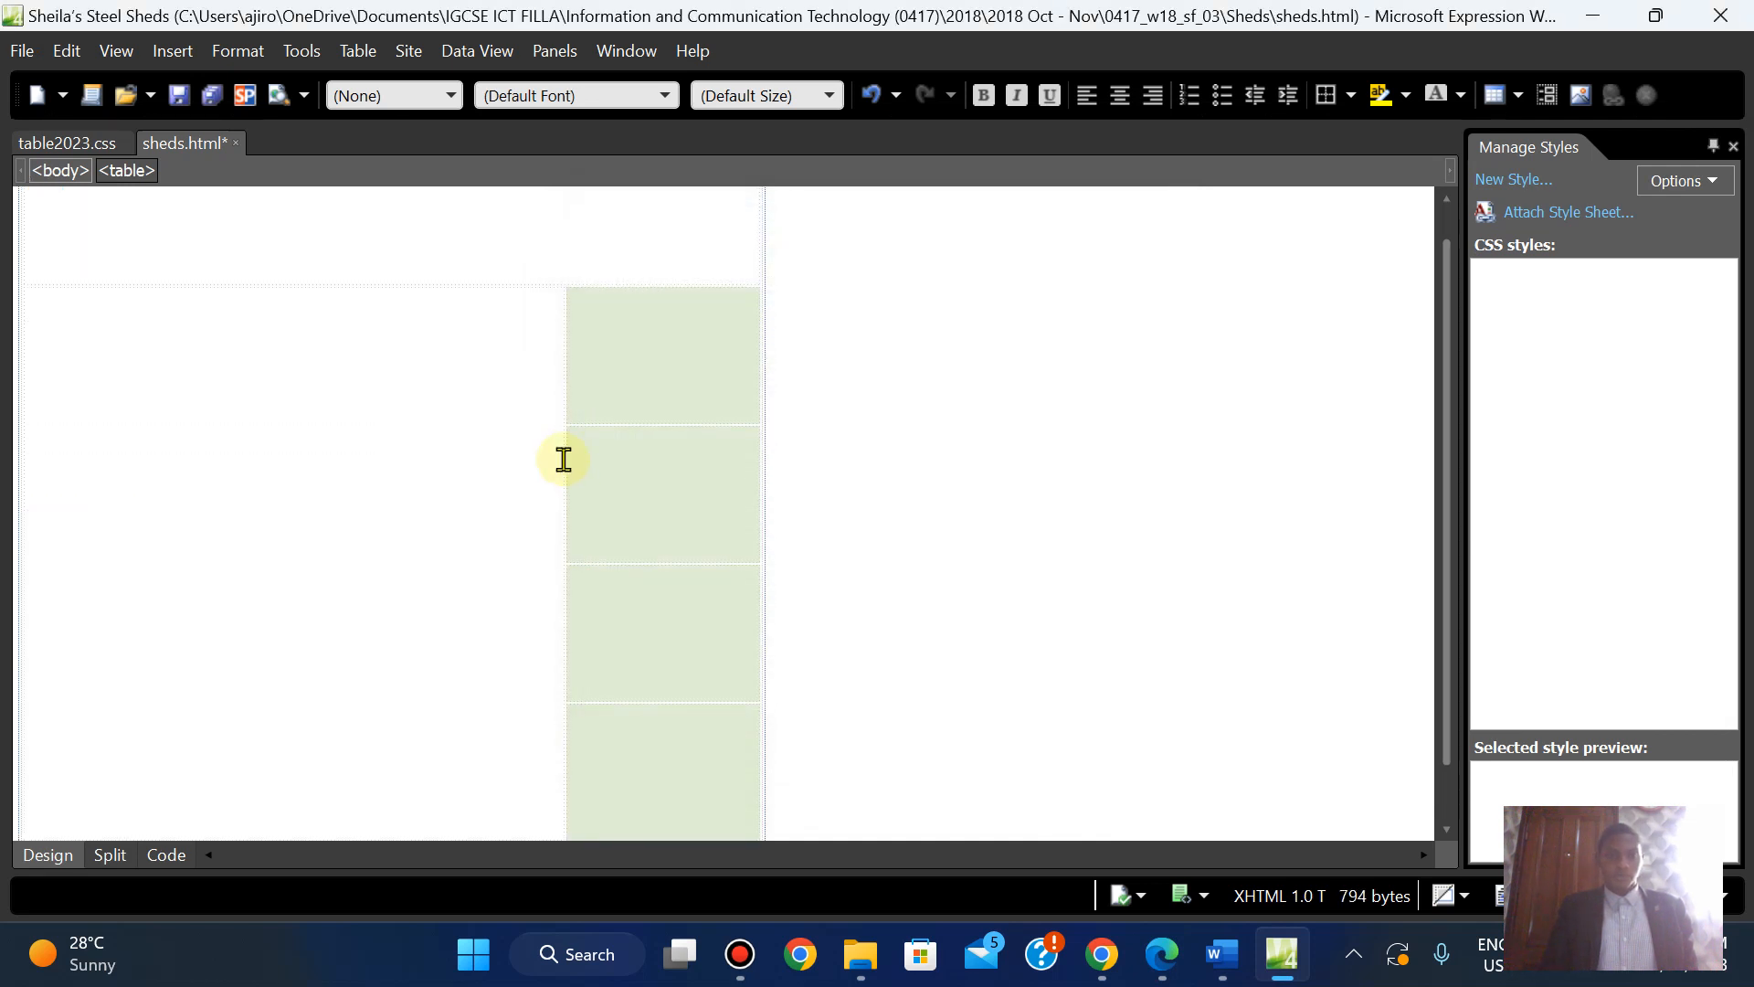
Check cell B's dimensions in the exam paper and set the large left table cell to 600 pixels wide and 600 pixels high
{"action": "left_click", "coordinate": [359, 376]}
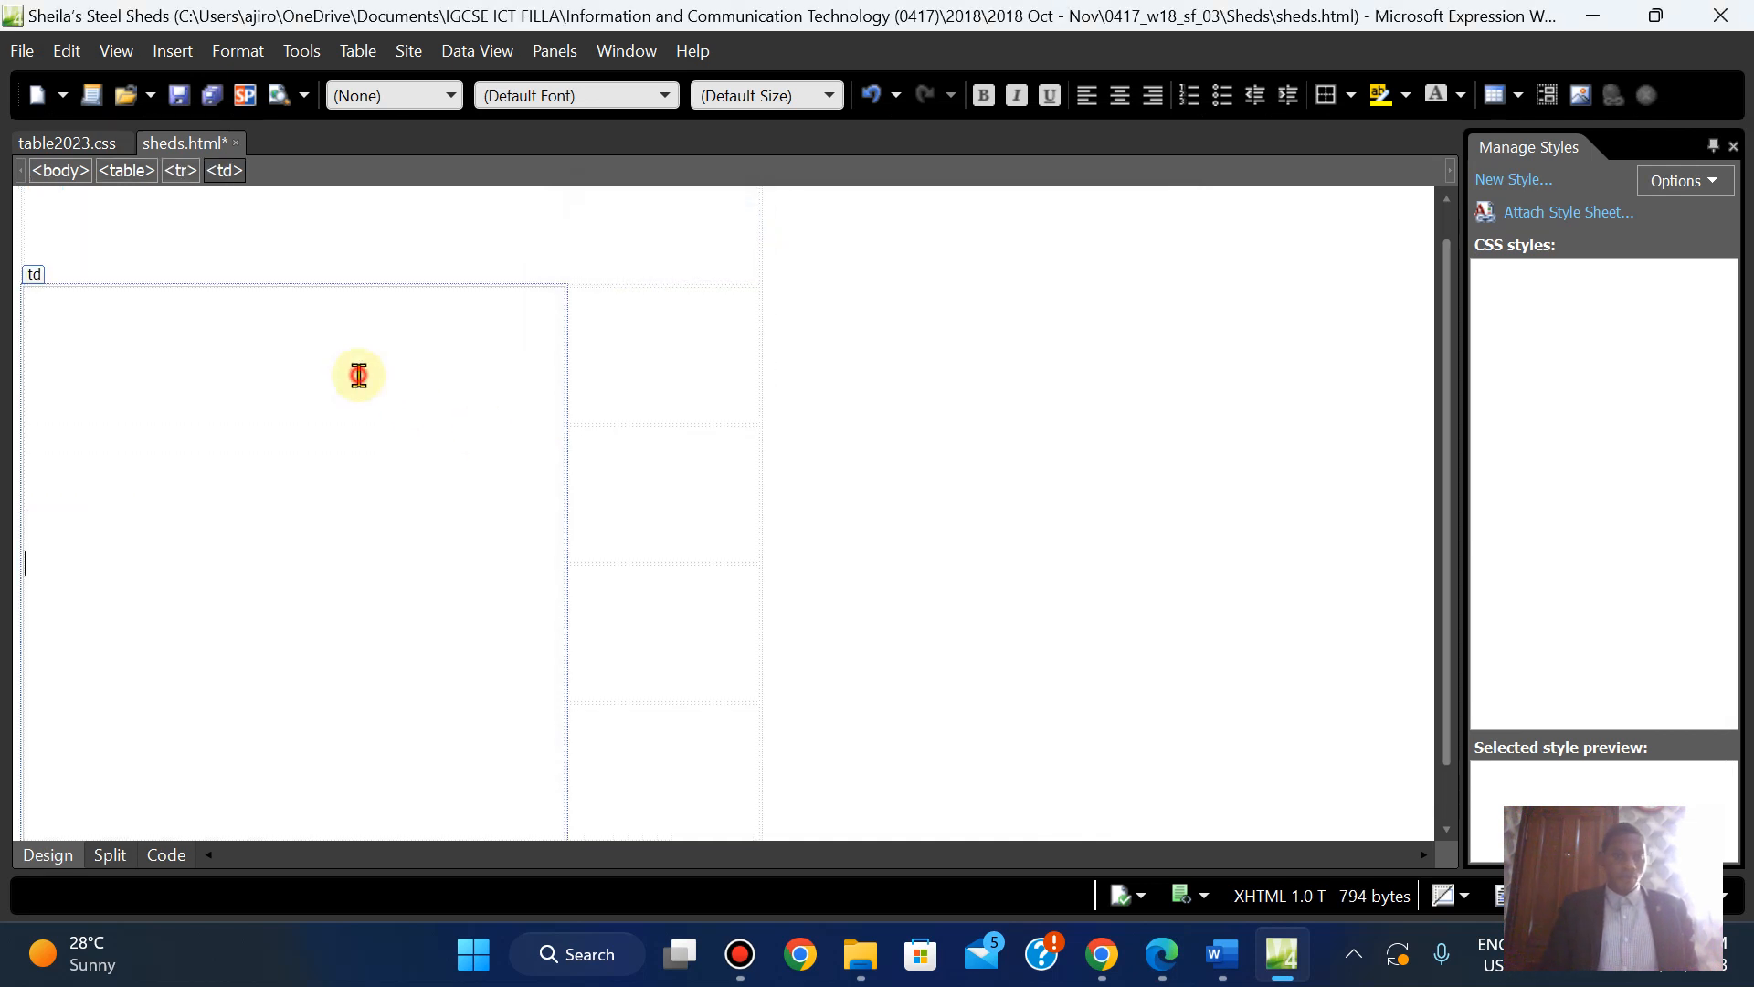
{"action": "left_click", "coordinate": [1157, 959]}
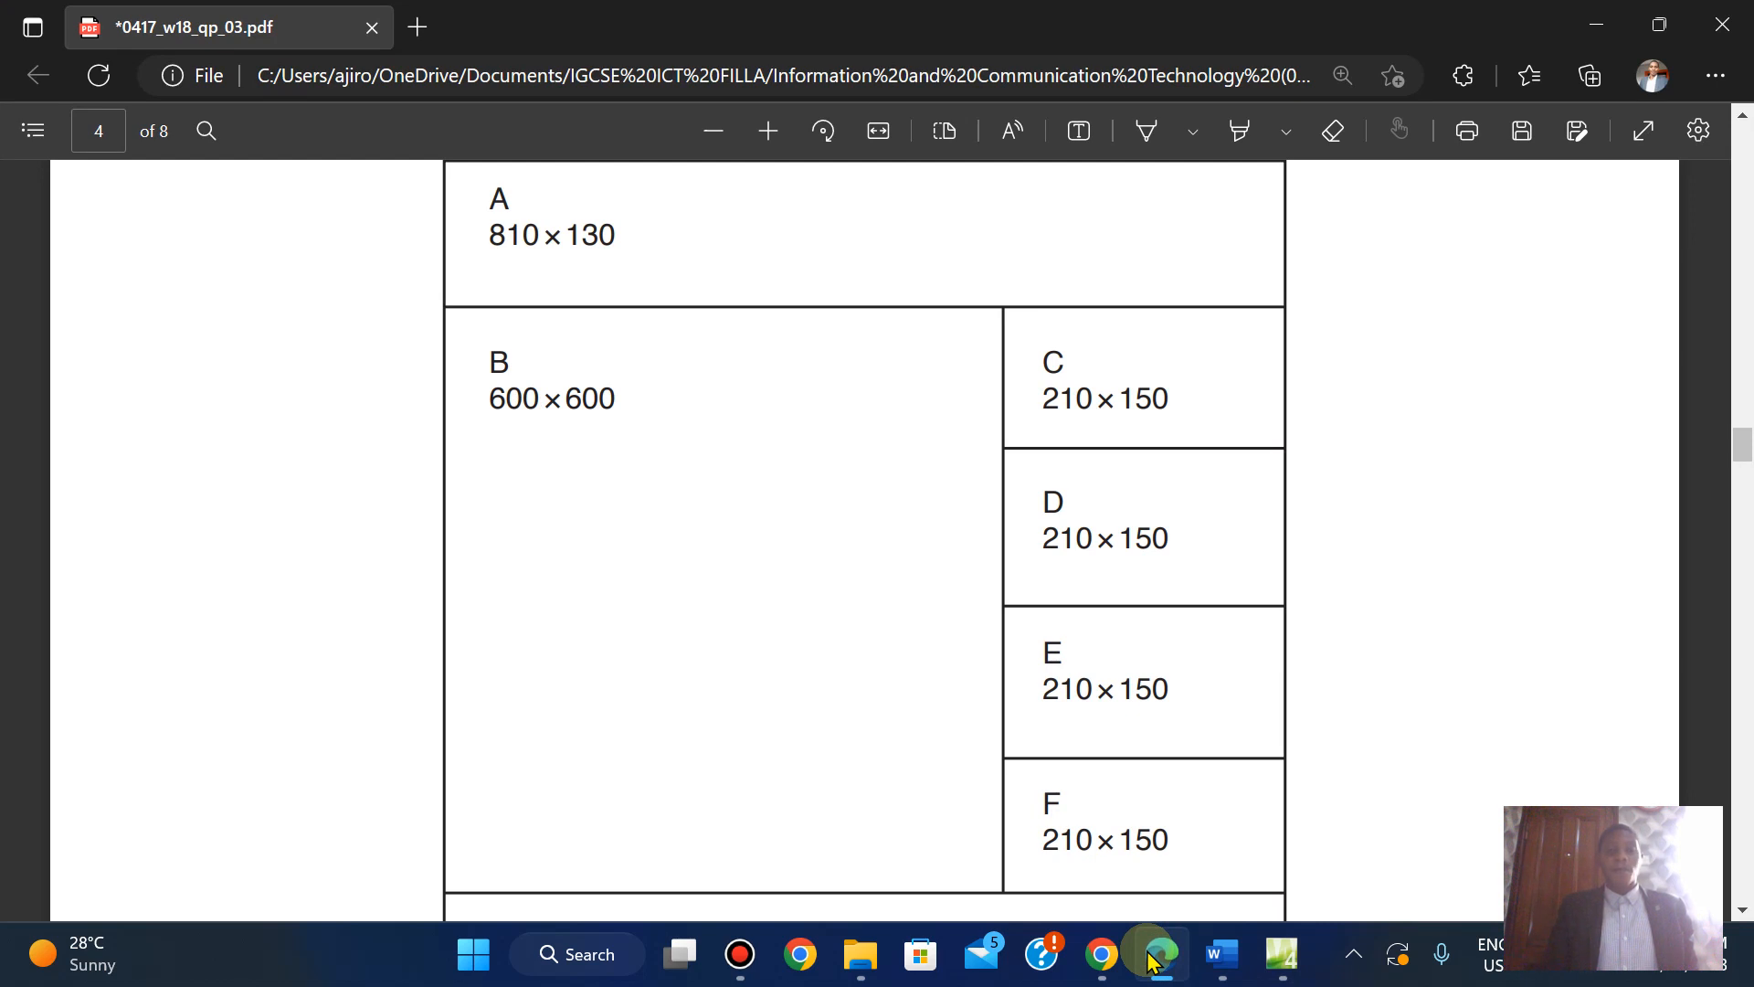
{"action": "left_click", "coordinate": [1153, 955]}
{"action": "right_click", "coordinate": [225, 468]}
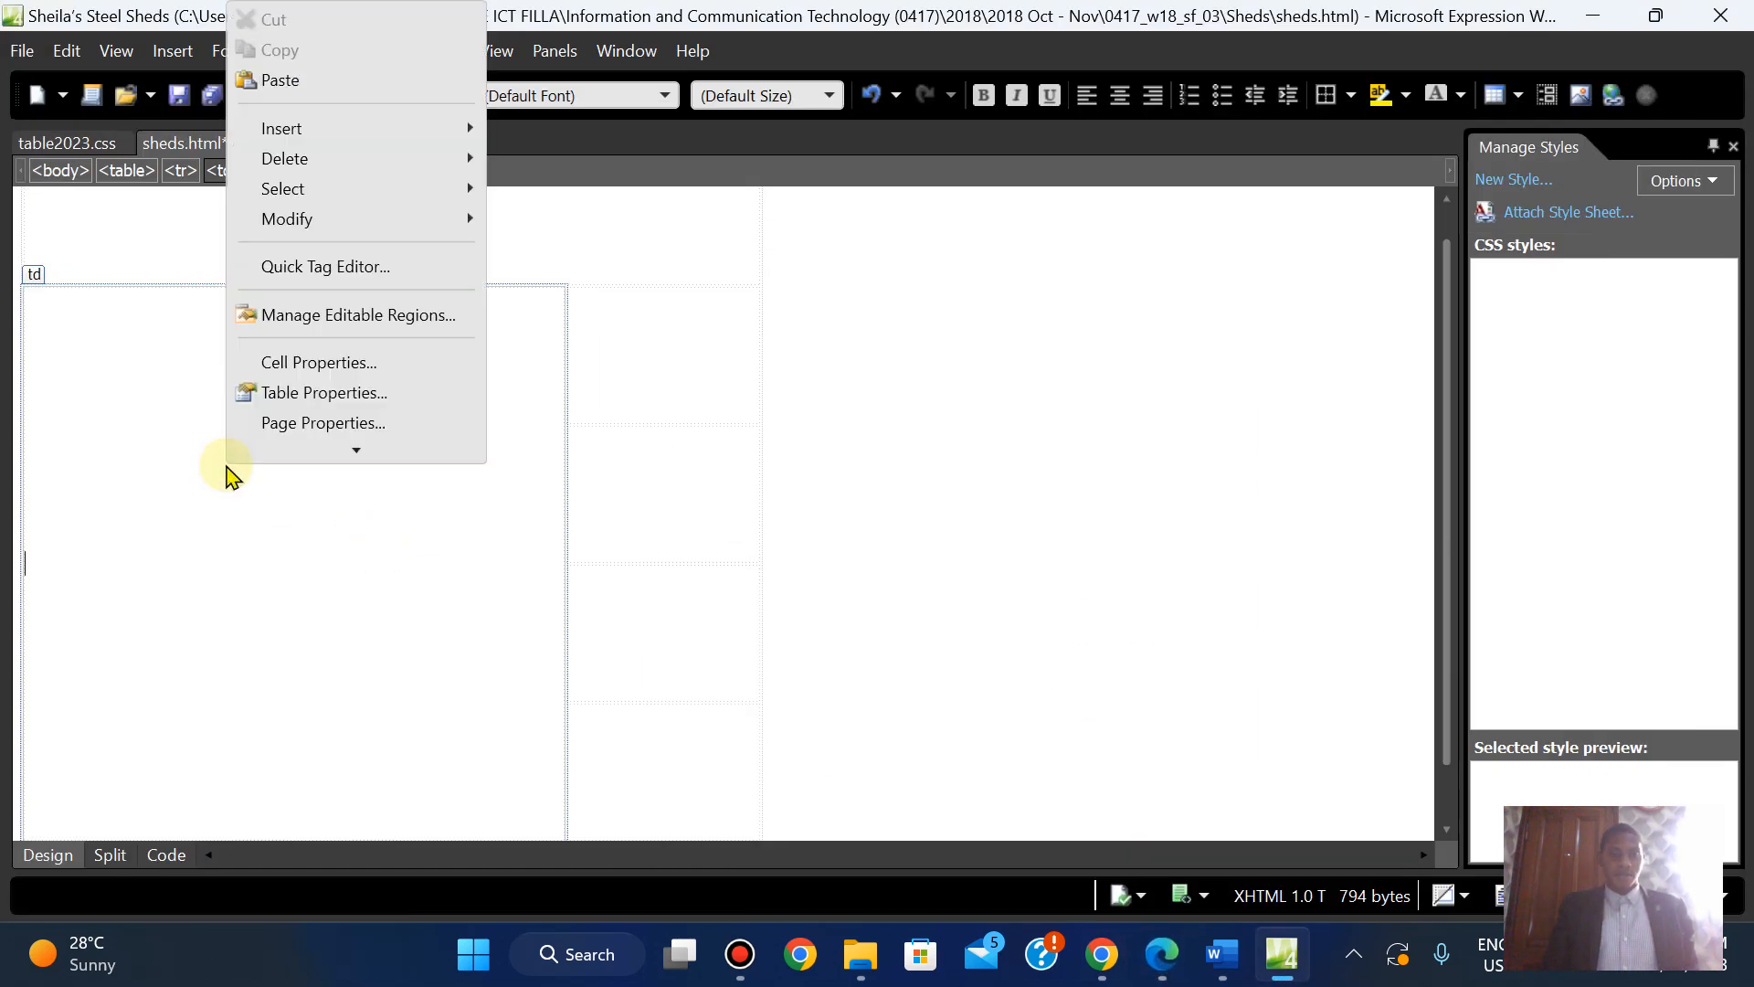
{"action": "left_click", "coordinate": [295, 358]}
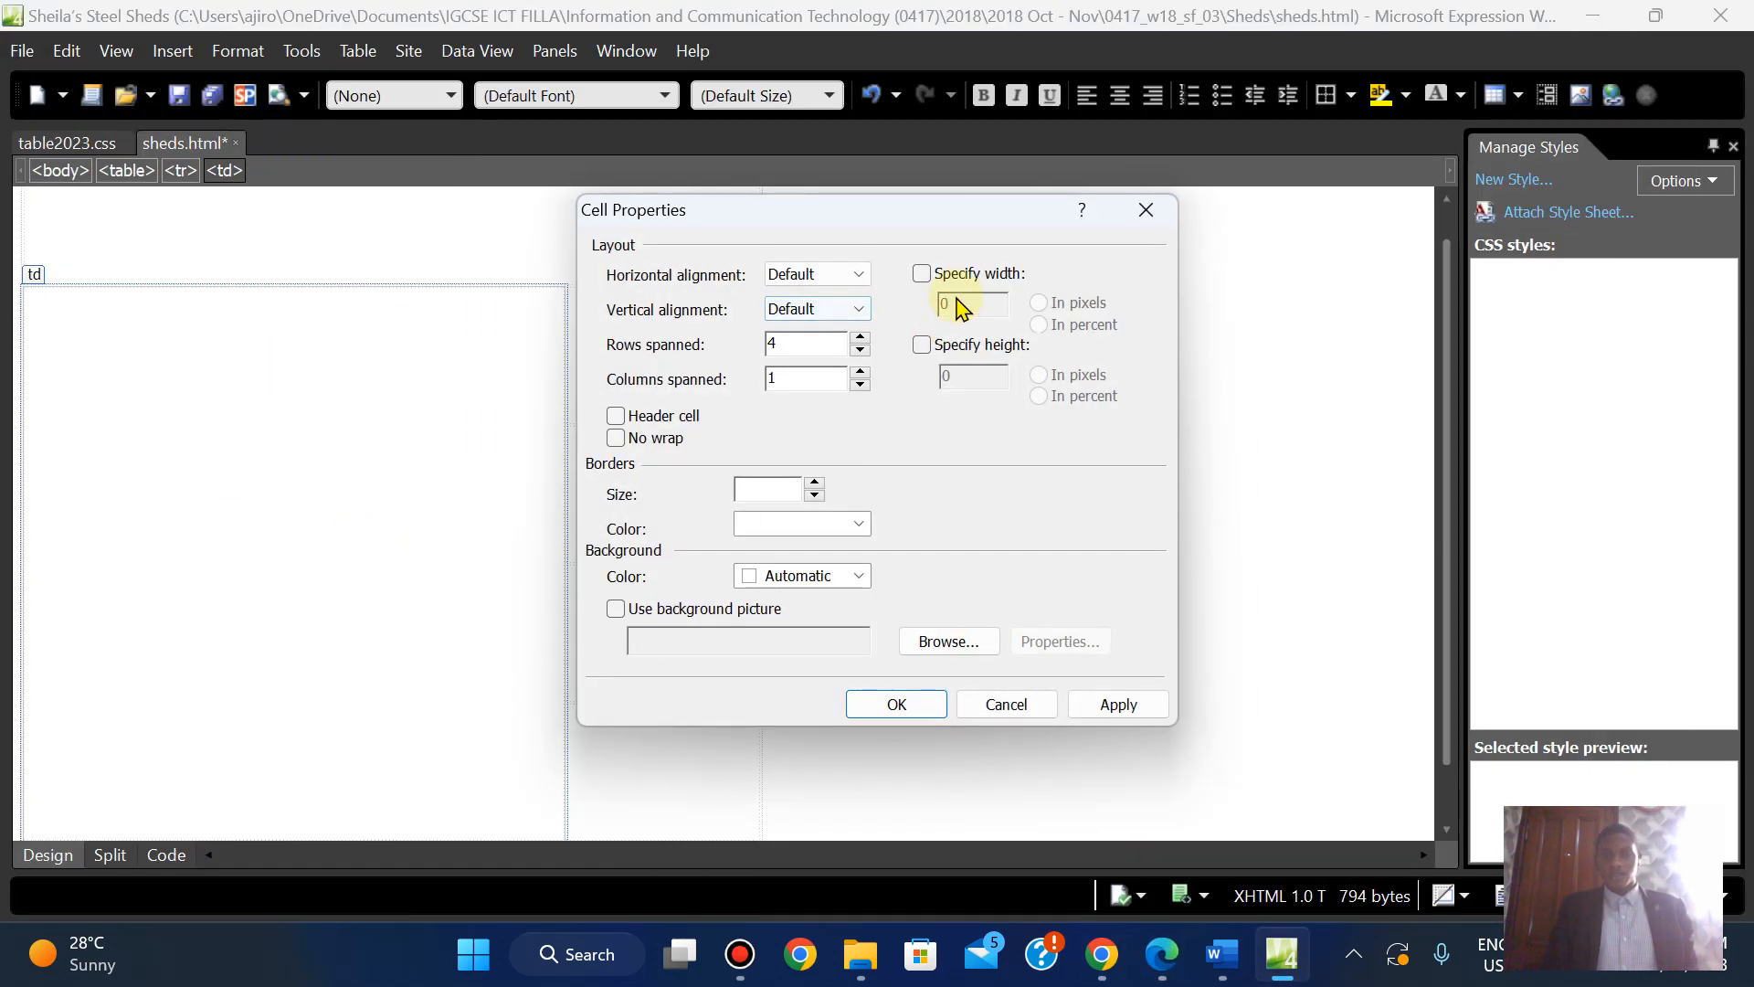
{"action": "left_click", "coordinate": [920, 274]}
{"action": "left_click", "coordinate": [975, 309]}
{"action": "key", "text": "BackSpace"}
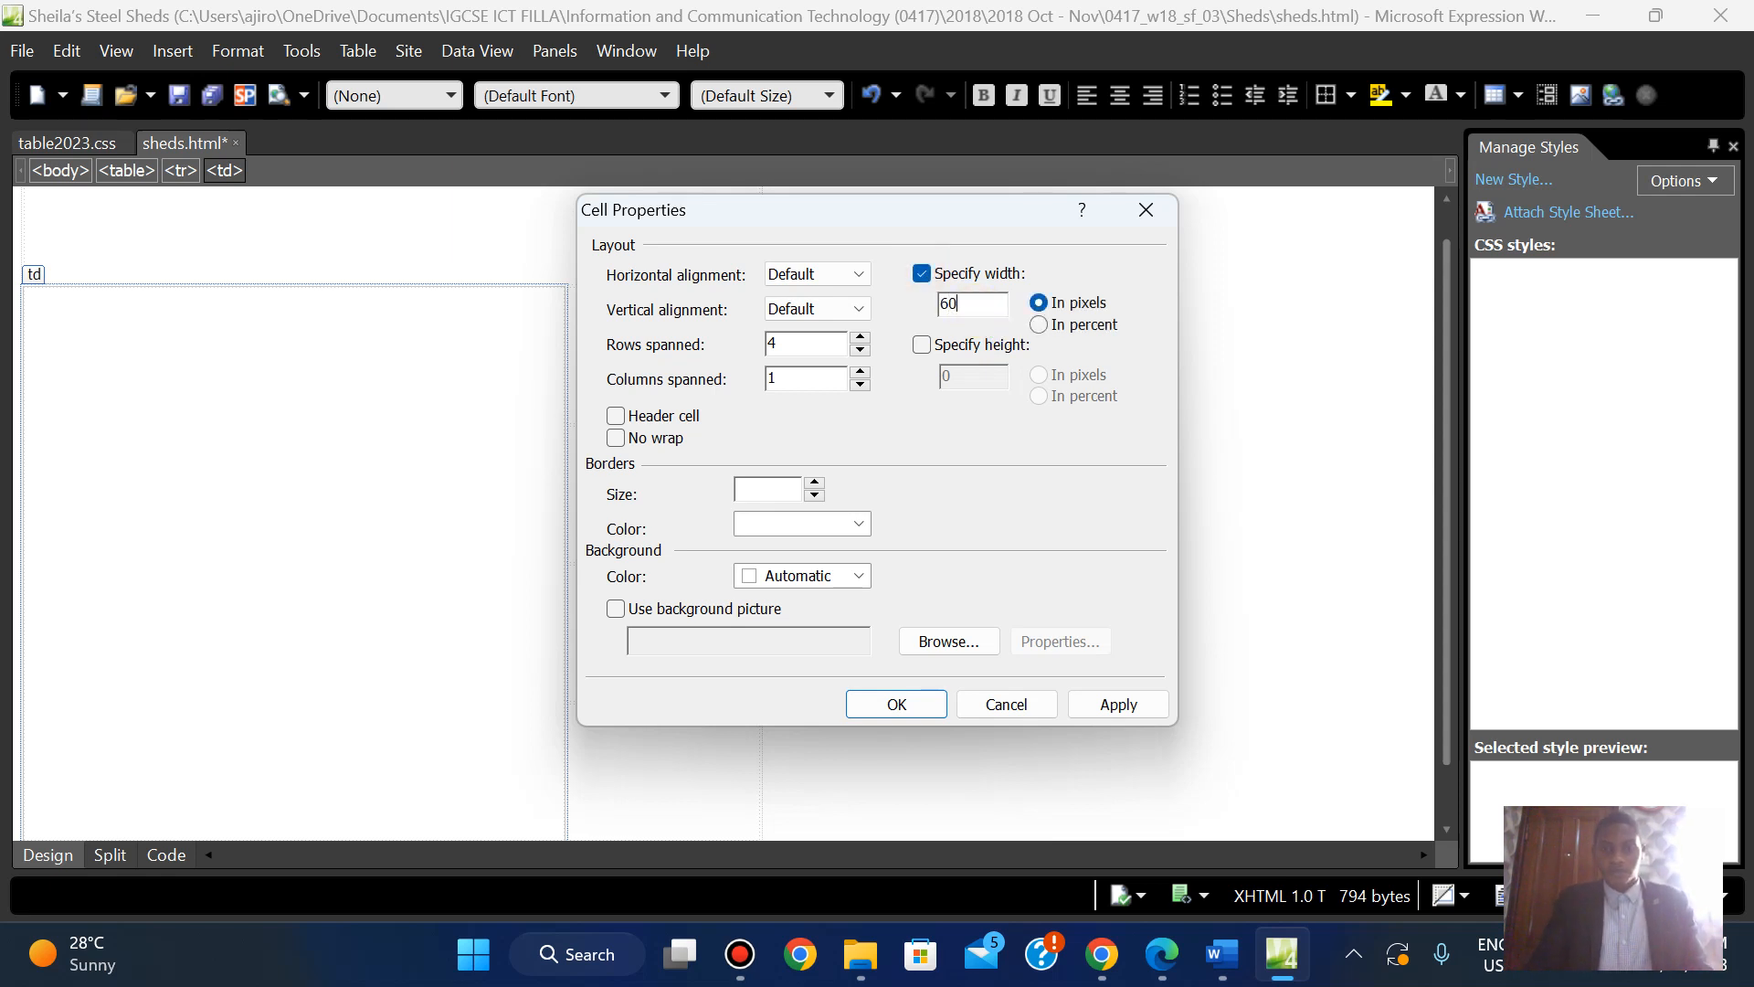
{"action": "left_click", "coordinate": [921, 346]}
{"action": "left_click", "coordinate": [953, 370]}
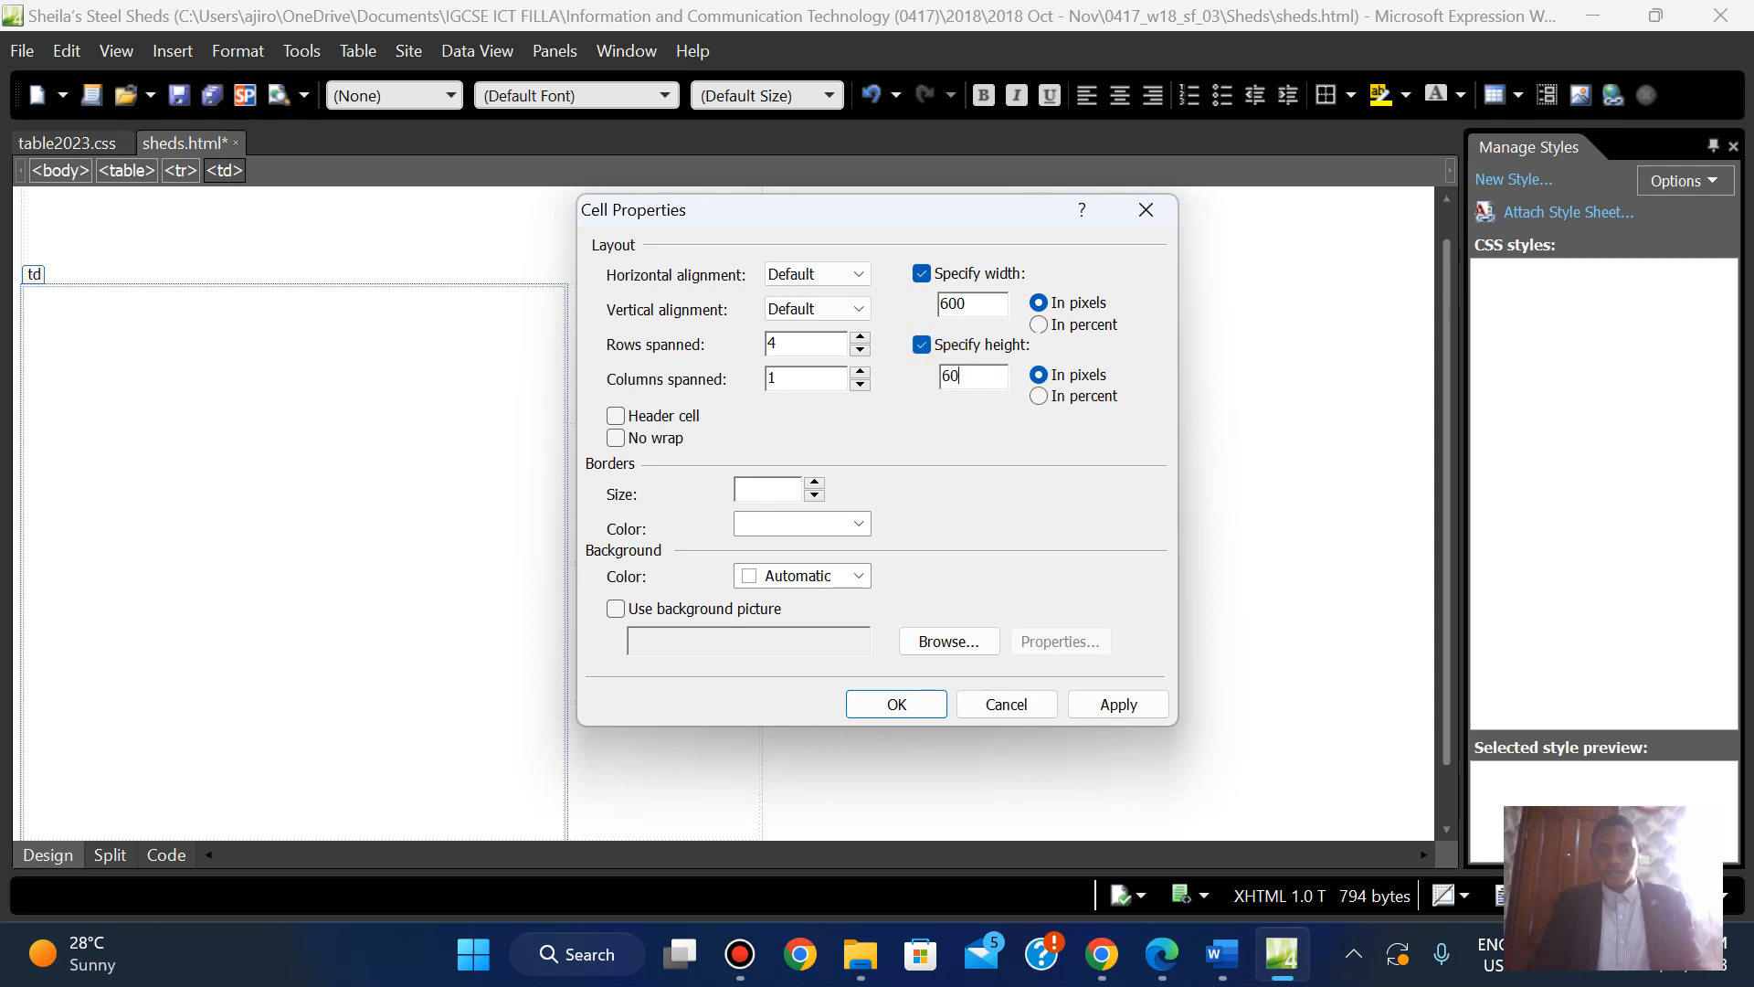
{"action": "left_click", "coordinate": [1122, 705]}
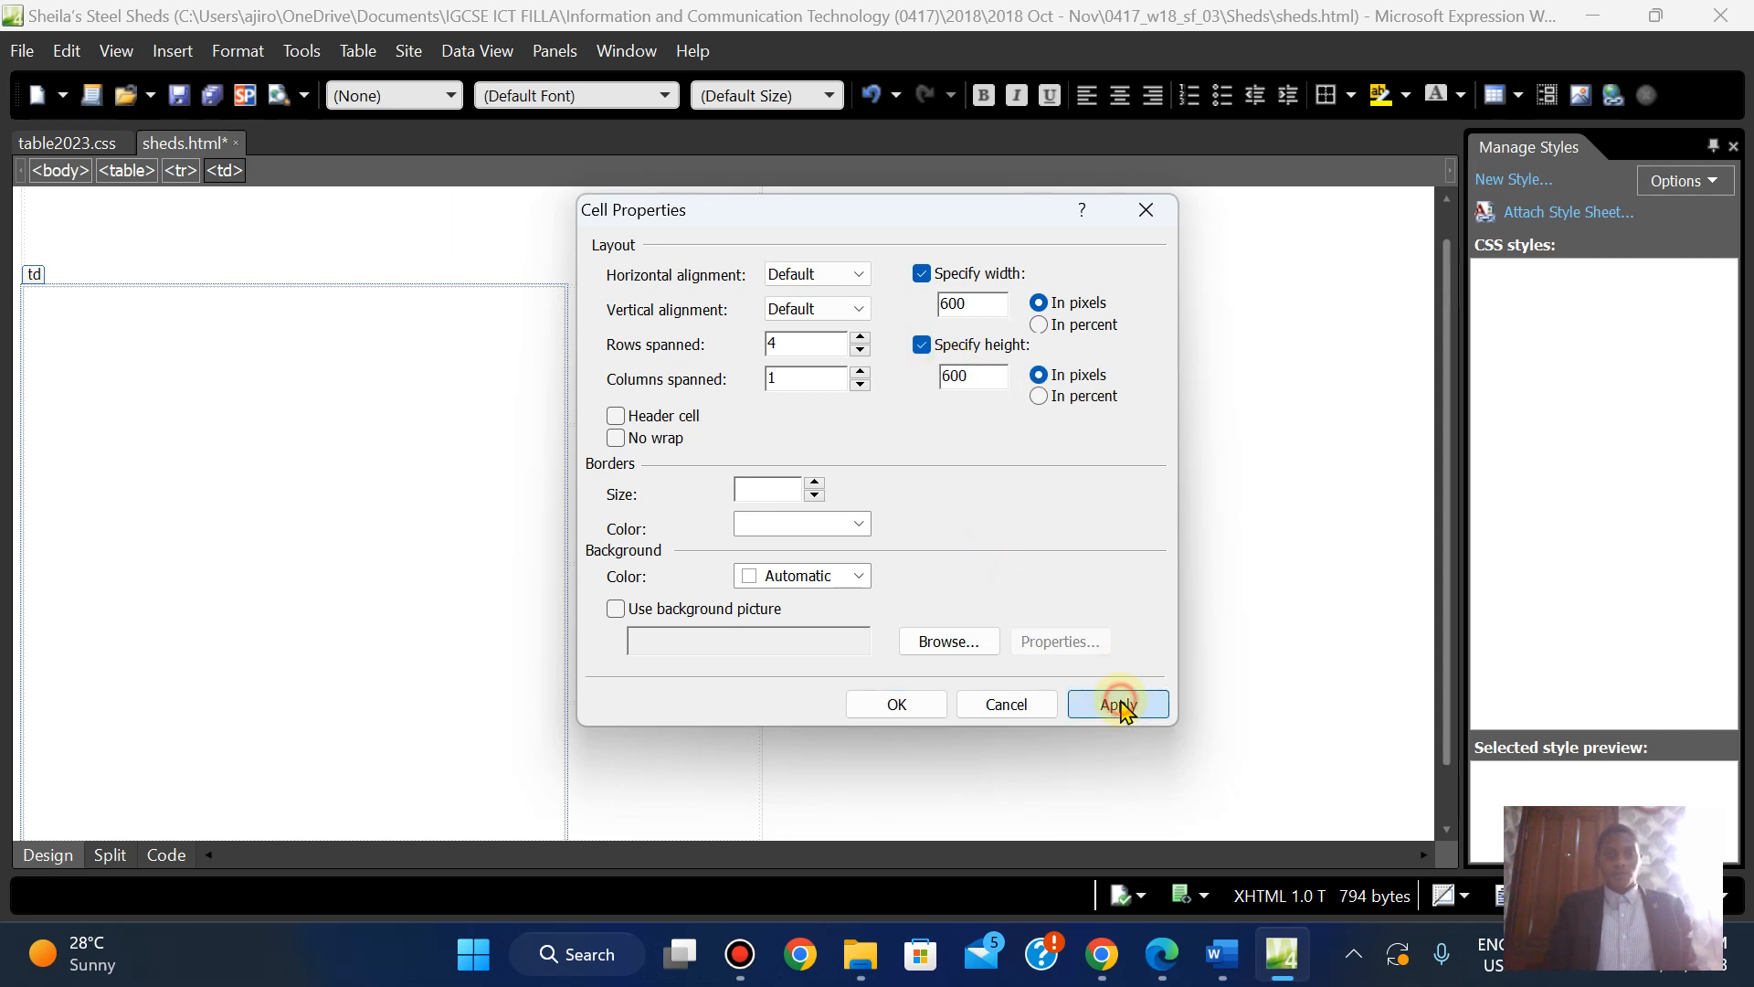
{"action": "left_click", "coordinate": [893, 705]}
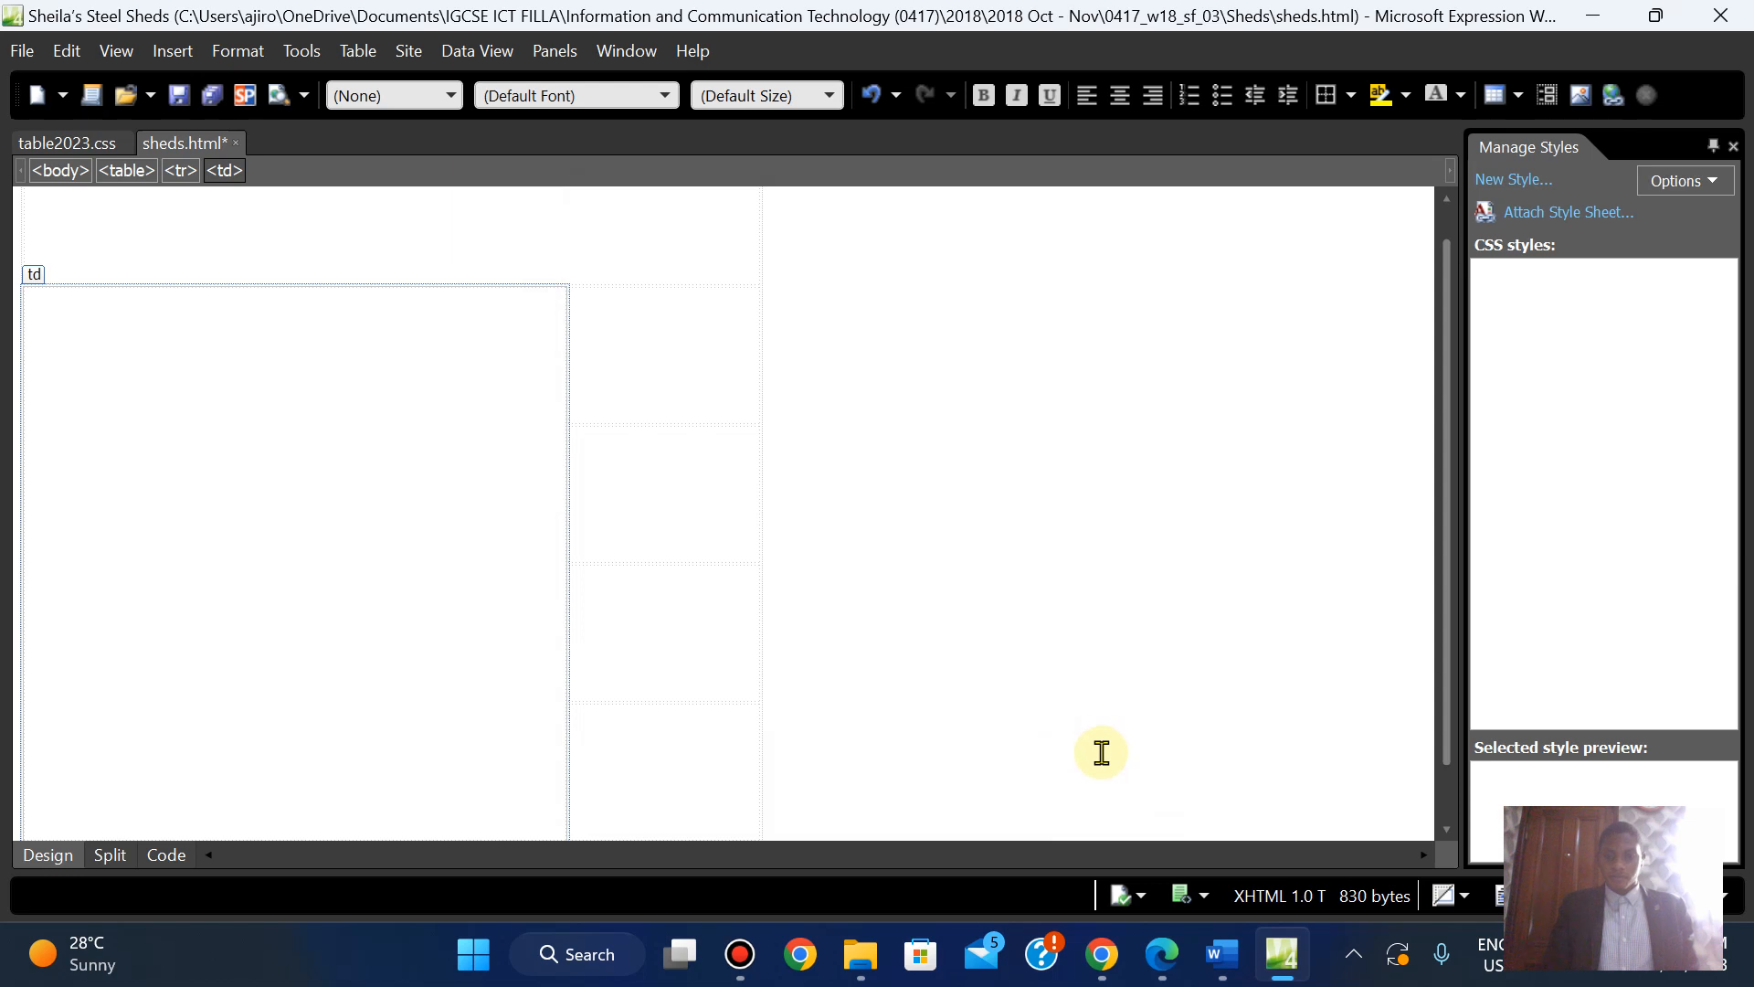
Look up cell G's dimensions in the exam paper and set the bottom table cell's height to 80 pixels
{"action": "left_click_drag", "start_coordinate": [1445, 517], "coordinate": [1447, 641]}
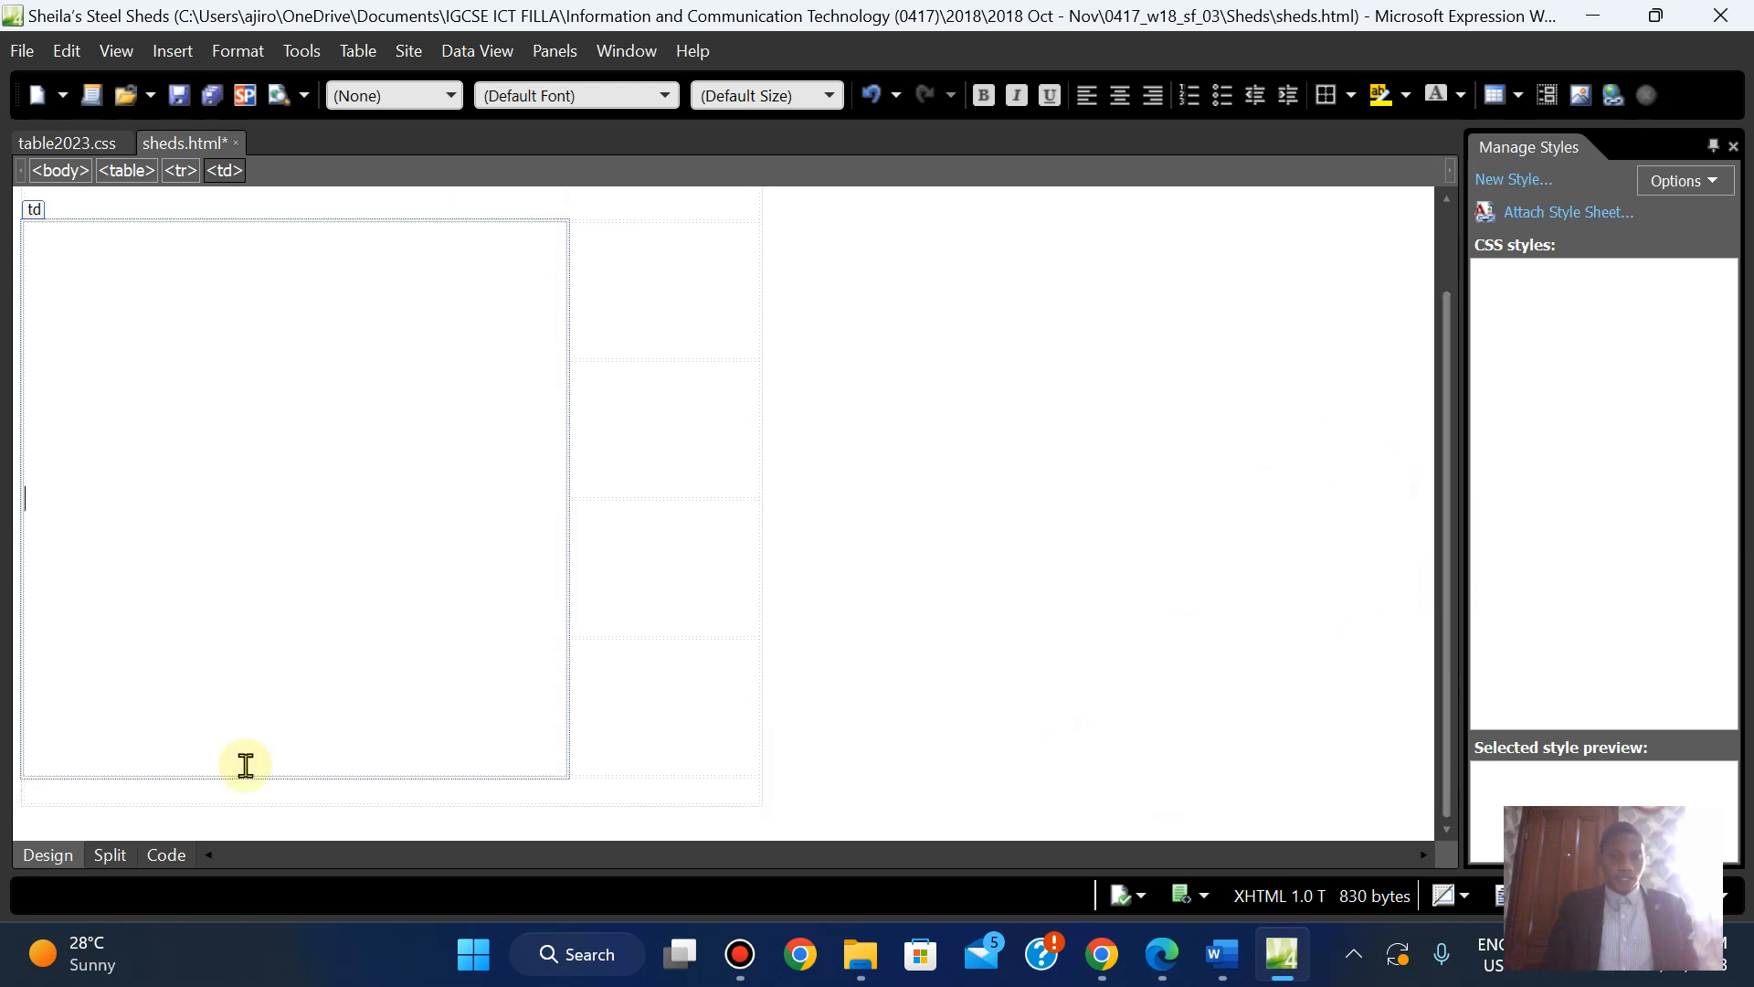
{"action": "left_click", "coordinate": [156, 799]}
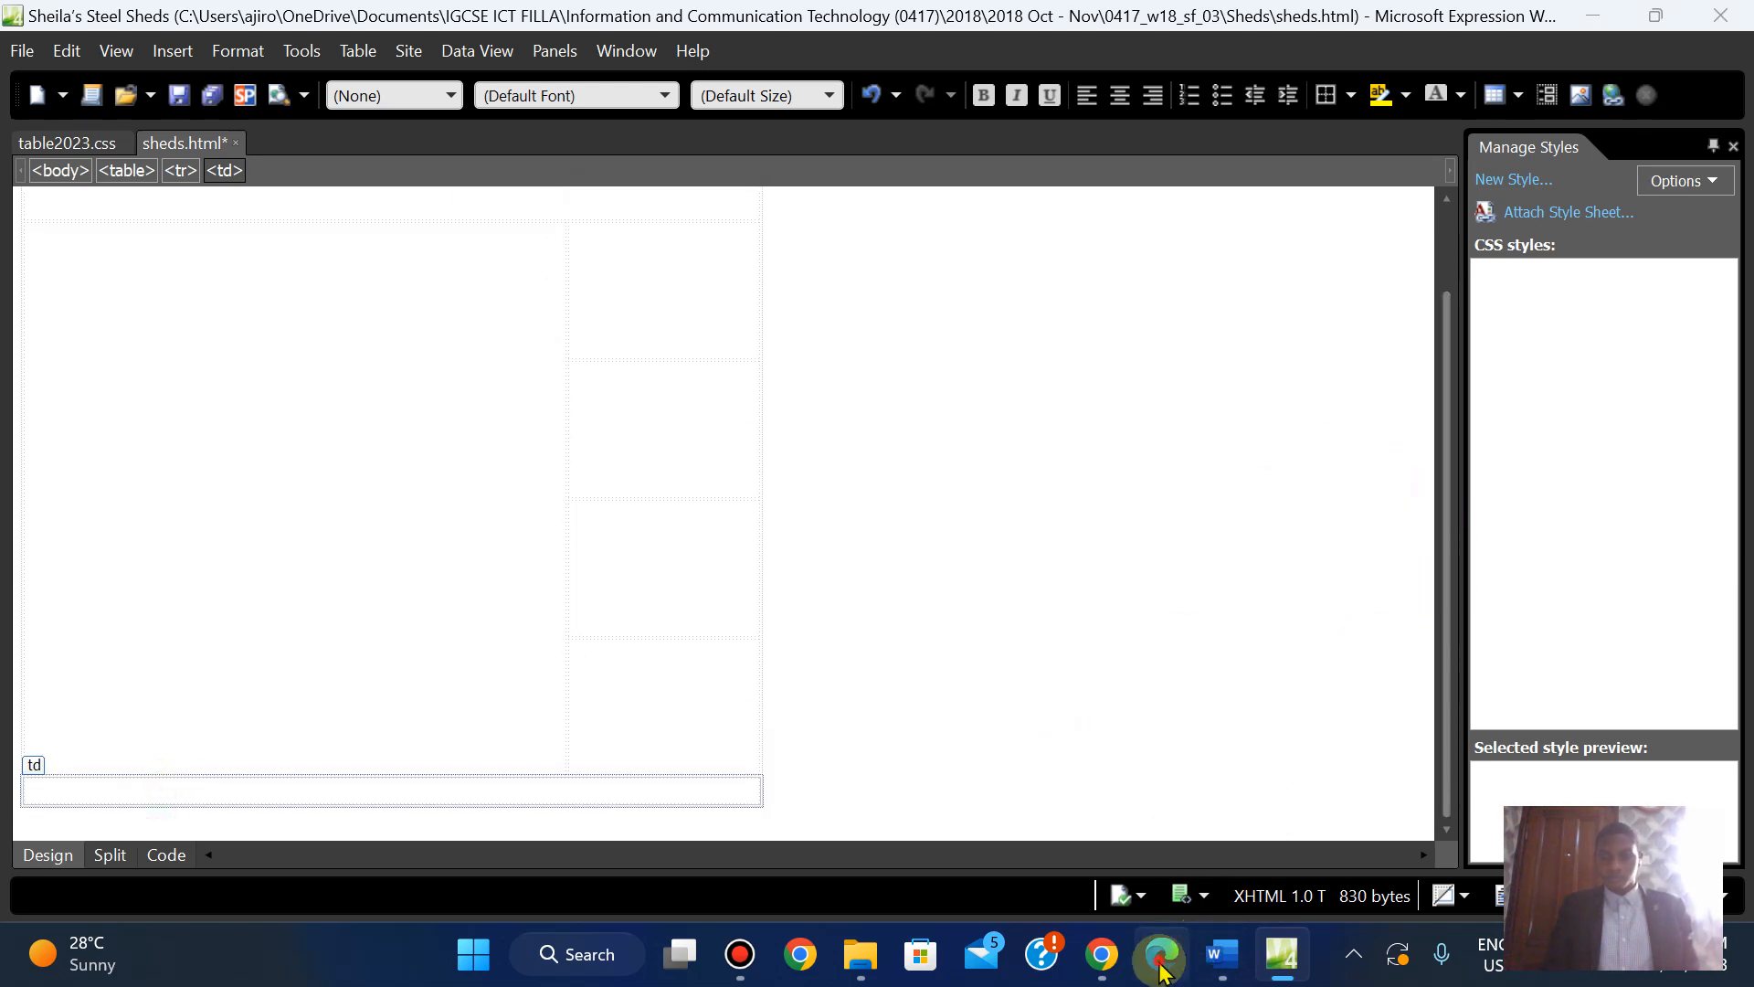
{"action": "left_click", "coordinate": [1160, 961]}
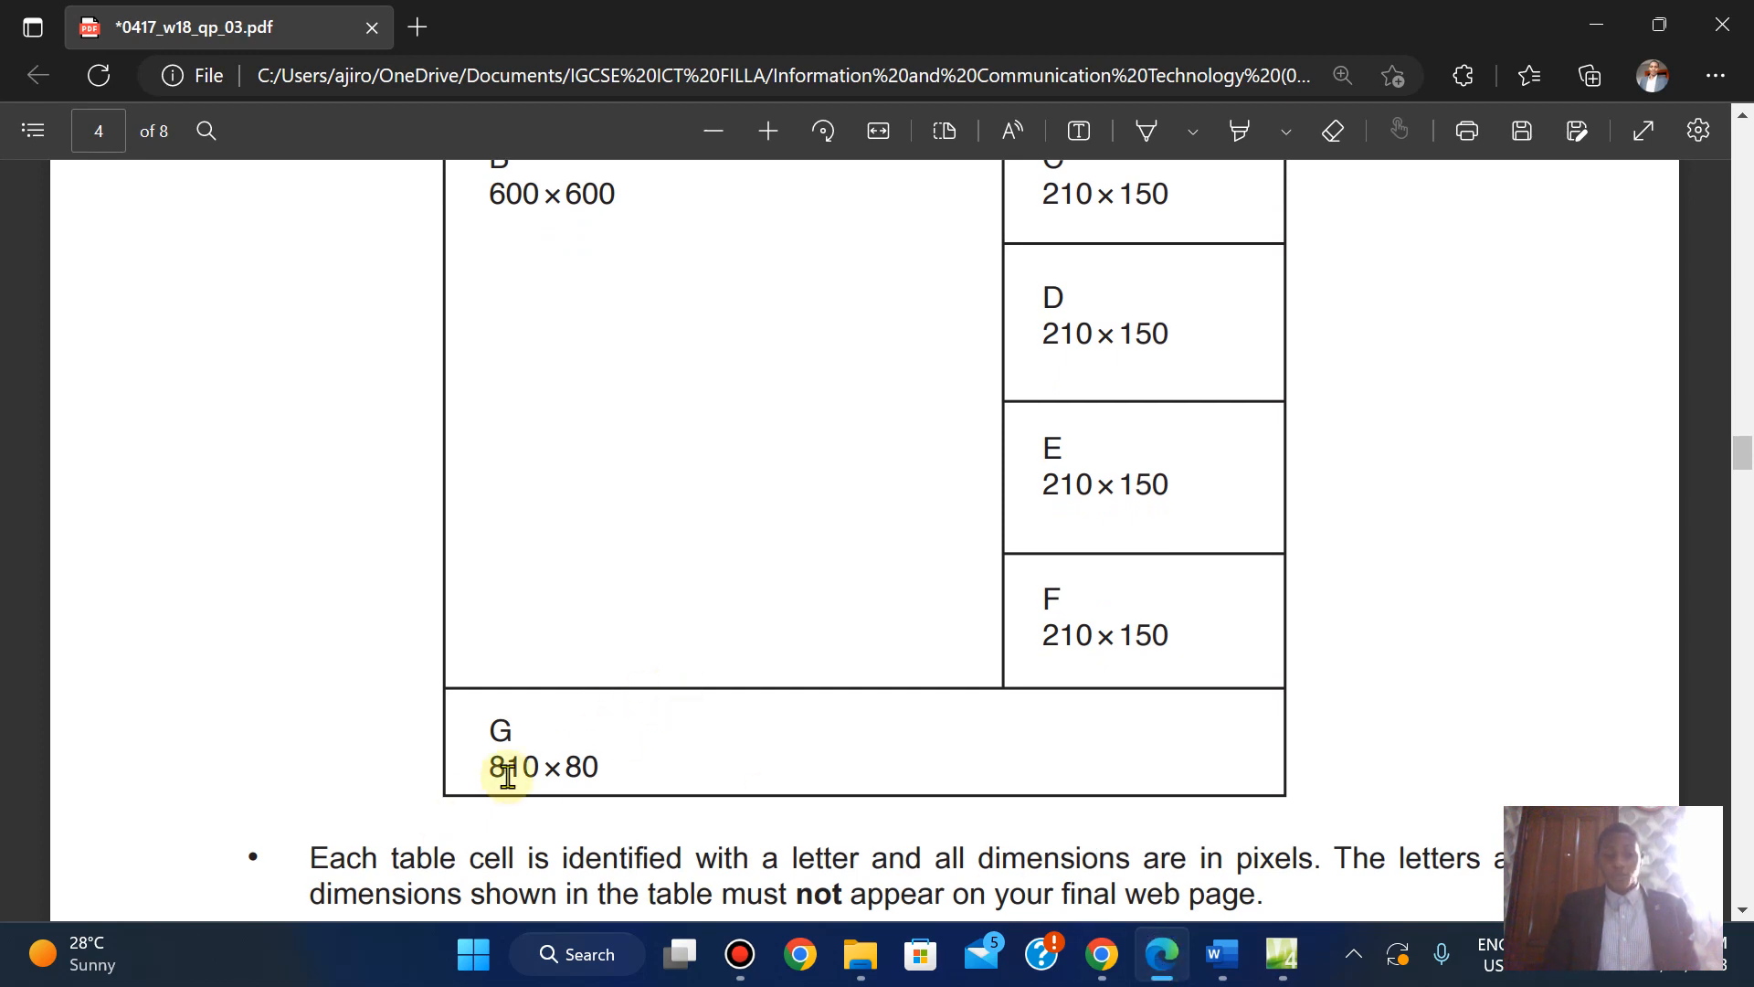
{"action": "left_click", "coordinate": [1282, 954]}
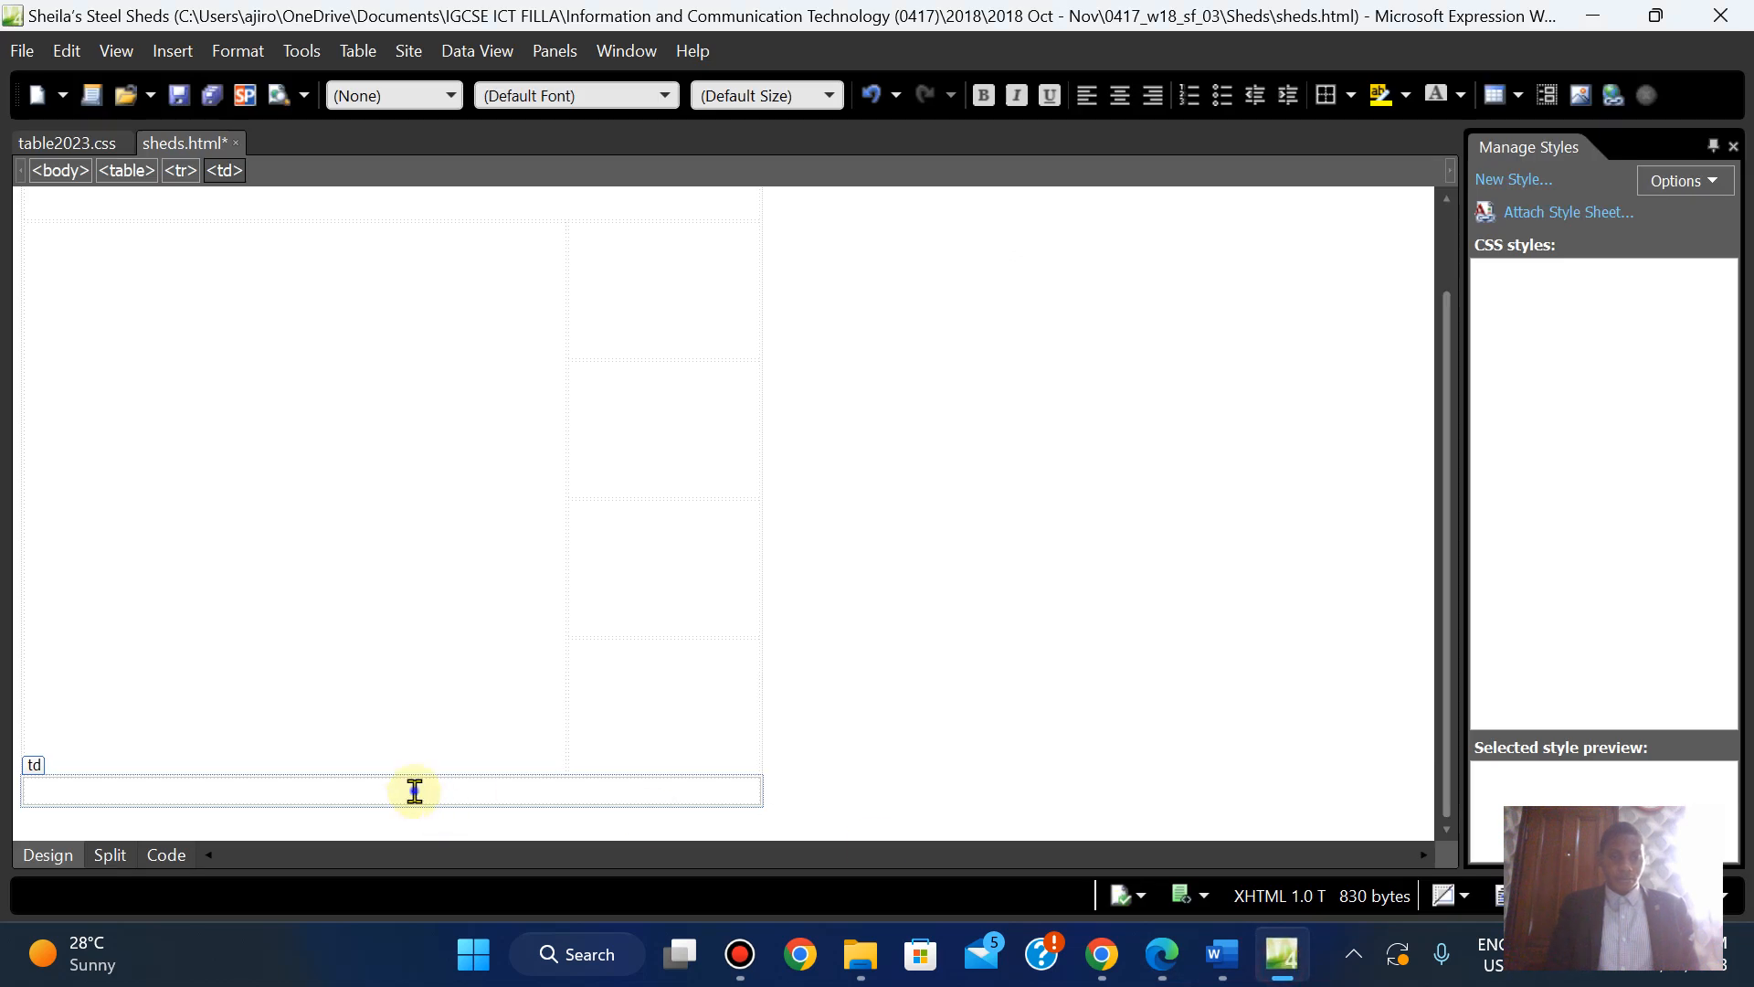
{"action": "right_click", "coordinate": [414, 791]}
{"action": "left_click", "coordinate": [494, 635]}
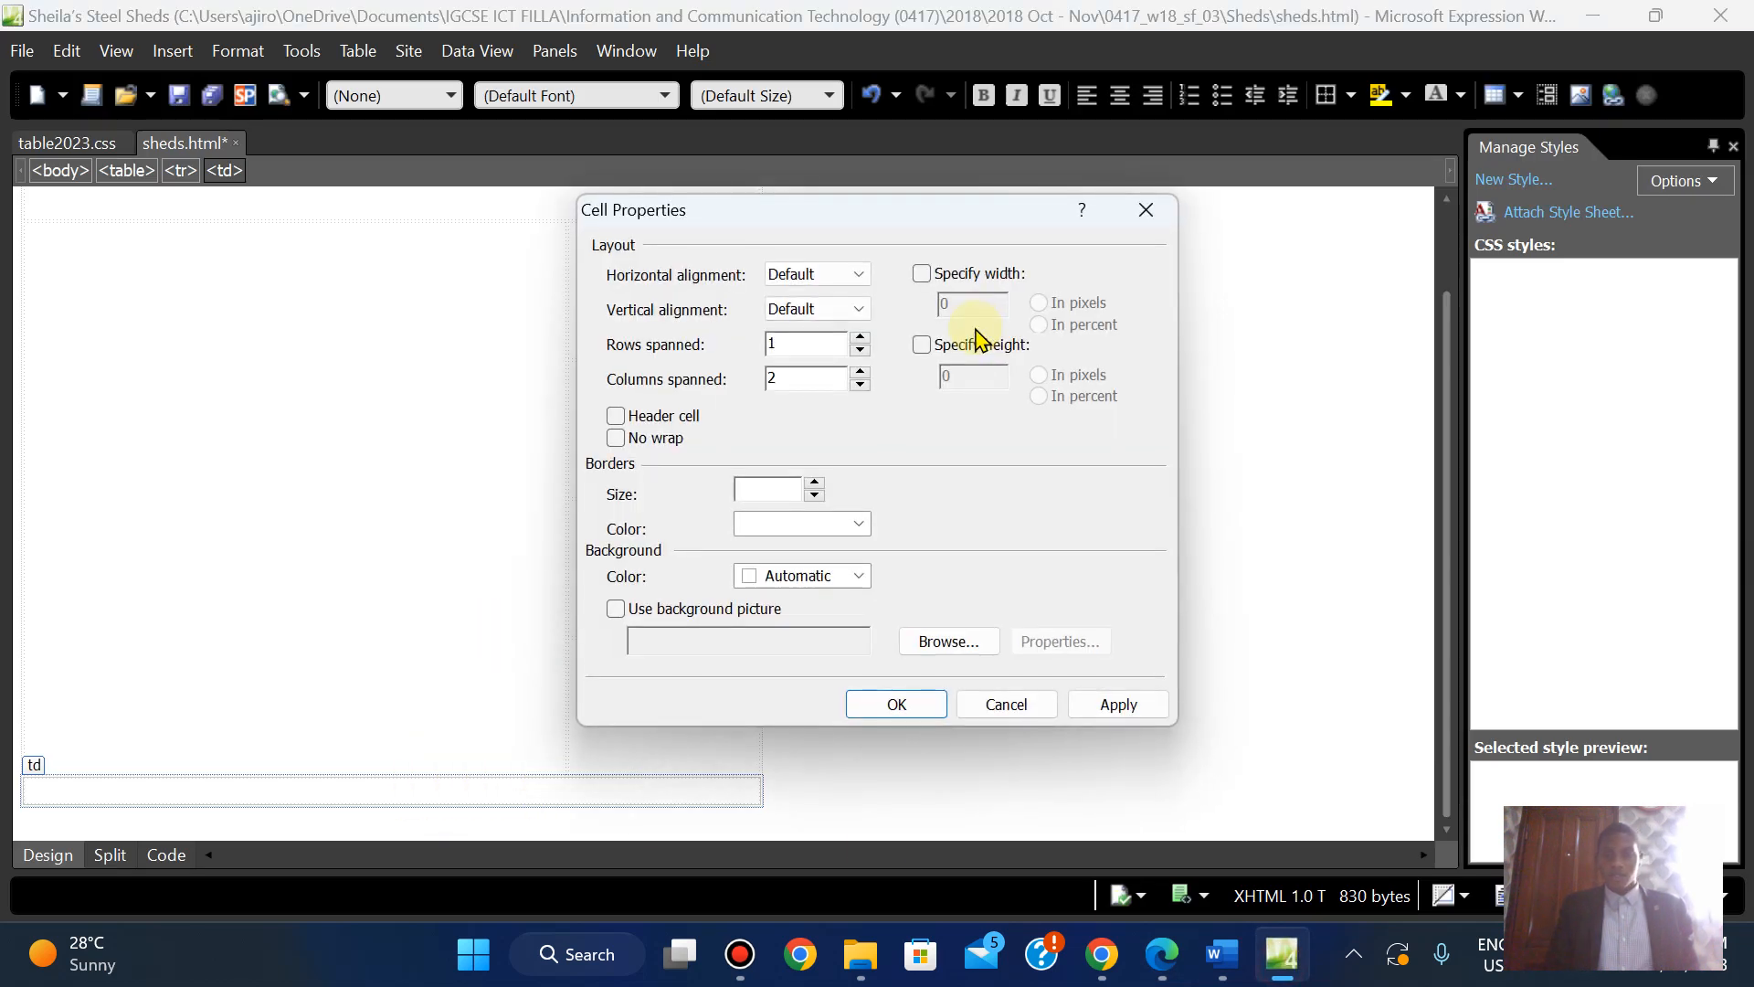
{"action": "left_click", "coordinate": [921, 346]}
{"action": "type", "text": "8"}
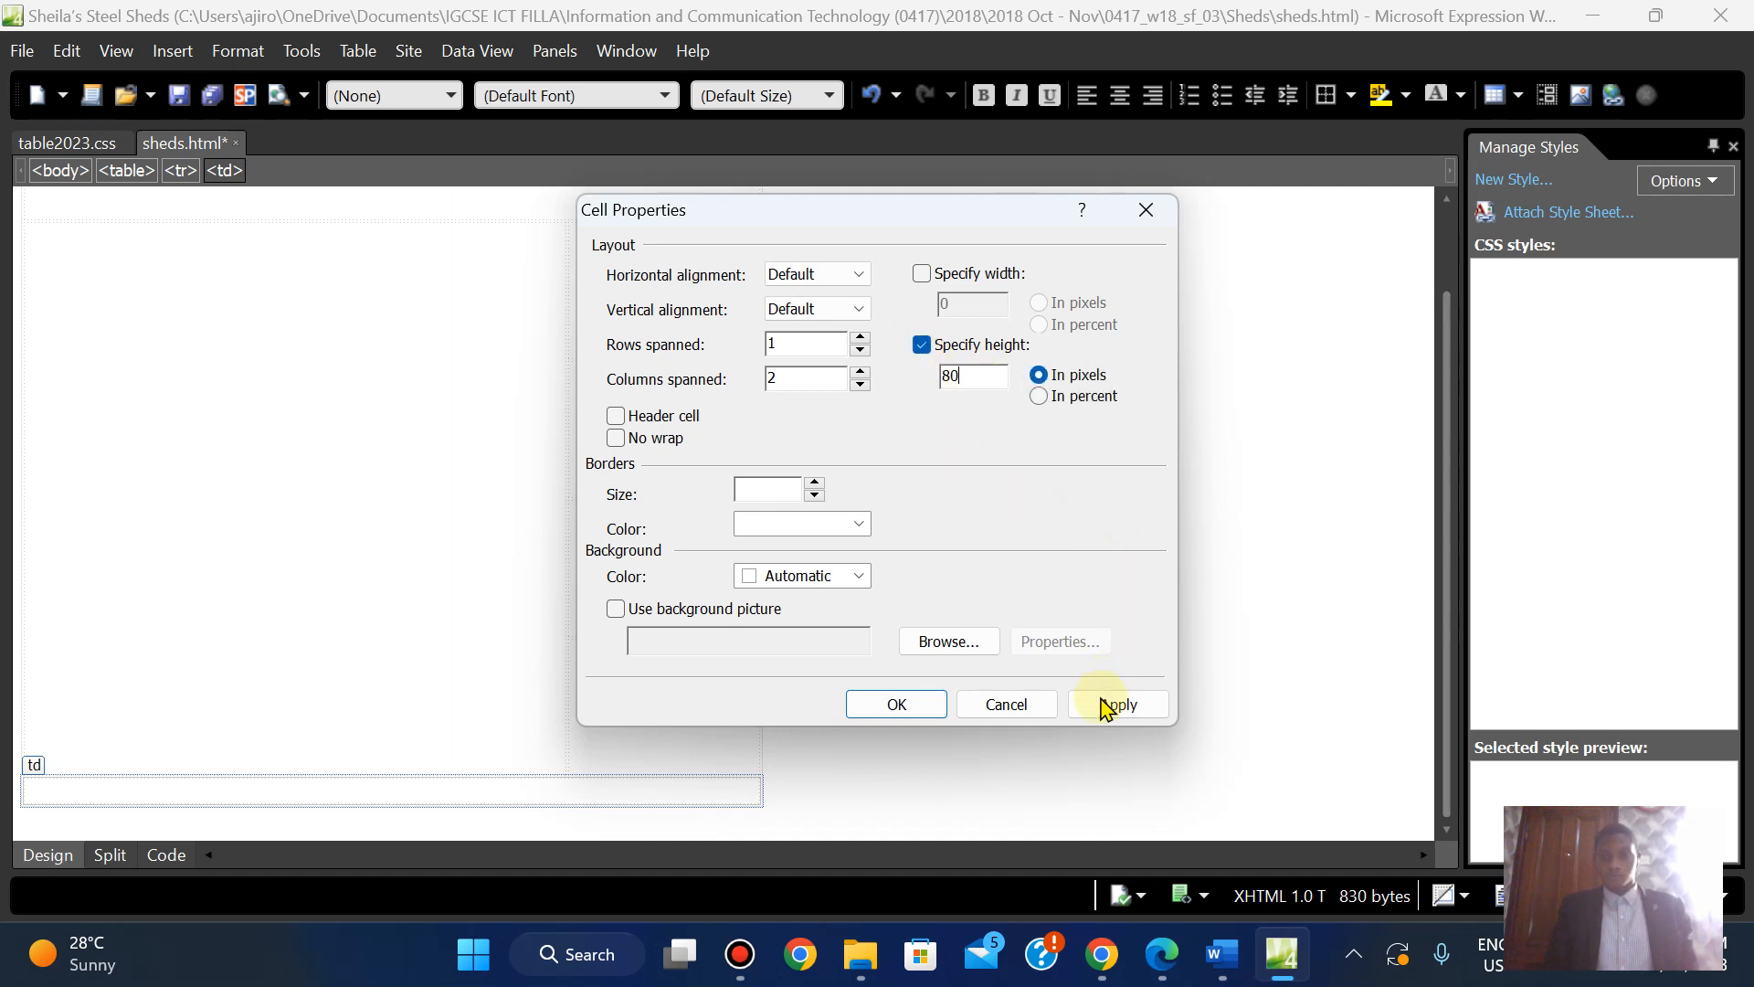
{"action": "left_click", "coordinate": [1105, 705]}
{"action": "left_click", "coordinate": [896, 707]}
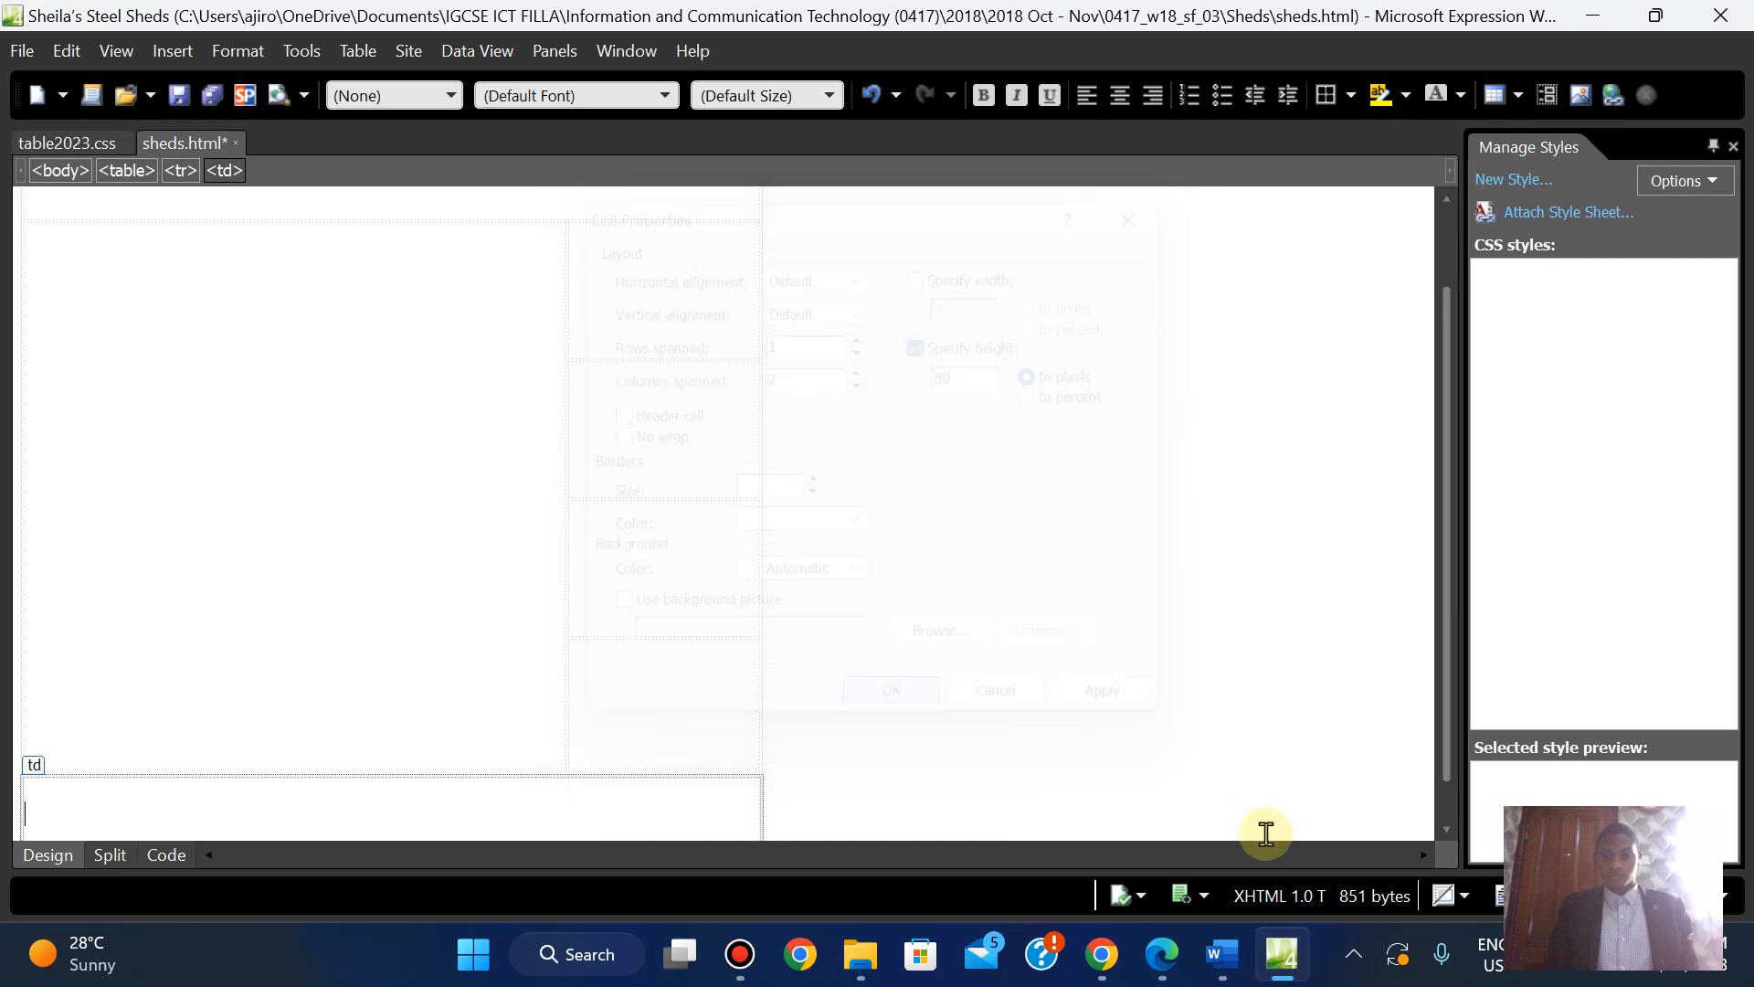
Review the table layout in the exam paper, then return to Expression Web and place the cursor in the top table cell
{"action": "left_click", "coordinate": [1161, 954]}
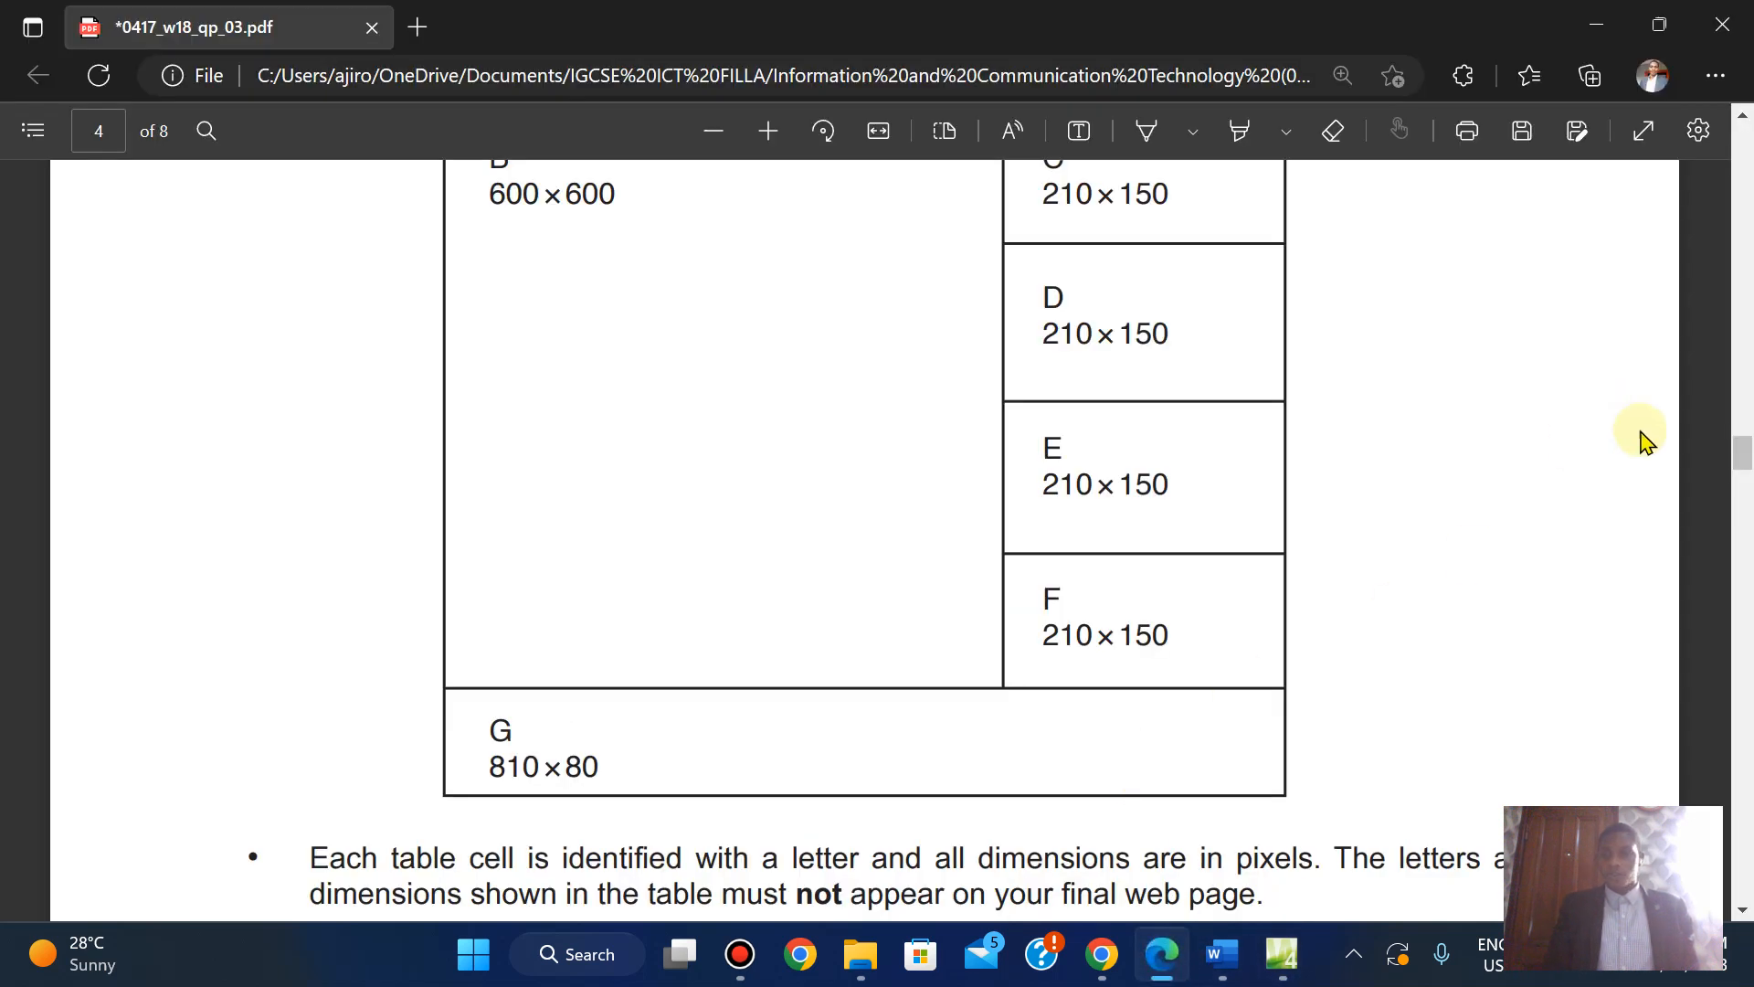
{"action": "scroll", "coordinate": [1743, 439], "scroll_direction": "up", "scroll_amount": 2}
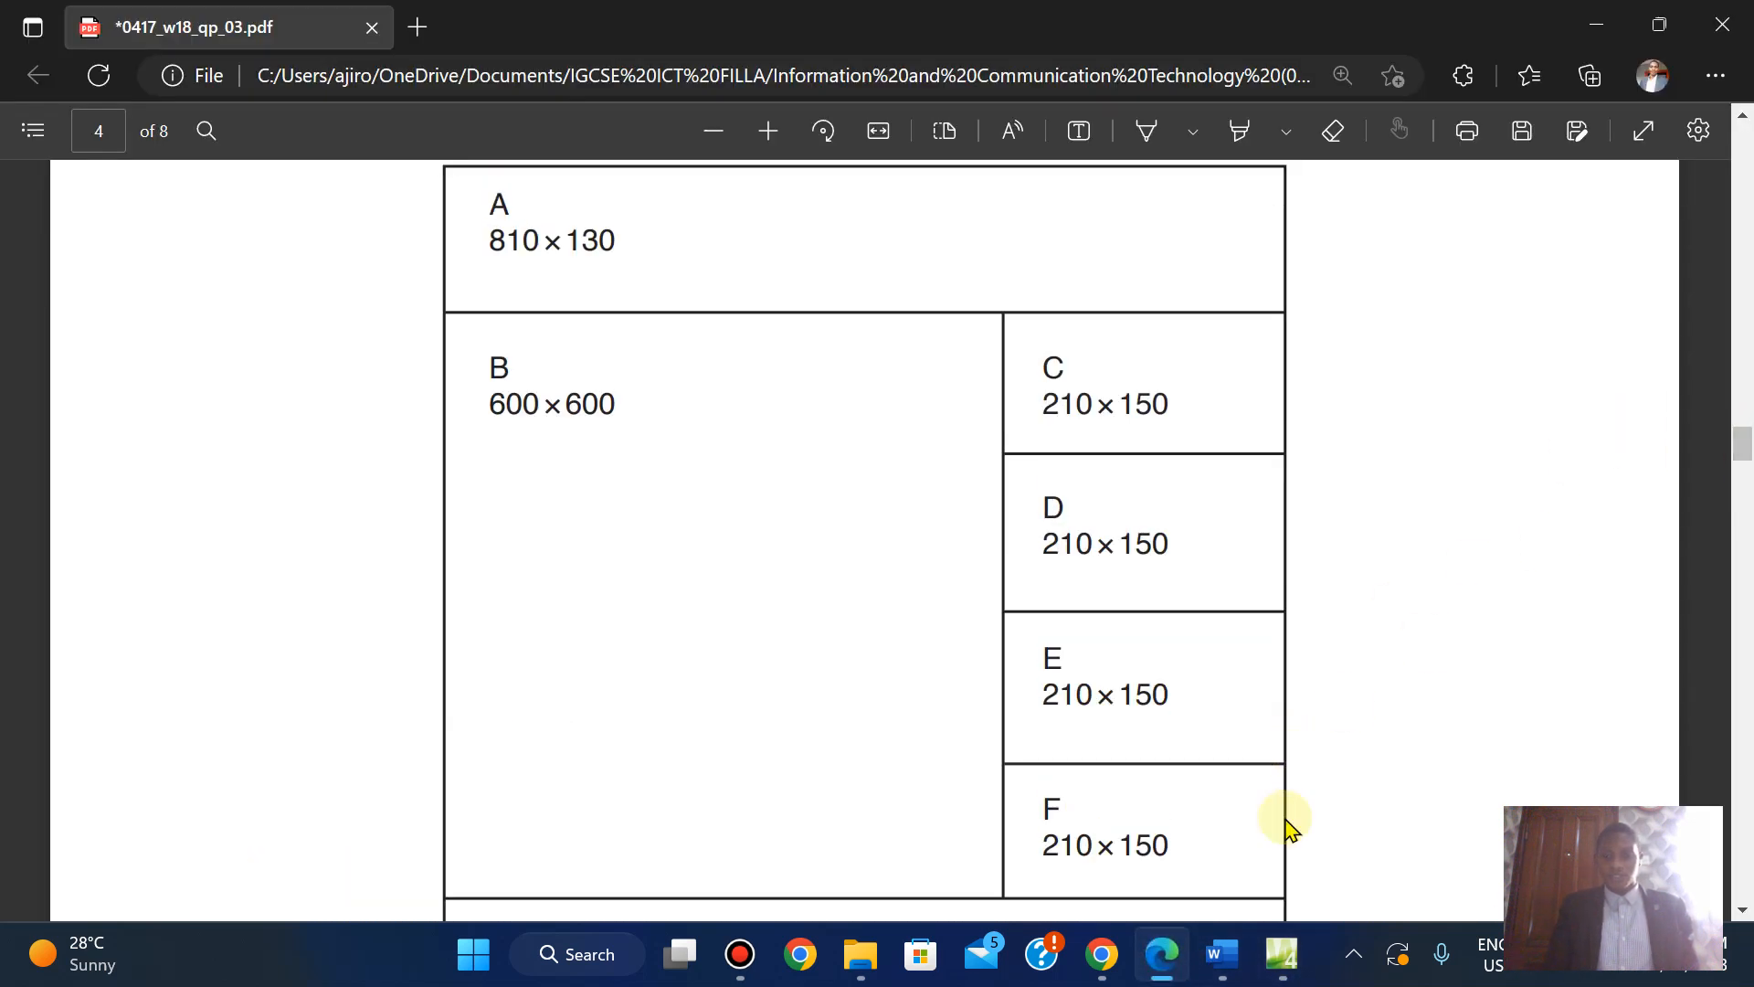
{"action": "left_click", "coordinate": [1281, 954]}
{"action": "left_click", "coordinate": [1447, 254]}
{"action": "left_click", "coordinate": [403, 265]}
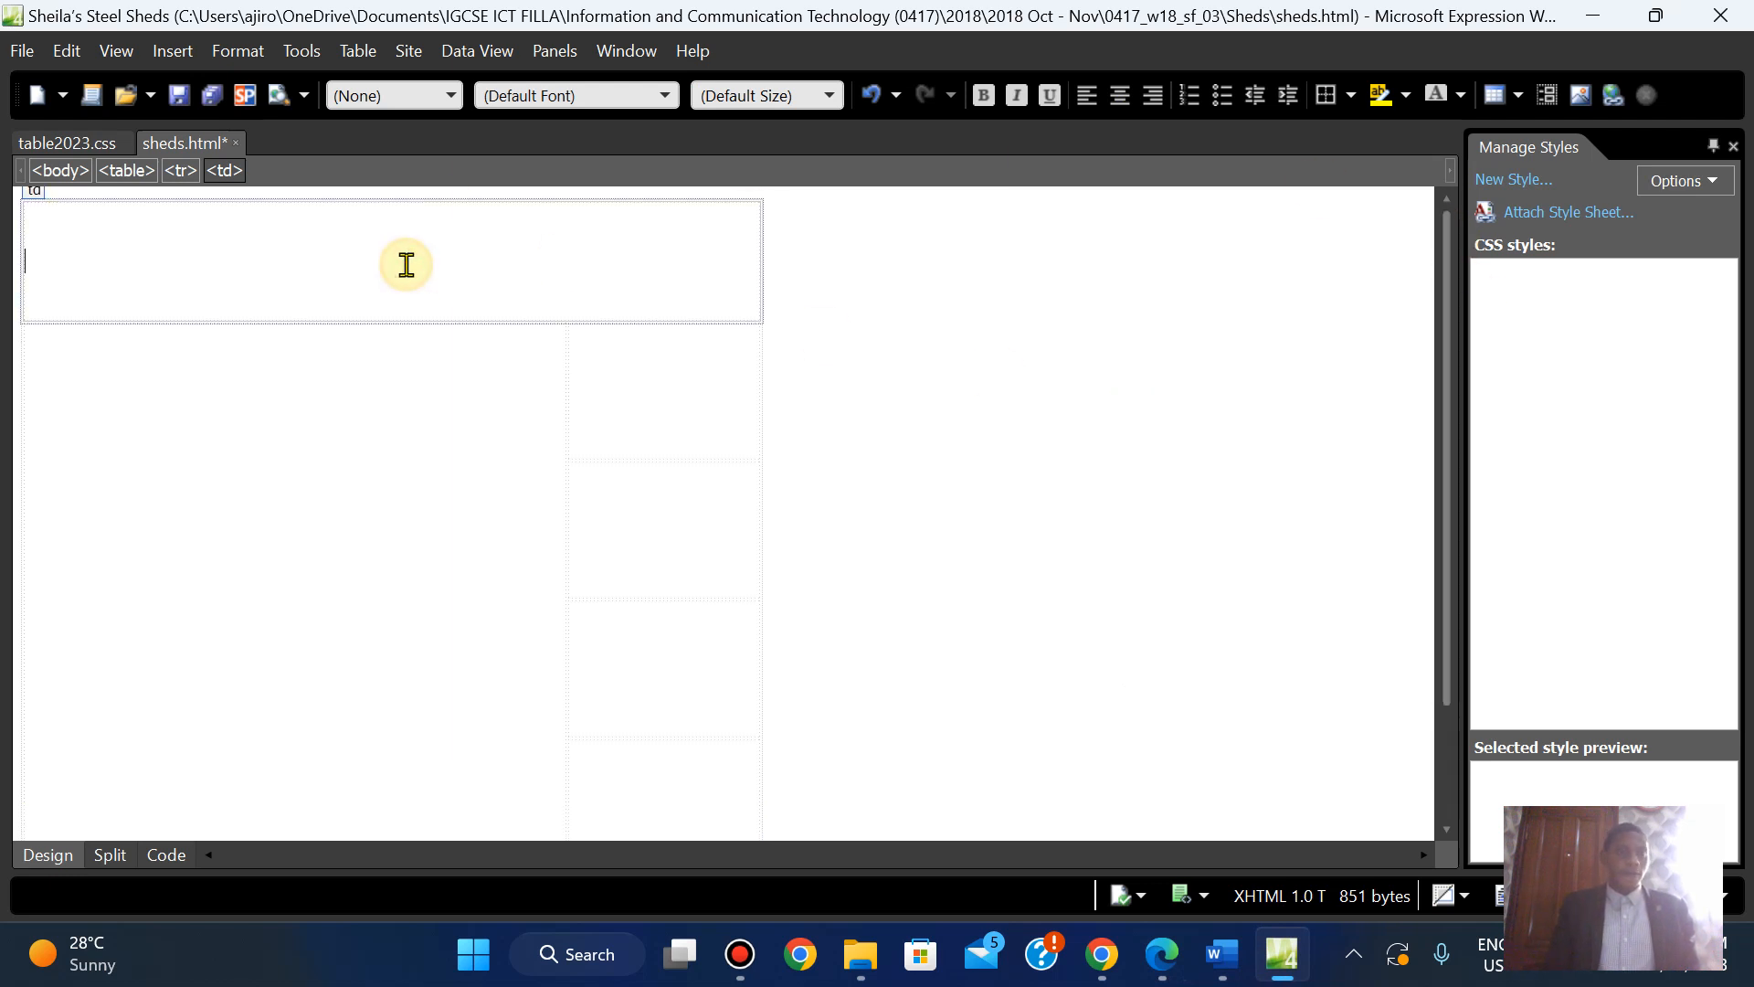
Start inserting a picture from file and browse to the Sheds folder within 2018 Oct - Nov, 0417_w18_sf_03
{"action": "left_click", "coordinate": [1583, 97]}
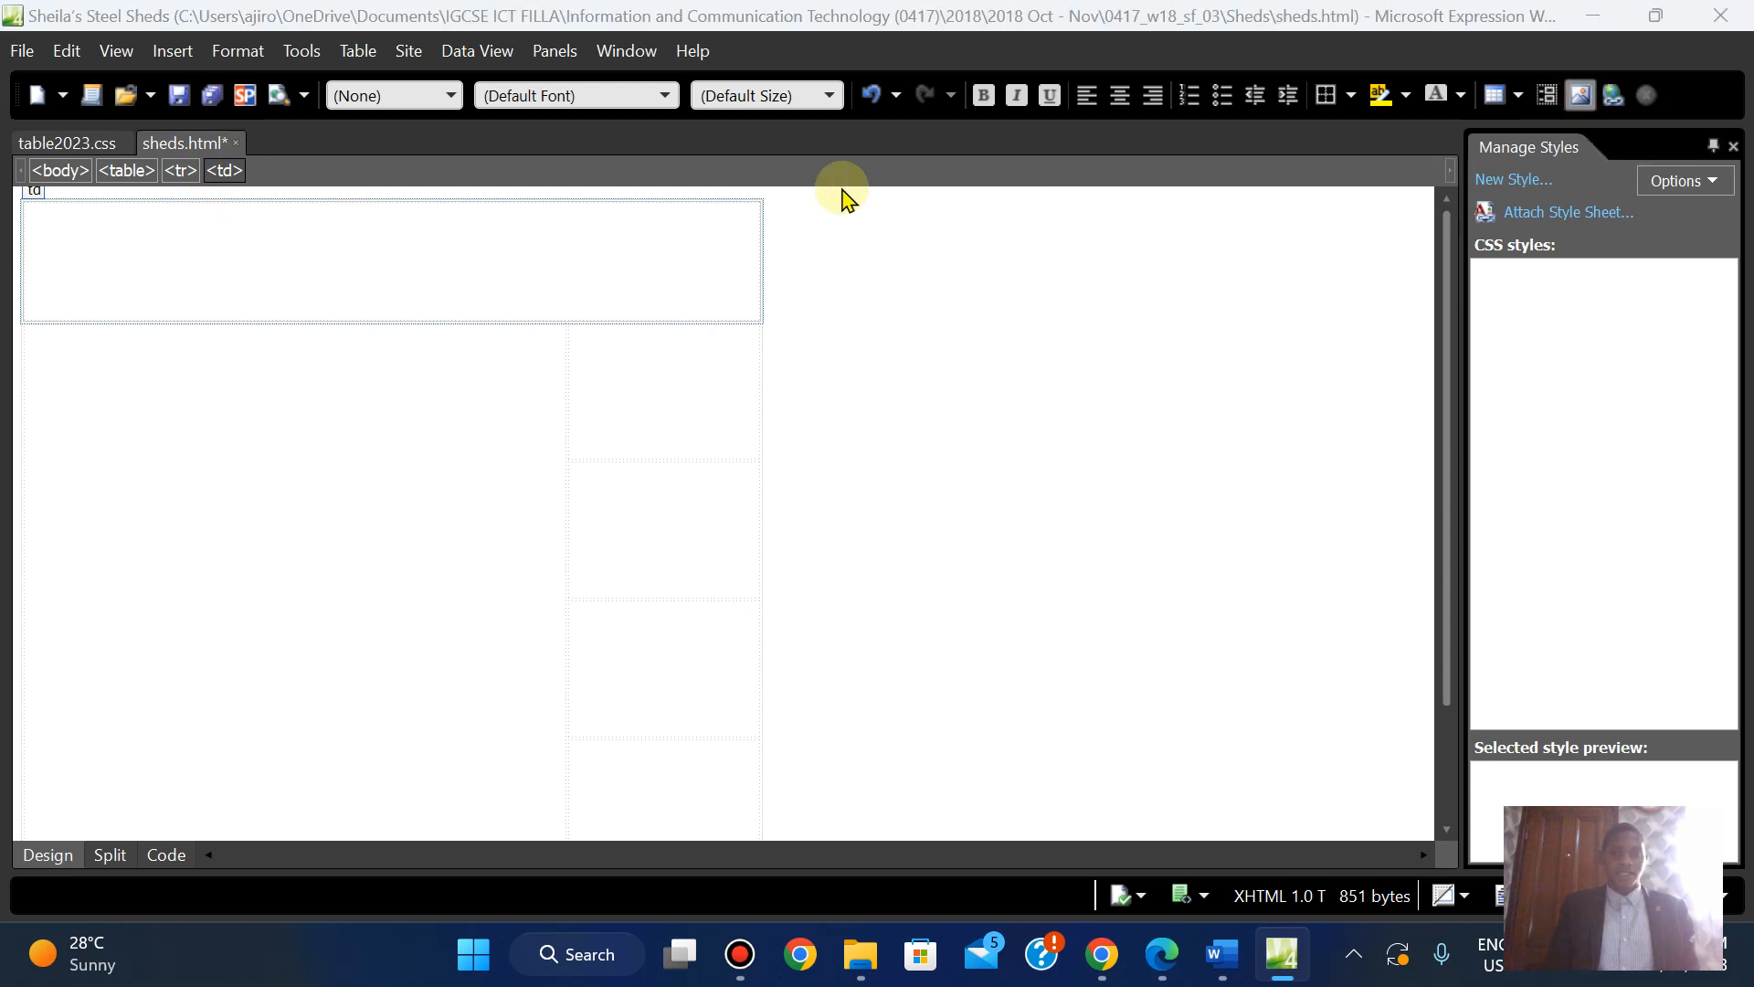
{"action": "left_click", "coordinate": [273, 113]}
{"action": "left_click", "coordinate": [274, 116]}
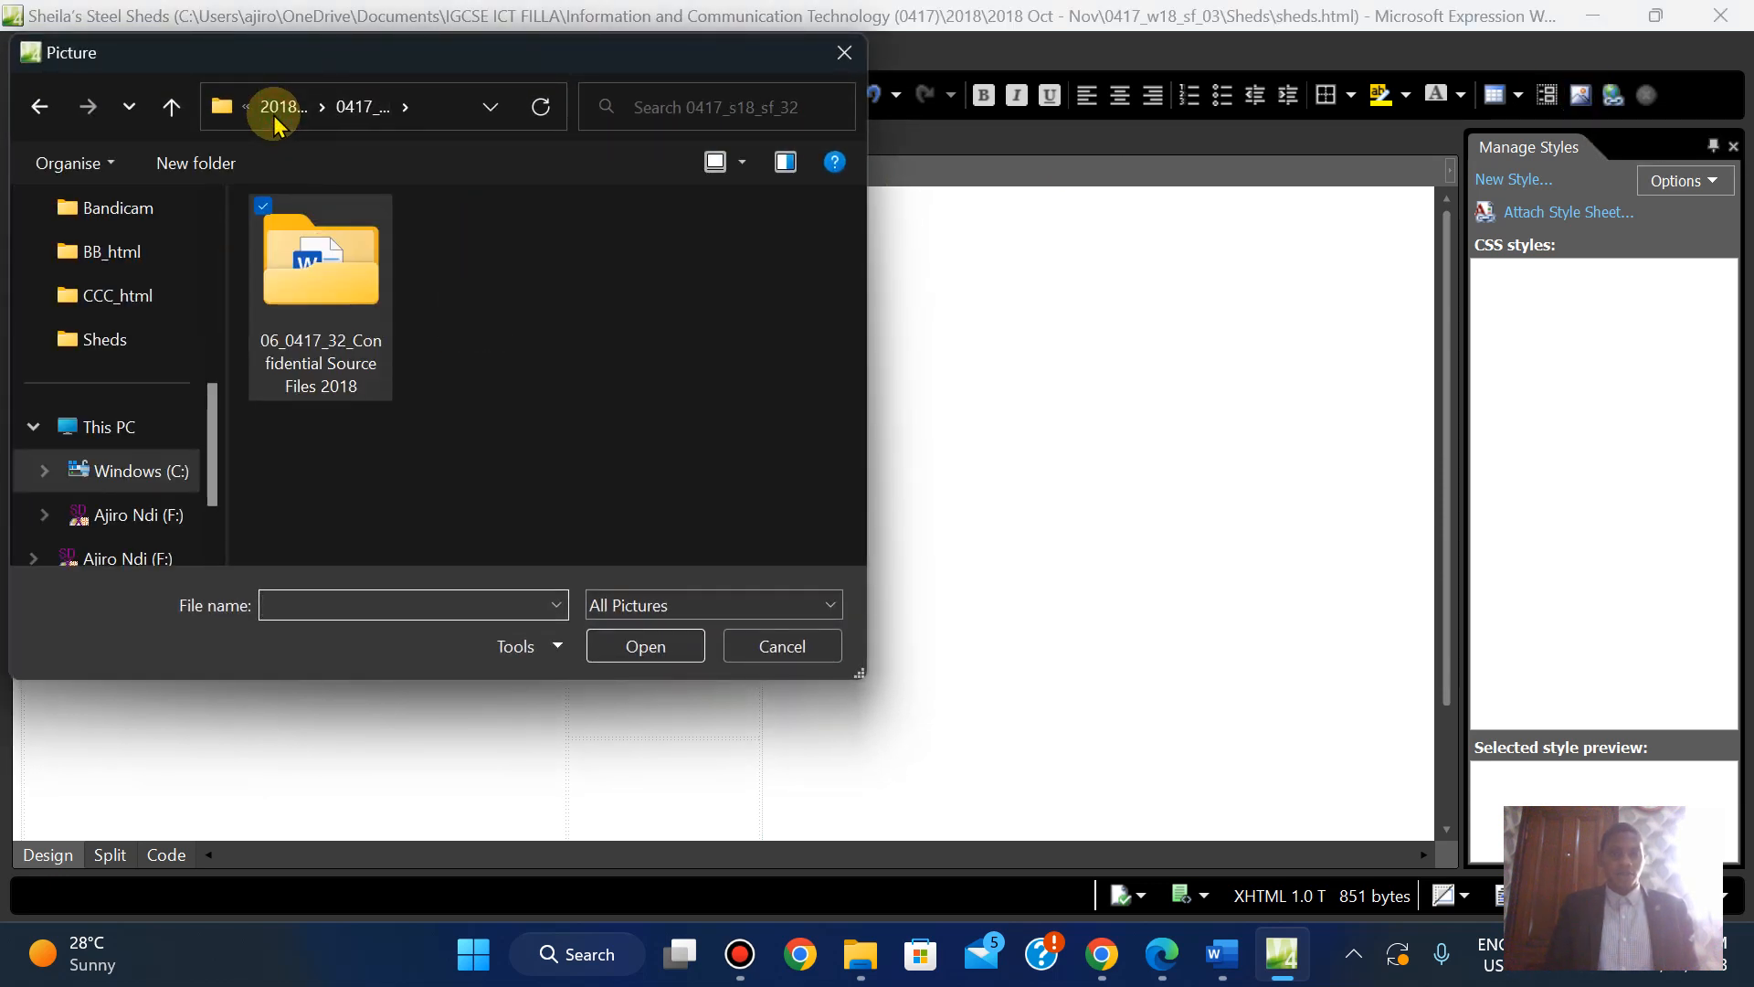
{"action": "left_click", "coordinate": [274, 119]}
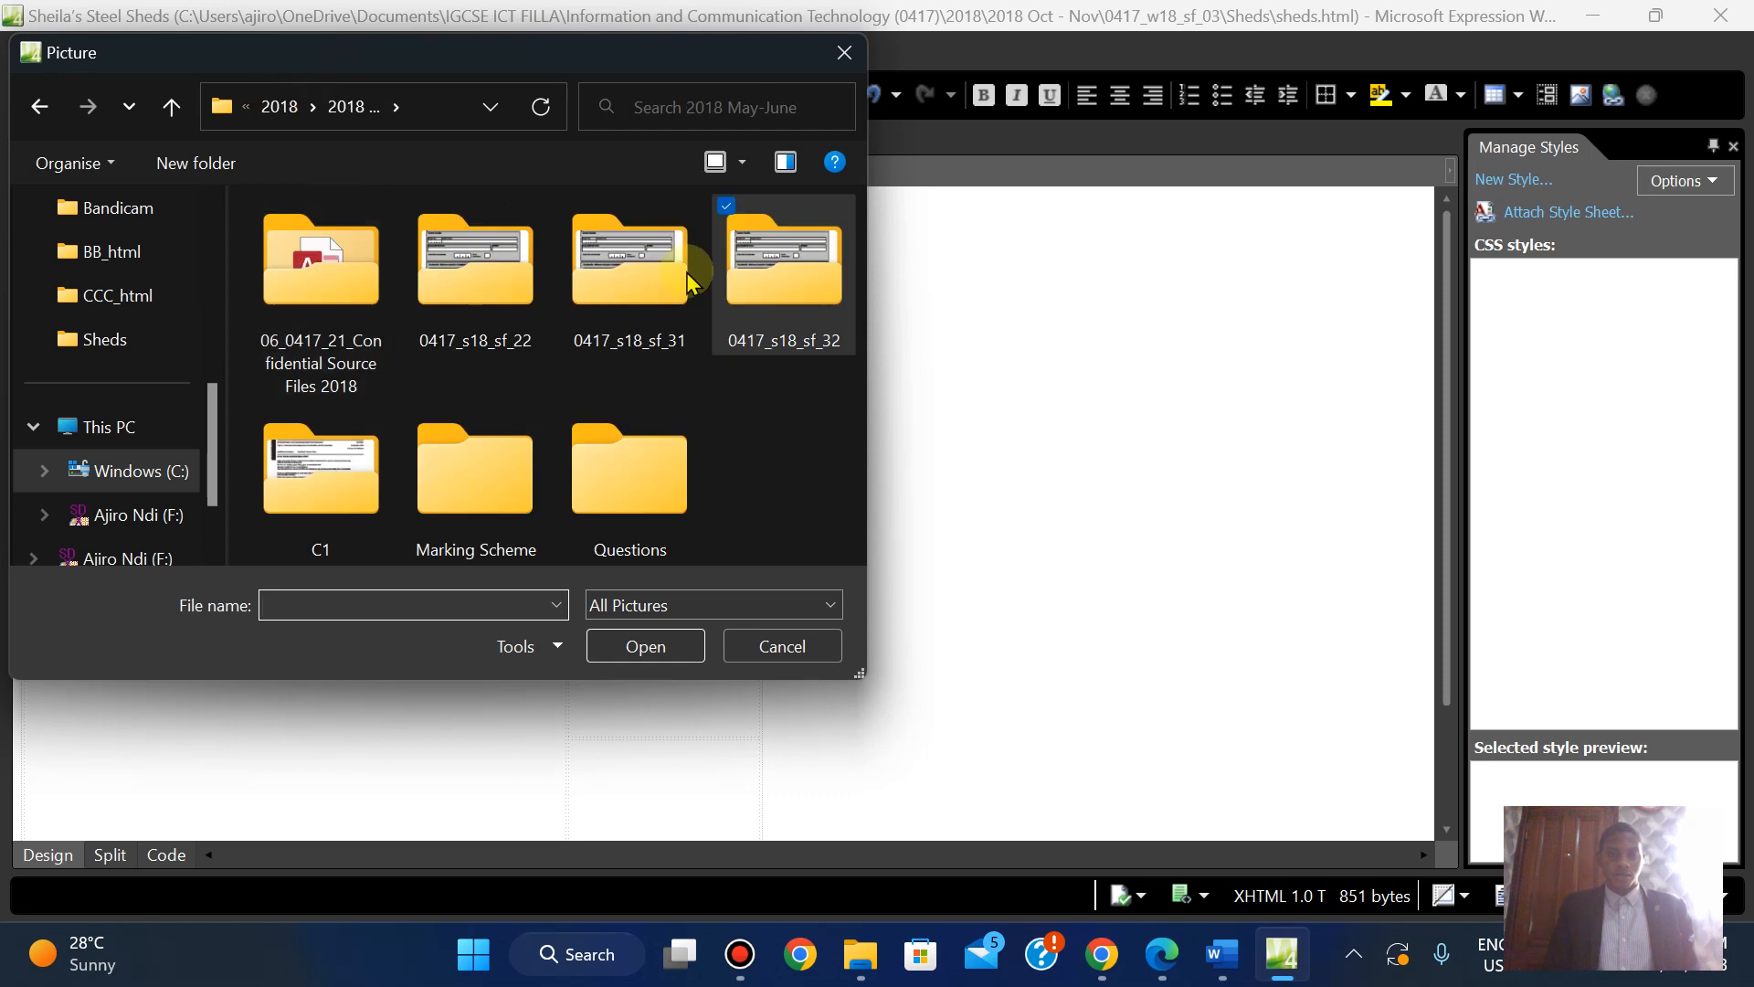
{"action": "left_click", "coordinate": [277, 106]}
{"action": "double_click", "coordinate": [665, 340]}
{"action": "double_click", "coordinate": [503, 331]}
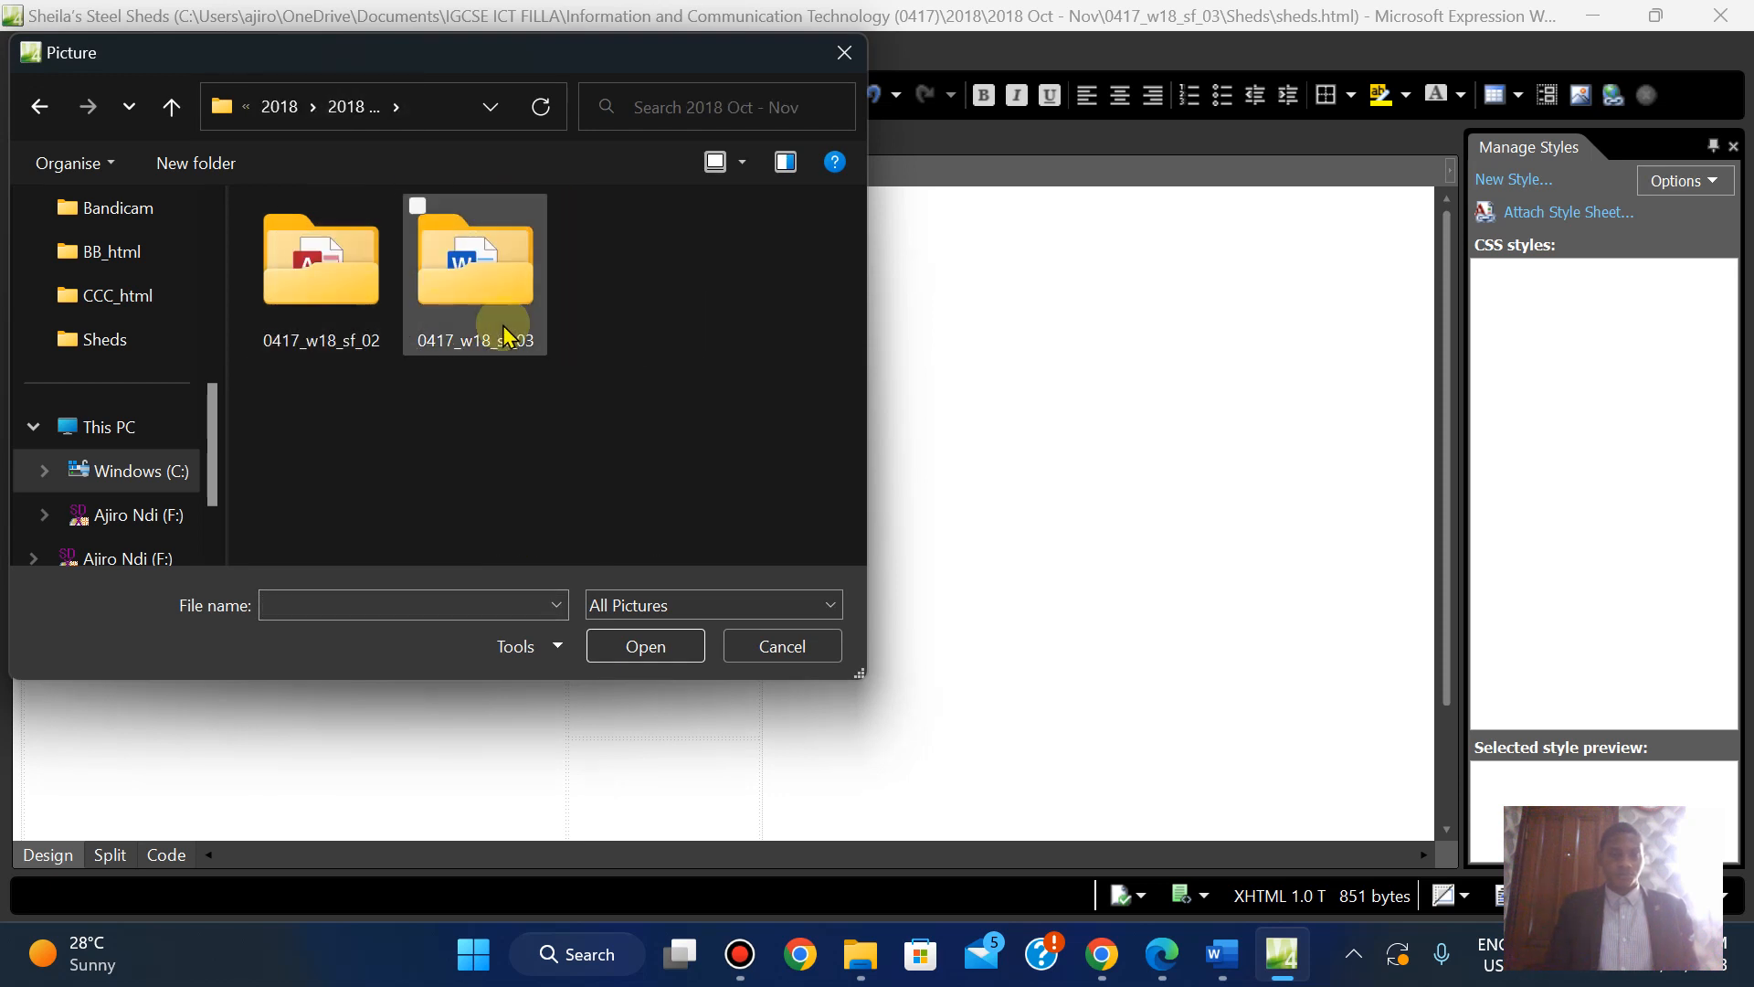
{"action": "double_click", "coordinate": [321, 269]}
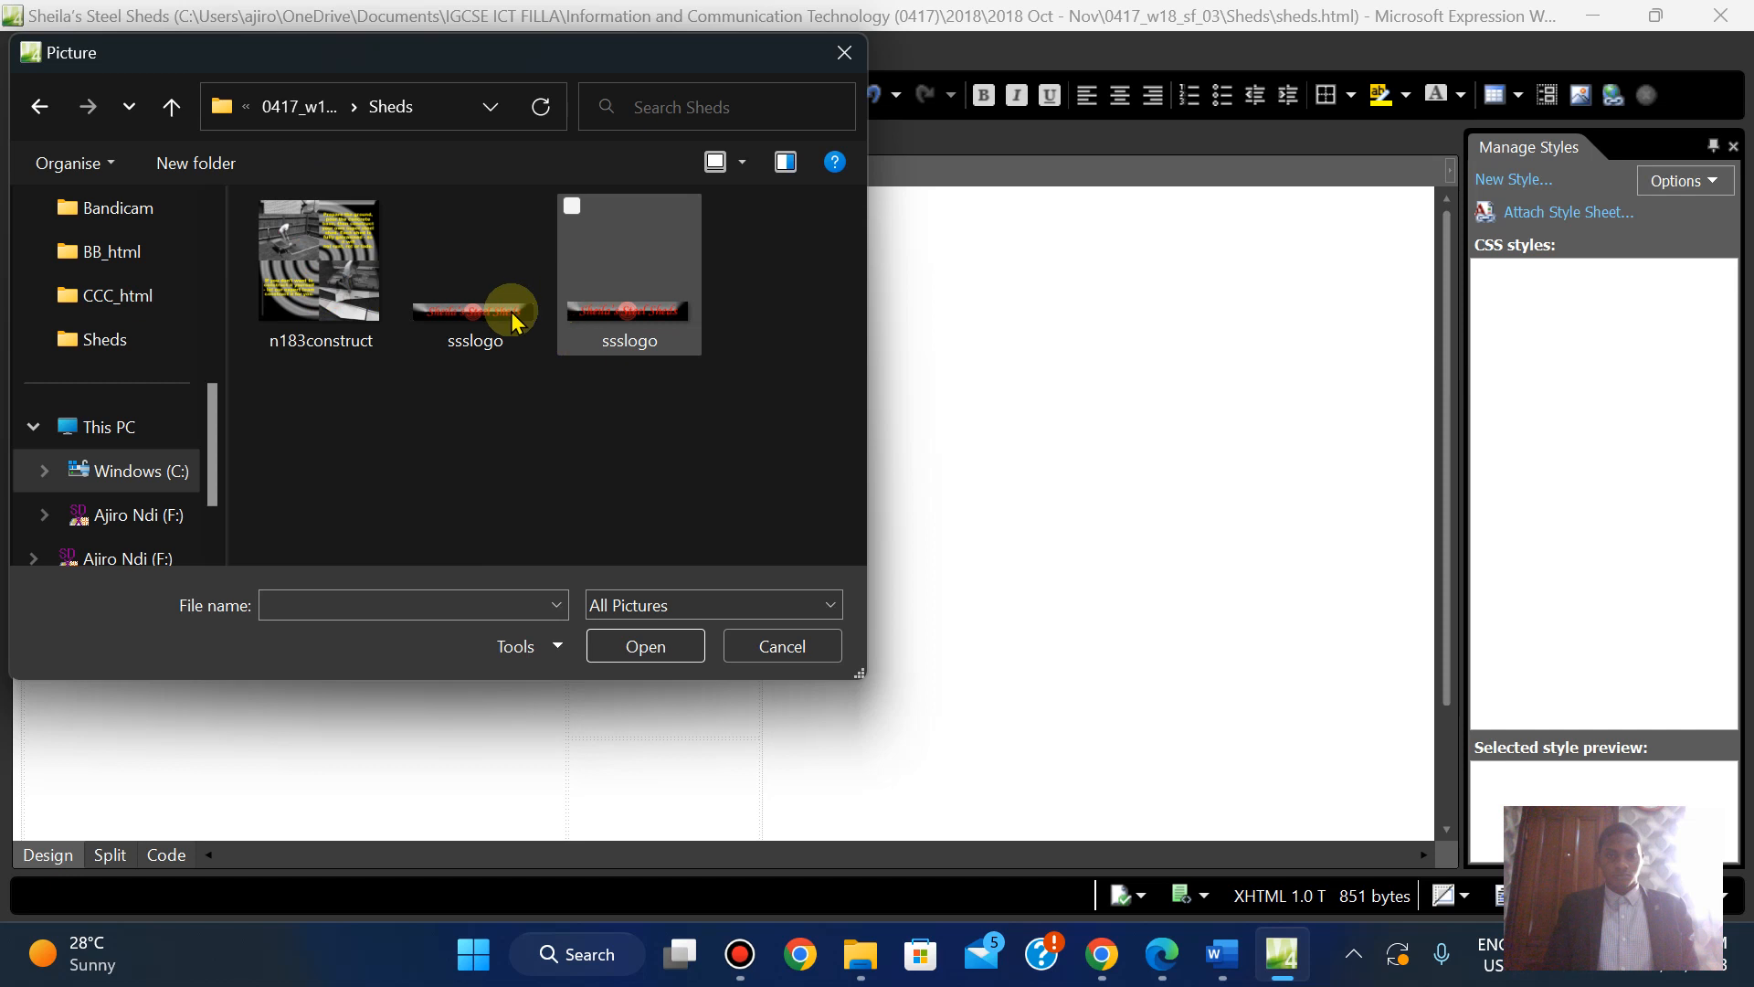
Insert the second of the two ssslogo images into the top table cell
{"action": "left_click", "coordinate": [467, 330]}
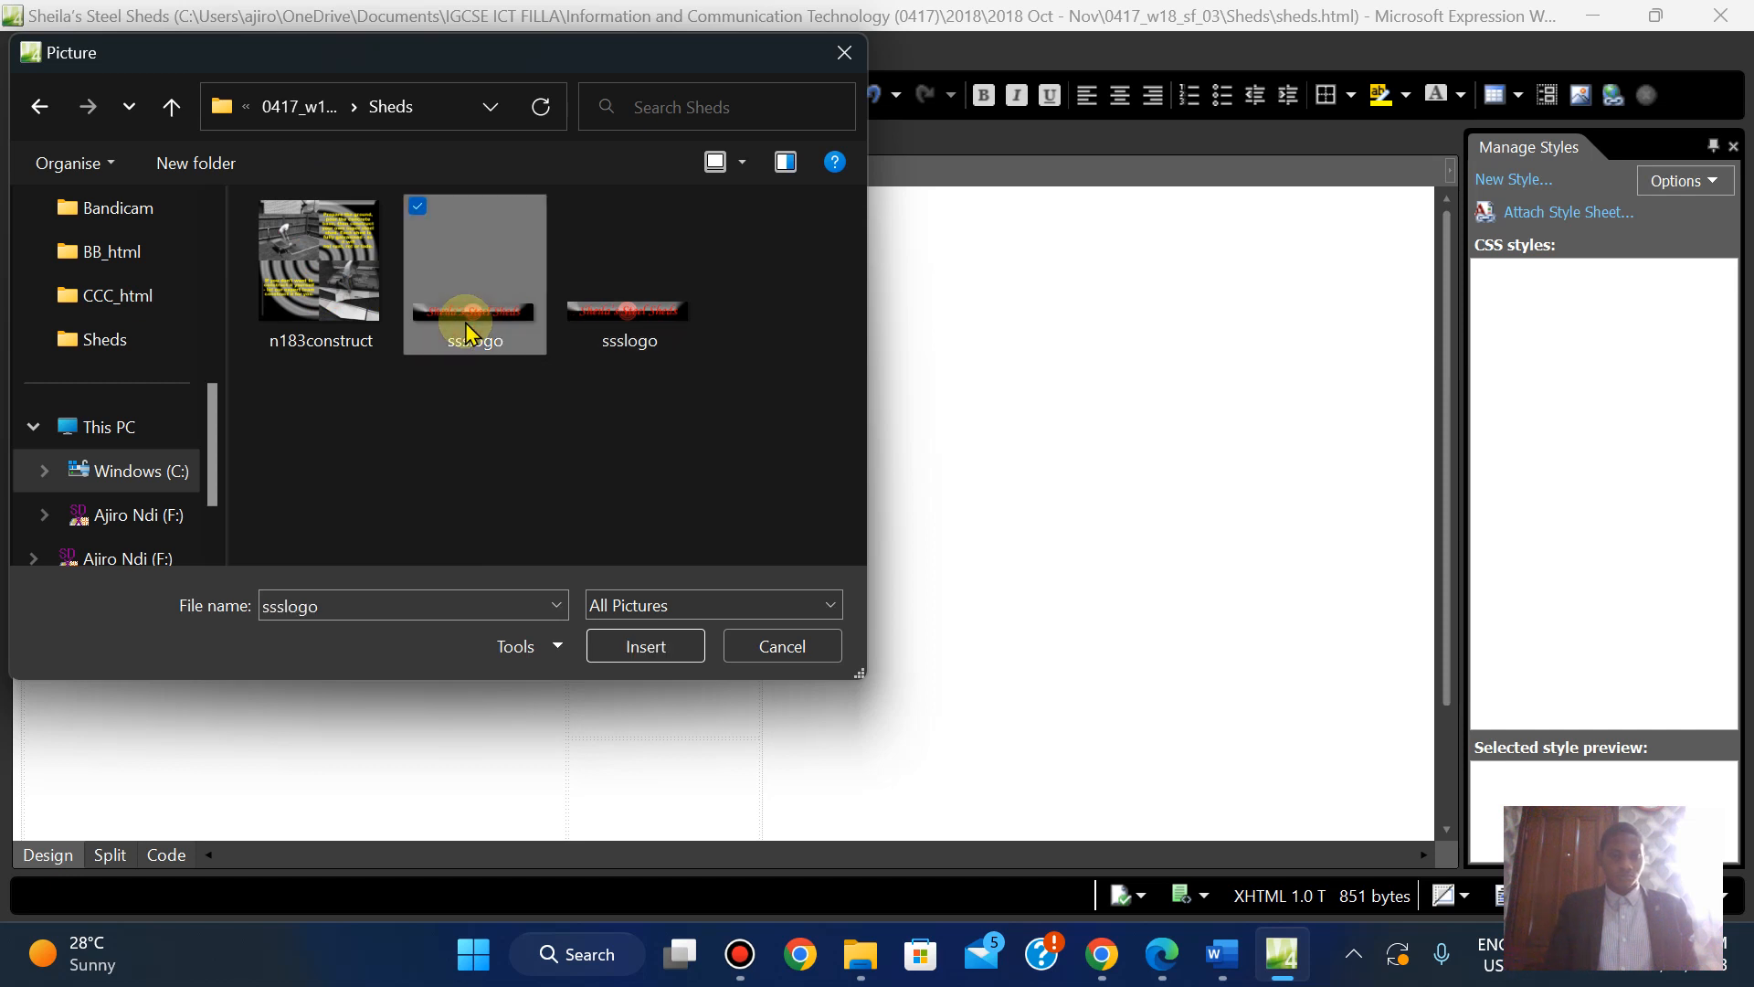
{"action": "left_click", "coordinate": [614, 321]}
{"action": "left_click", "coordinate": [628, 649]}
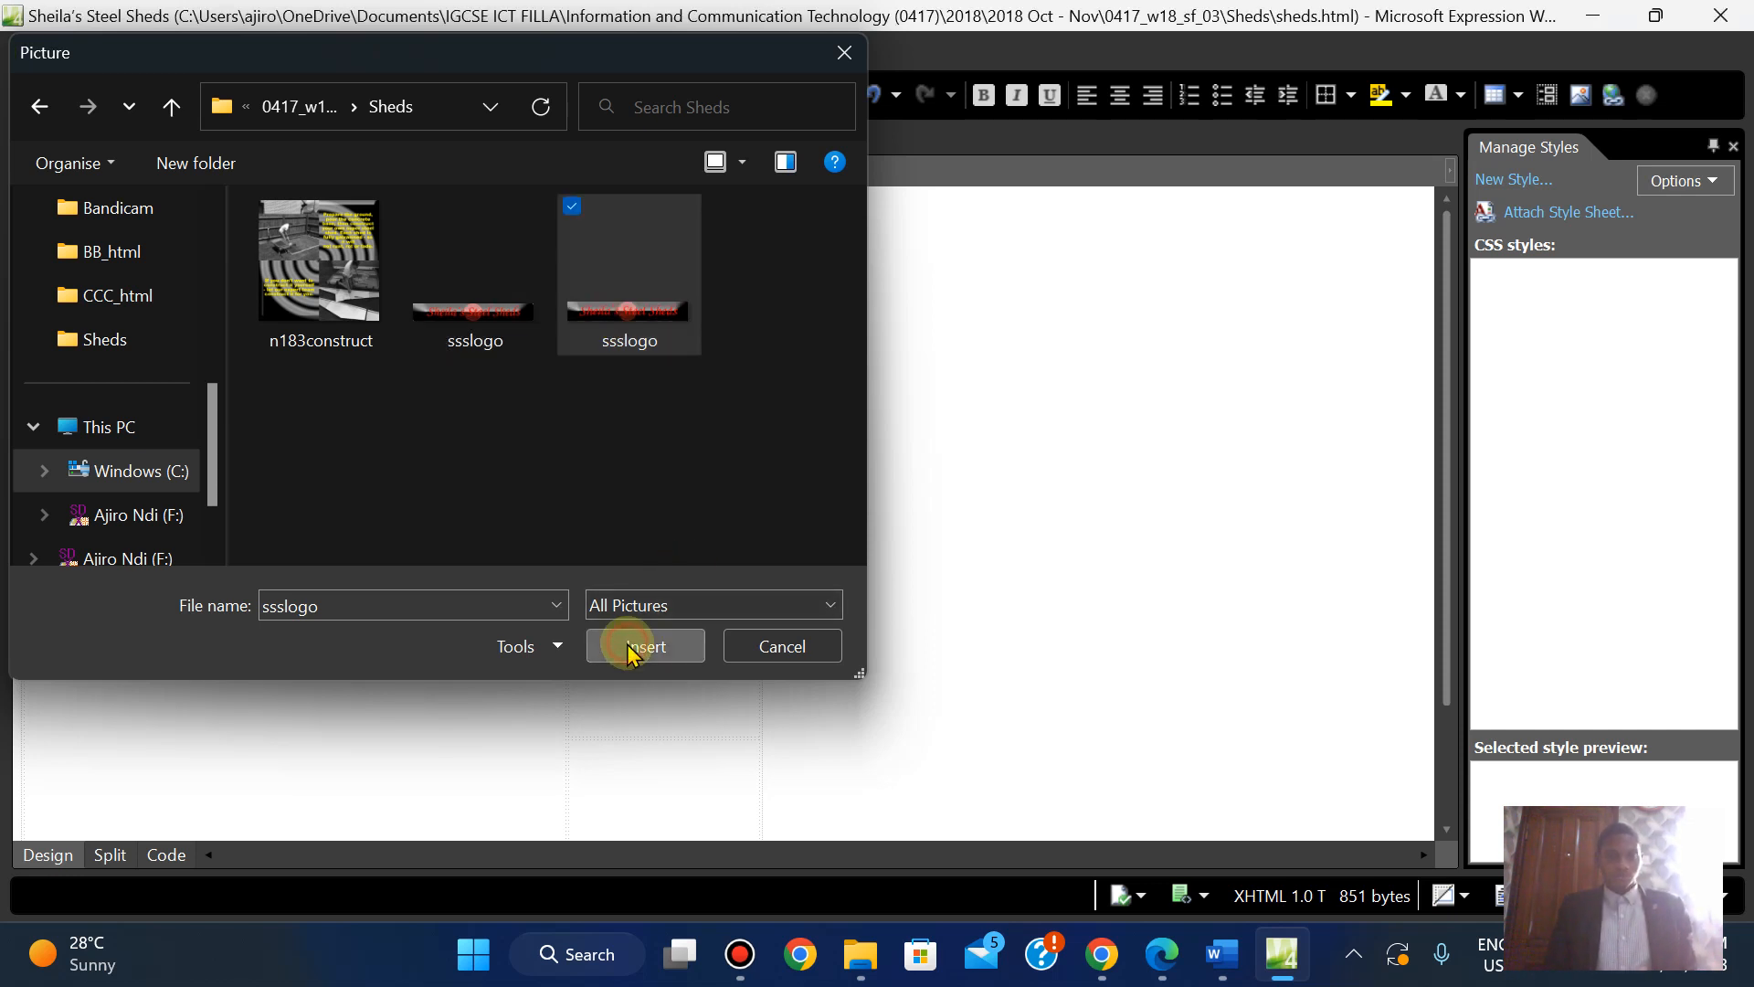
Switch to the exam paper in Edge, find question 5 and copy the image name ssslogo
{"action": "left_click", "coordinate": [1161, 955]}
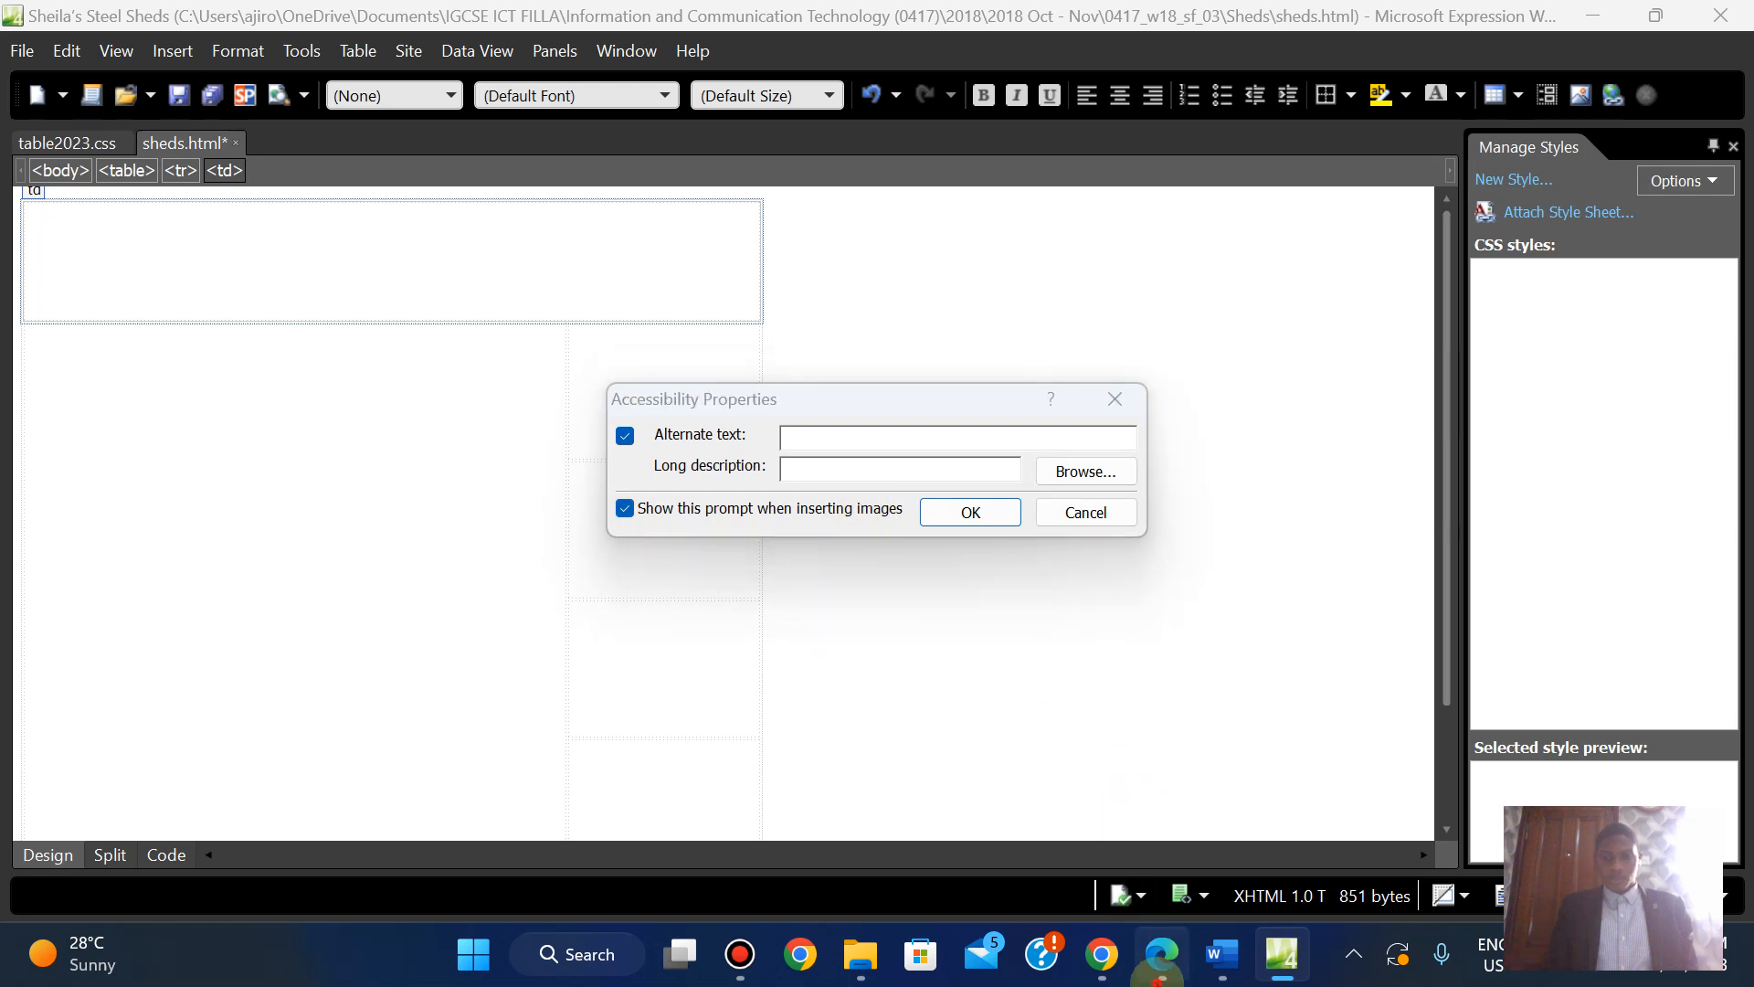
{"action": "key", "text": "Down"}
{"action": "key", "text": "Down"}
{"action": "key", "text": "Down"}
{"action": "key", "text": "Down"}
{"action": "key", "text": "Down"}
{"action": "key", "text": "Down"}
{"action": "key", "text": "Down"}
{"action": "key", "text": "Down"}
{"action": "key", "text": "Down"}
{"action": "key", "text": "Down"}
{"action": "key", "text": "Down"}
{"action": "key", "text": "Down"}
{"action": "key", "text": "Down"}
{"action": "key", "text": "Down"}
{"action": "key", "text": "Down"}
{"action": "key", "text": "Down"}
{"action": "key", "text": "Down"}
{"action": "key", "text": "Down"}
{"action": "key", "text": "Up"}
{"action": "key", "text": "Up"}
{"action": "key", "text": "Up"}
{"action": "key", "text": "Up"}
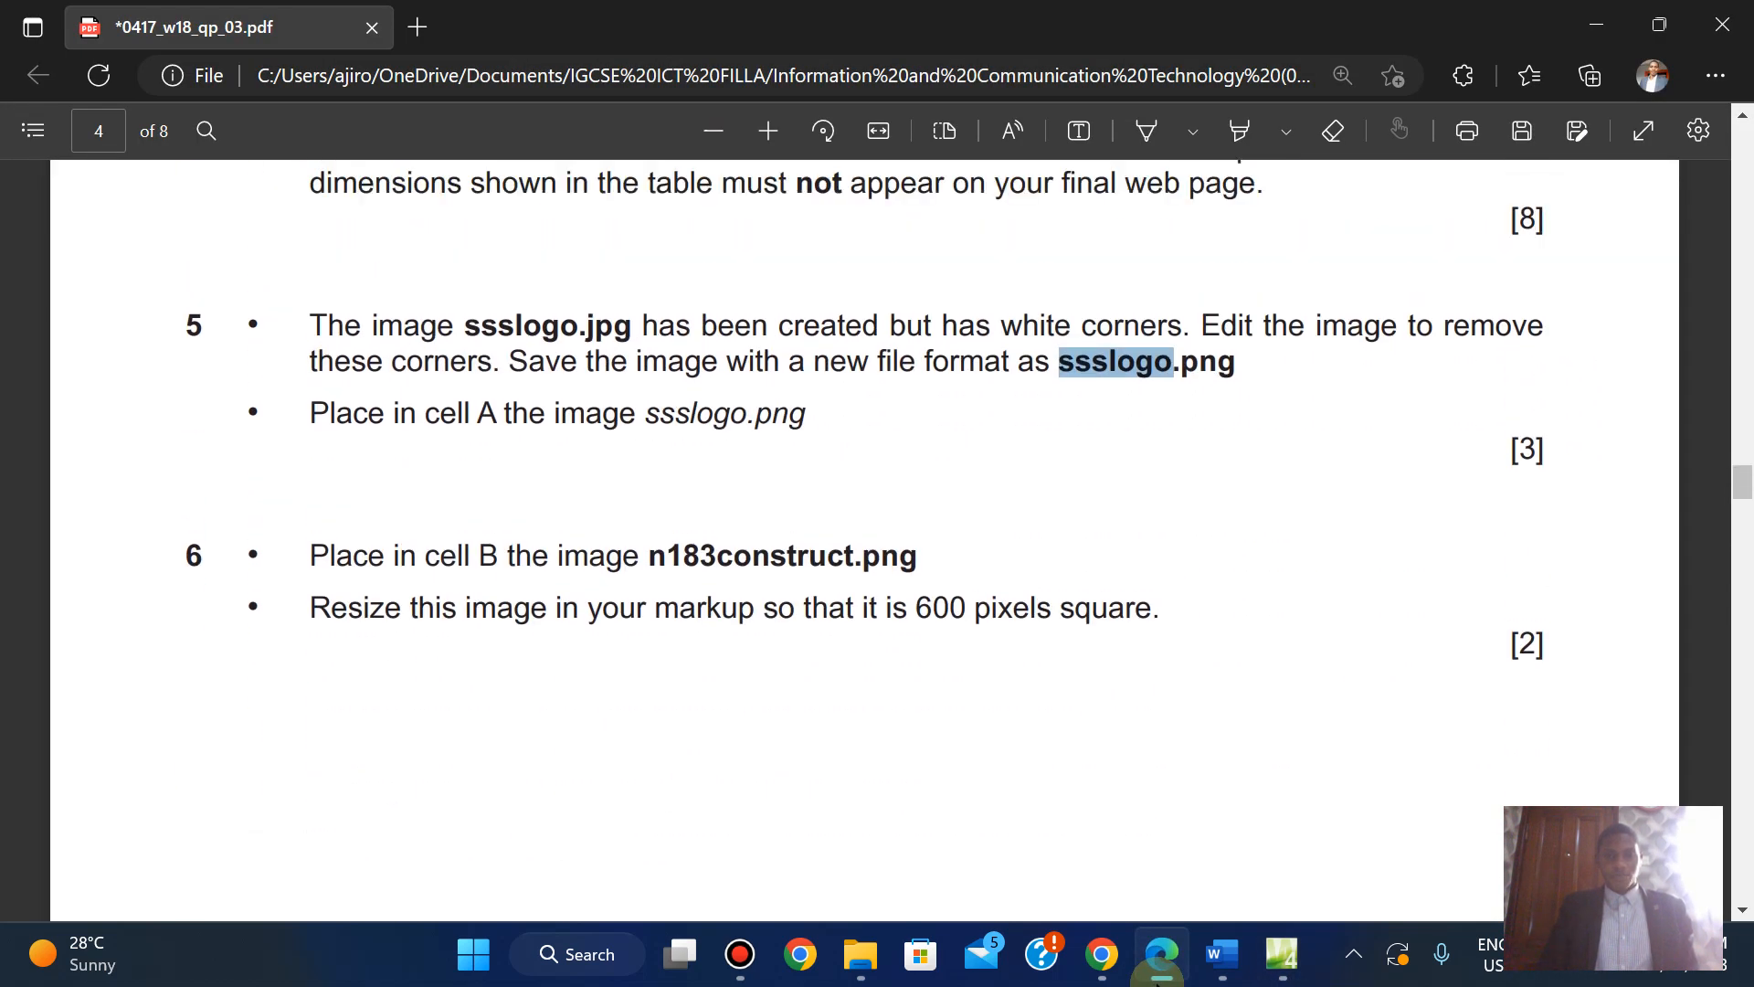
{"action": "left_click", "coordinate": [465, 330]}
{"action": "left_click_drag", "start_coordinate": [465, 330], "coordinate": [578, 330]}
{"action": "left_click", "coordinate": [621, 121]}
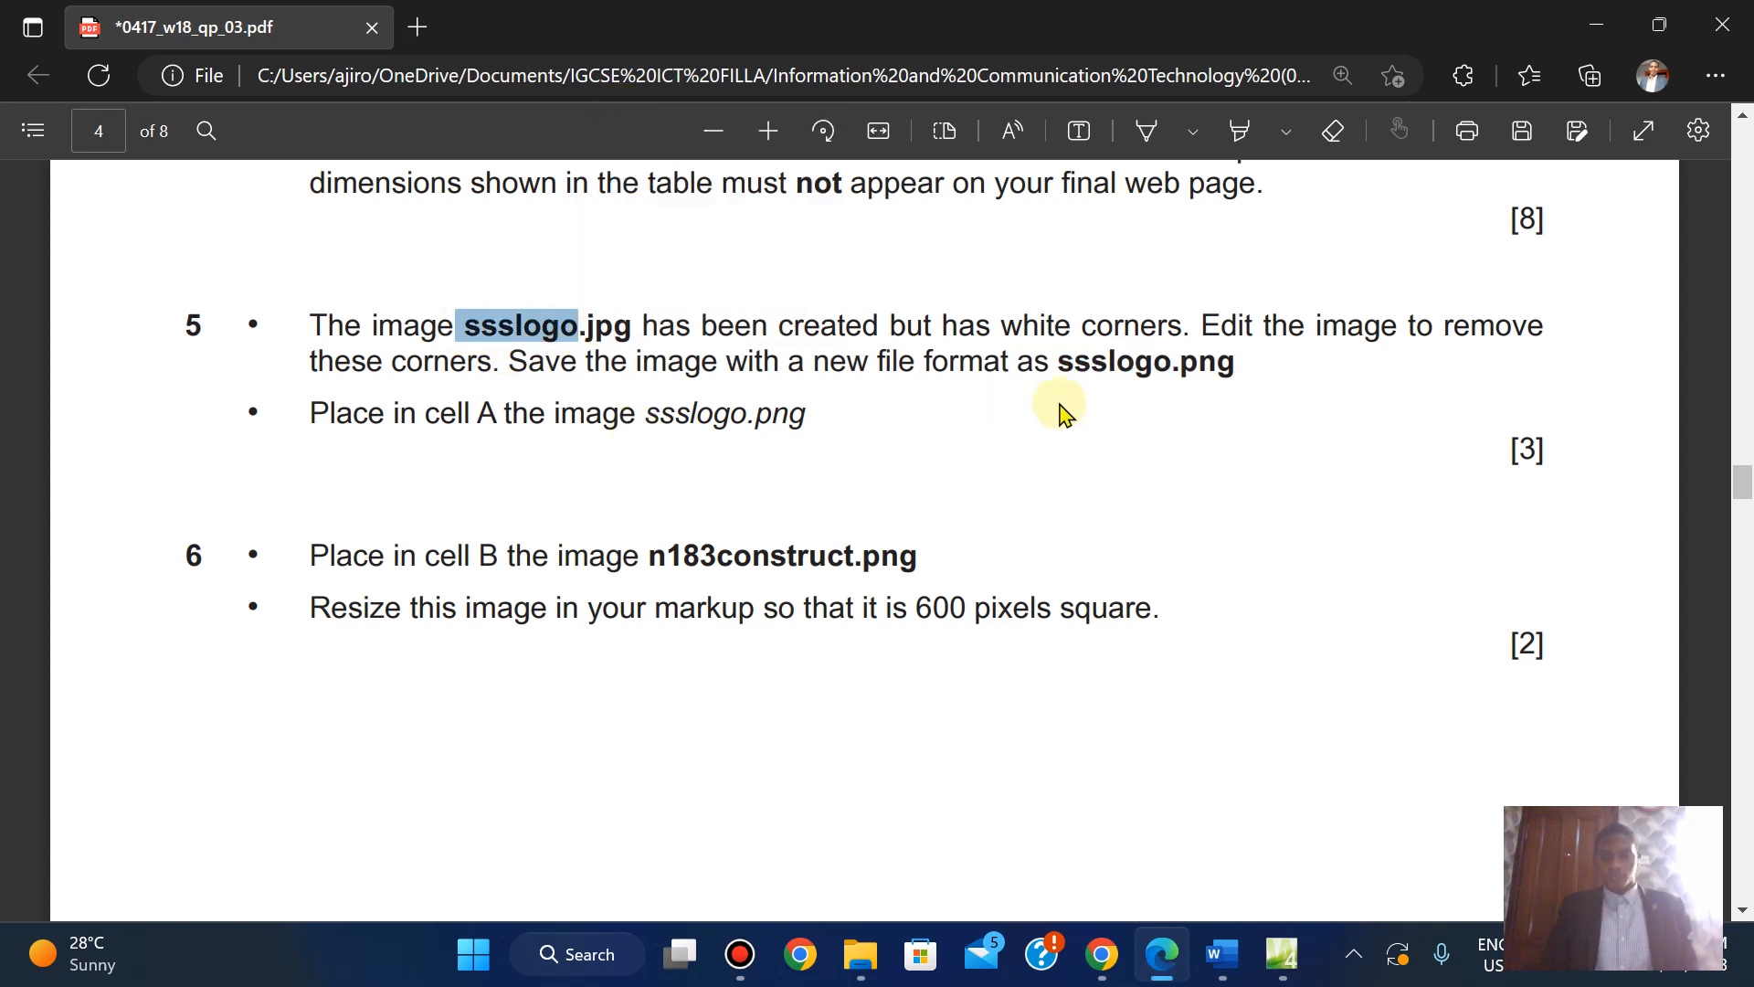
Return to Expression Web and give the inserted image the alternate text "logo"
{"action": "left_click", "coordinate": [1282, 954]}
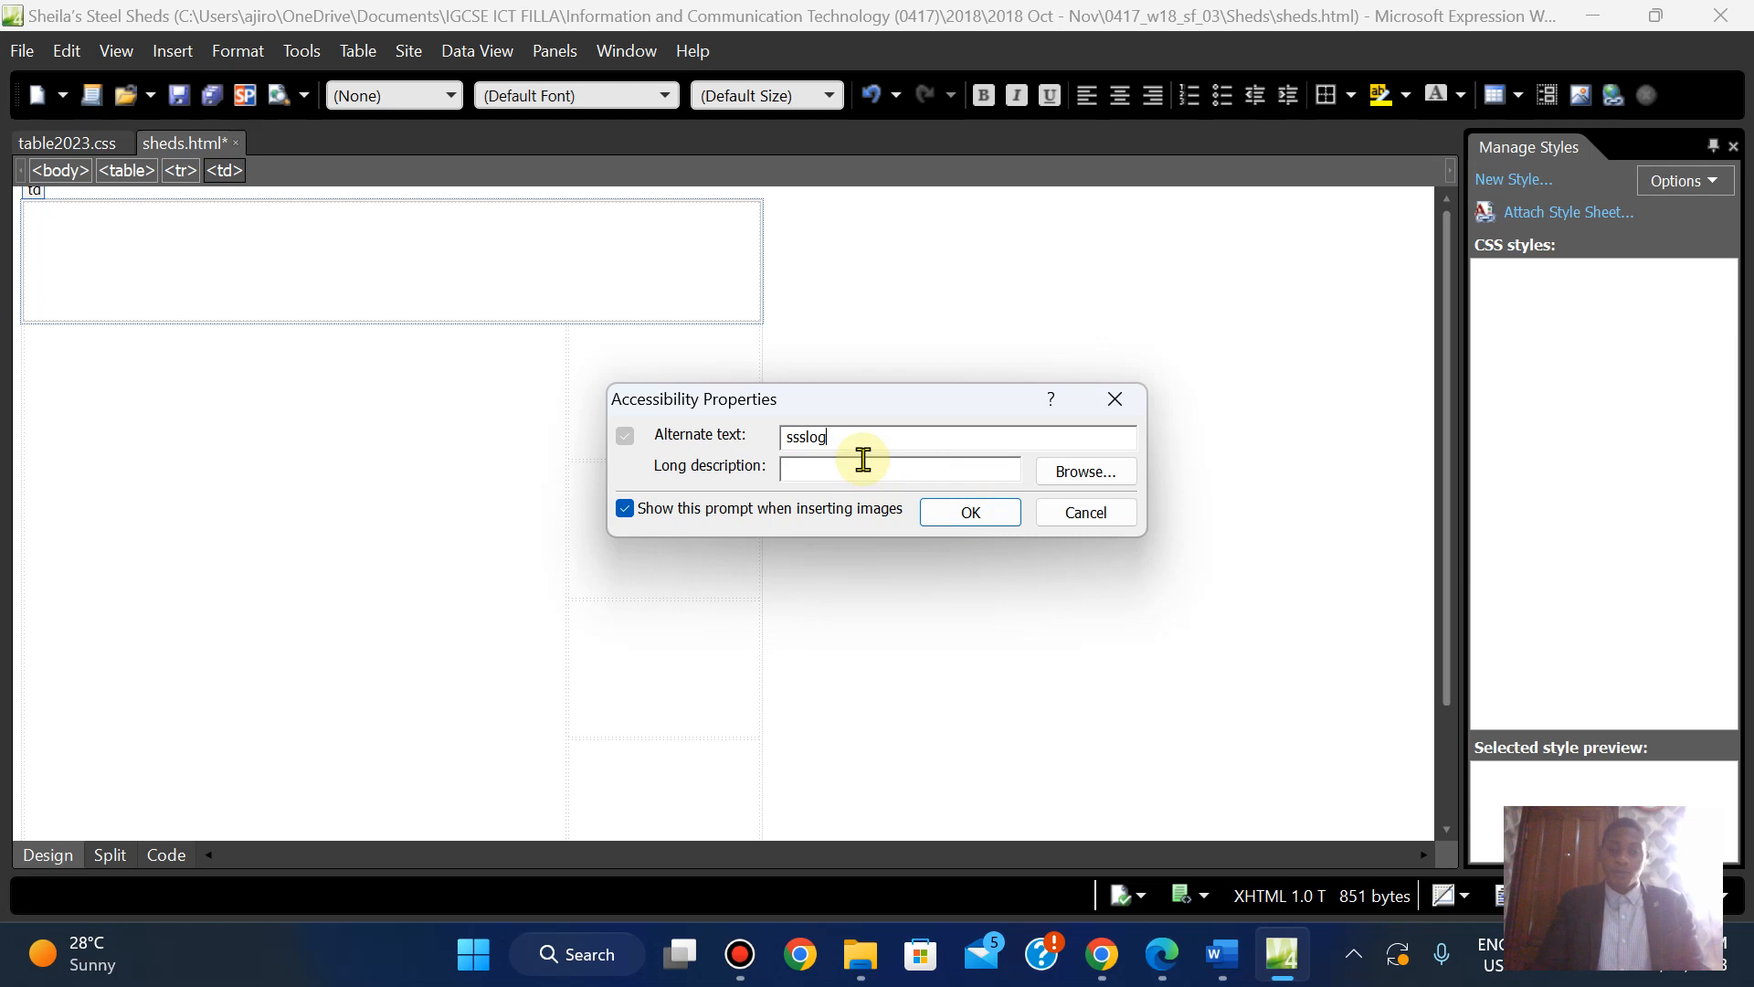
{"action": "type", "text": "I"}
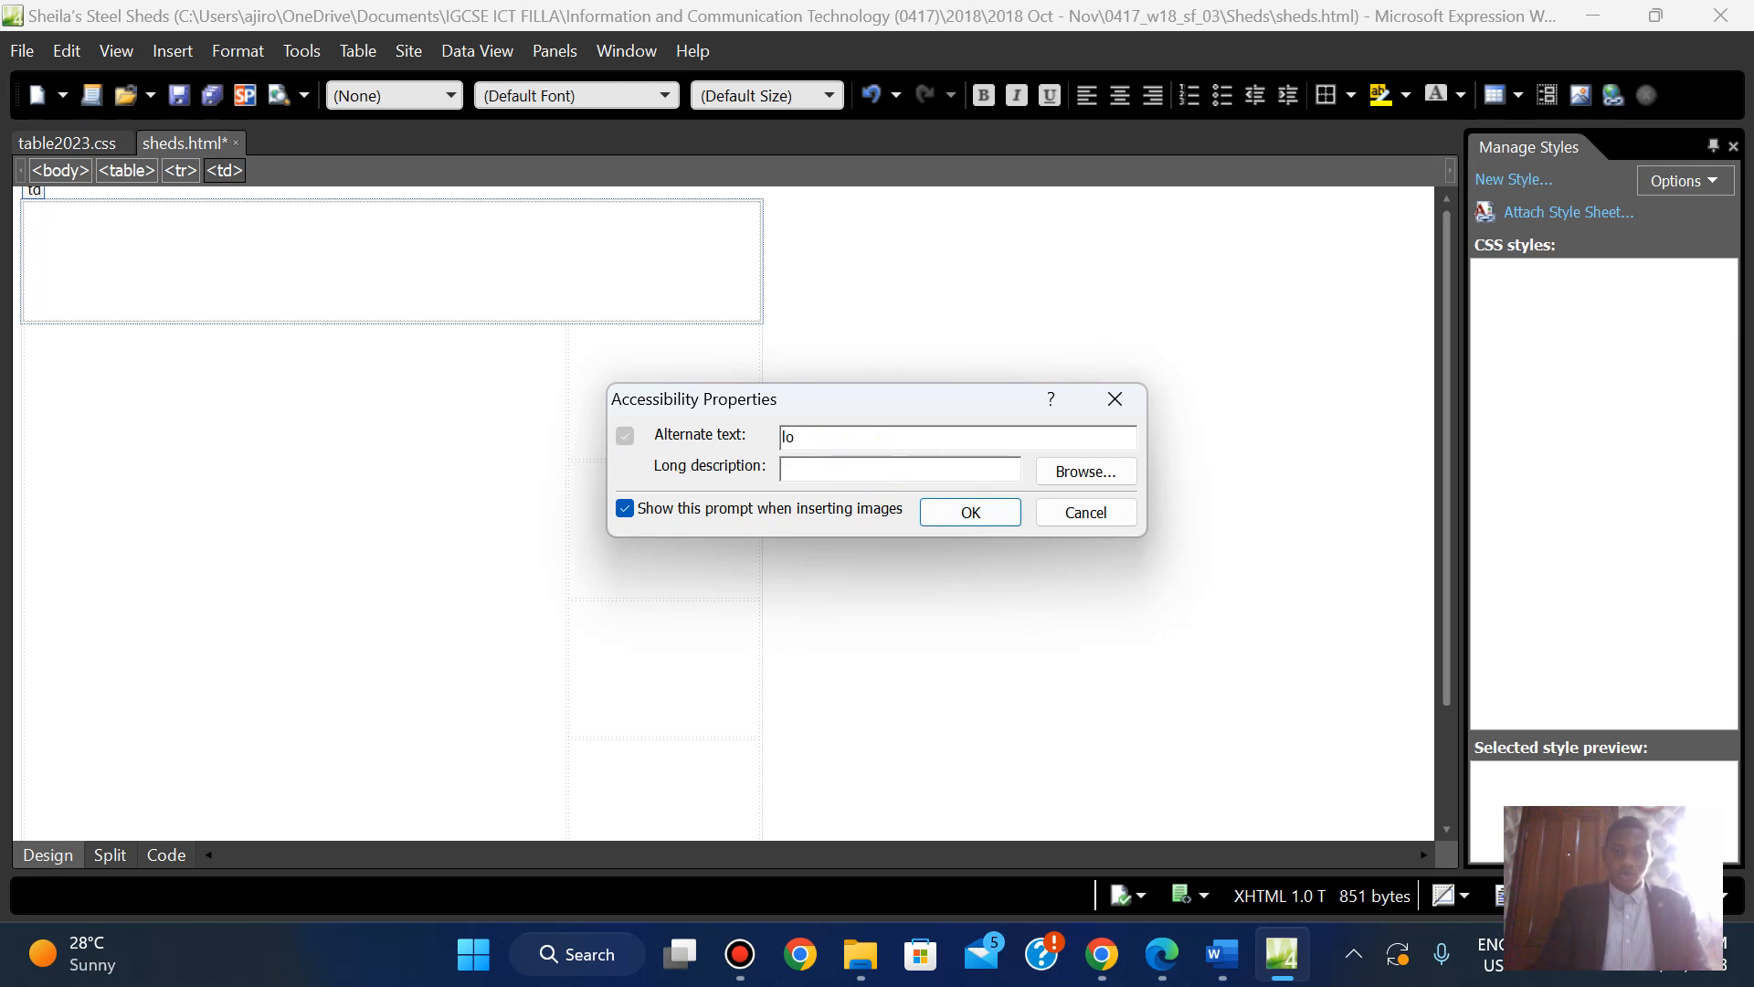
{"action": "type", "text": "ogo"}
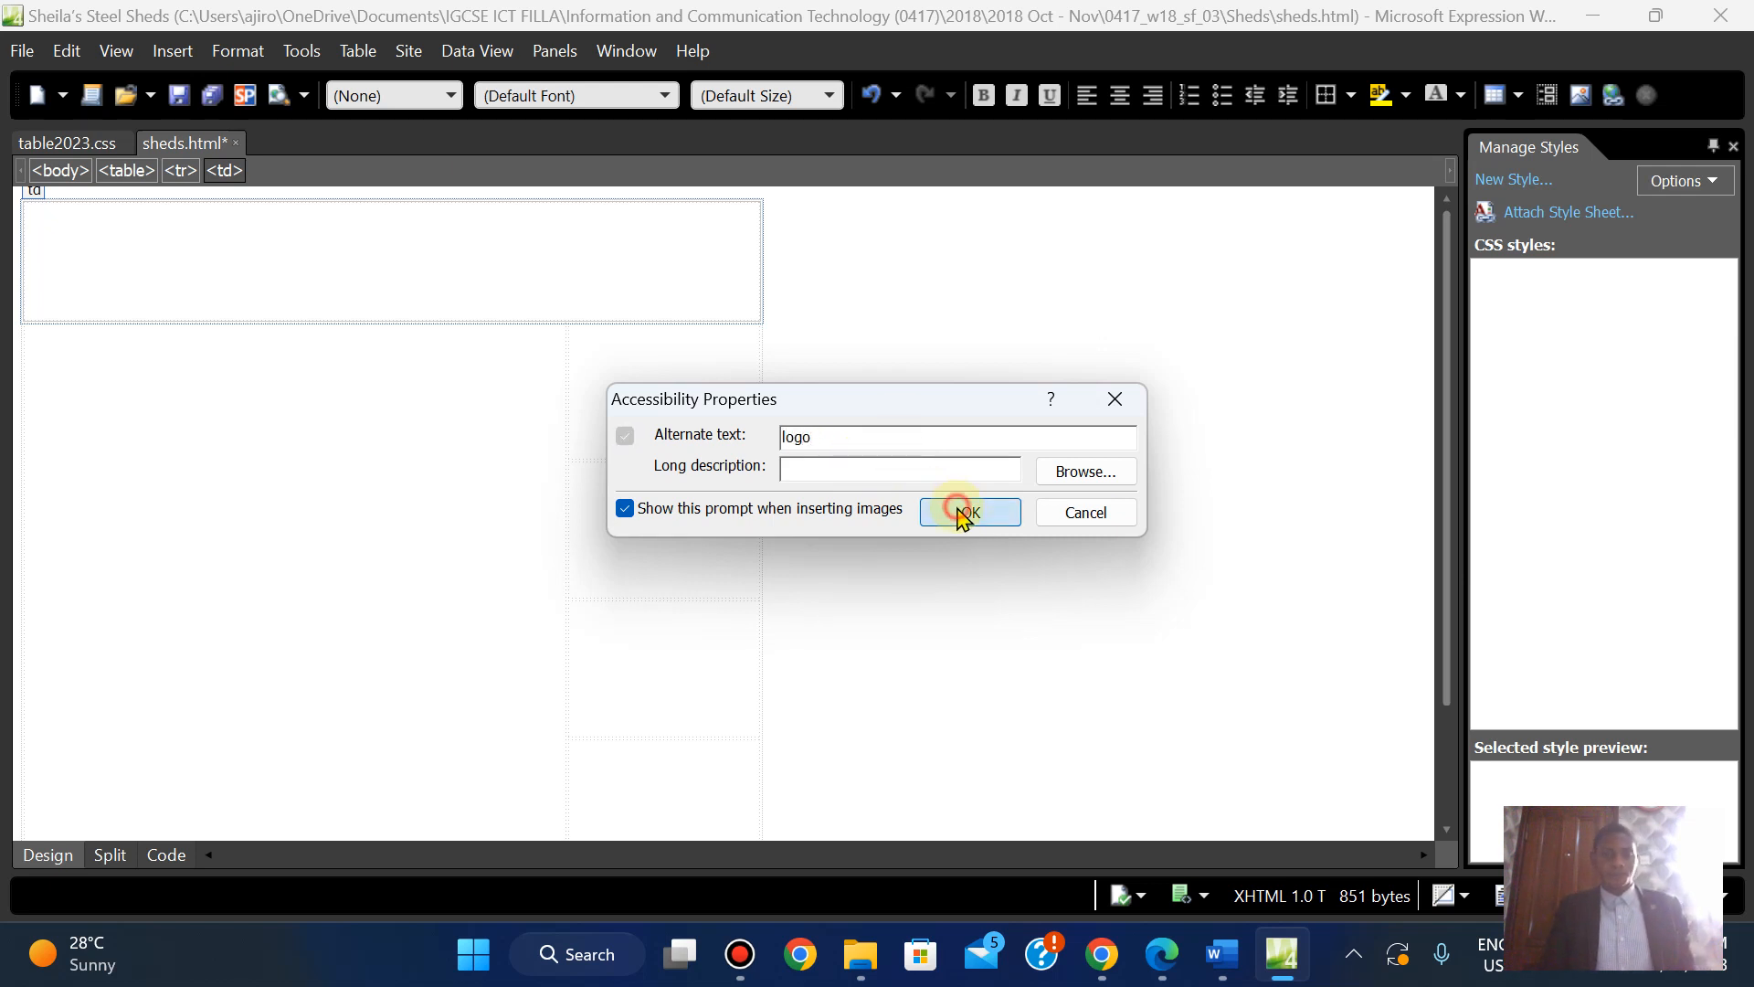
{"action": "left_click", "coordinate": [971, 513]}
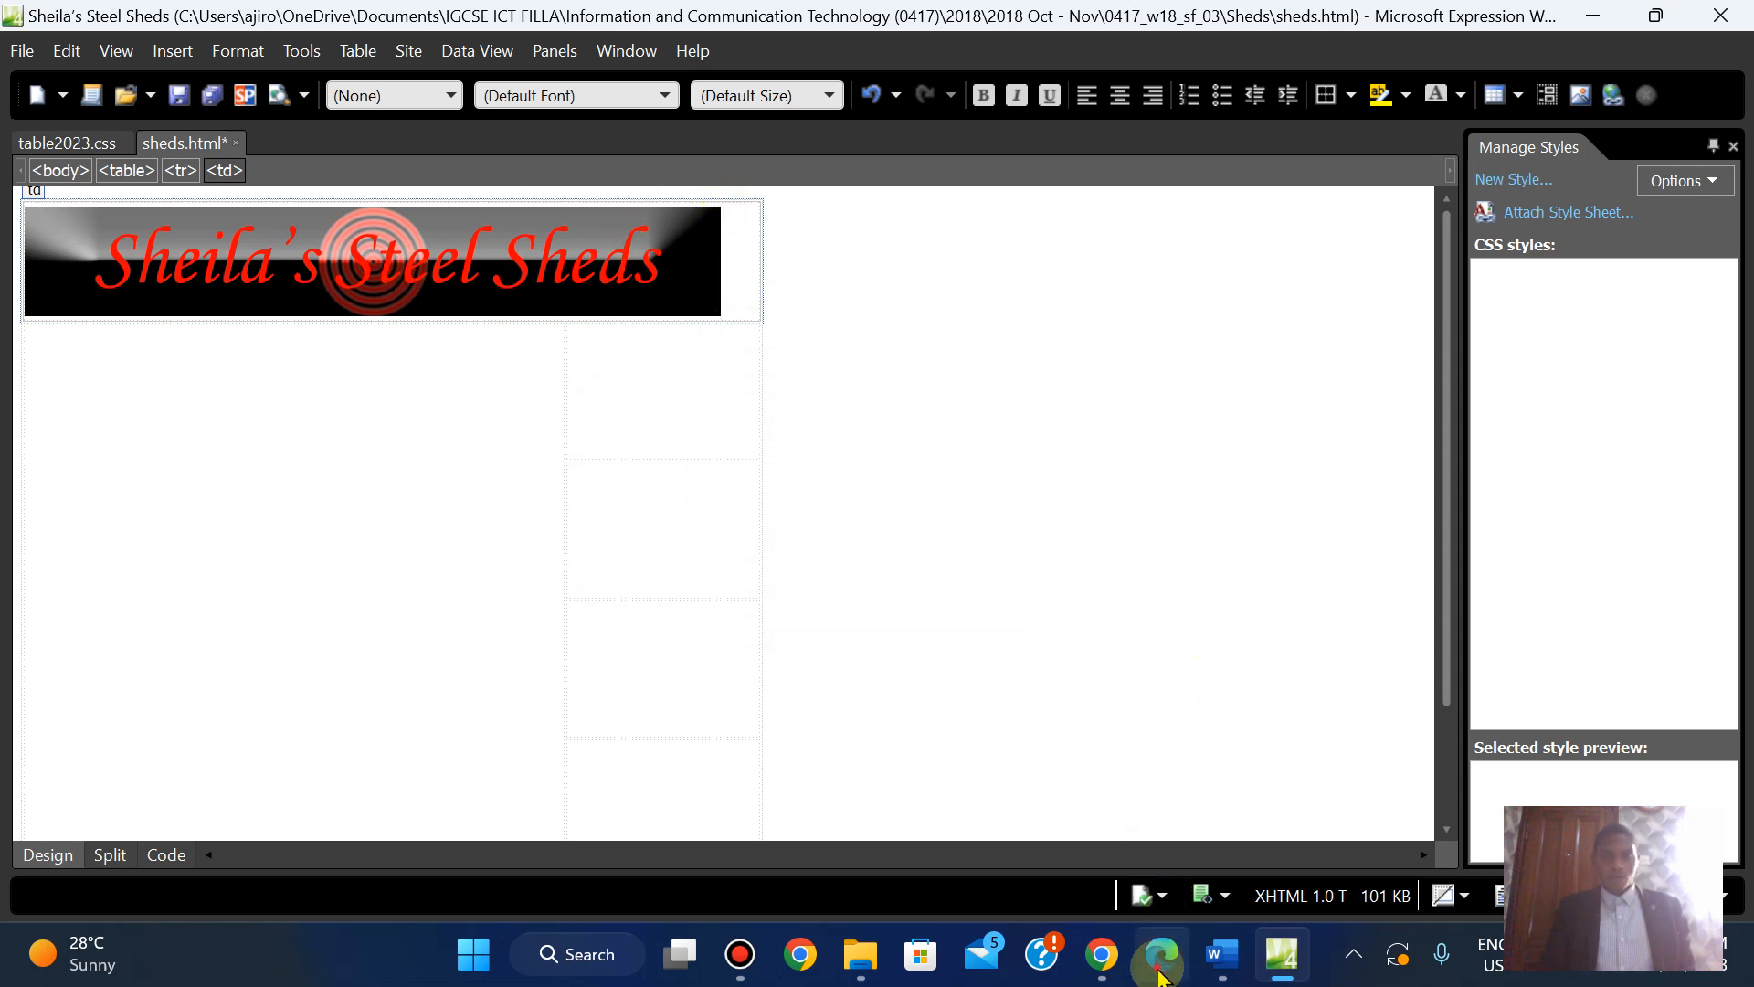
Switch to the exam paper and read question 6 for the image required in cell B
{"action": "left_click", "coordinate": [1158, 967]}
{"action": "scroll", "coordinate": [935, 595], "scroll_direction": "down", "scroll_amount": 2}
{"action": "scroll", "coordinate": [935, 593], "scroll_direction": "up", "scroll_amount": 1}
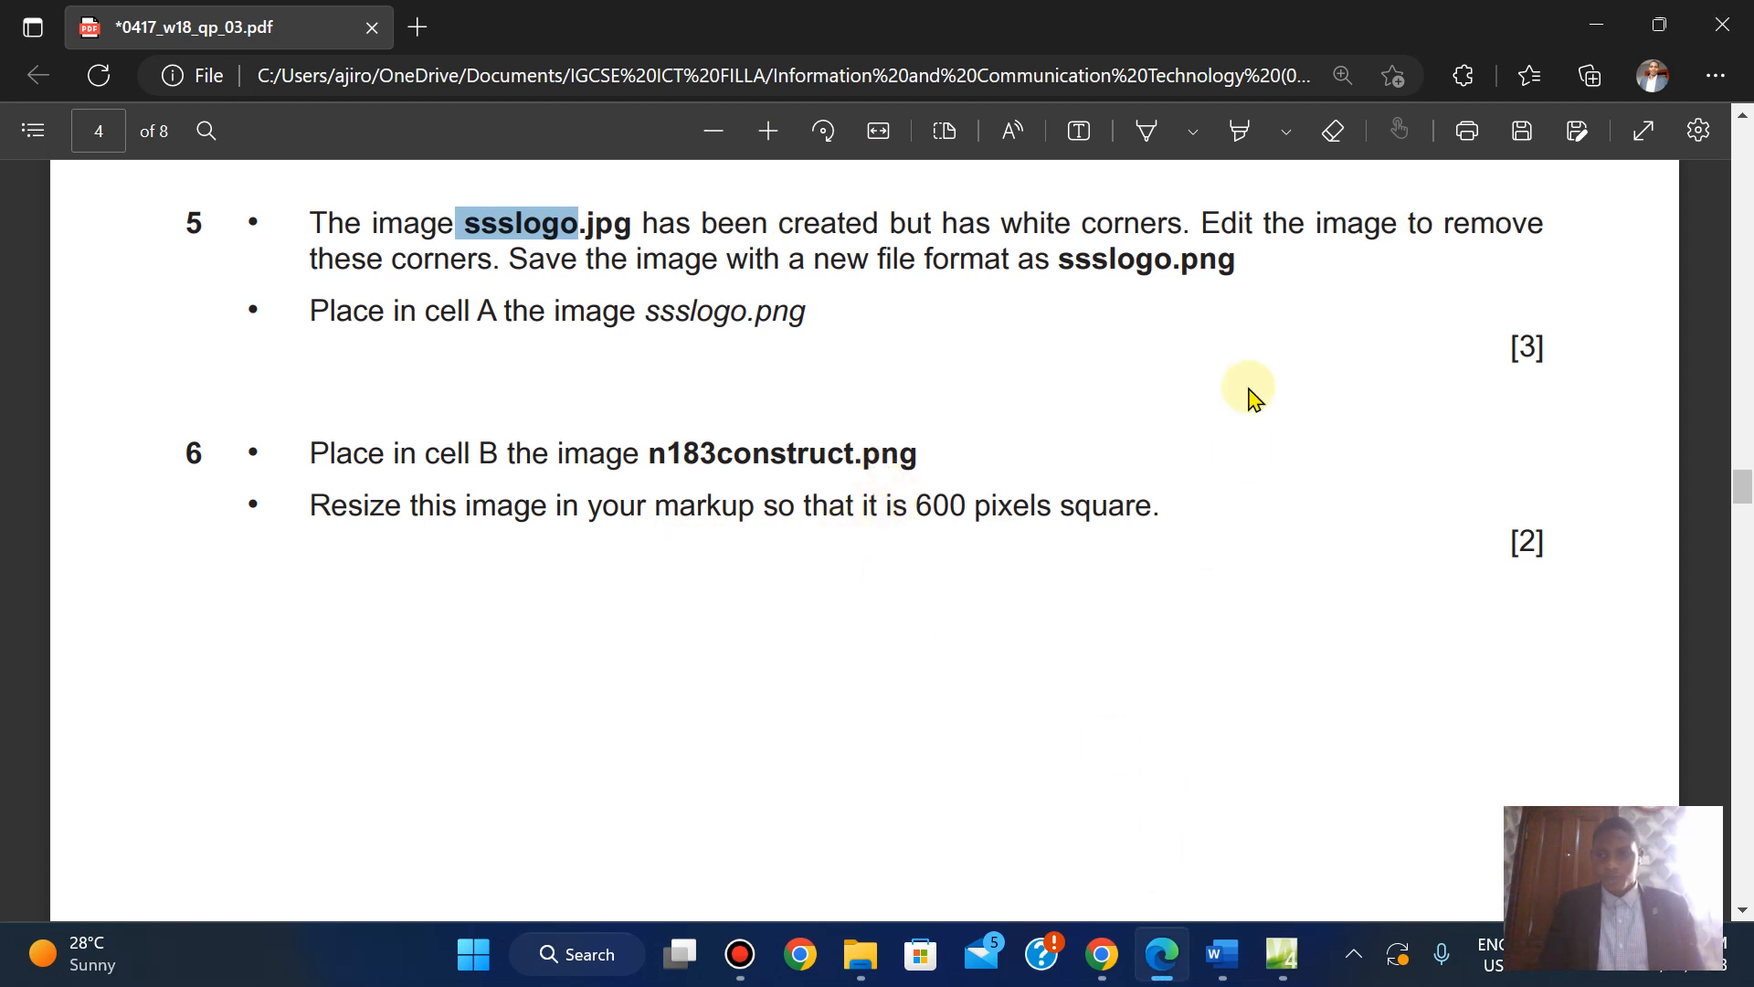
{"action": "scroll", "coordinate": [1252, 393], "scroll_direction": "up", "scroll_amount": 8}
{"action": "scroll", "coordinate": [1252, 393], "scroll_direction": "down", "scroll_amount": 2}
{"action": "scroll", "coordinate": [1252, 393], "scroll_direction": "down", "scroll_amount": 10}
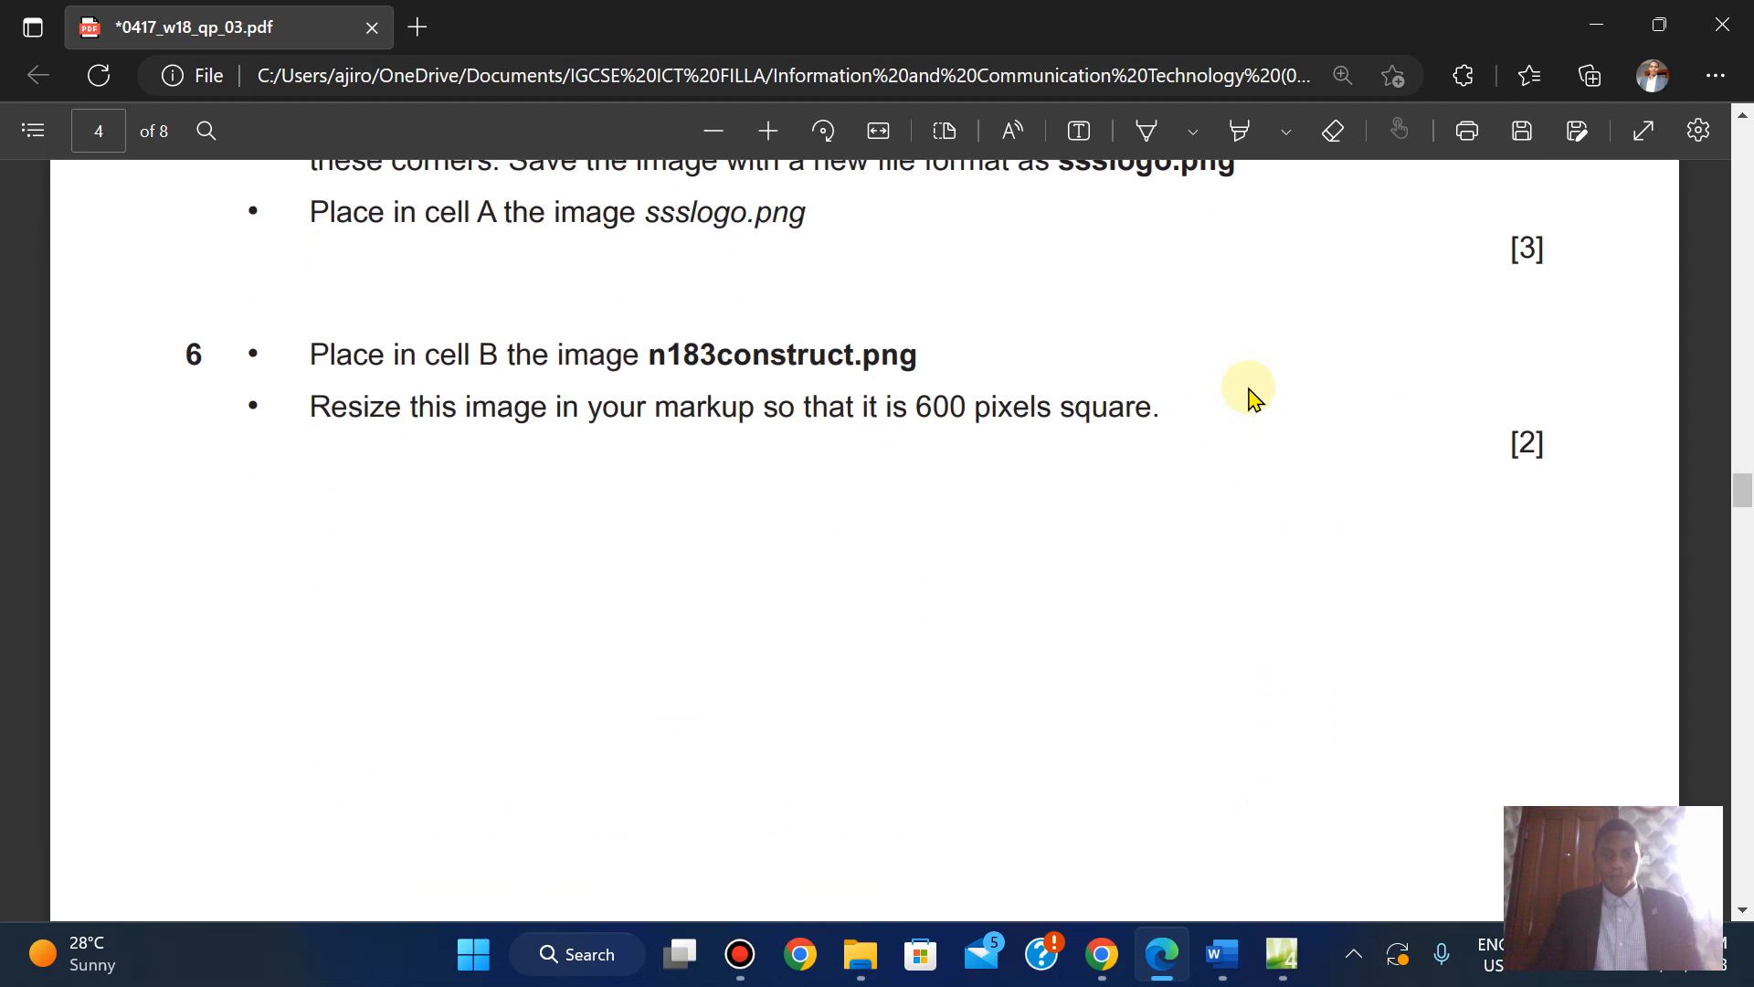
Return to Expression Web and insert the n183construct picture into the large cell below the logo
{"action": "left_click", "coordinate": [1281, 954]}
{"action": "left_click", "coordinate": [247, 517]}
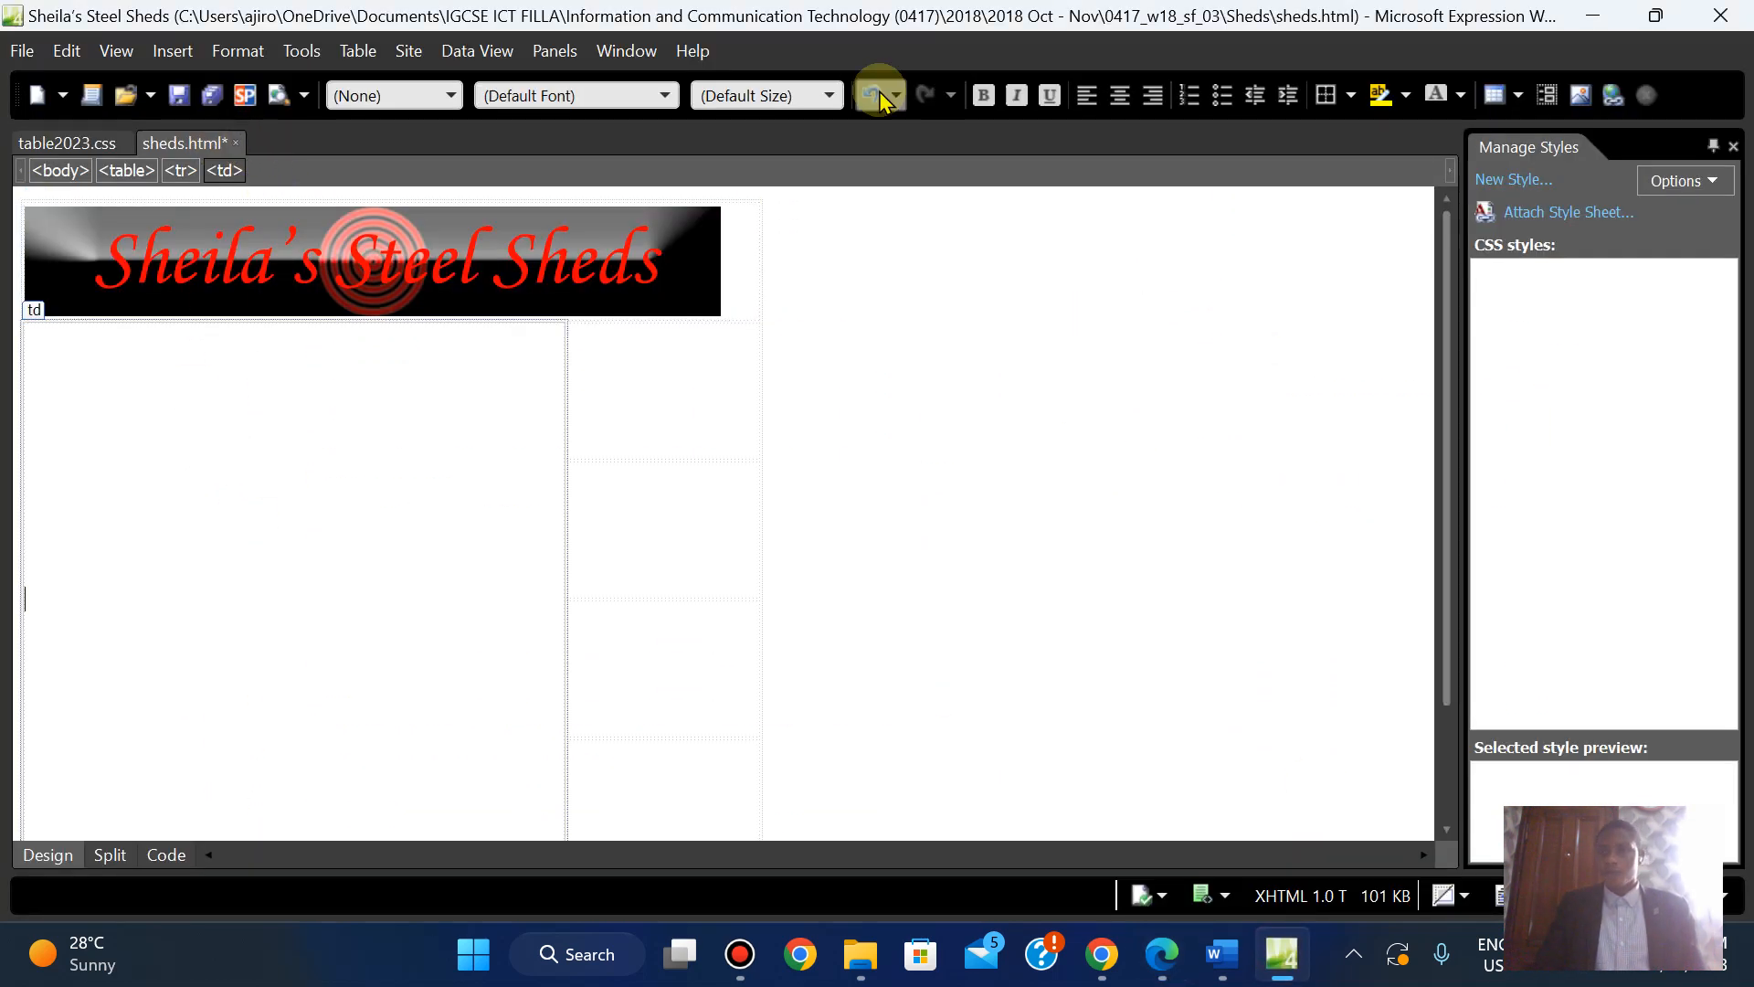
{"action": "left_click", "coordinate": [1584, 95]}
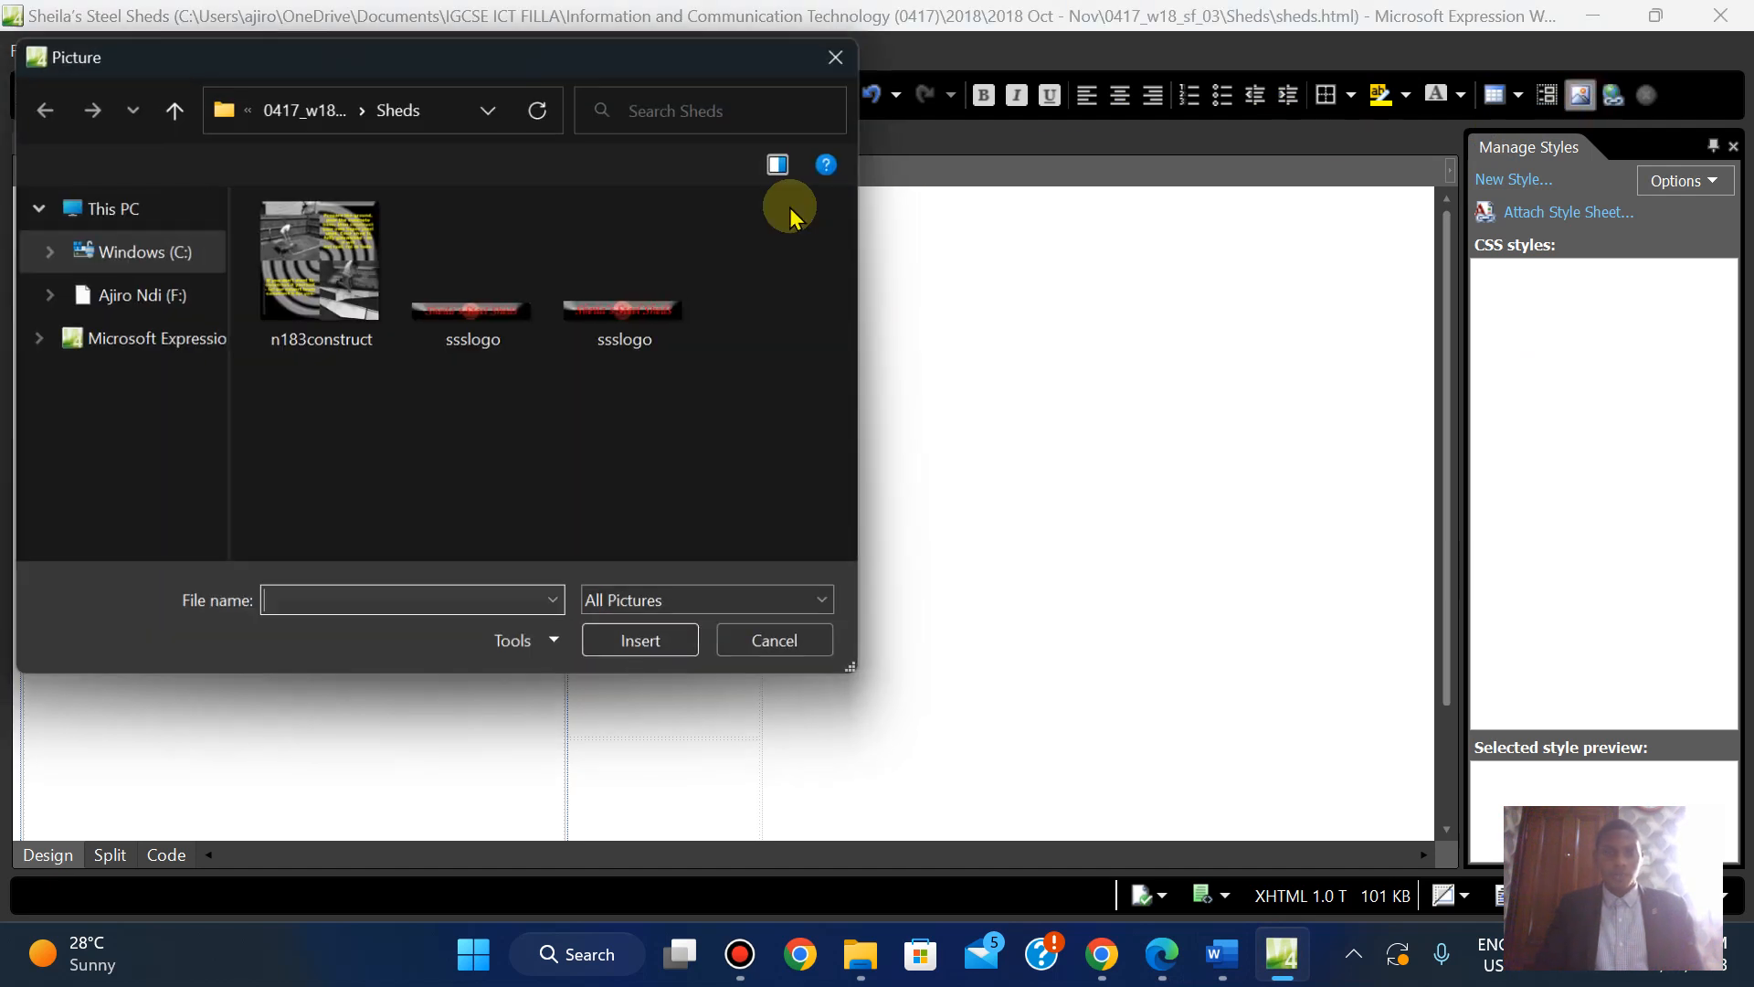
{"action": "left_click", "coordinate": [315, 274]}
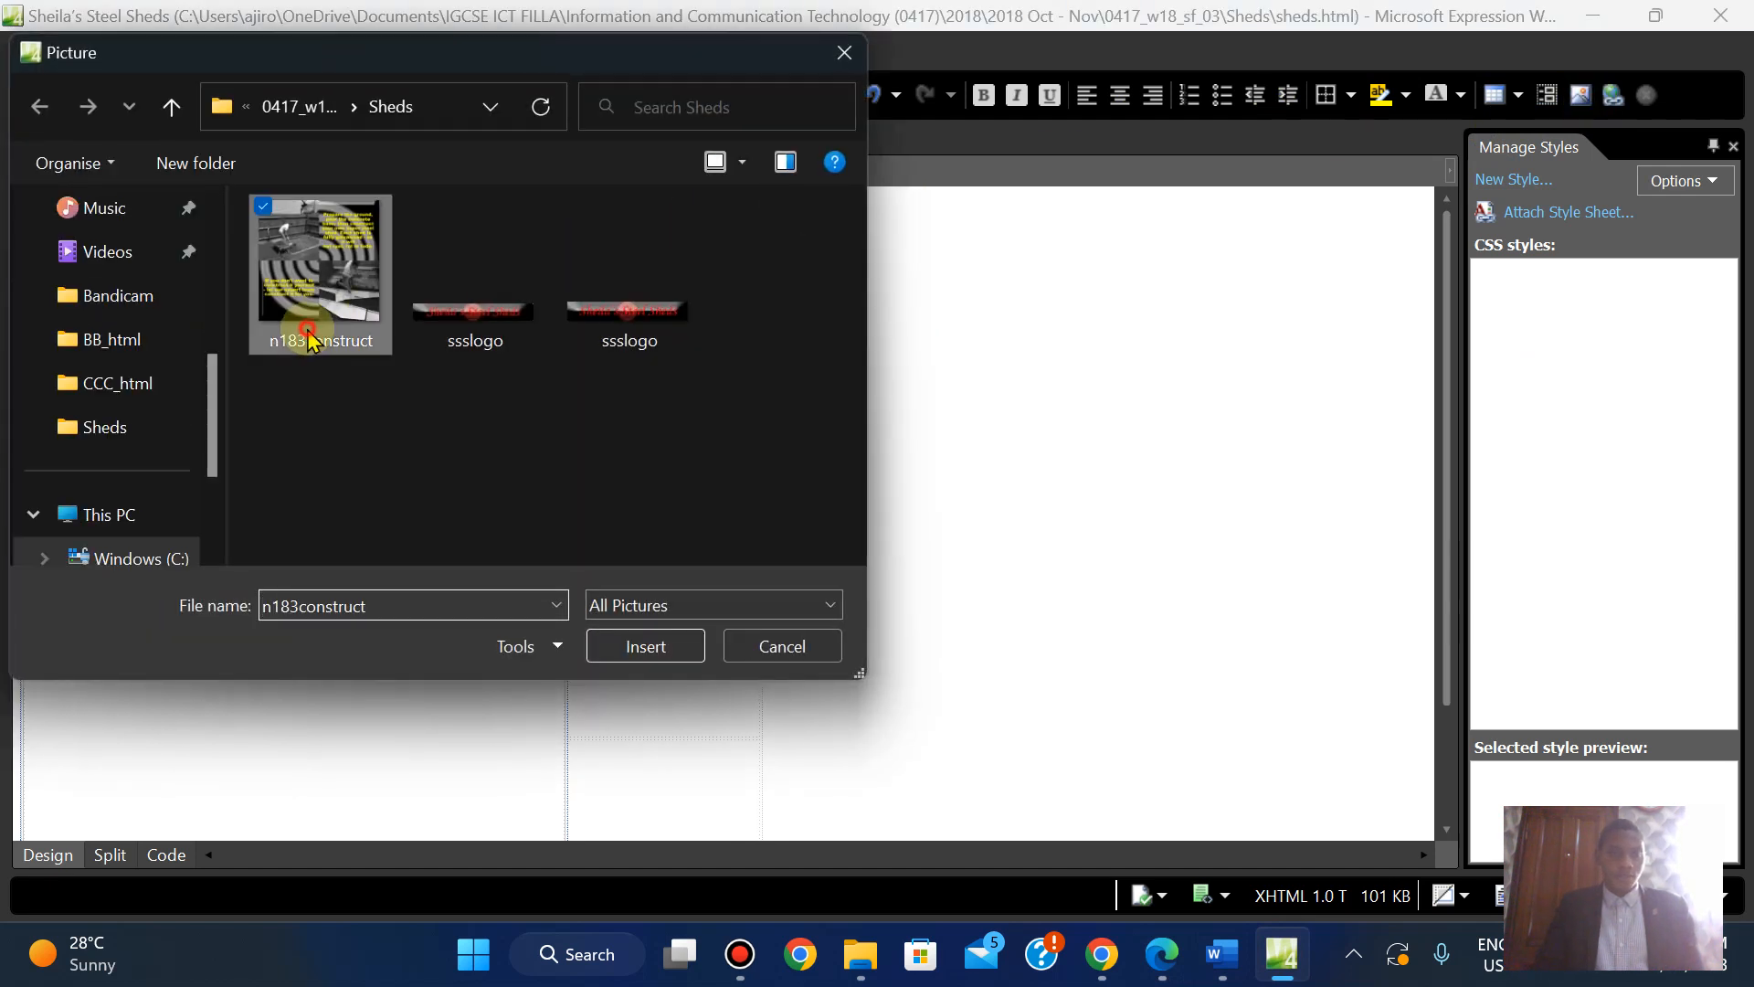
{"action": "left_click", "coordinate": [657, 645]}
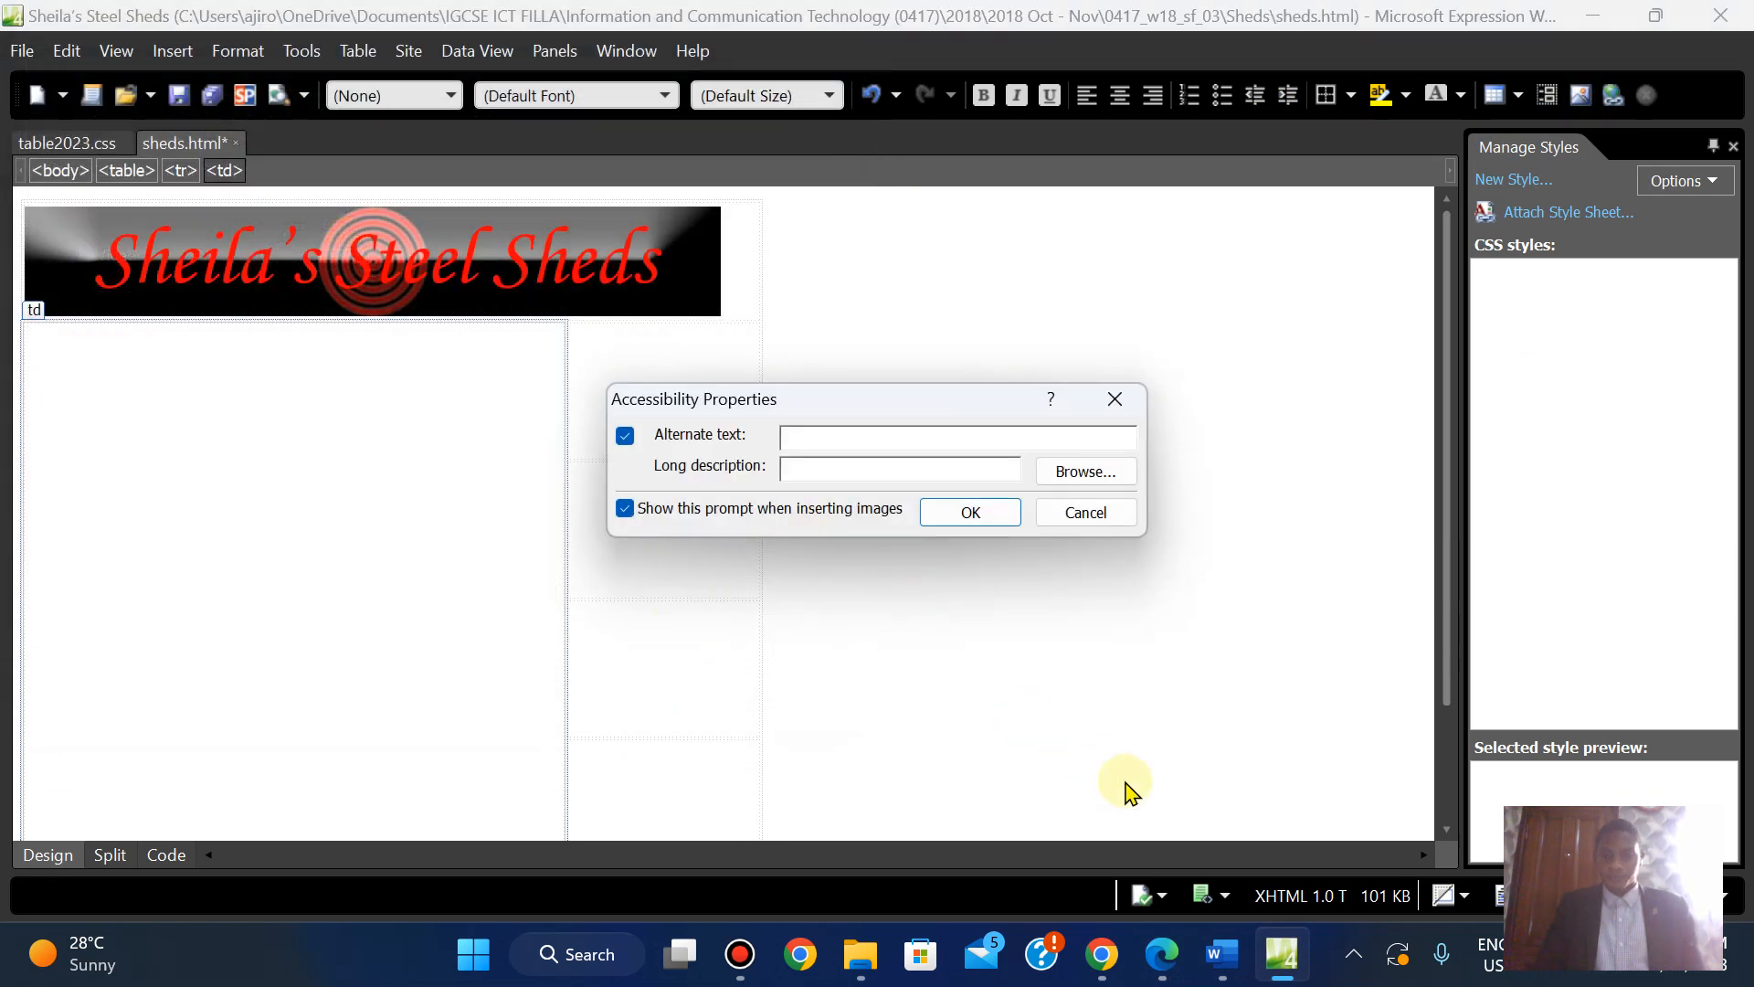
Copy the name n183construct from question 6 in the exam paper and use it as the picture's alternate text in Expression Web
{"action": "left_click", "coordinate": [1152, 954]}
{"action": "key", "text": "Up"}
{"action": "key", "text": "Up"}
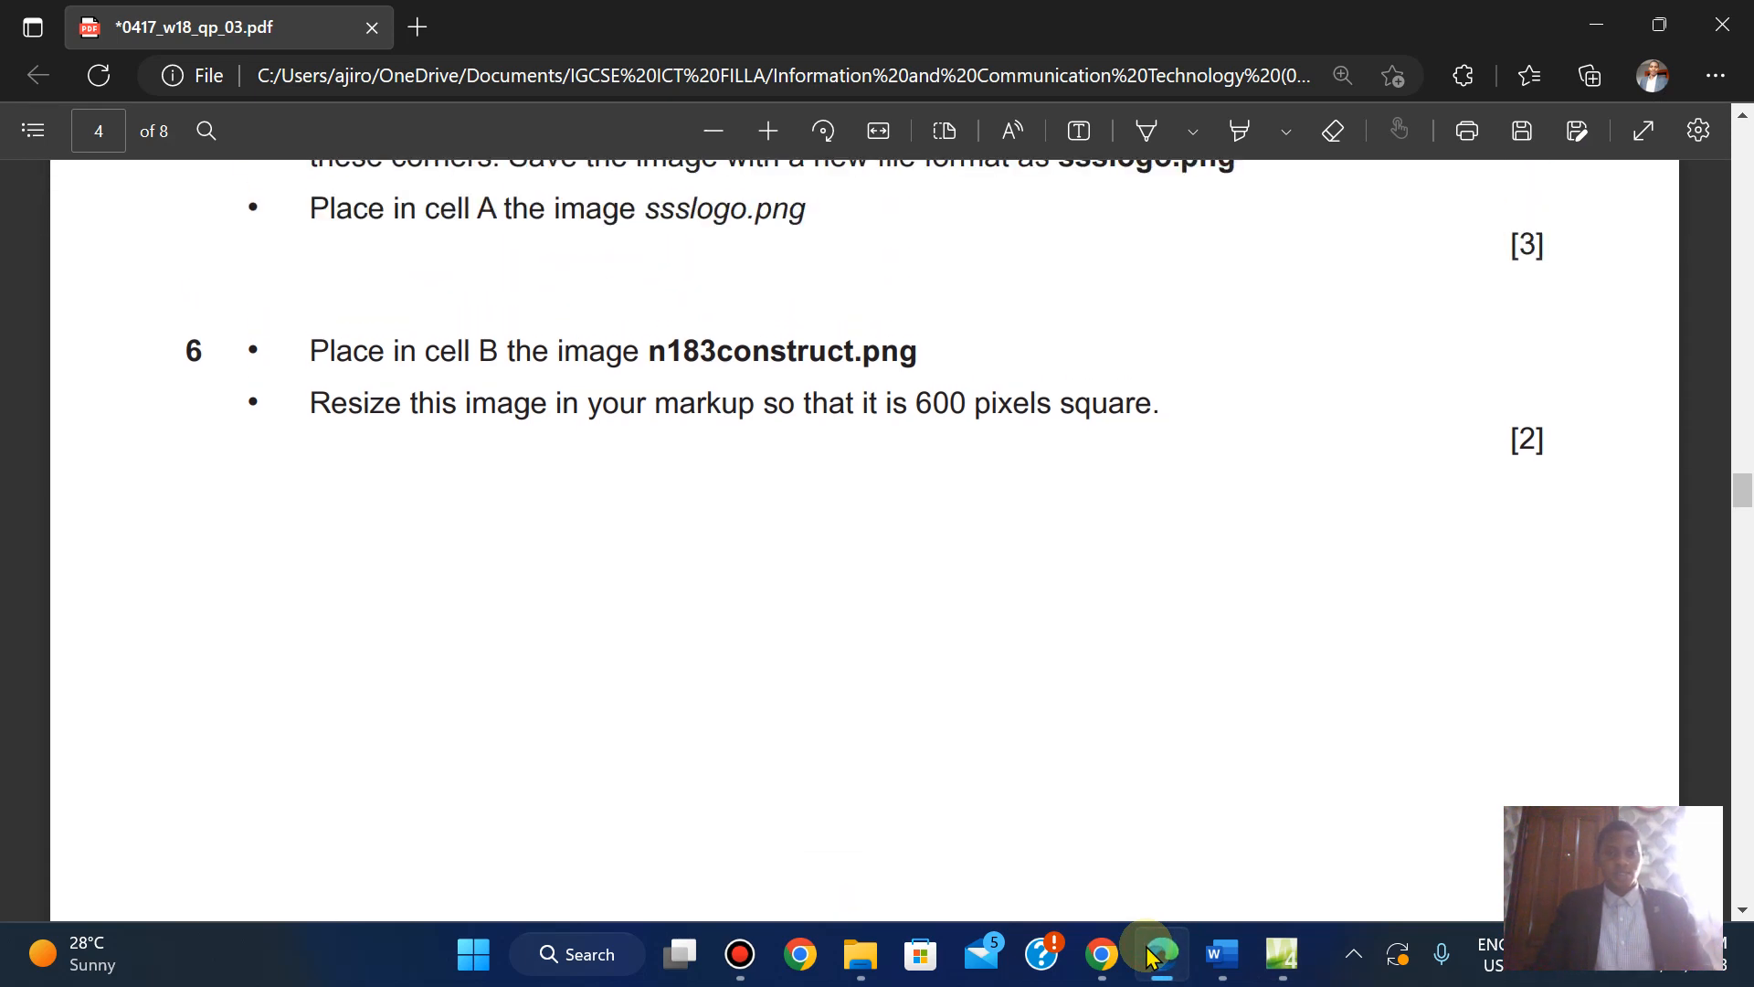
{"action": "double_click", "coordinate": [656, 356]}
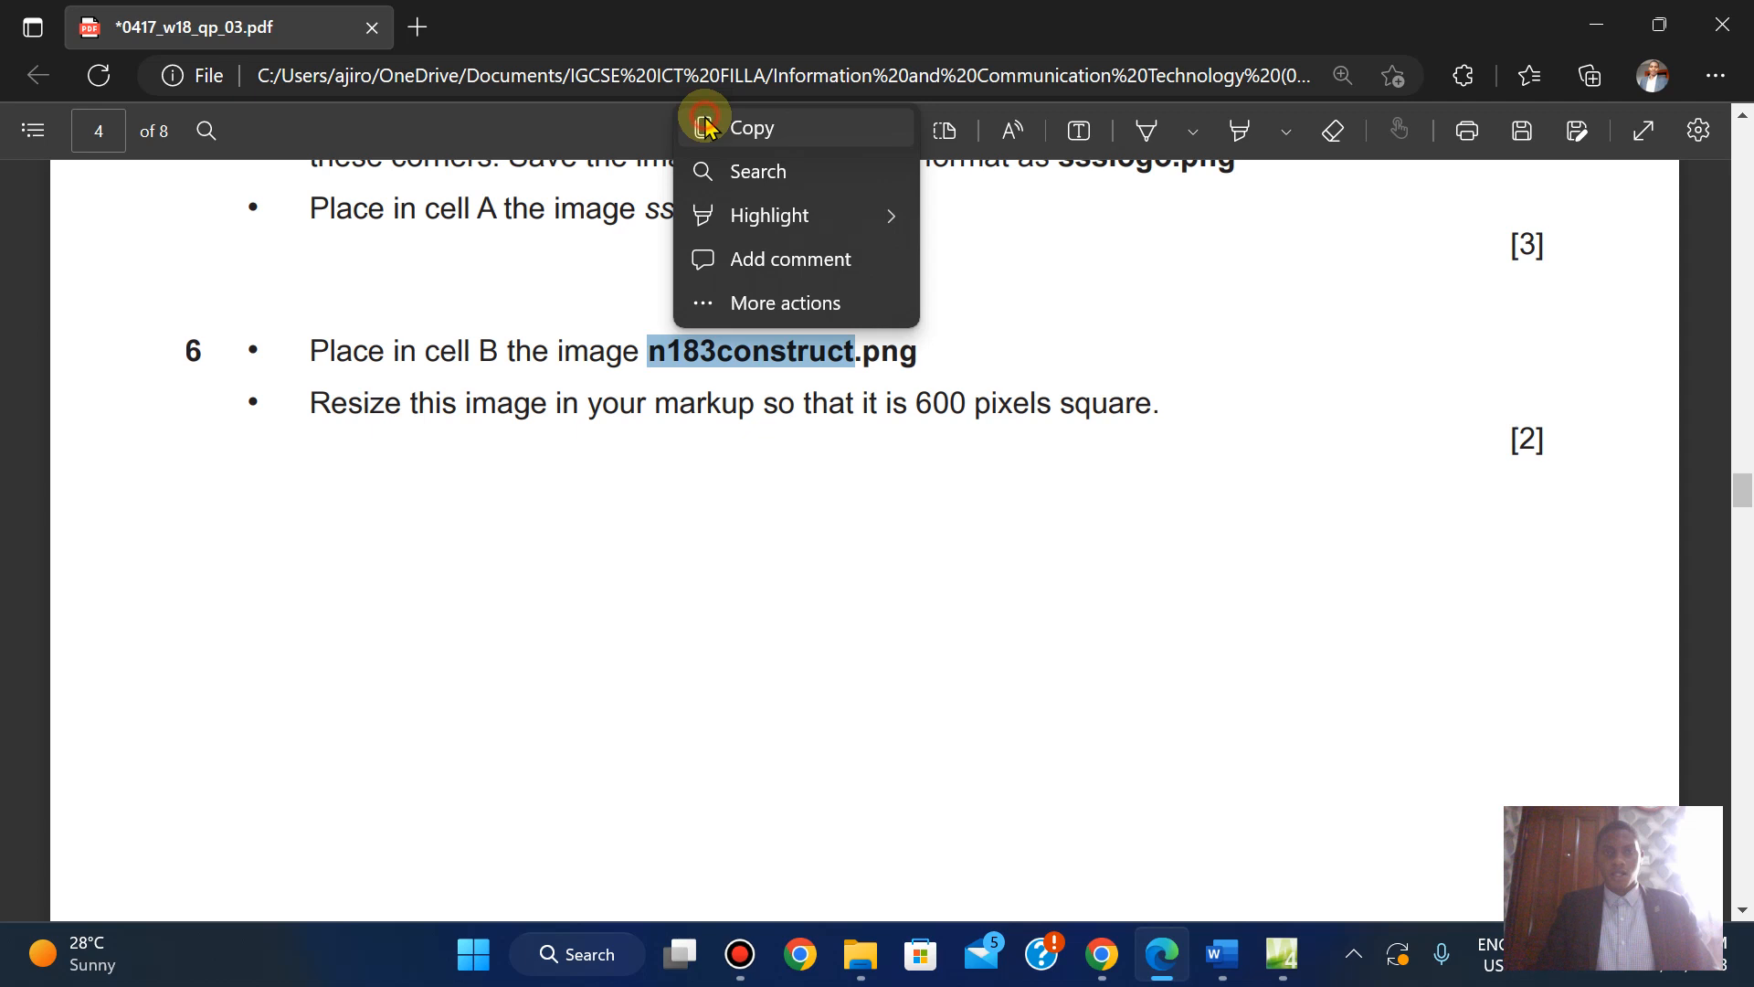
{"action": "left_click", "coordinate": [710, 117]}
{"action": "left_click", "coordinate": [1281, 953]}
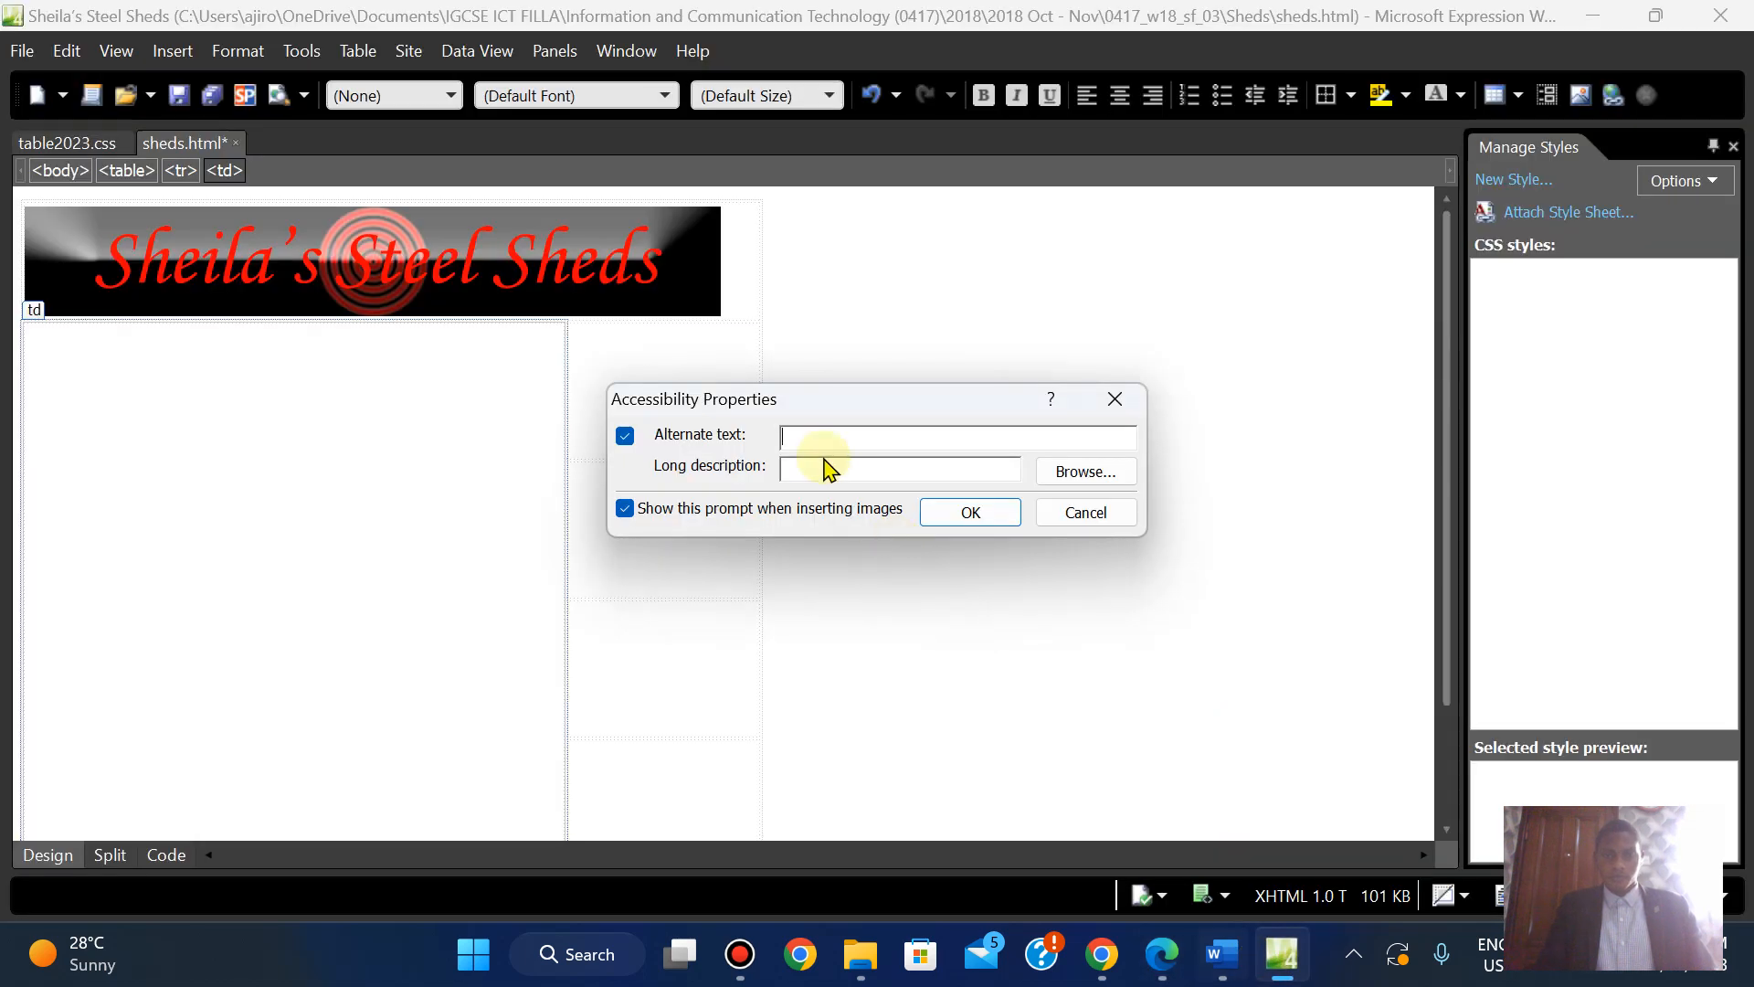
{"action": "key", "text": "ctrl+v"}
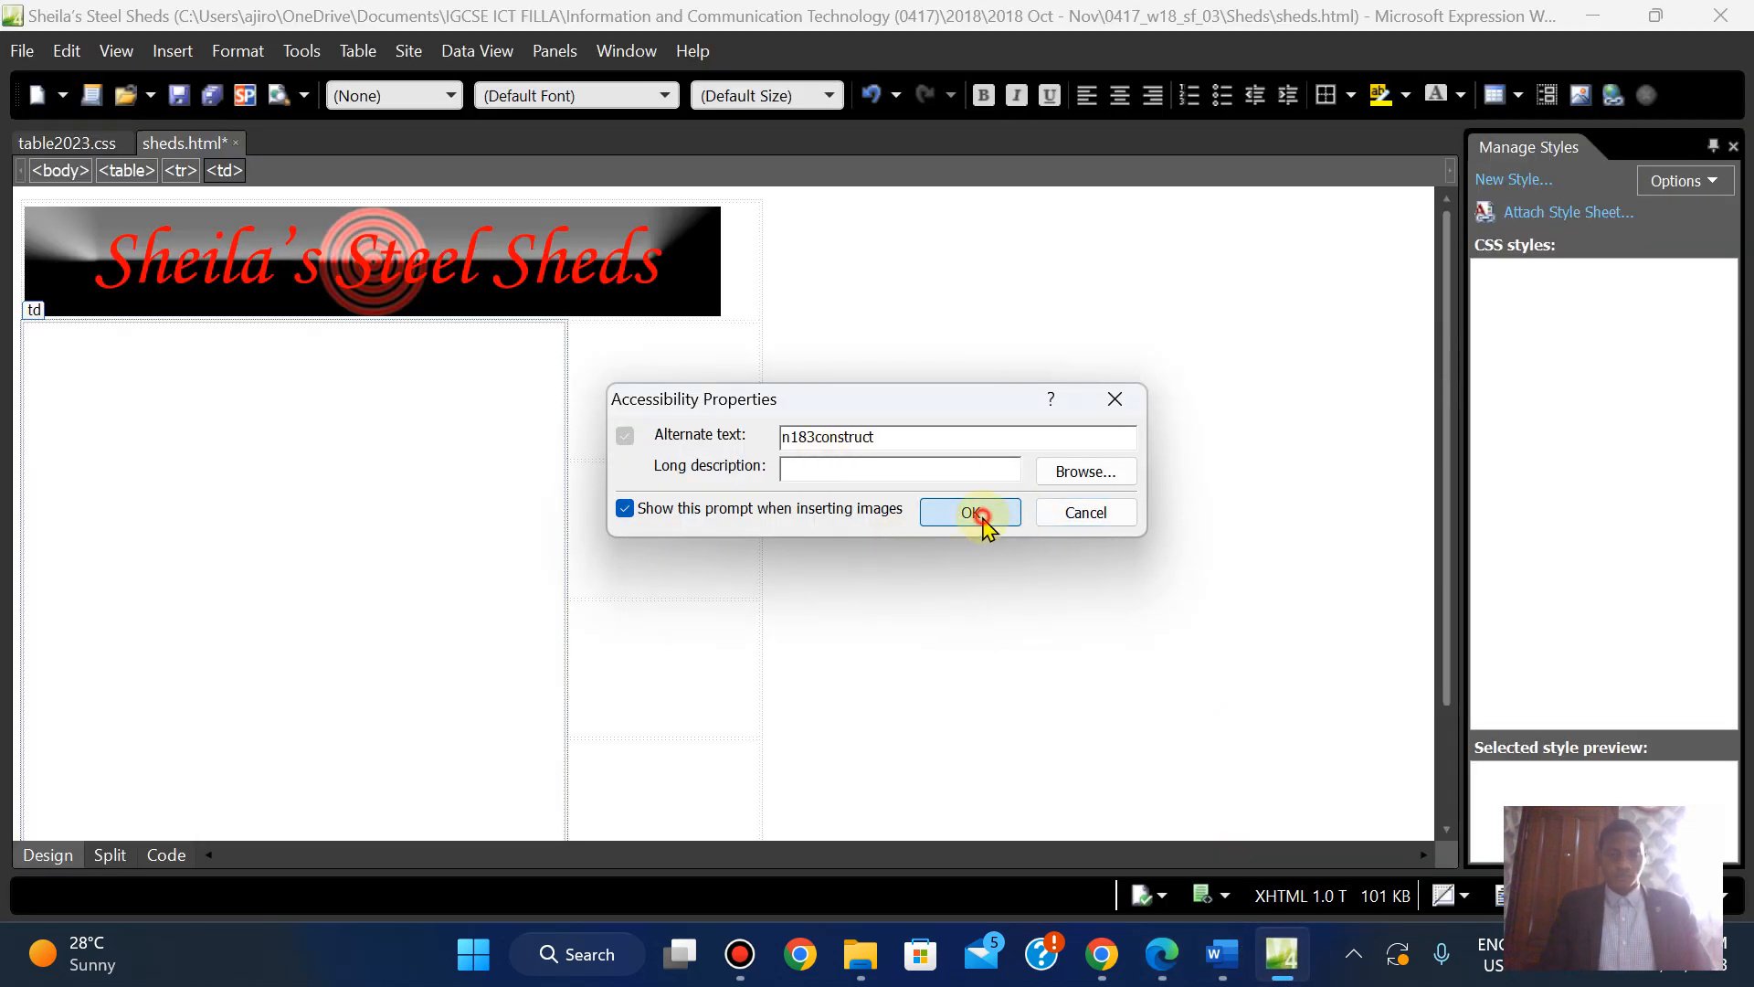
{"action": "left_click", "coordinate": [974, 513]}
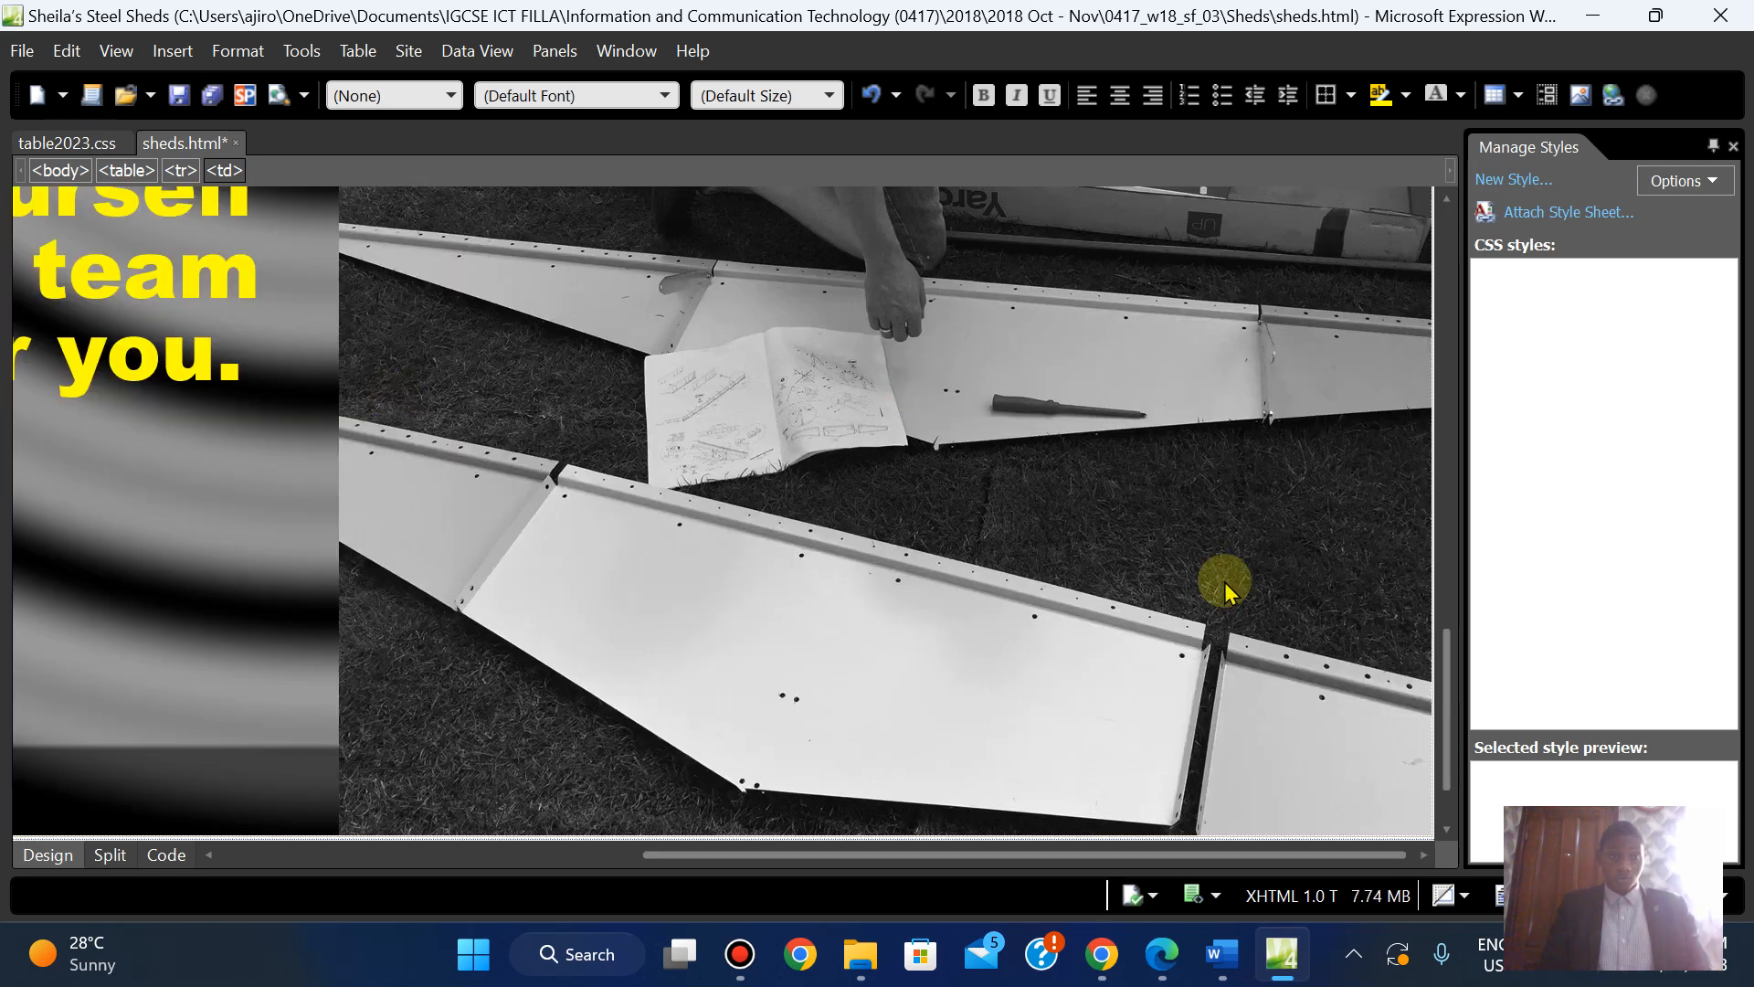
Check question 6's resize instruction and the n183construct file in the Sheds folder, ending back in Expression Web
{"action": "left_click", "coordinate": [1163, 957]}
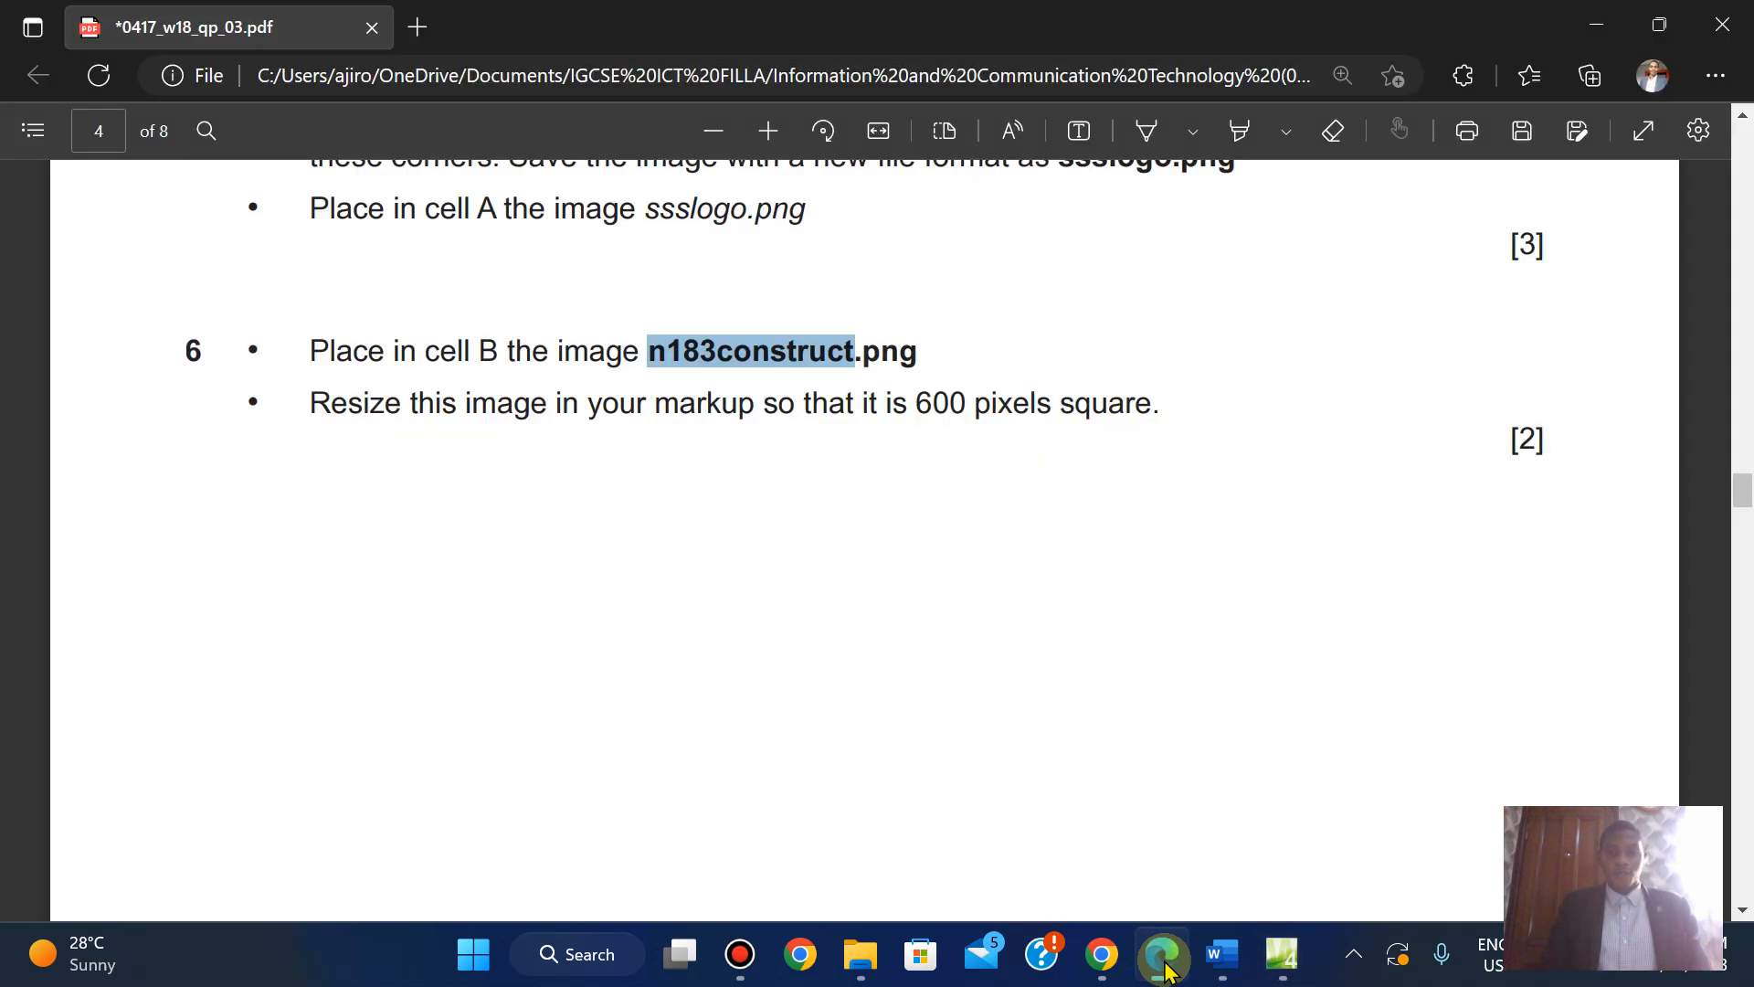
{"action": "mouse_move", "coordinate": [860, 954]}
{"action": "left_click", "coordinate": [863, 820]}
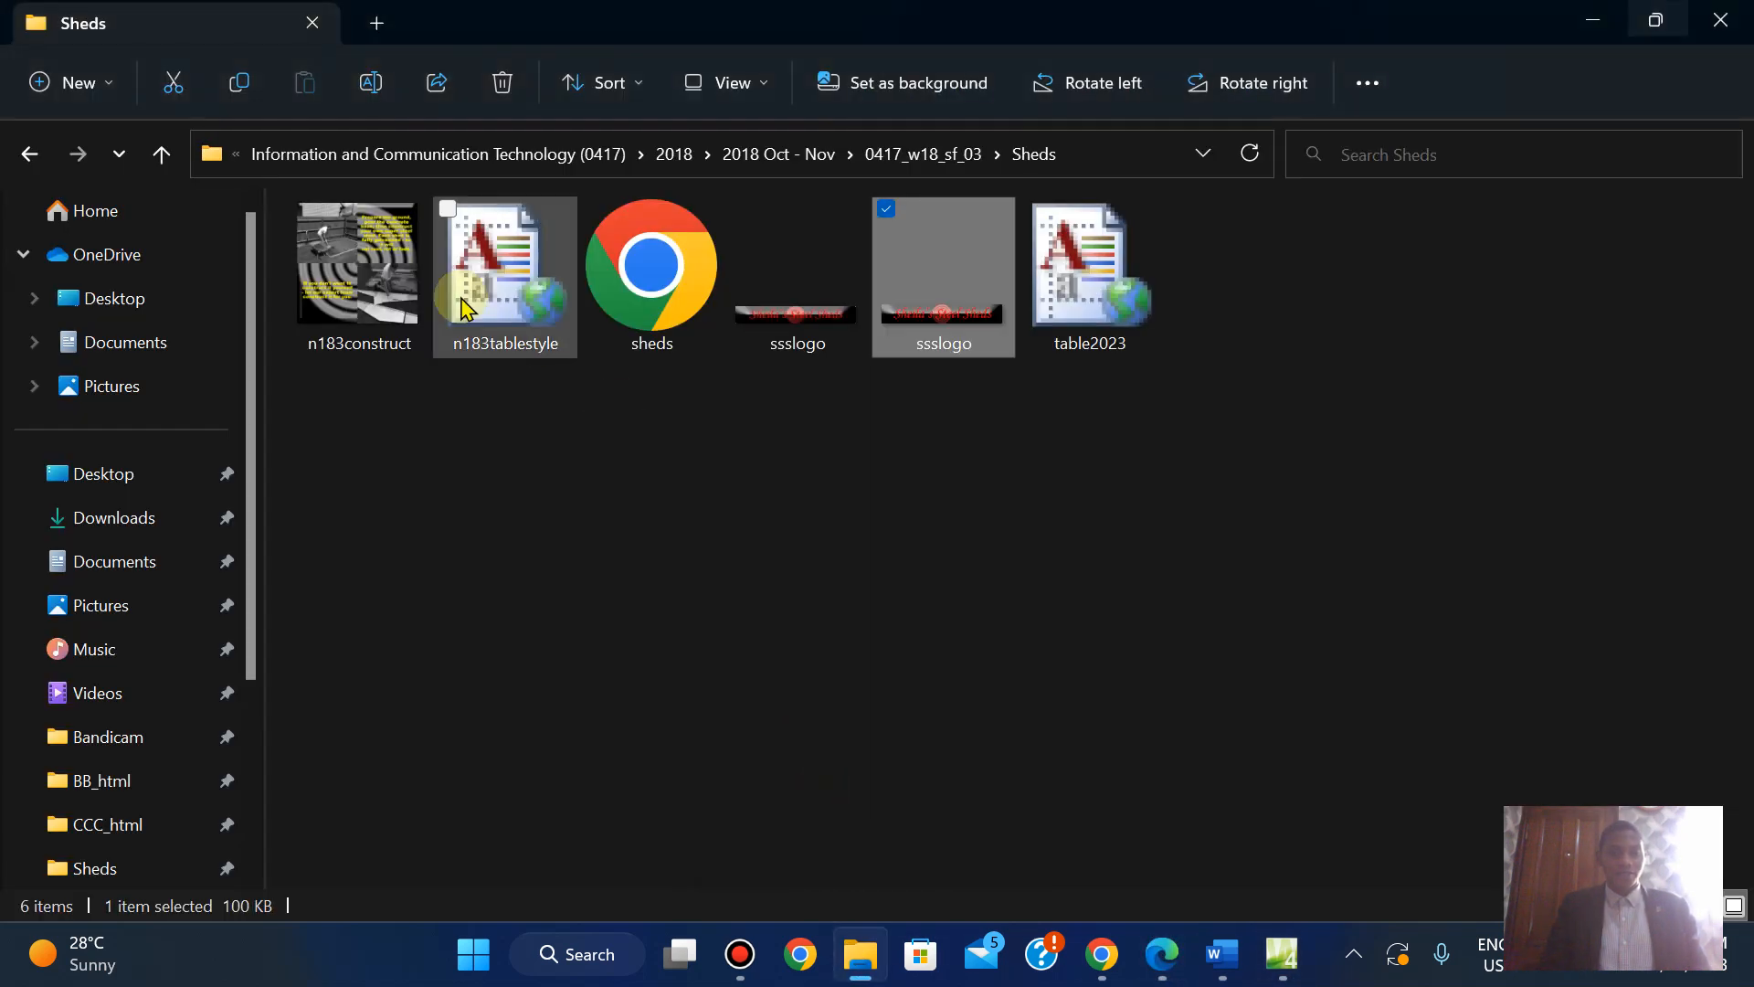
{"action": "left_click", "coordinate": [335, 315]}
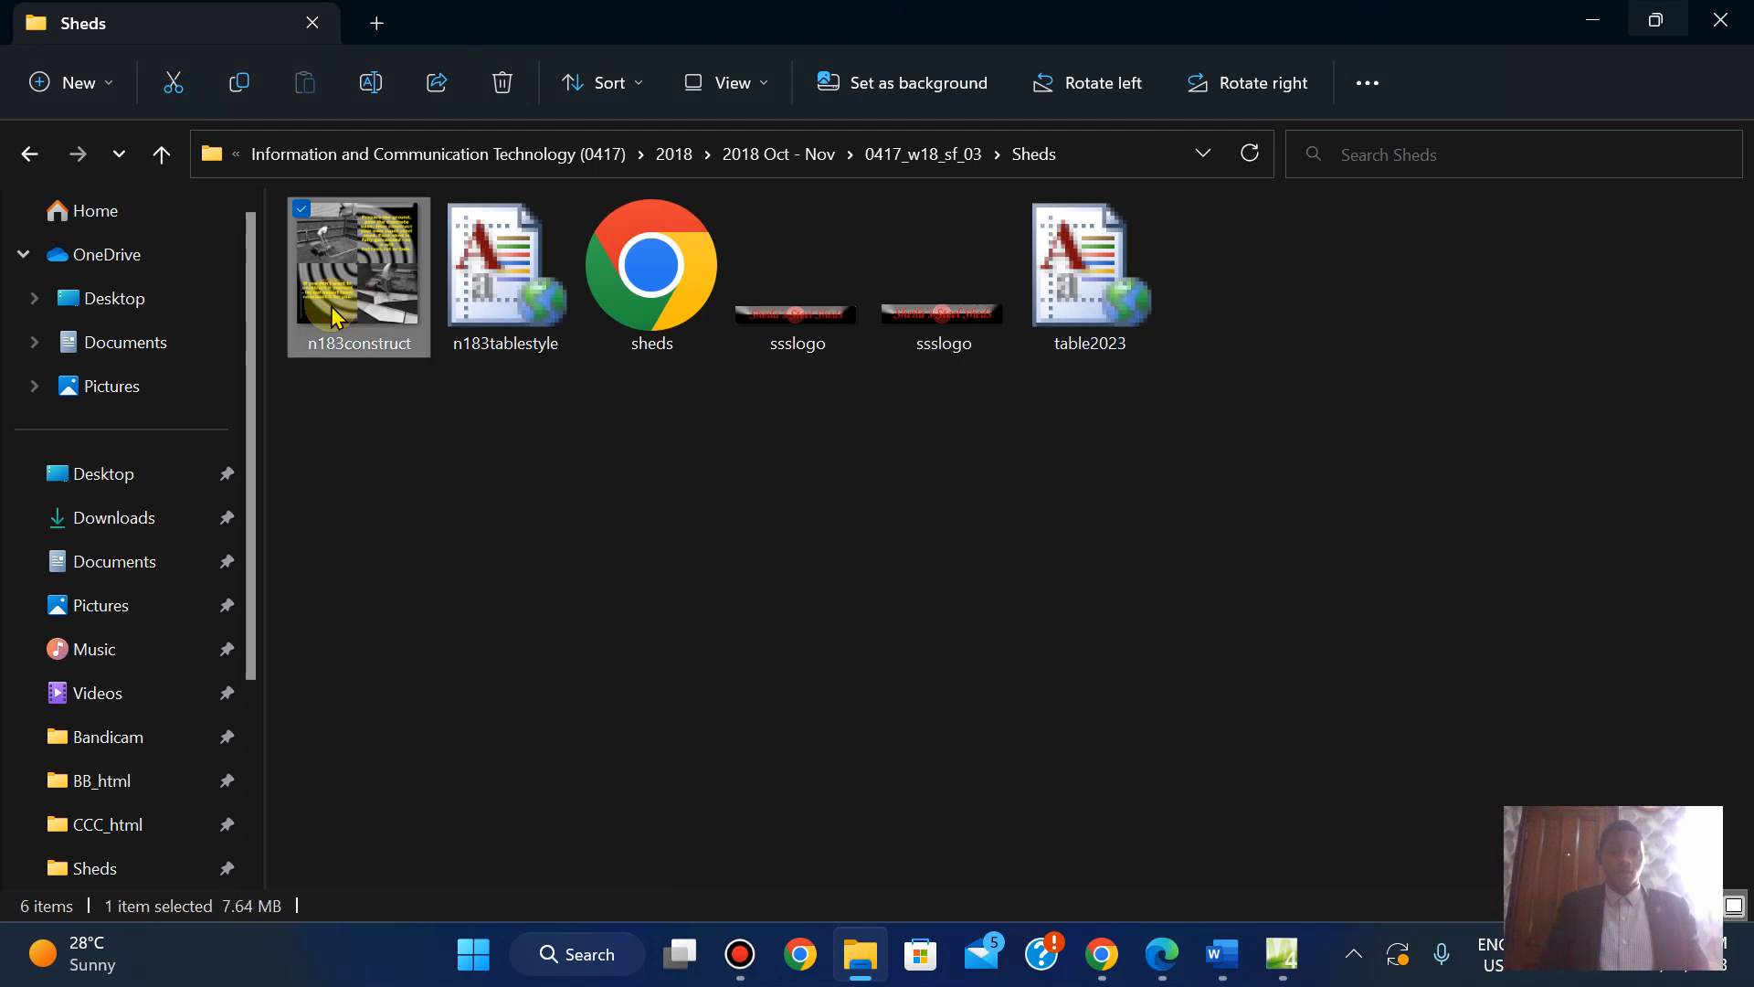
{"action": "left_click", "coordinate": [1297, 969]}
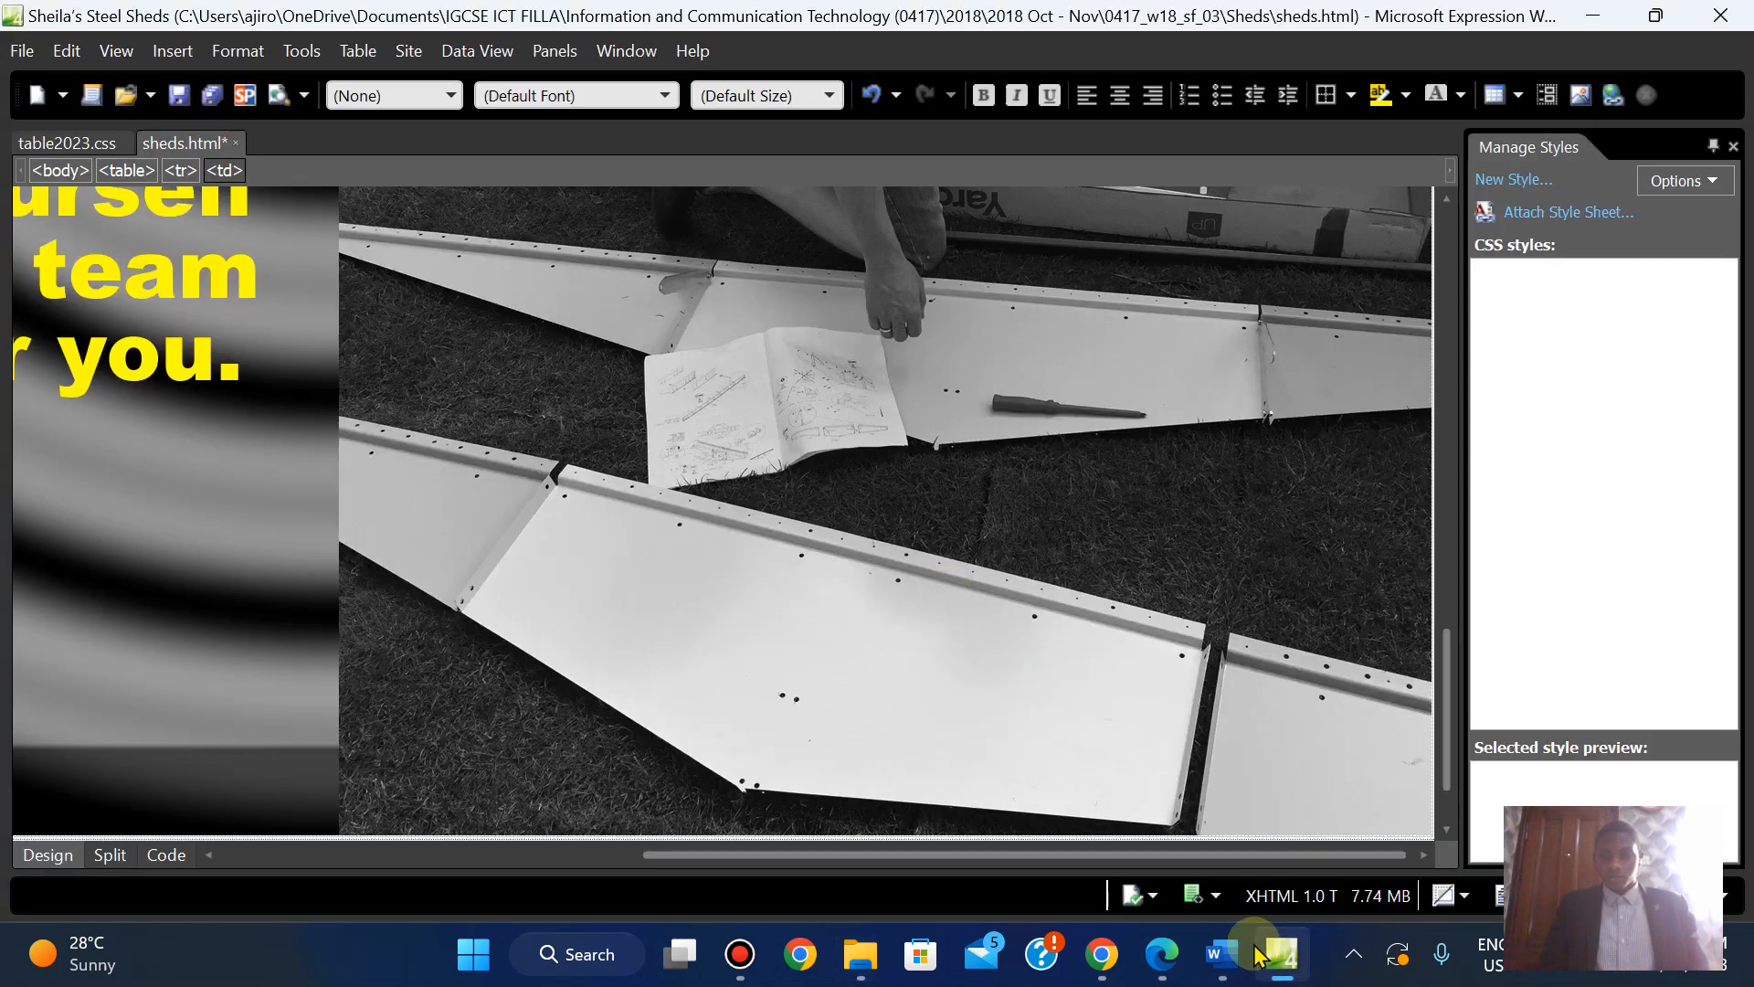
{"action": "left_click", "coordinate": [1160, 970]}
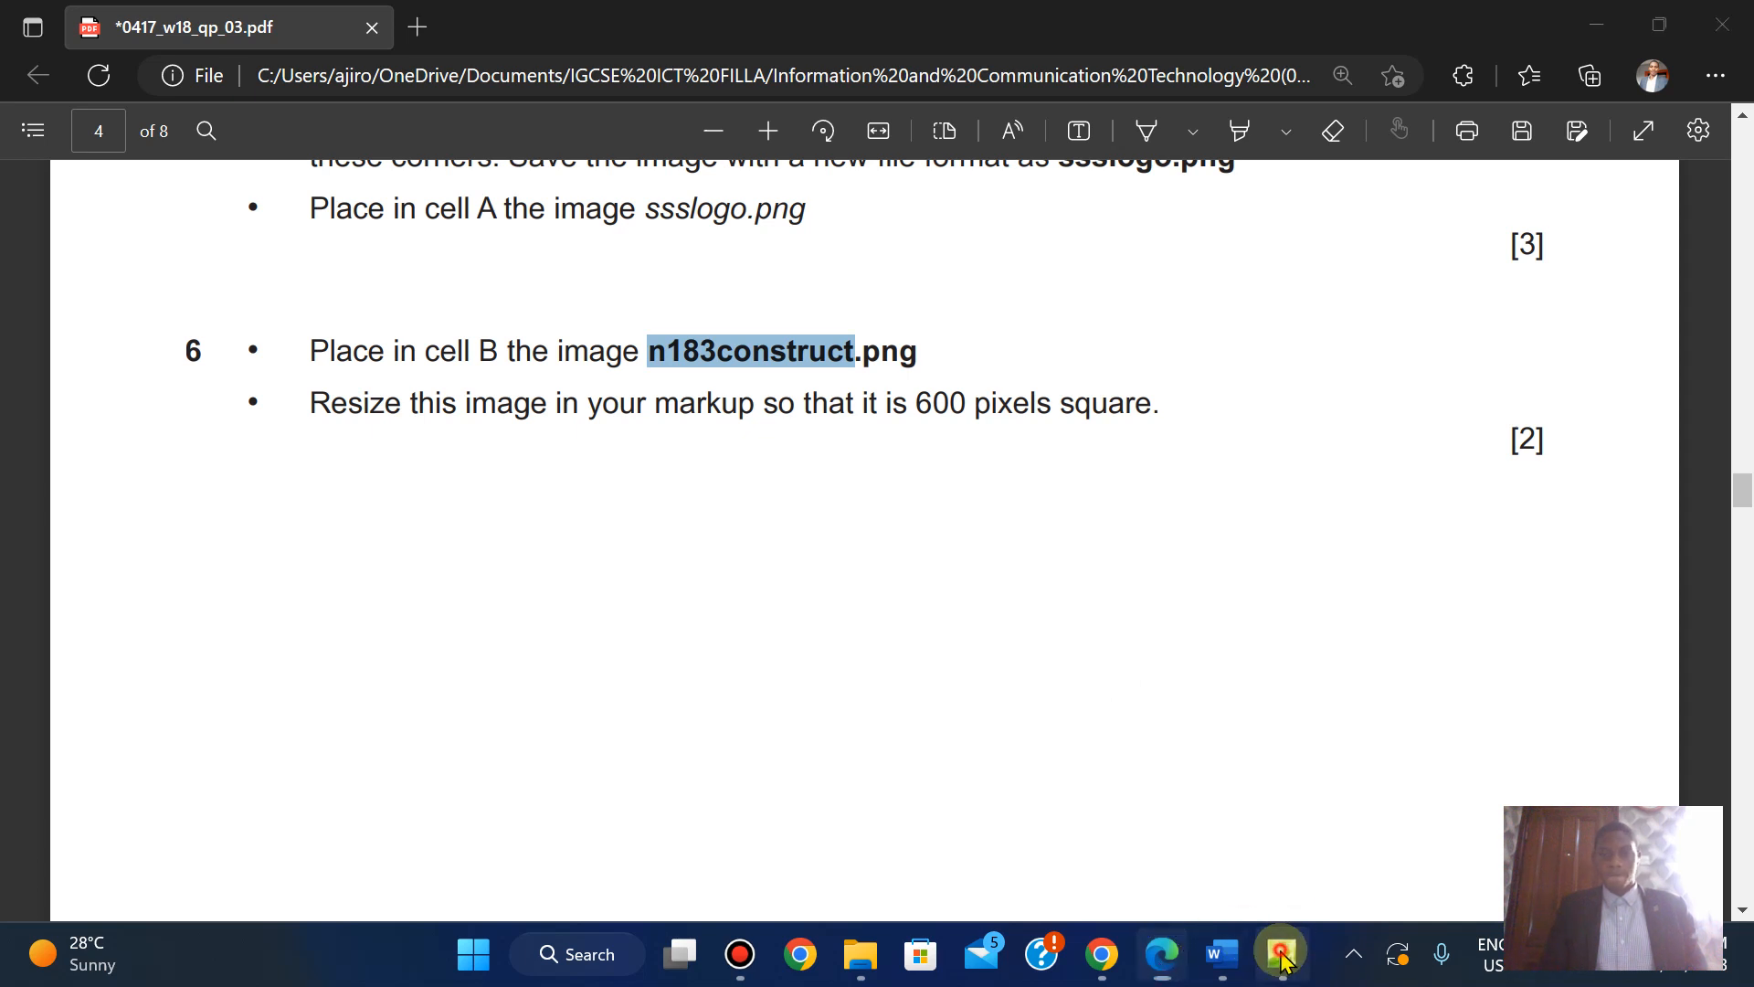
{"action": "left_click", "coordinate": [1281, 955]}
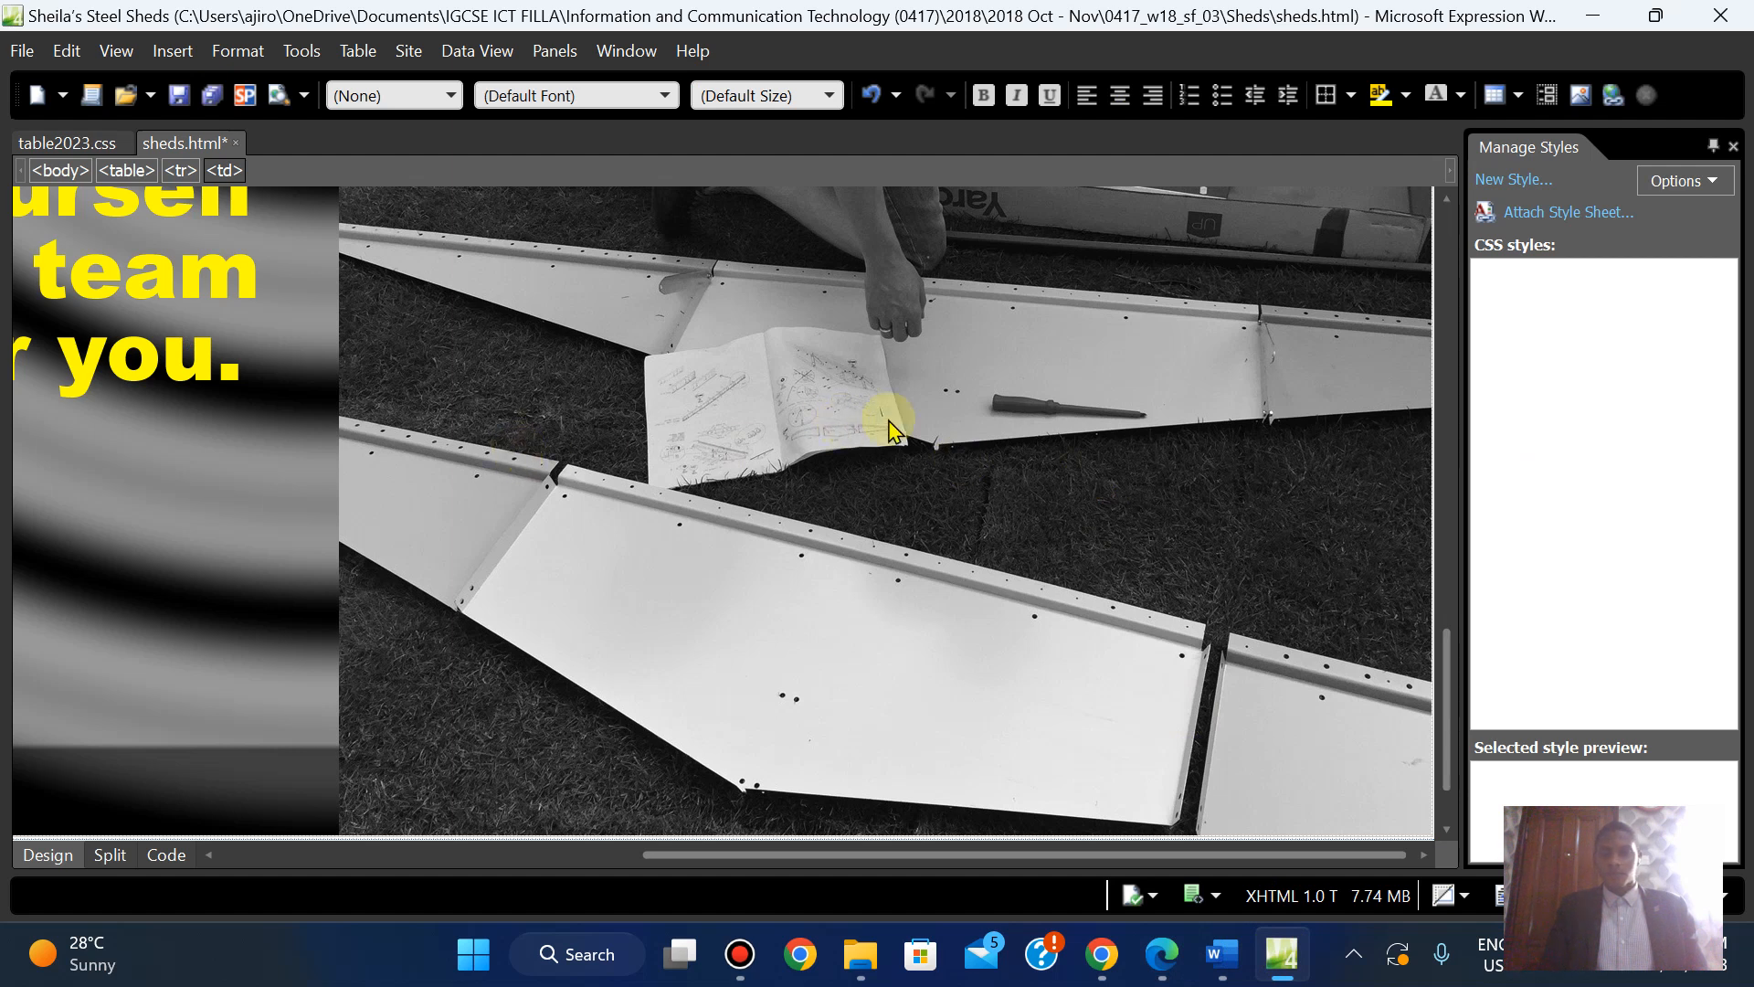
Resize the n183construct picture to 600 pixels wide and 600 pixels high, keeping its aspect ratio
{"action": "right_click", "coordinate": [1025, 413]}
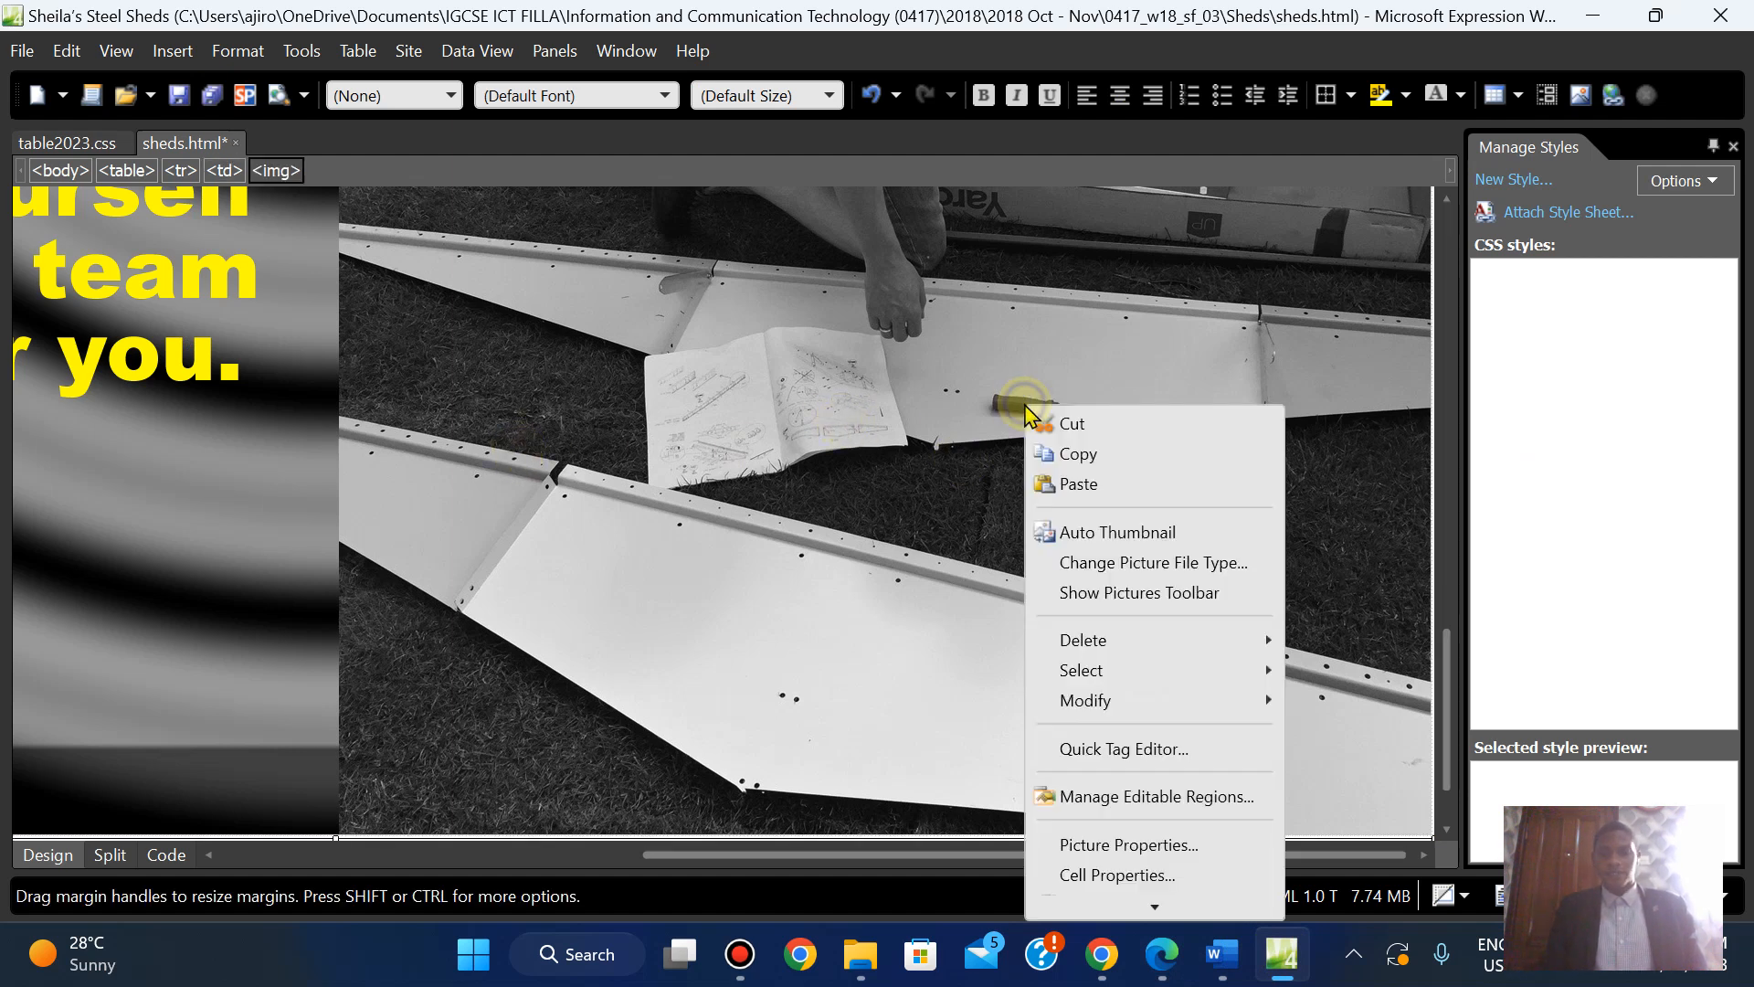
{"action": "left_click", "coordinate": [1089, 839]}
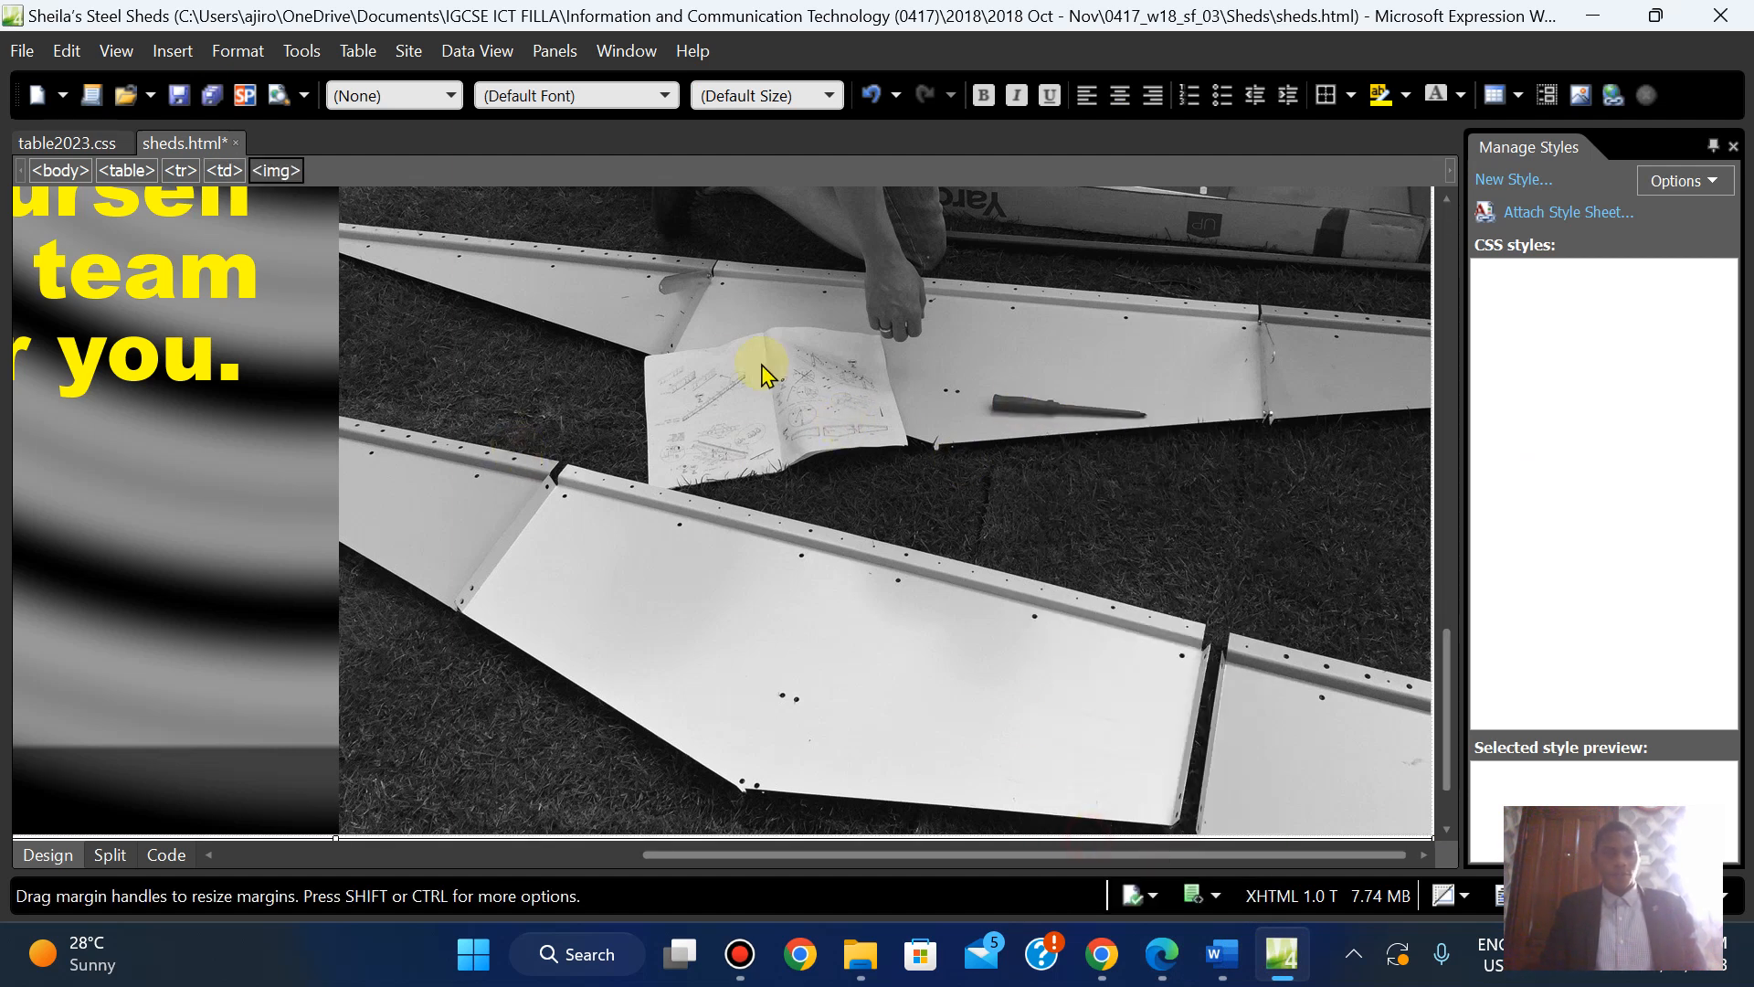
{"action": "left_click", "coordinate": [700, 264]}
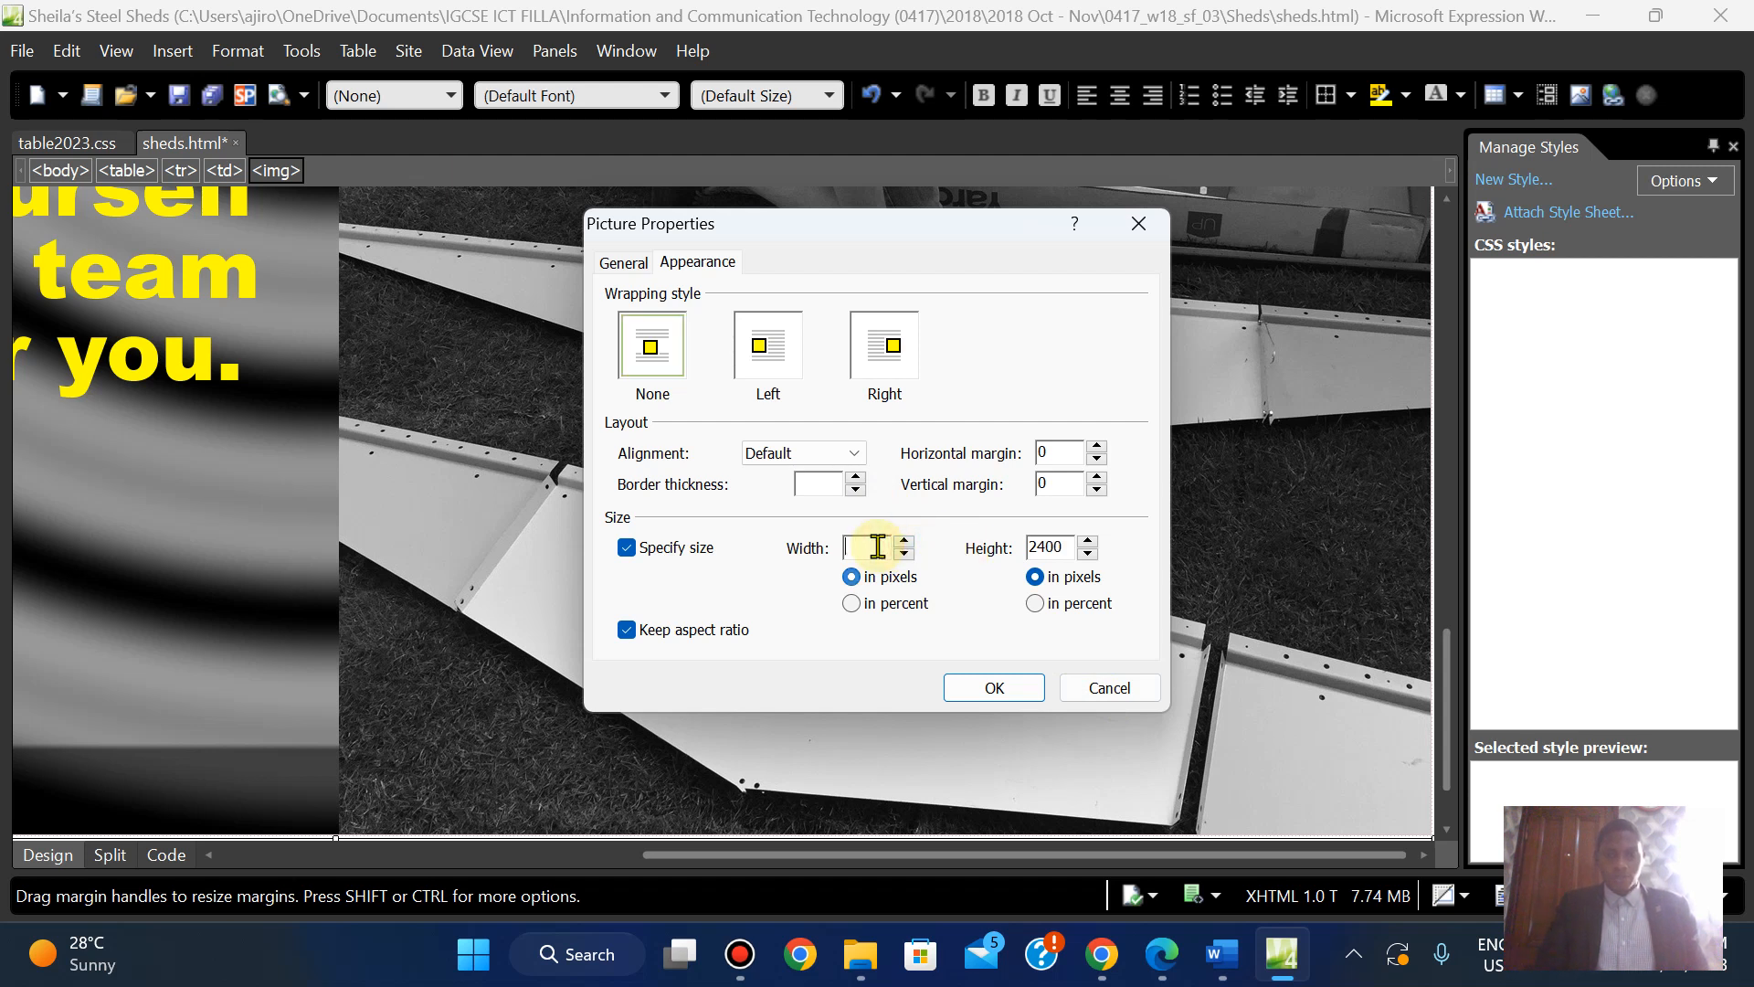
{"action": "type", "text": "600"}
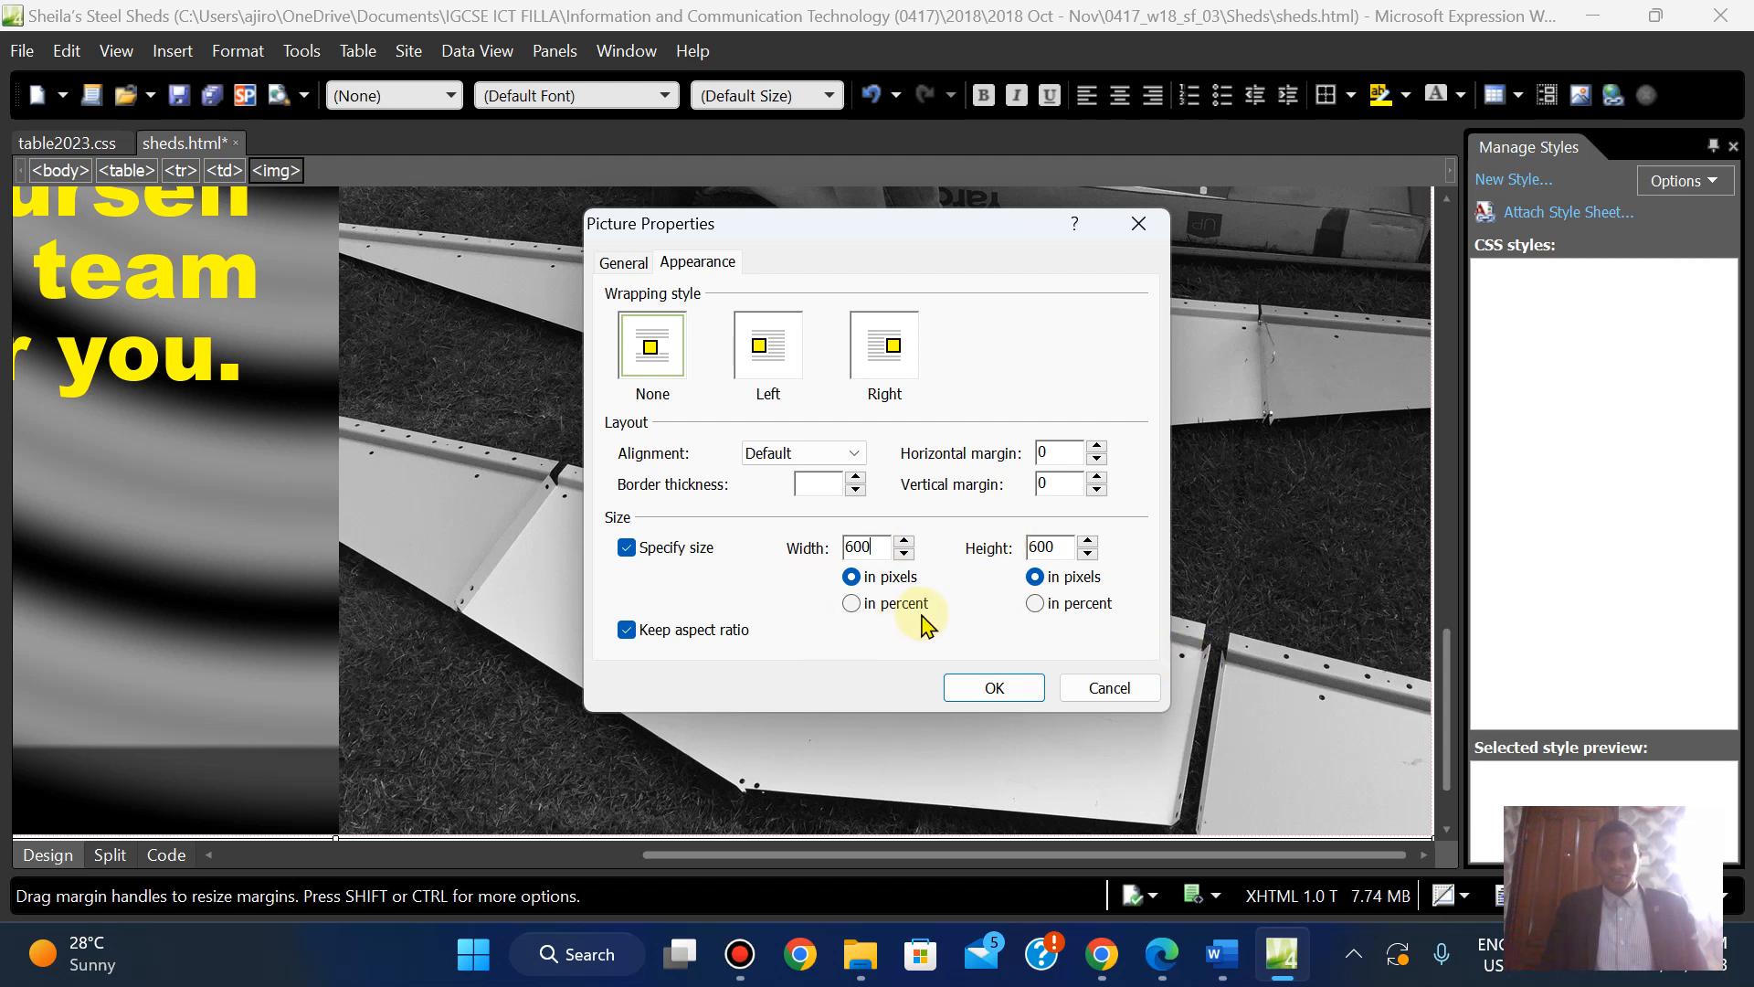
{"action": "left_click", "coordinate": [1016, 703]}
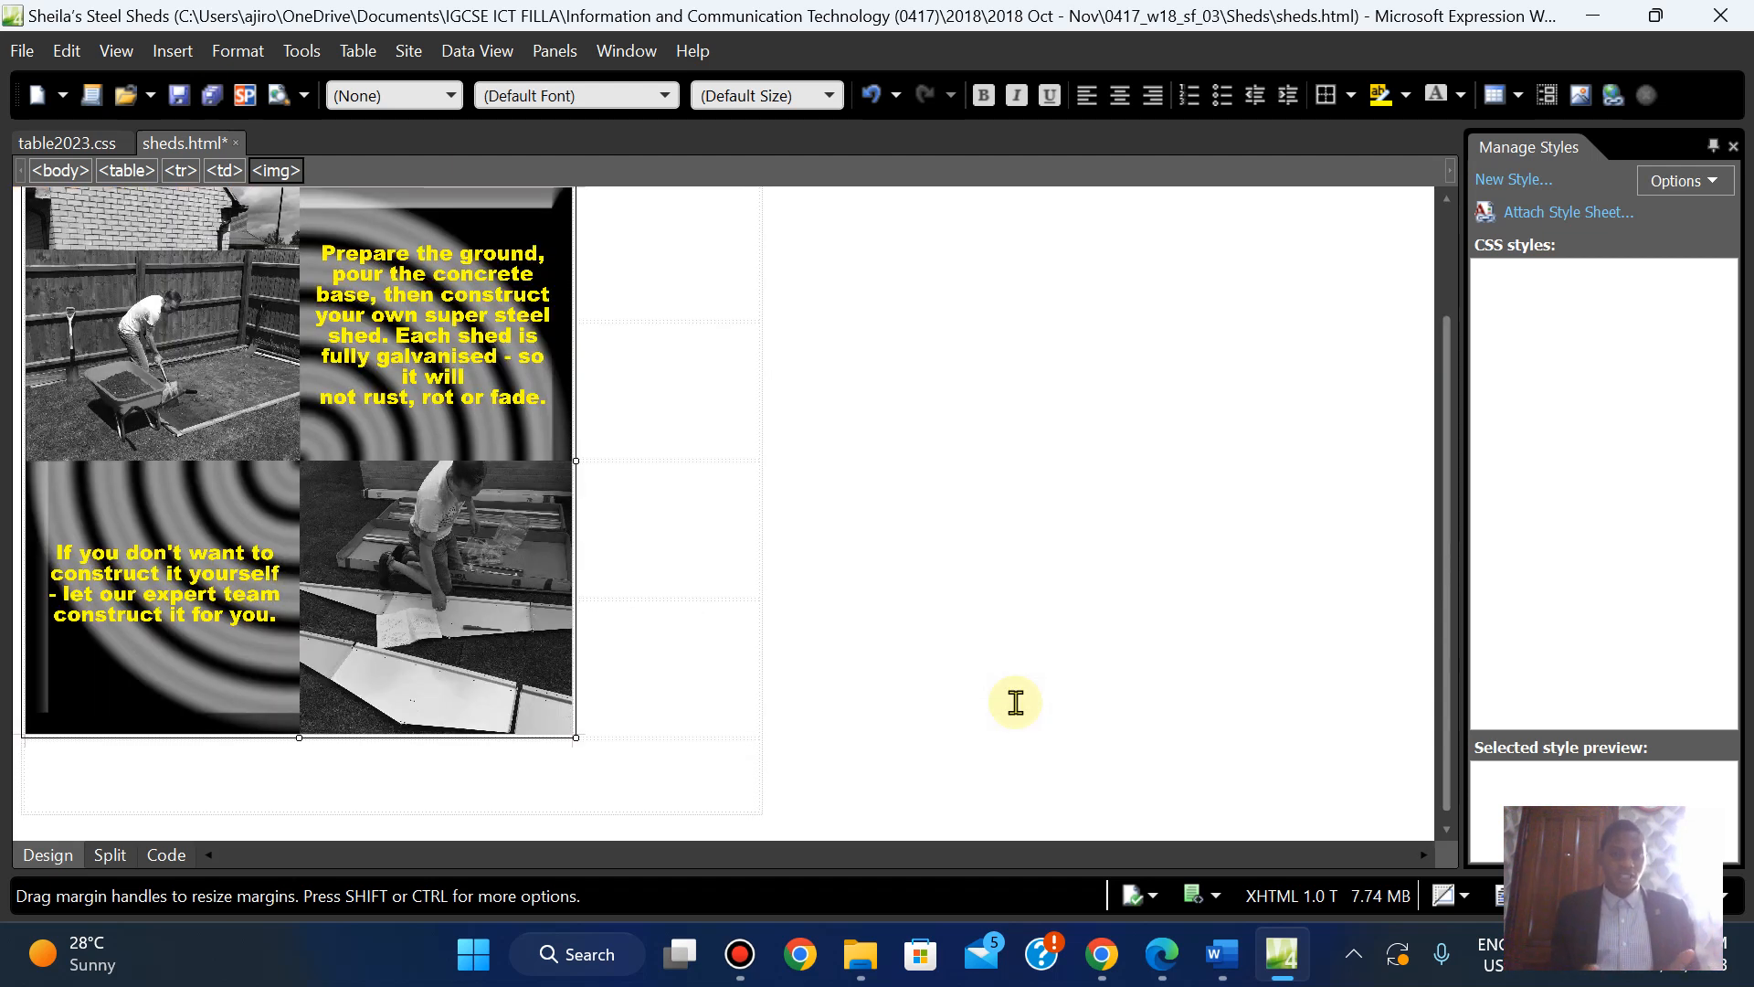
{"action": "left_click_drag", "start_coordinate": [1443, 558], "coordinate": [1441, 521]}
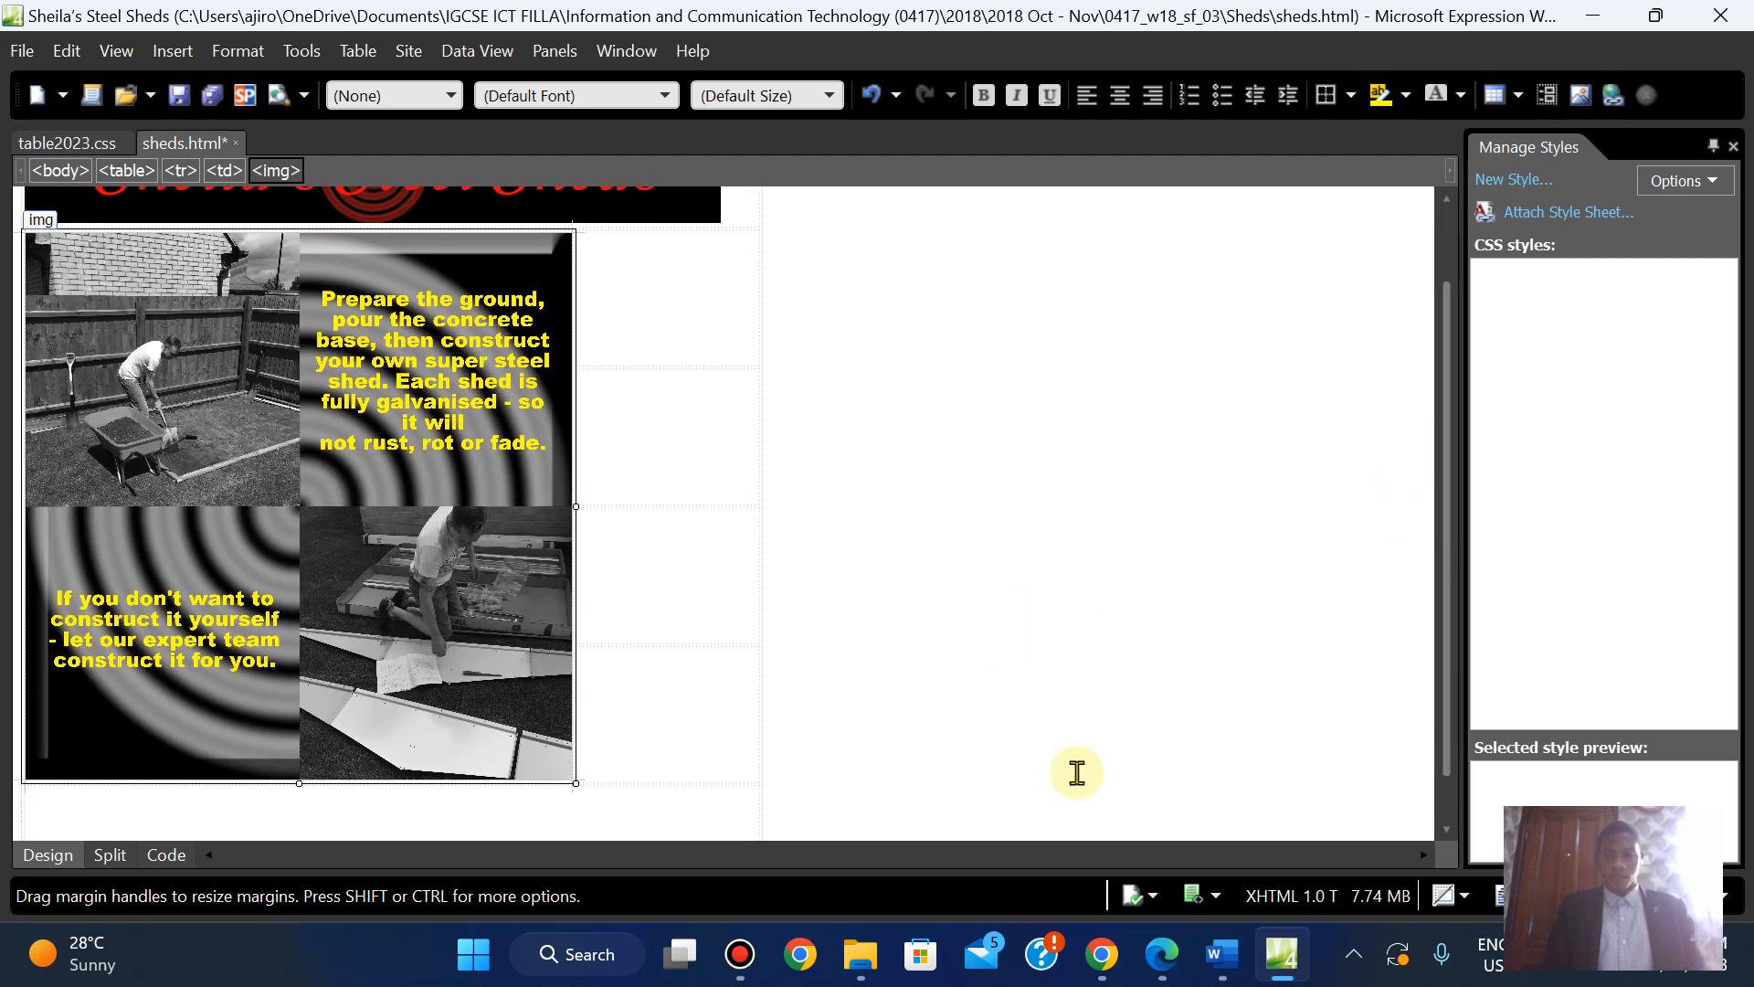
Switch to the exam paper, find question 7 and copy the cell C text "Specialist Steel Sheds"
{"action": "left_click", "coordinate": [1159, 978]}
{"action": "key", "text": "Down"}
{"action": "key", "text": "Down"}
{"action": "key", "text": "Down"}
{"action": "key", "text": "Down"}
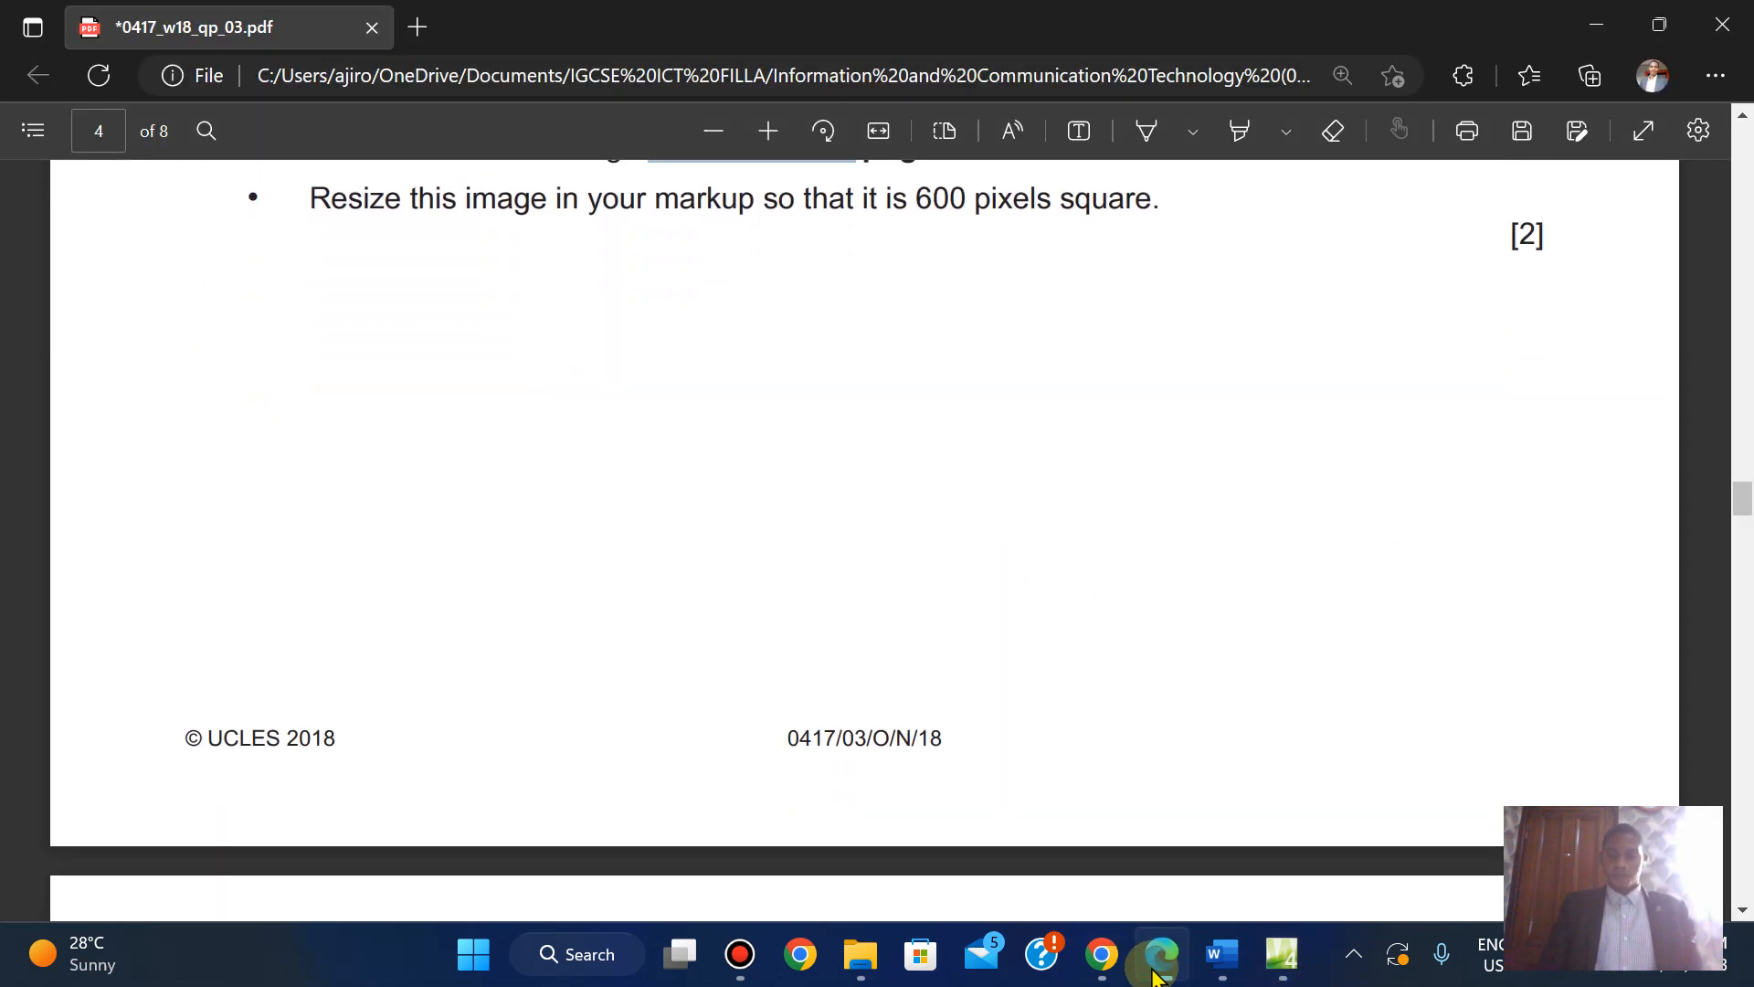
{"action": "key", "text": "Down"}
{"action": "key", "text": "Down"}
{"action": "key", "text": "Down"}
{"action": "key", "text": "Down"}
{"action": "key", "text": "Down"}
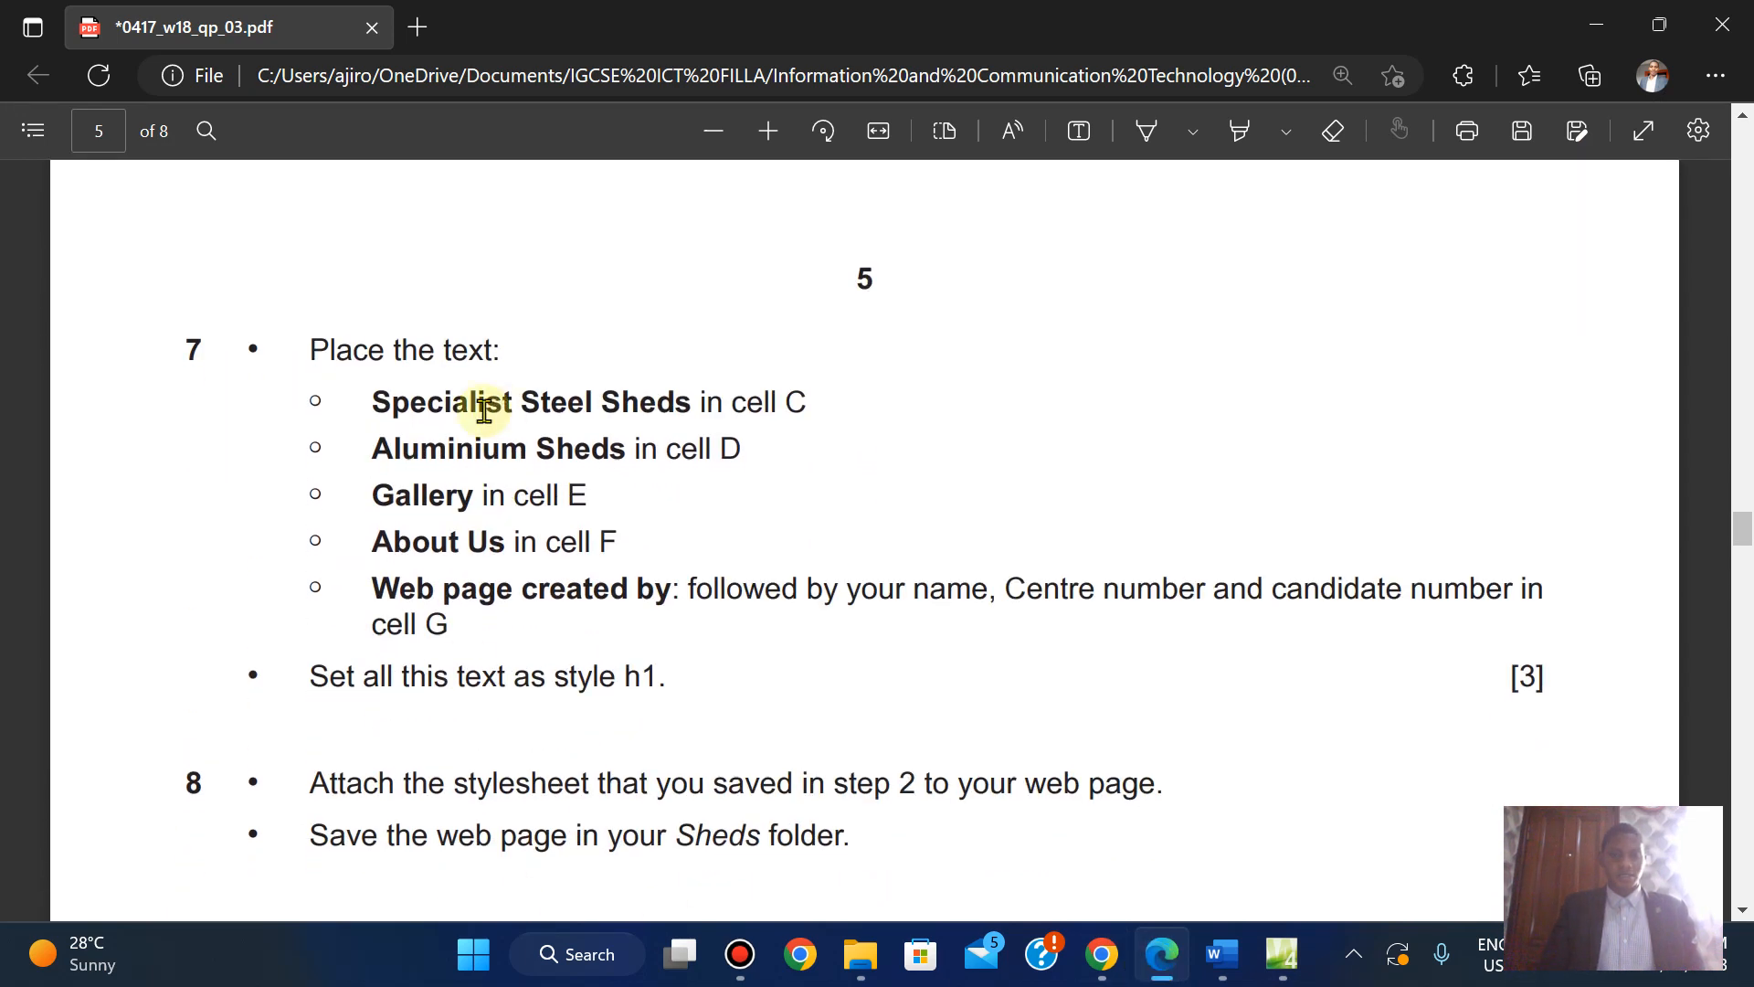
{"action": "left_click_drag", "start_coordinate": [382, 402], "coordinate": [687, 403]}
{"action": "double_click", "coordinate": [376, 408]}
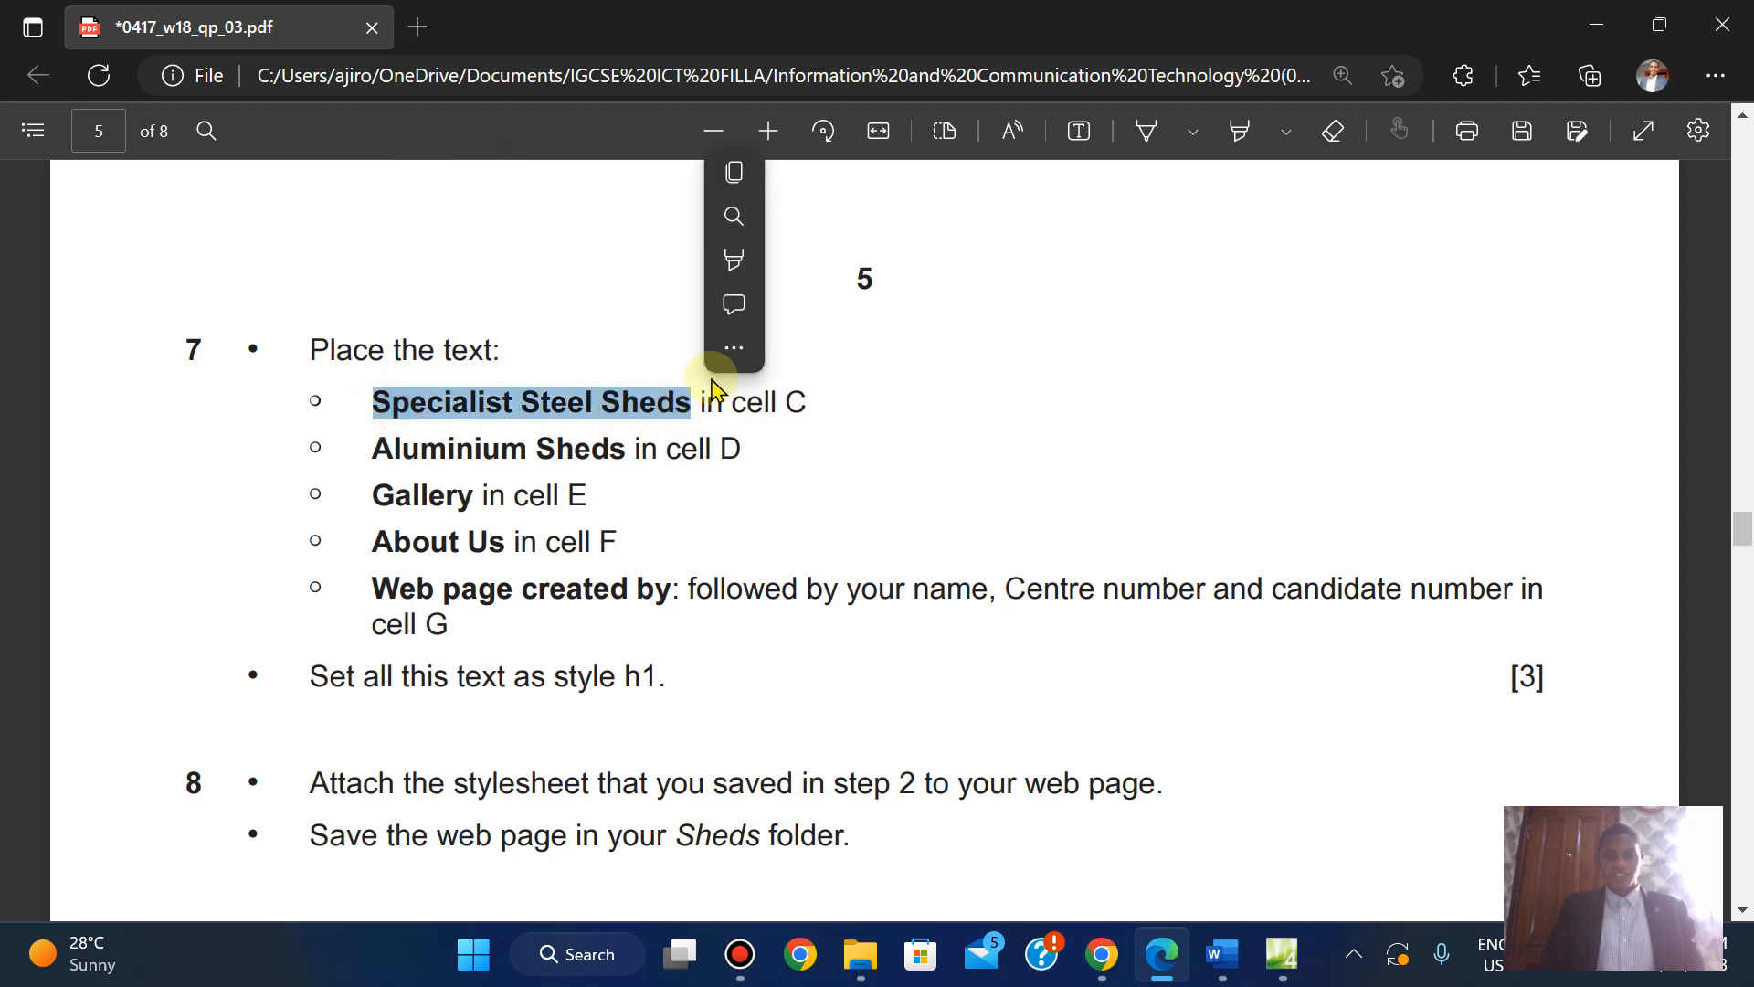
{"action": "left_click", "coordinate": [729, 174]}
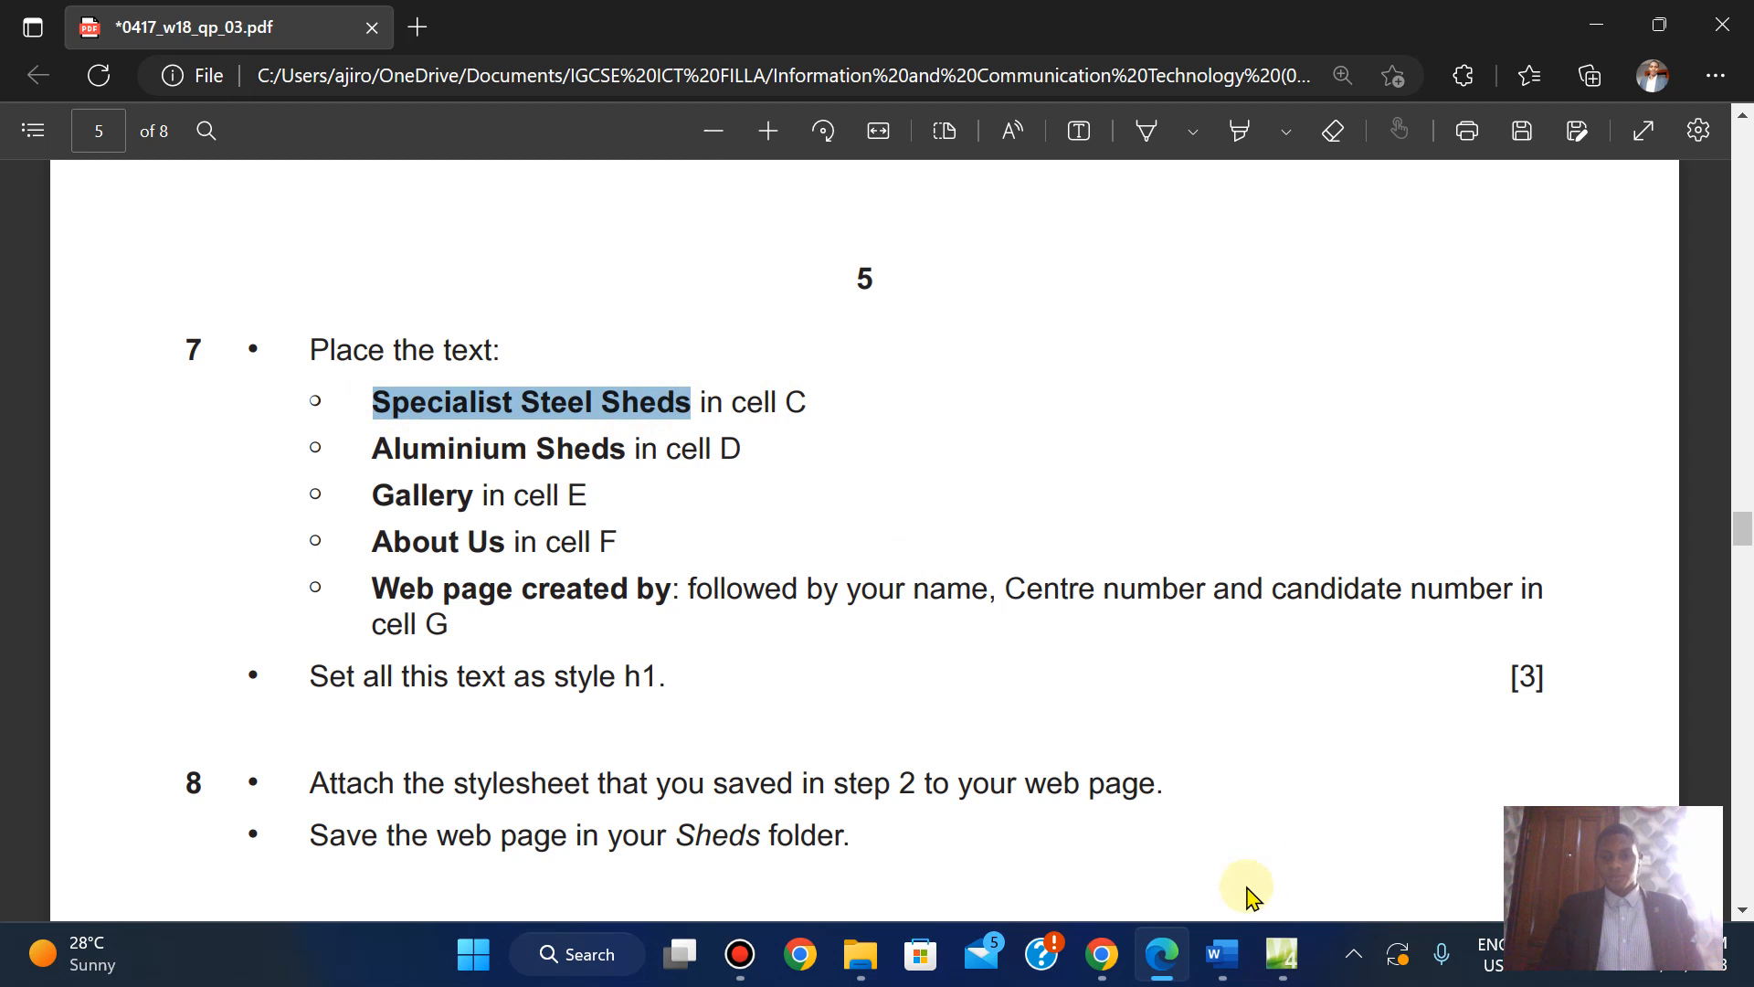
Check the position of cell C in the exam paper's table layout
{"action": "left_click", "coordinate": [1259, 530]}
{"action": "scroll", "coordinate": [1261, 534], "scroll_direction": "up", "scroll_amount": 1}
{"action": "scroll", "coordinate": [1259, 530], "scroll_direction": "up", "scroll_amount": 15}
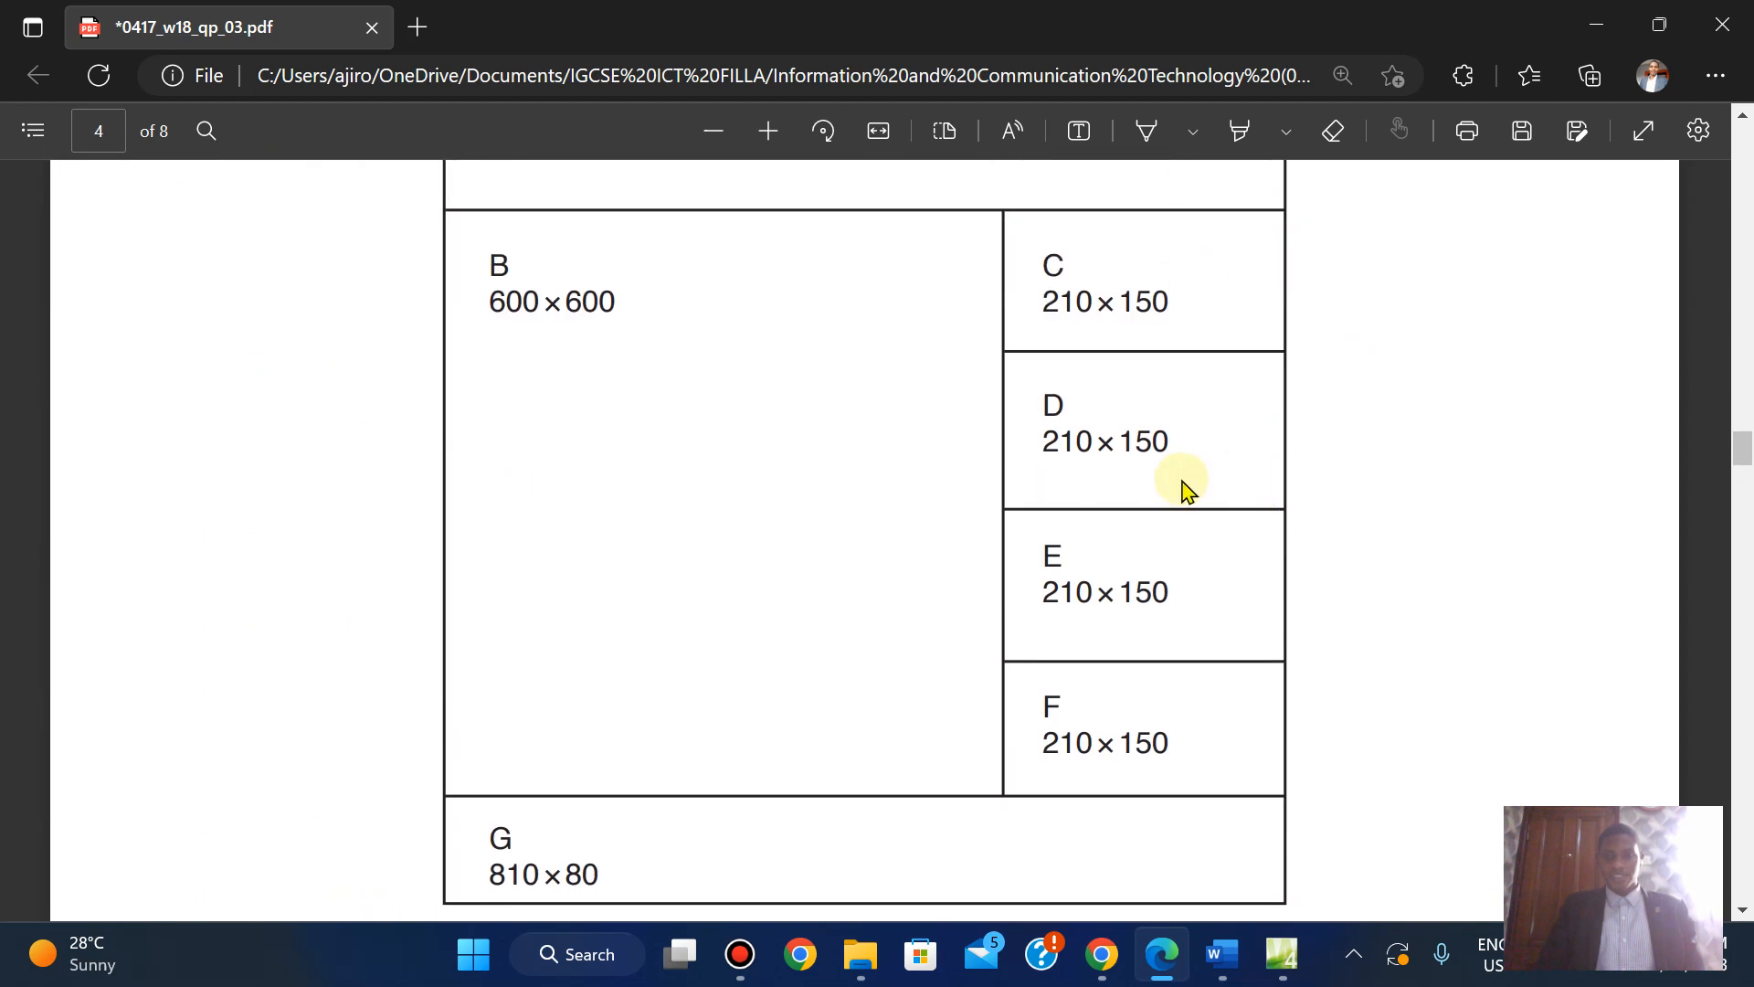
{"action": "scroll", "coordinate": [1130, 714], "scroll_direction": "down", "scroll_amount": 10}
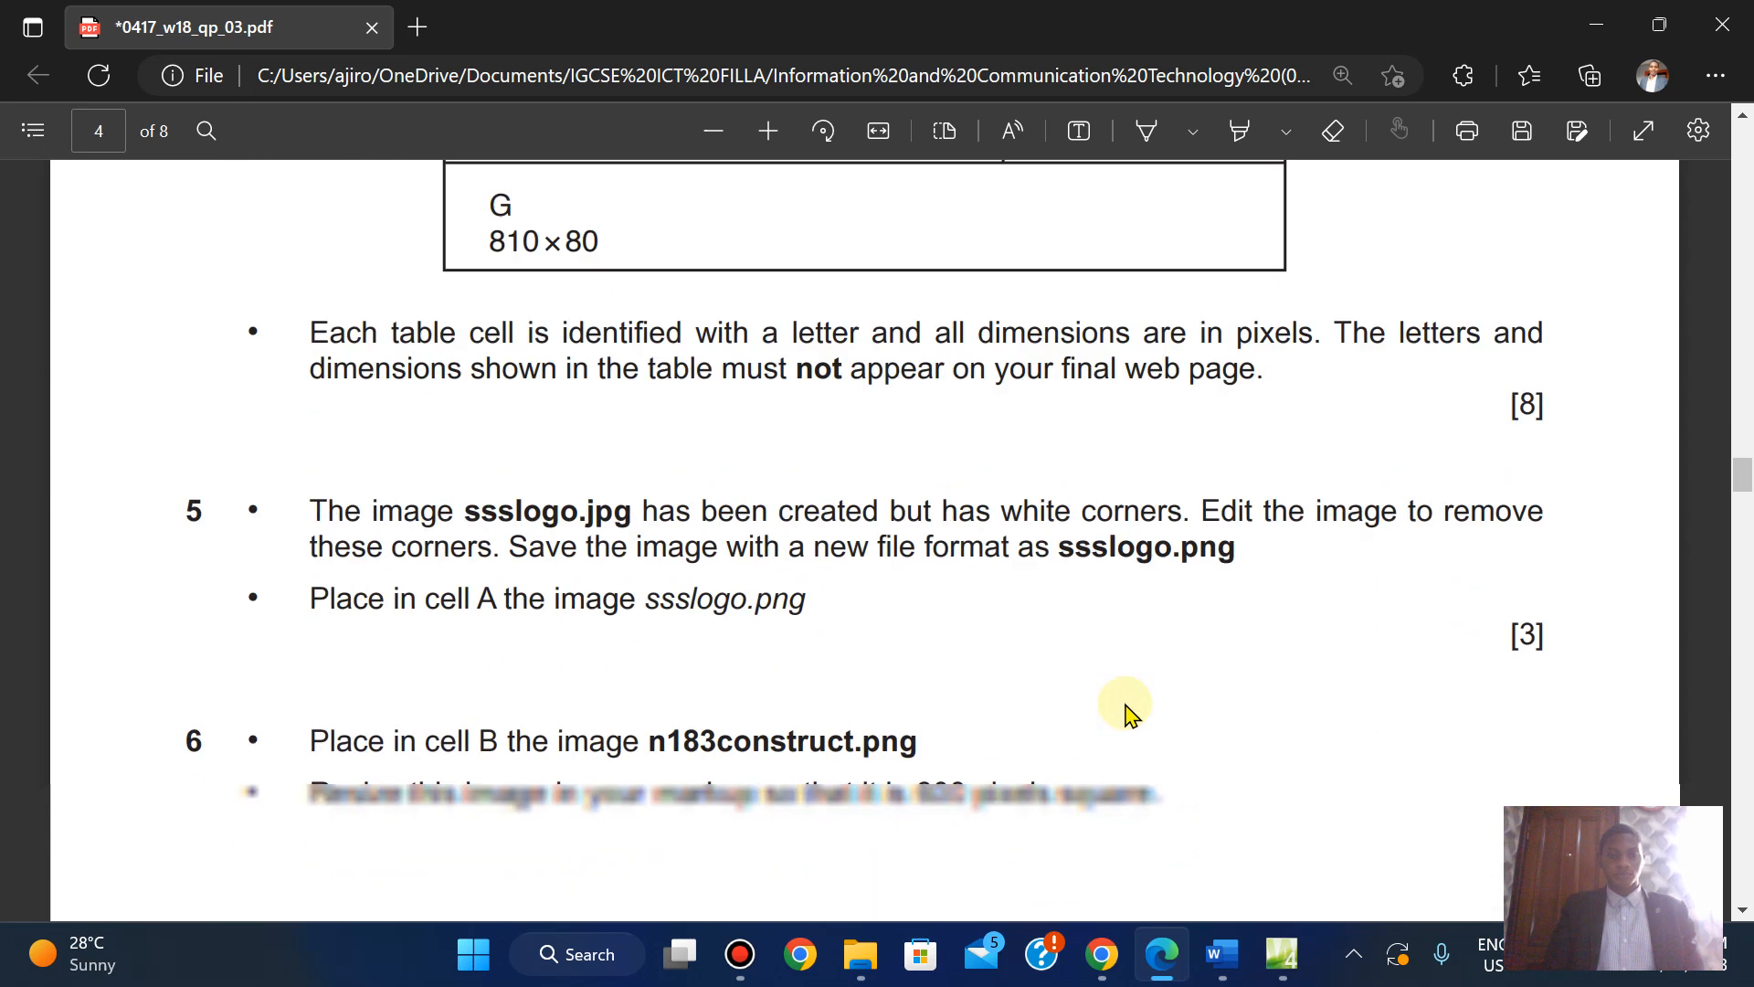